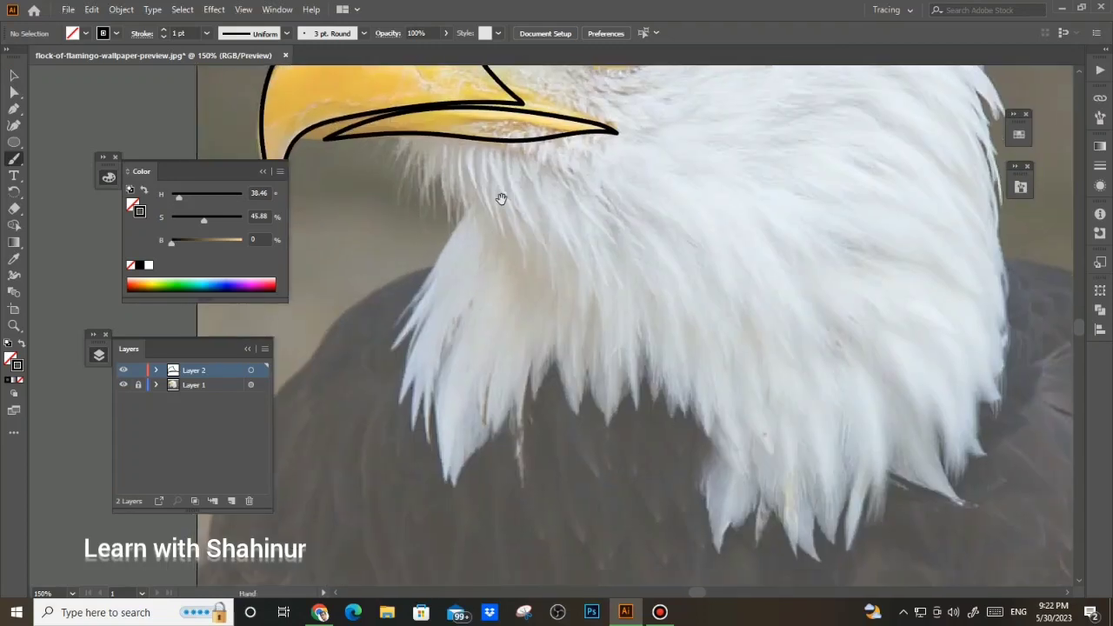
# Paint the jagged feather outline from beneath the beak along the neck, up the back of the head and over the crown
pyautogui.moveTo(410, 106); pyautogui.dragTo(459, 193)
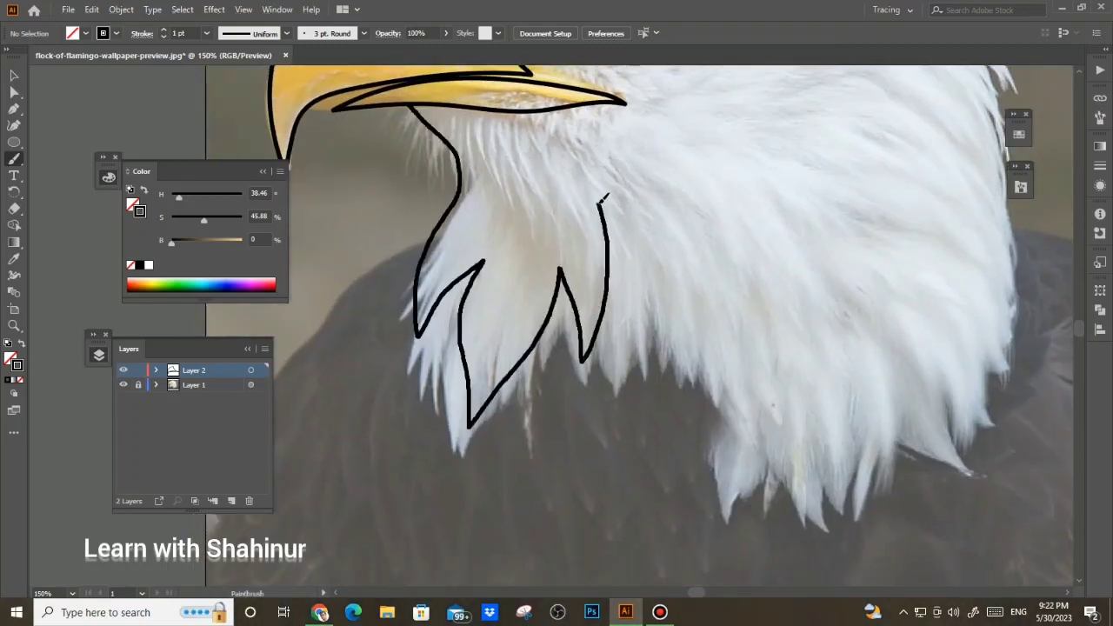
pyautogui.moveTo(663, 297)
pyautogui.mouseDown()
pyautogui.moveTo(712, 352)
pyautogui.moveTo(721, 414)
pyautogui.mouseUp()
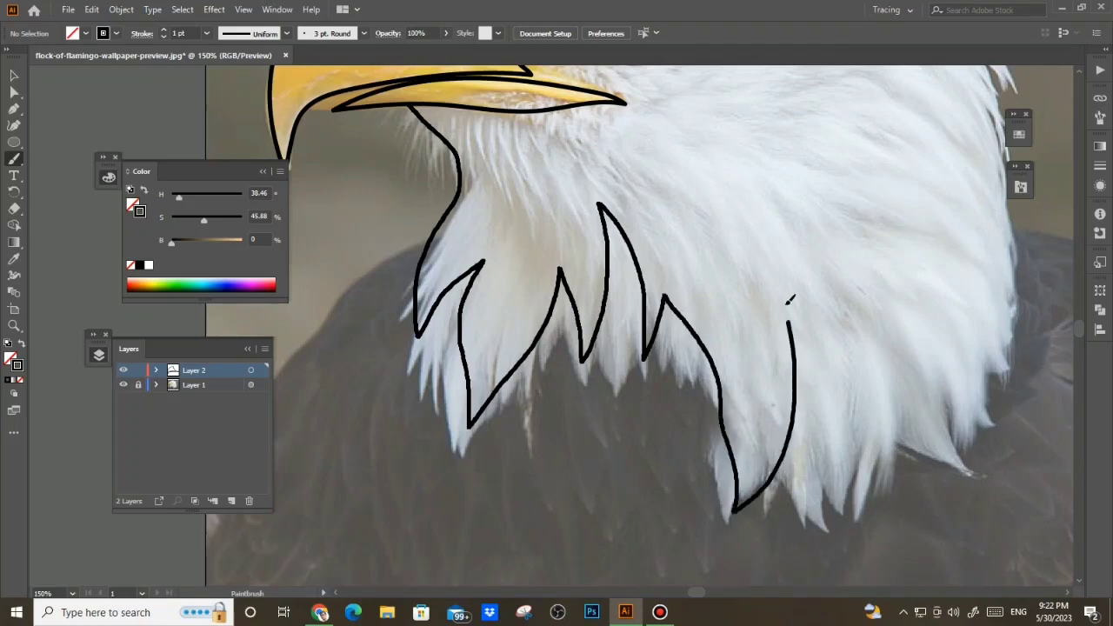
pyautogui.moveTo(855, 447); pyautogui.dragTo(715, 485)
pyautogui.scroll(-1, 700, 489)
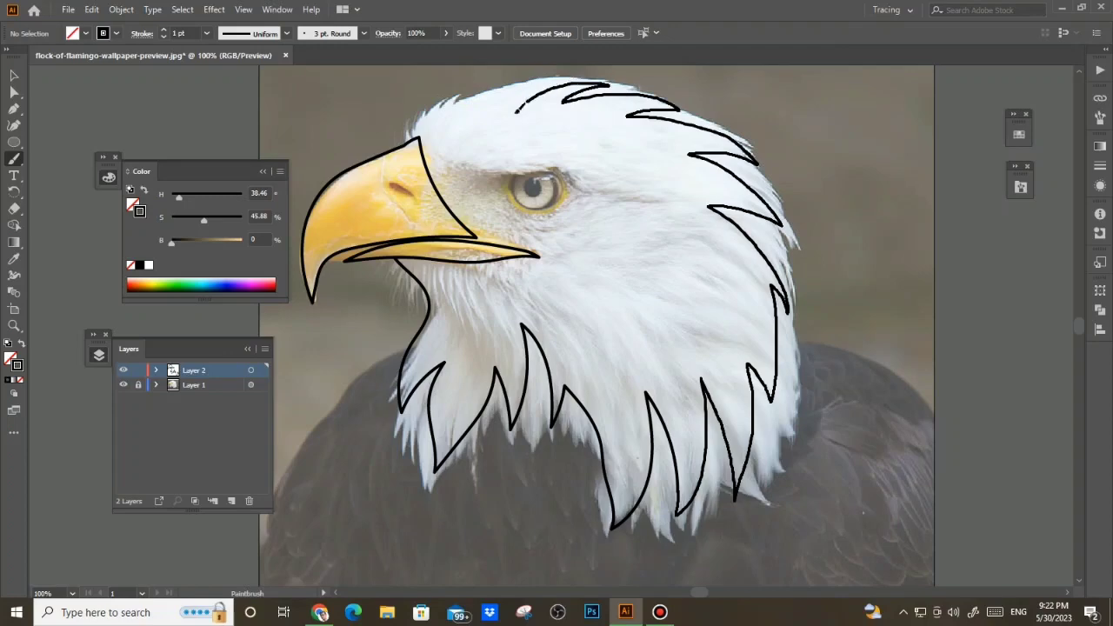
# Paint the brow line, the eye's outline and the lower lid line that extends behind the eye
pyautogui.scroll(2, 420, 134)
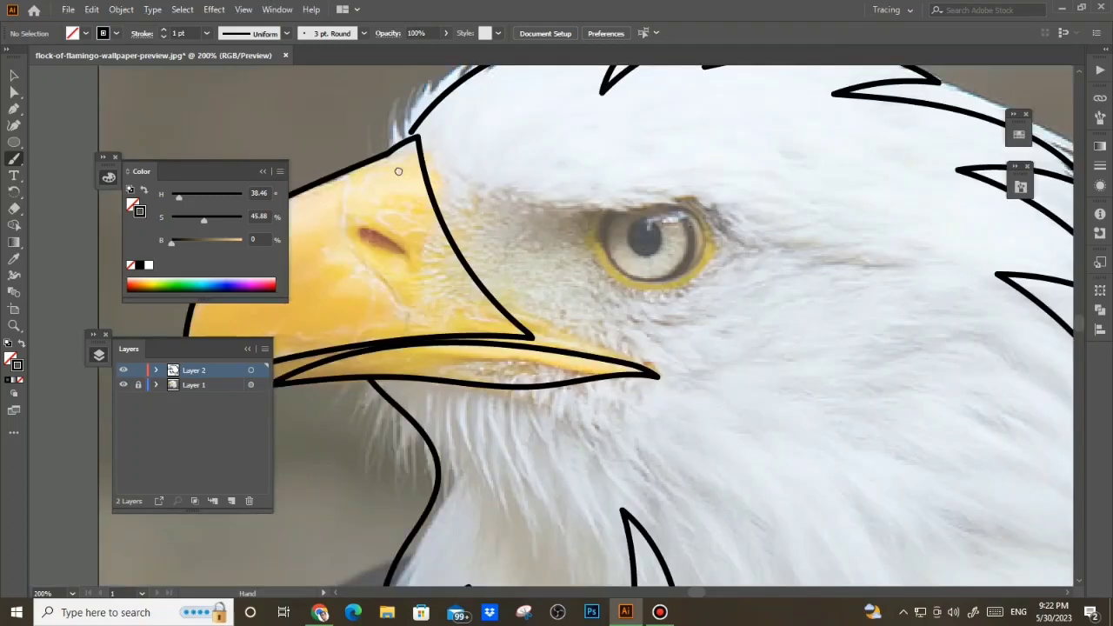
pyautogui.moveTo(436, 156); pyautogui.dragTo(377, 188)
pyautogui.moveTo(568, 382); pyautogui.dragTo(559, 355)
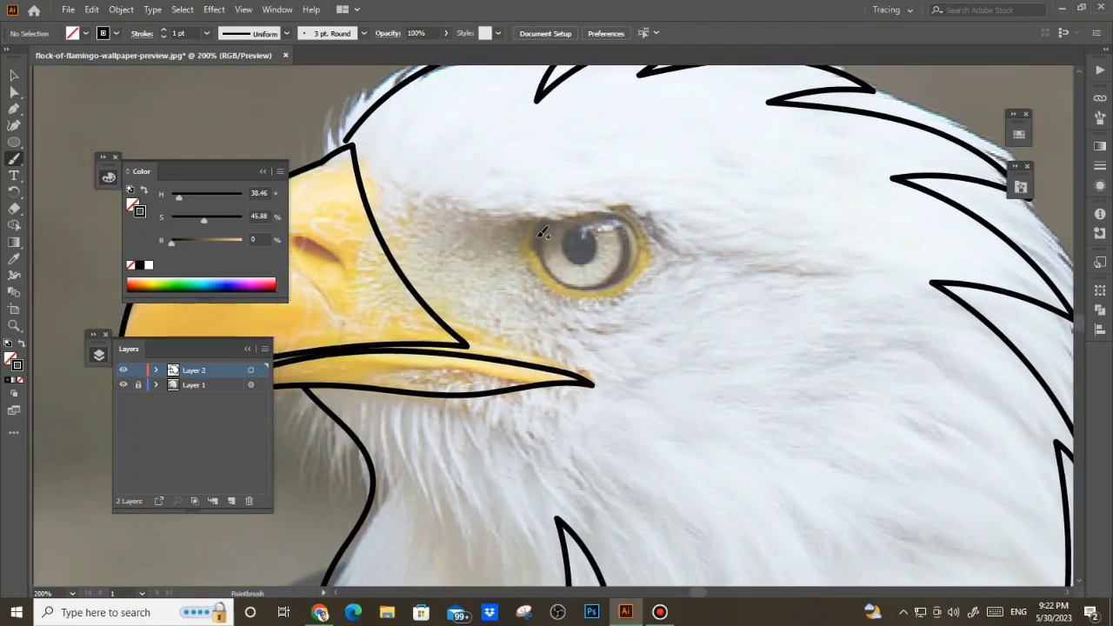
pyautogui.scroll(1, 566, 245)
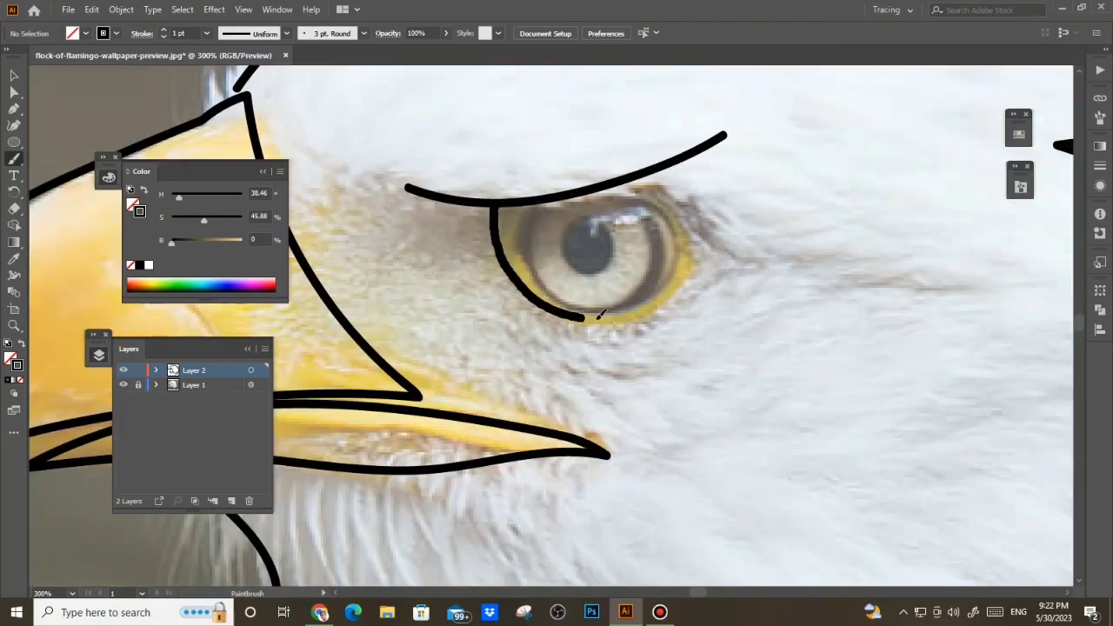
pyautogui.moveTo(713, 285); pyautogui.dragTo(757, 237)
pyautogui.scroll(-1, 765, 230)
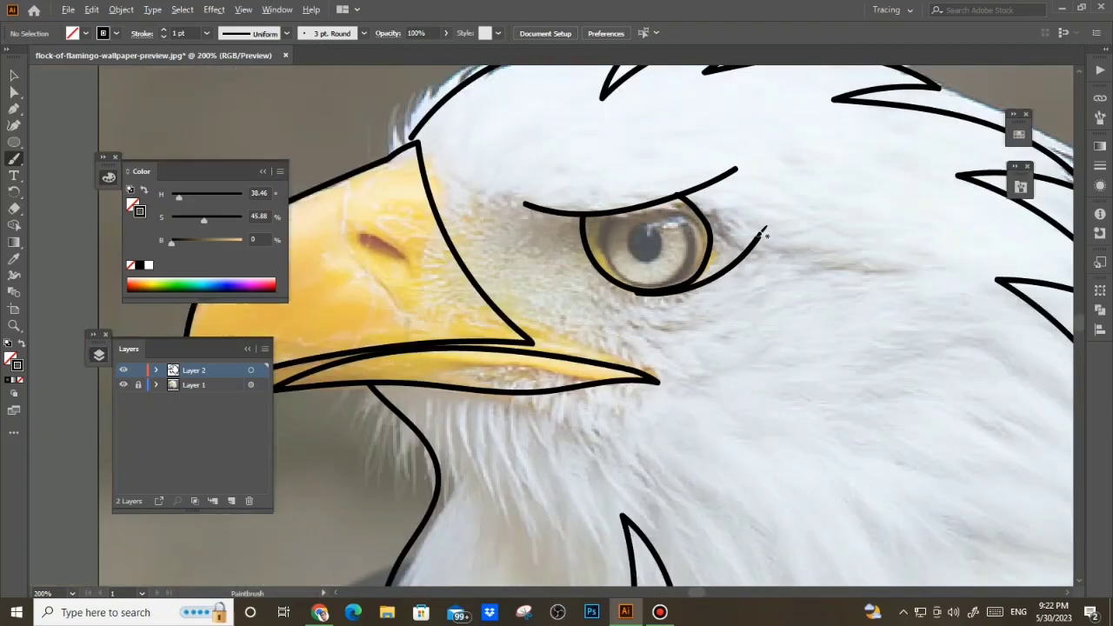
pyautogui.moveTo(656, 309)
pyautogui.mouseDown()
pyautogui.moveTo(594, 303)
pyautogui.moveTo(623, 350)
pyautogui.mouseUp()
pyautogui.scroll(-1, 557, 287)
# Complete the eye socket outline by joining the brow to the forehead and closing the front and rear corners
pyautogui.scroll(1, 567, 275)
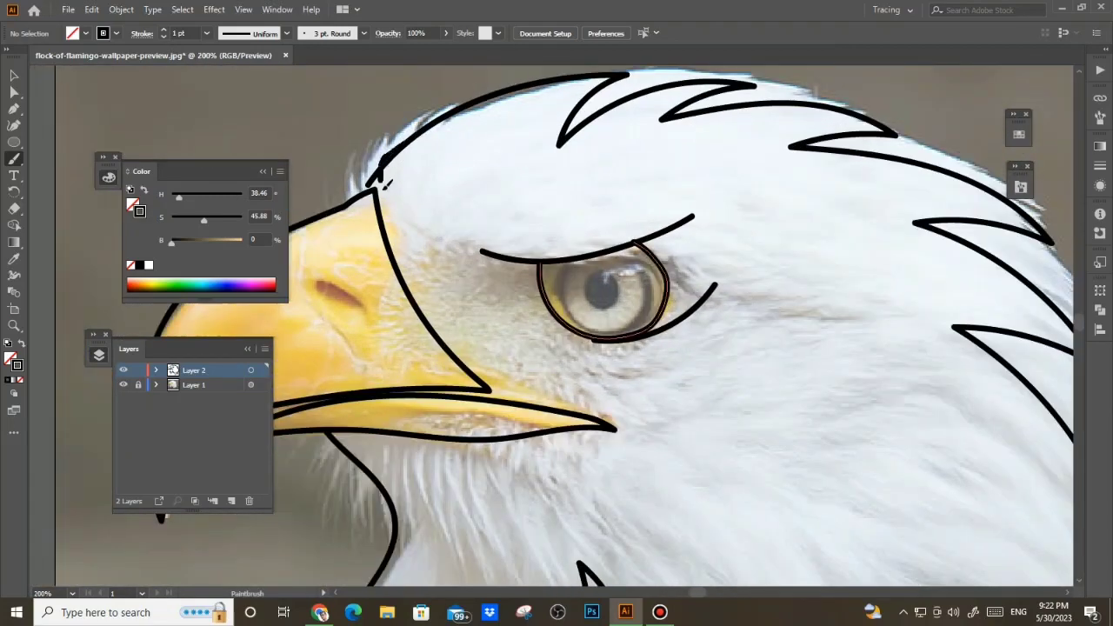
pyautogui.moveTo(481, 251); pyautogui.dragTo(502, 258)
pyautogui.moveTo(596, 370)
pyautogui.mouseDown()
pyautogui.moveTo(583, 328)
pyautogui.moveTo(623, 268)
pyautogui.mouseUp()
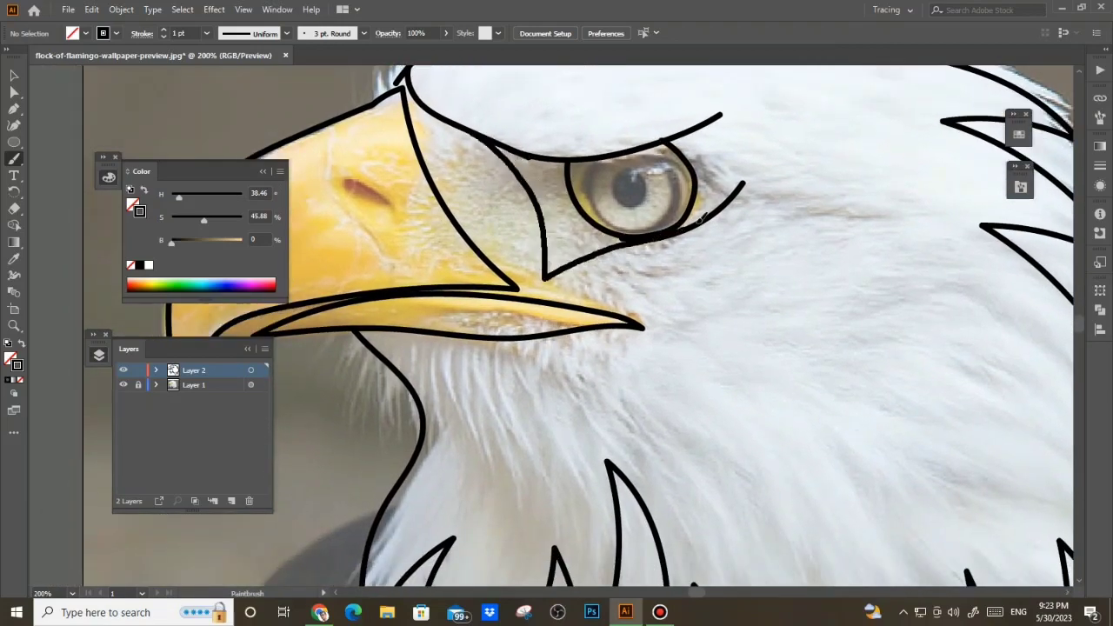
pyautogui.moveTo(722, 118); pyautogui.dragTo(642, 209)
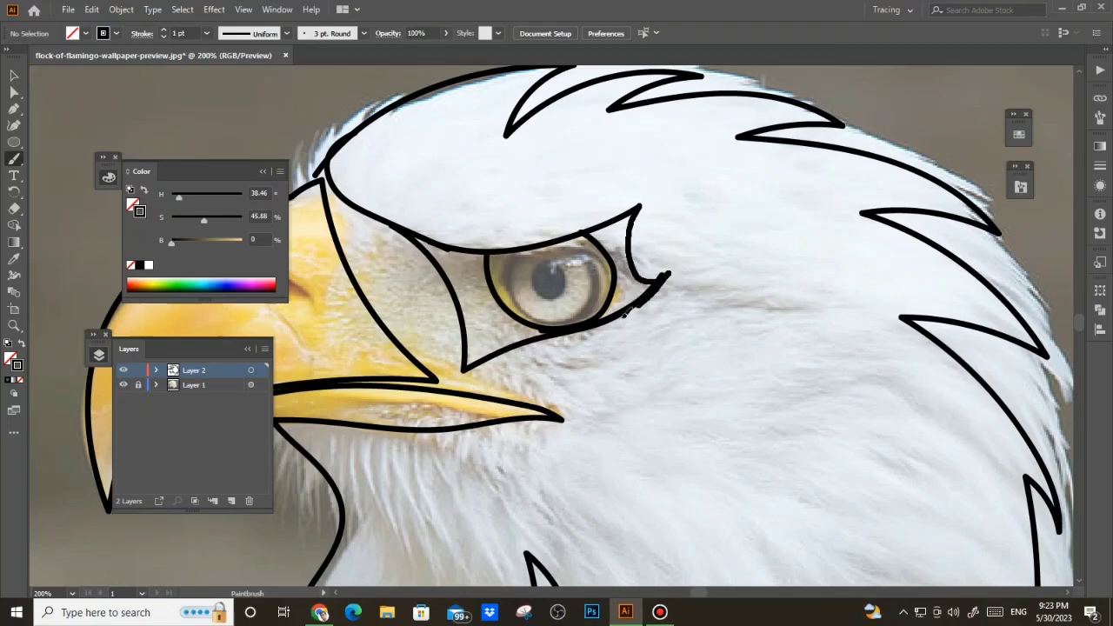
pyautogui.moveTo(626, 312); pyautogui.dragTo(624, 316)
# Paint the pointed feather outline beneath the beak and along the cheek up to the underside of the eye
pyautogui.moveTo(596, 347)
pyautogui.mouseDown()
pyautogui.moveTo(620, 246)
pyautogui.moveTo(585, 251)
pyautogui.moveTo(587, 242)
pyautogui.mouseUp()
pyautogui.scroll(-2, 619, 245)
pyautogui.scroll(1, 584, 251)
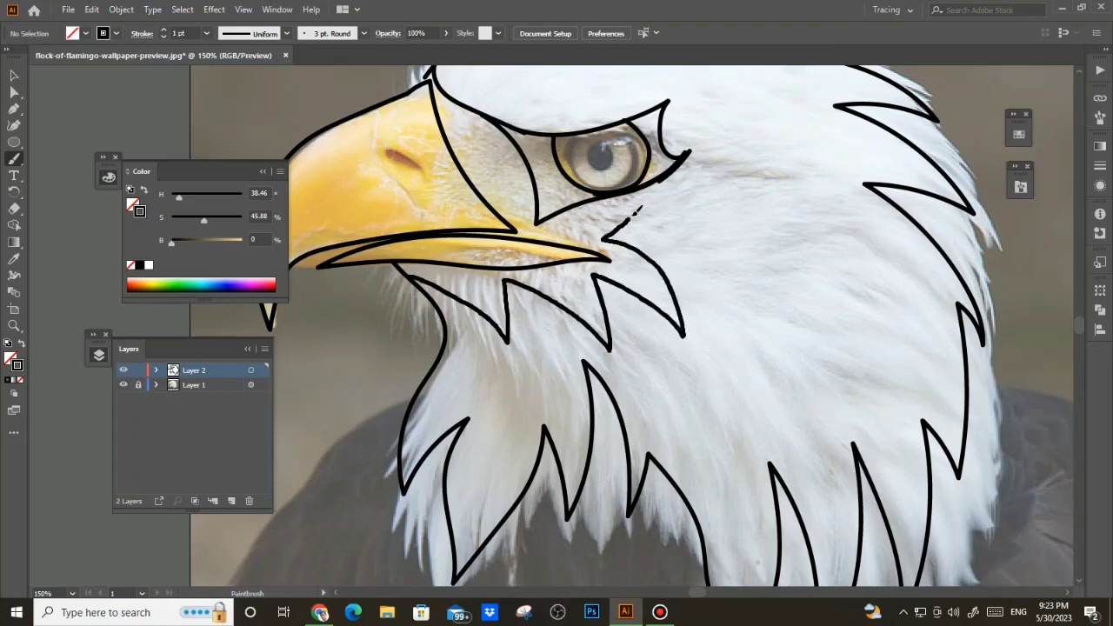
pyautogui.scroll(-2, 591, 260)
pyautogui.moveTo(672, 310)
pyautogui.mouseDown()
pyautogui.moveTo(621, 277)
pyautogui.moveTo(581, 287)
pyautogui.mouseUp()
# Lock Layer 2 and add a new layer between it and Layer 1
pyautogui.click(137, 371)
pyautogui.click(193, 384)
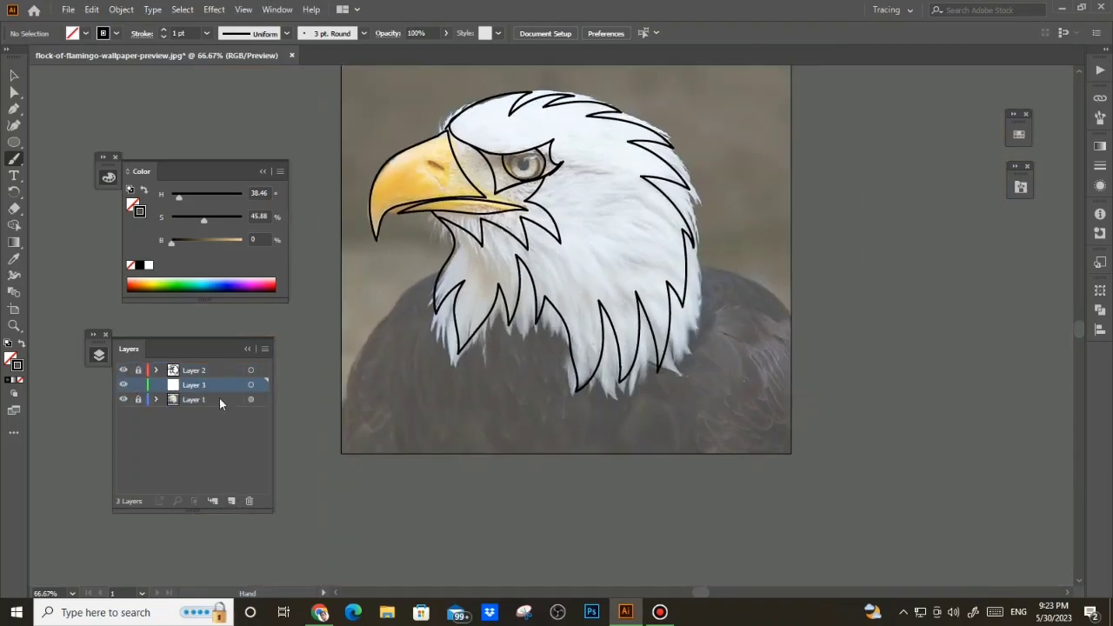
pyautogui.moveTo(434, 363); pyautogui.dragTo(440, 378)
# Start a black-filled Pen path outside the eagle's head, from the forehead over the crown with pointed feather tips
pyautogui.click(137, 265)
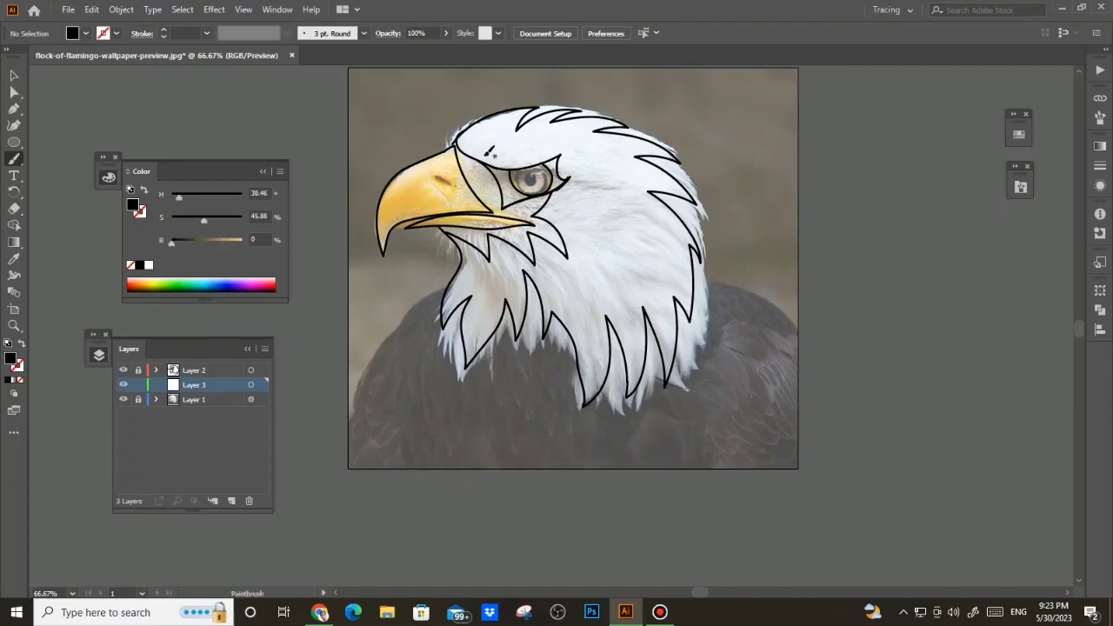
pyautogui.scroll(2, 453, 142)
pyautogui.moveTo(453, 141); pyautogui.dragTo(551, 250)
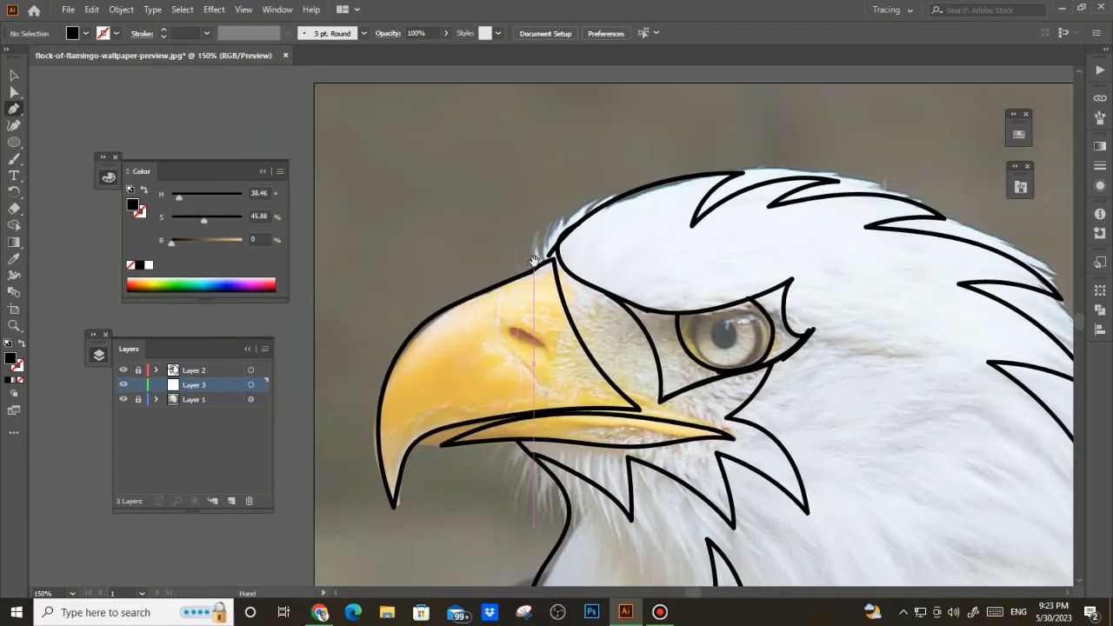
pyautogui.click(535, 254)
pyautogui.moveTo(649, 189); pyautogui.dragTo(685, 156)
pyautogui.click(788, 177)
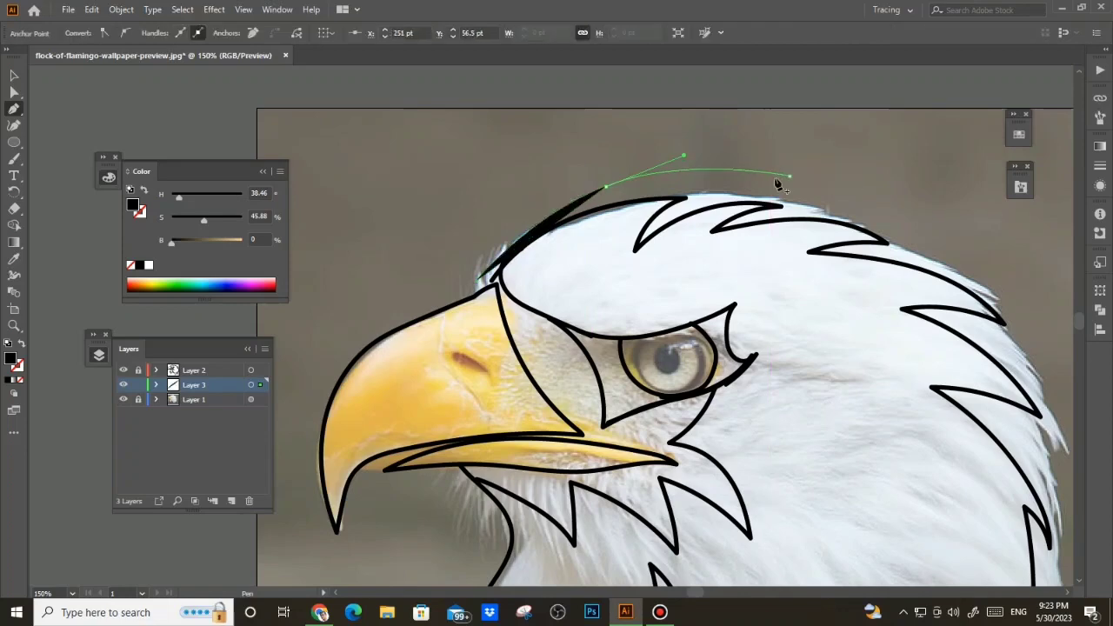
pyautogui.click(750, 184)
pyautogui.moveTo(845, 199); pyautogui.dragTo(802, 188)
pyautogui.click(834, 200)
pyautogui.click(777, 198)
pyautogui.moveTo(857, 240); pyautogui.dragTo(808, 208)
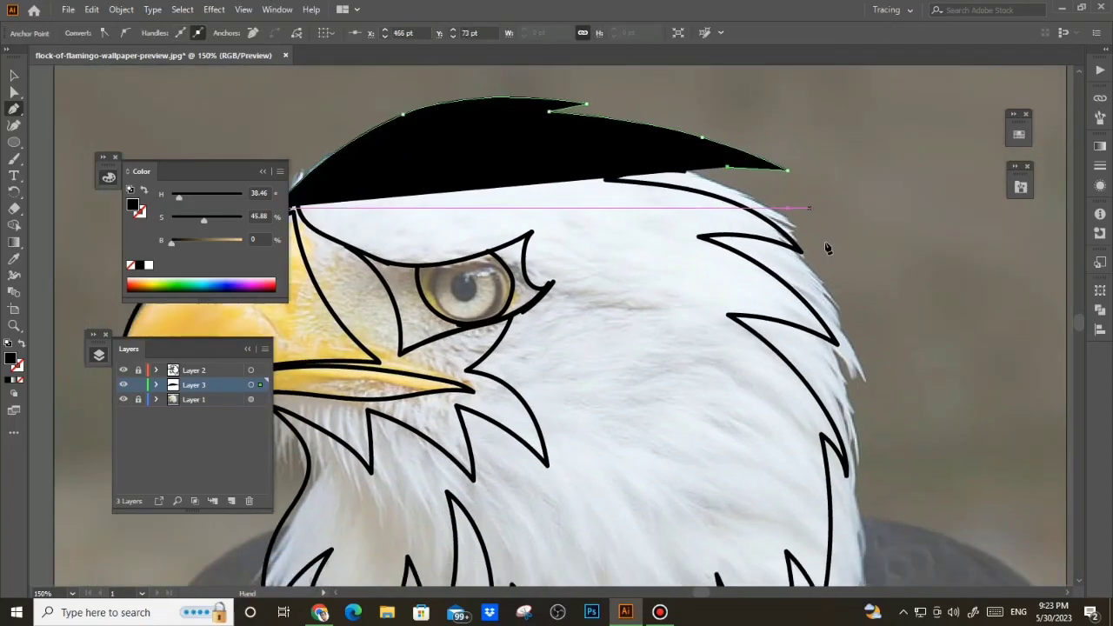
# Continue the silhouette path down the back of the head and neck, adding pointed feather tips
pyautogui.moveTo(842, 272); pyautogui.dragTo(881, 340)
pyautogui.click(885, 381)
pyautogui.click(854, 355)
pyautogui.moveTo(873, 444); pyautogui.dragTo(807, 402)
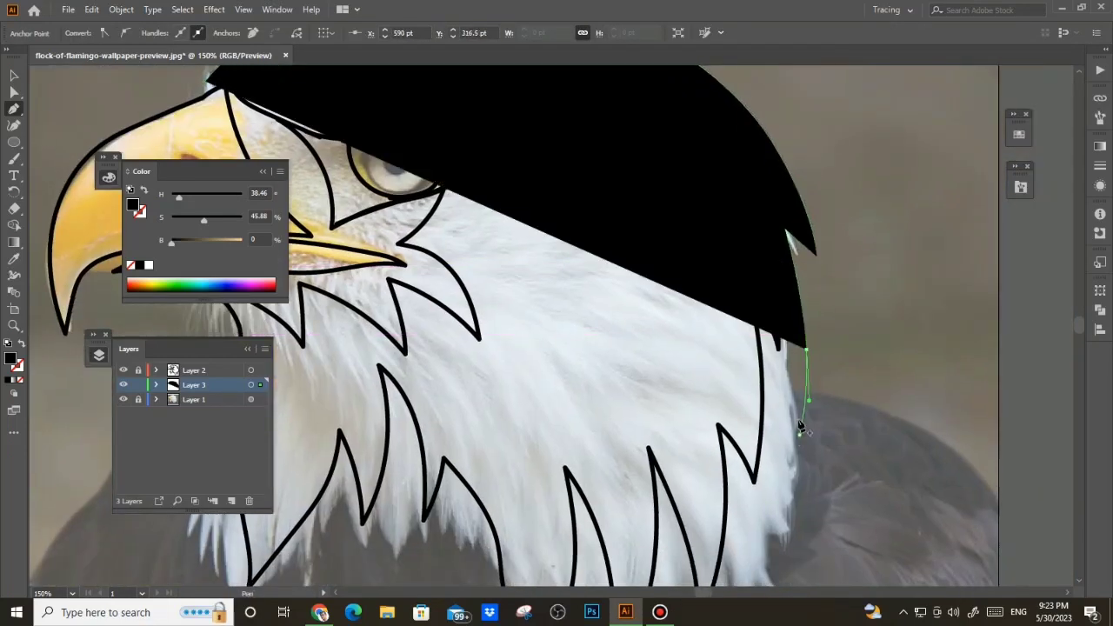
pyautogui.click(799, 434)
pyautogui.click(794, 406)
pyautogui.moveTo(773, 538); pyautogui.dragTo(770, 451)
pyautogui.click(767, 447)
pyautogui.click(763, 412)
pyautogui.moveTo(723, 515); pyautogui.dragTo(703, 464)
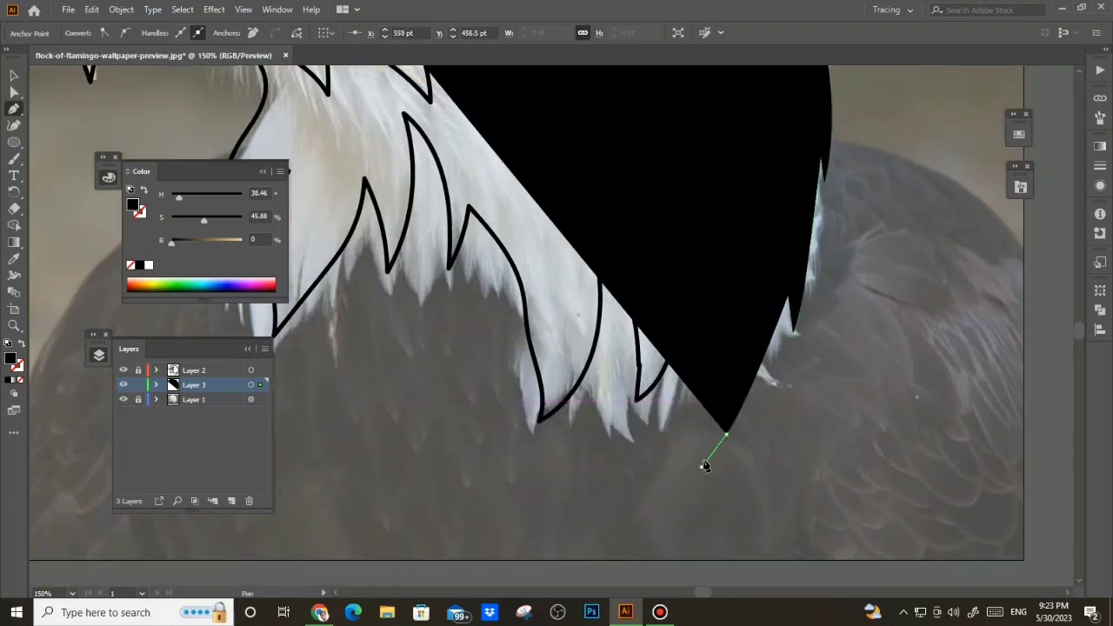
# Extend the silhouette path along the rear underside of the neck with two long curved feather tips
pyautogui.click(701, 467)
pyautogui.moveTo(700, 371); pyautogui.dragTo(699, 355)
pyautogui.click(700, 357)
pyautogui.click(646, 445)
pyautogui.click(593, 491)
pyautogui.click(616, 331)
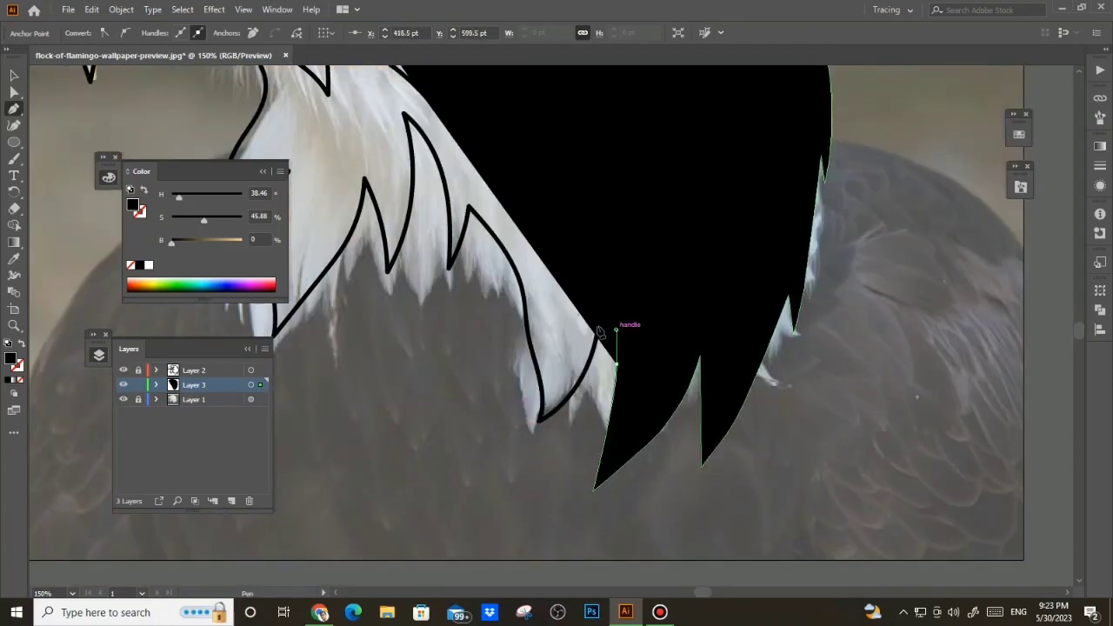
# Switch the silhouette path to a black stroke without fill and extend it around the large lower neck feather
pyautogui.click(131, 266)
pyautogui.moveTo(465, 303); pyautogui.dragTo(517, 276)
pyautogui.click(147, 251)
pyautogui.moveTo(621, 413)
pyautogui.mouseDown()
pyautogui.moveTo(630, 394)
pyautogui.moveTo(596, 440)
pyautogui.mouseUp()
pyautogui.click(572, 454)
pyautogui.moveTo(592, 340); pyautogui.dragTo(578, 289)
pyautogui.click(547, 246)
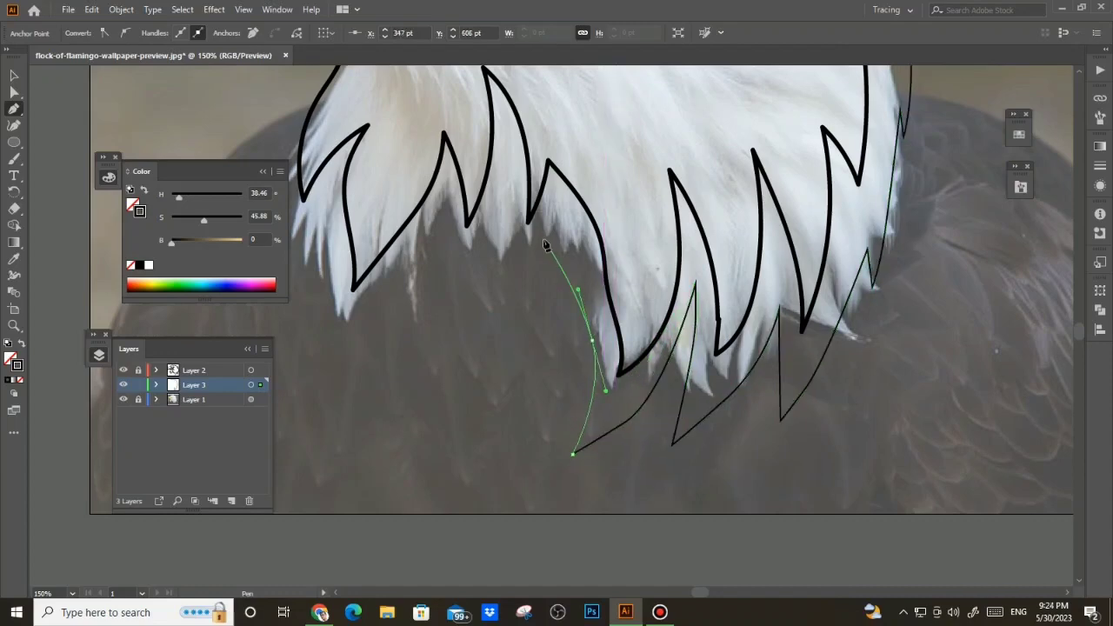
# Add a zigzag of feather tips to the silhouette path below the front part of the neck
pyautogui.moveTo(514, 329); pyautogui.dragTo(578, 324)
pyautogui.click(565, 346)
pyautogui.click(561, 264)
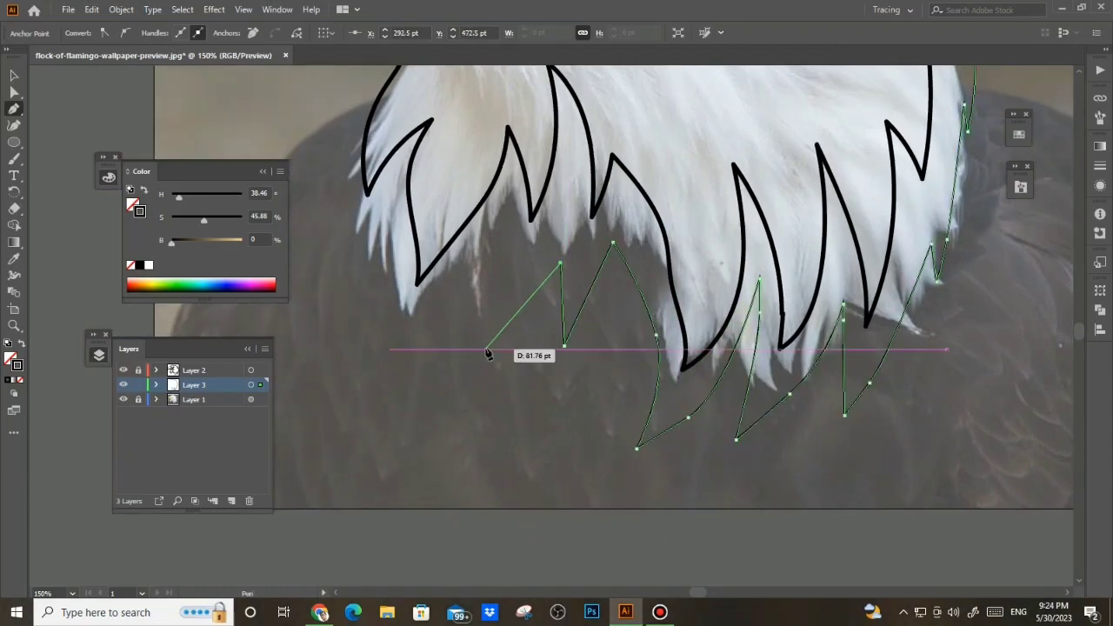
pyautogui.click(487, 349)
pyautogui.click(495, 257)
pyautogui.click(413, 355)
pyautogui.moveTo(379, 259); pyautogui.dragTo(380, 228)
pyautogui.moveTo(363, 396); pyautogui.dragTo(371, 429)
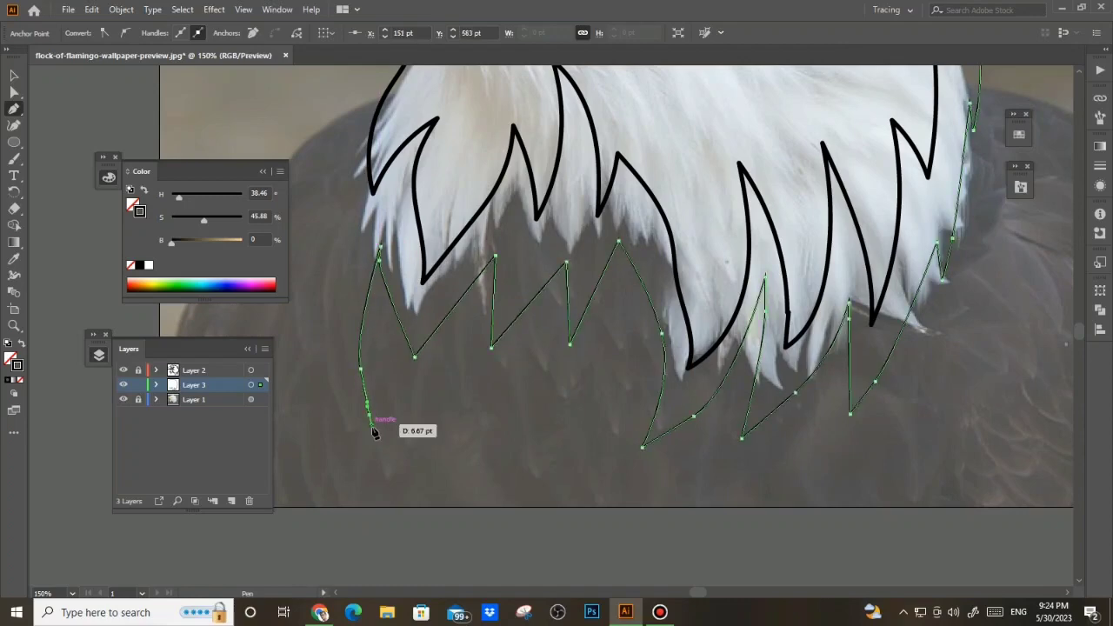
pyautogui.click(374, 446)
pyautogui.moveTo(334, 302); pyautogui.dragTo(395, 388)
pyautogui.hotkey('ctrl', 'z')
pyautogui.moveTo(428, 456); pyautogui.dragTo(466, 377)
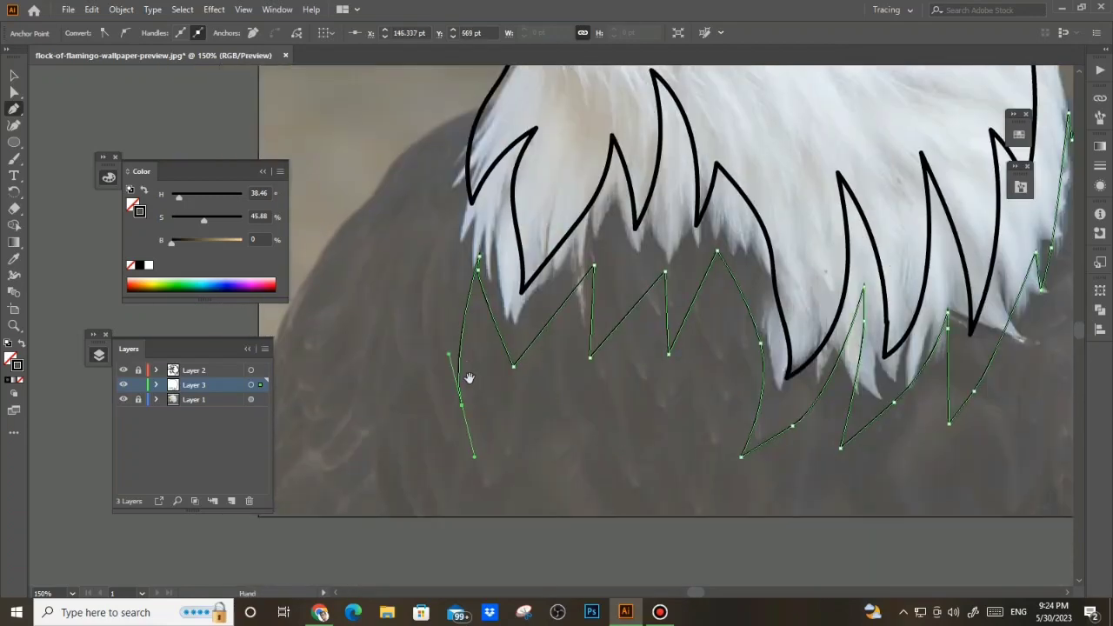
pyautogui.hotkey('ctrl', 'z')
# Curve the silhouette path up along the front of the neck toward the underside of the beak
pyautogui.moveTo(461, 335); pyautogui.dragTo(529, 473)
pyautogui.click(461, 336)
pyautogui.moveTo(504, 320); pyautogui.dragTo(509, 246)
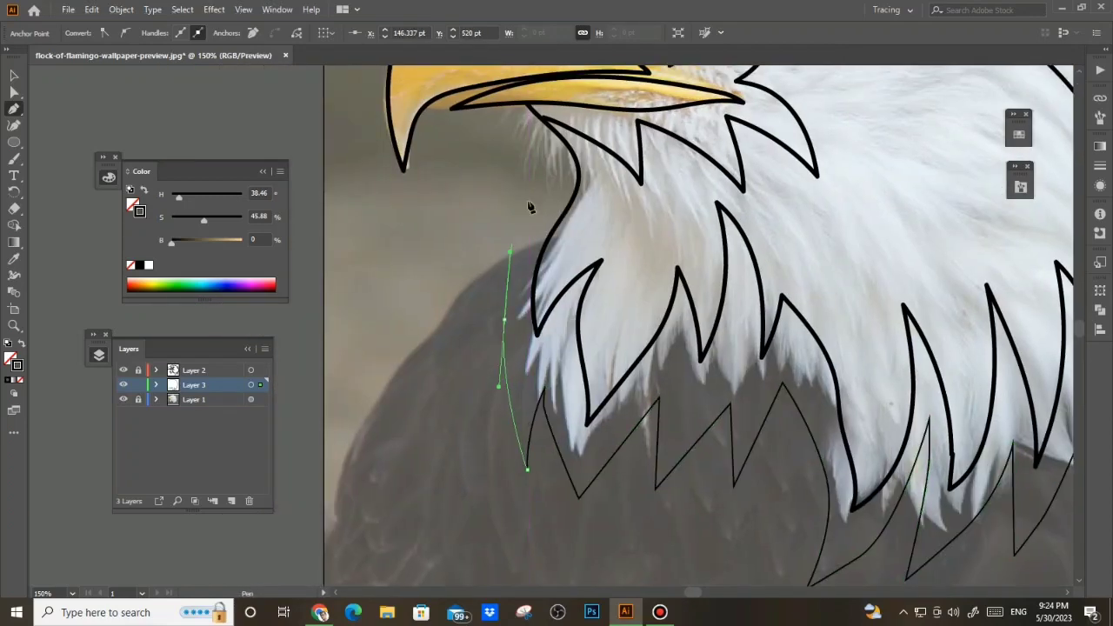
pyautogui.moveTo(530, 208); pyautogui.dragTo(534, 255)
pyautogui.hotkey('ctrl', 'z')
pyautogui.moveTo(500, 348); pyautogui.dragTo(521, 285)
pyautogui.moveTo(536, 205); pyautogui.dragTo(566, 169)
pyautogui.scroll(2, 499, 160)
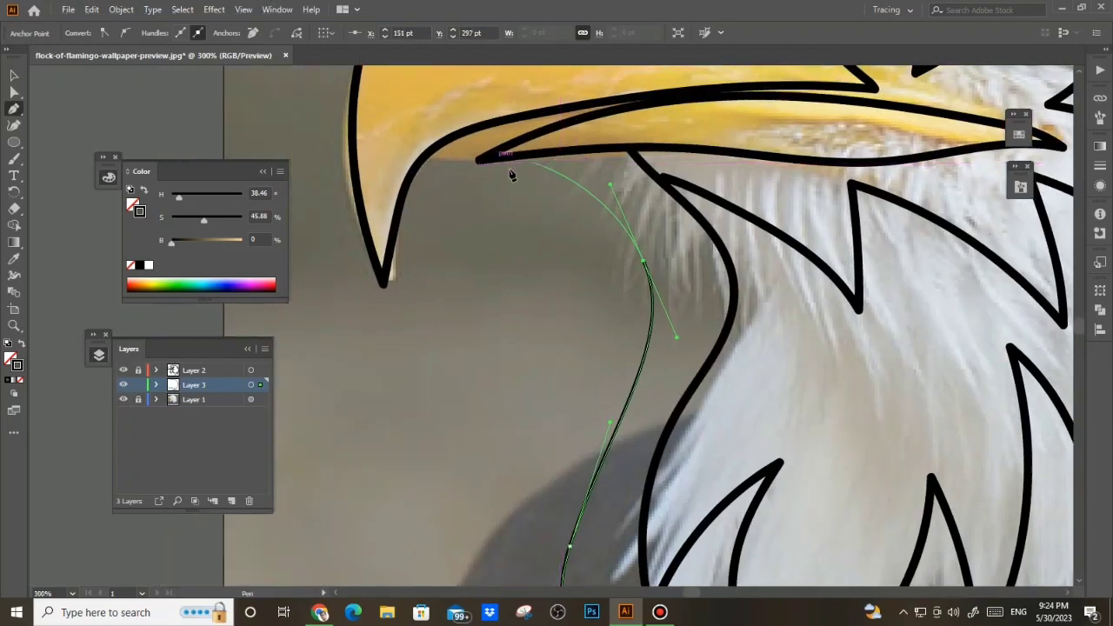
# Curve the silhouette path beneath the beak and down to a sharp corner below the beak's tip
pyautogui.moveTo(449, 187); pyautogui.dragTo(428, 203)
pyautogui.moveTo(418, 390); pyautogui.dragTo(429, 455)
pyautogui.click(418, 390)
pyautogui.moveTo(379, 319); pyautogui.dragTo(458, 379)
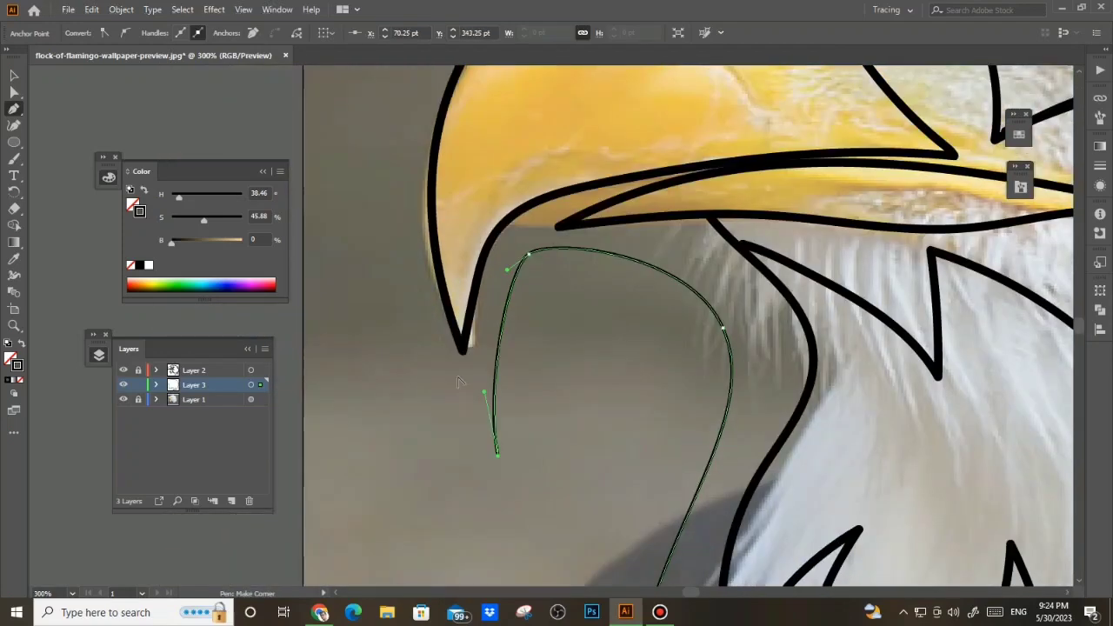
pyautogui.scroll(-1, 458, 378)
pyautogui.moveTo(422, 287); pyautogui.dragTo(401, 200)
pyautogui.moveTo(437, 211); pyautogui.dragTo(429, 338)
pyautogui.moveTo(483, 195); pyautogui.dragTo(542, 156)
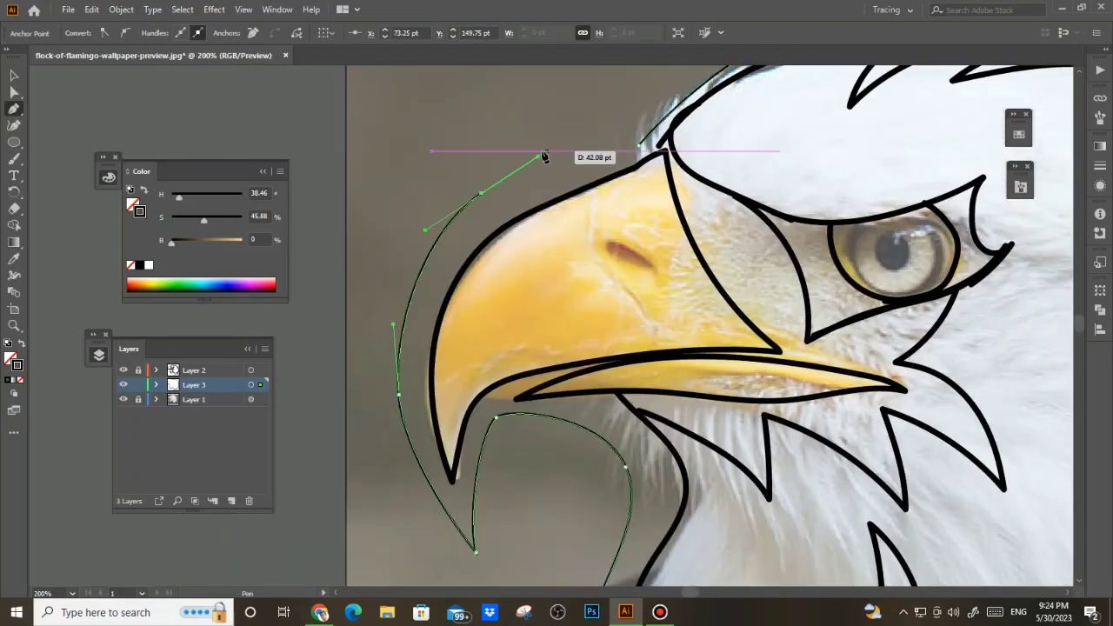
pyautogui.hotkey('ctrl', 'z')
pyautogui.hotkey('ctrl', 'z')
# Close the silhouette path around the beak at the forehead and pull its front curve closer to the beak
pyautogui.moveTo(385, 347); pyautogui.dragTo(383, 268)
pyautogui.moveTo(640, 145); pyautogui.dragTo(791, 164)
pyautogui.press('a')
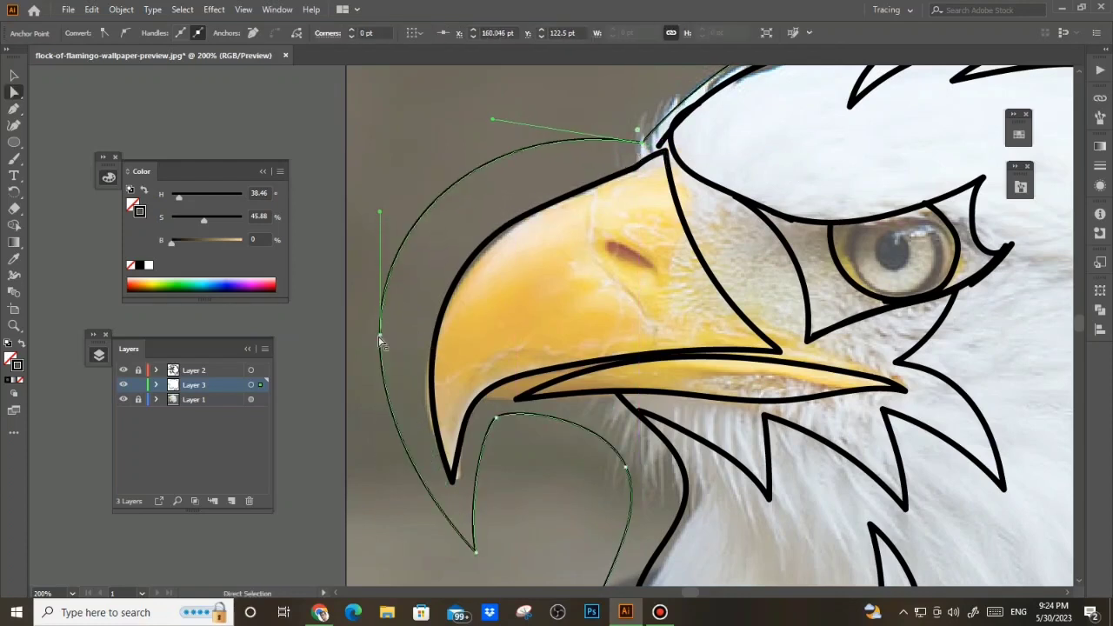
pyautogui.moveTo(380, 334); pyautogui.dragTo(397, 335)
pyautogui.moveTo(398, 212); pyautogui.dragTo(416, 213)
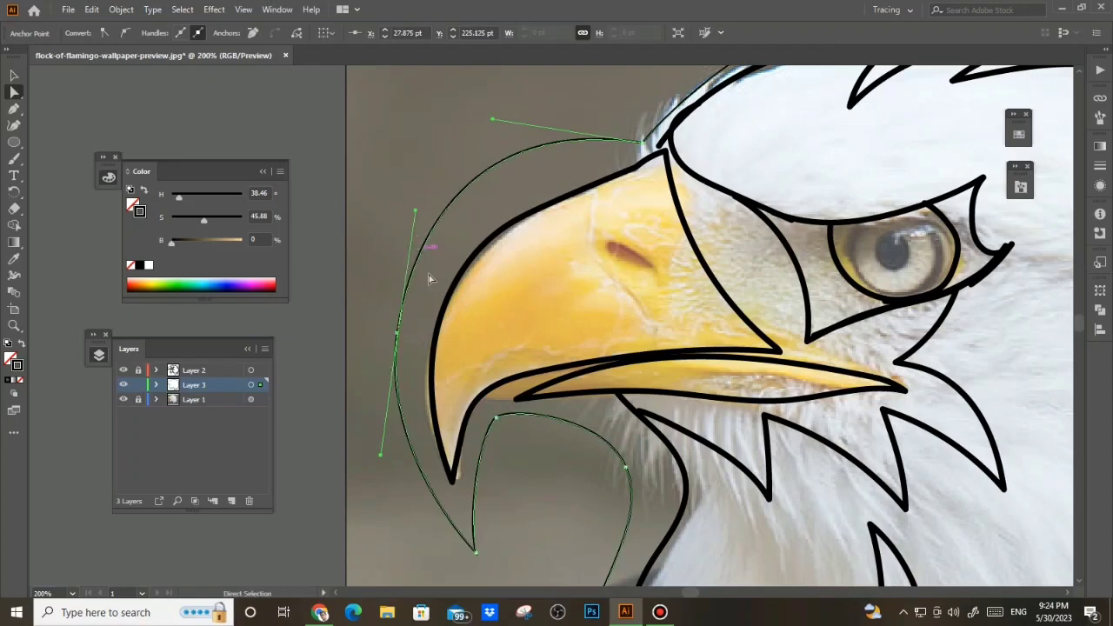
# Fine-tune the silhouette's closing anchor point and its curve handle where the beak meets the forehead
pyautogui.hotkey('ctrl', '1')
pyautogui.scroll(-1, 518, 285)
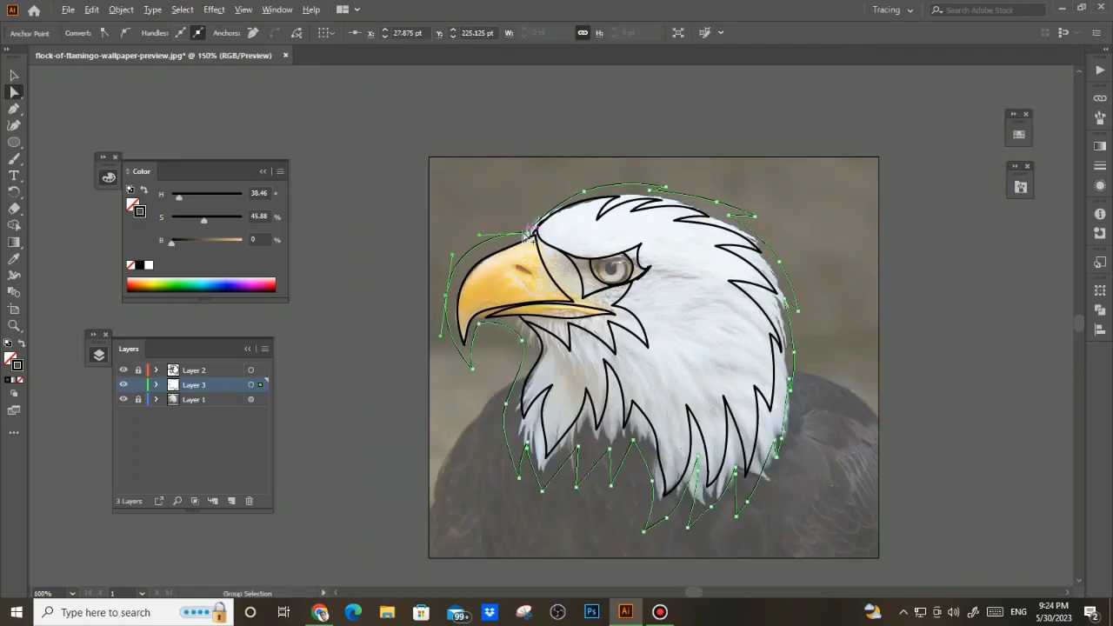
pyautogui.scroll(2, 521, 226)
pyautogui.click(424, 236)
pyautogui.click(534, 220)
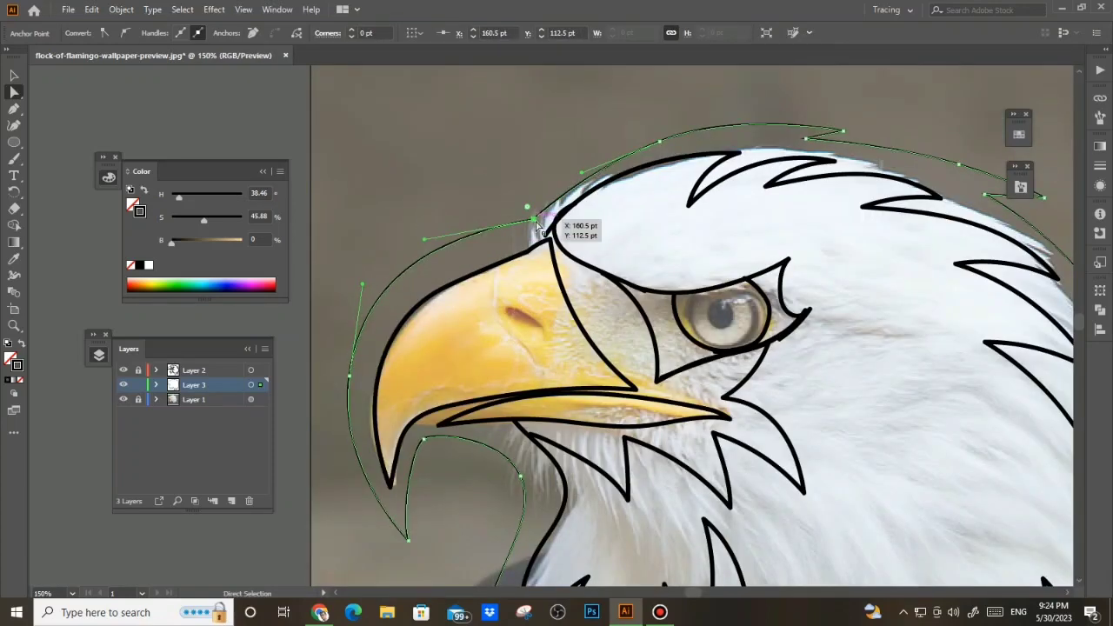
pyautogui.moveTo(425, 240); pyautogui.dragTo(427, 243)
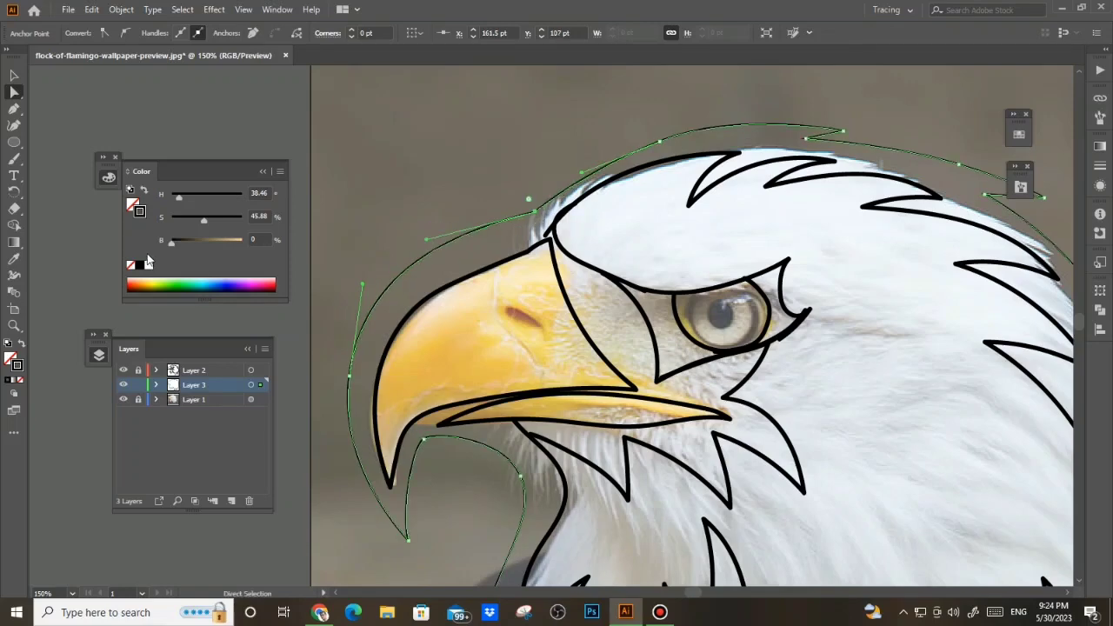
# Give the head silhouette a solid black fill with no stroke and deselect it
pyautogui.press('x')
pyautogui.hotkey('shift', 'x')
pyautogui.scroll(-3, 439, 261)
pyautogui.press('v')
pyautogui.click(758, 314)
pyautogui.moveTo(387, 339); pyautogui.dragTo(406, 333)
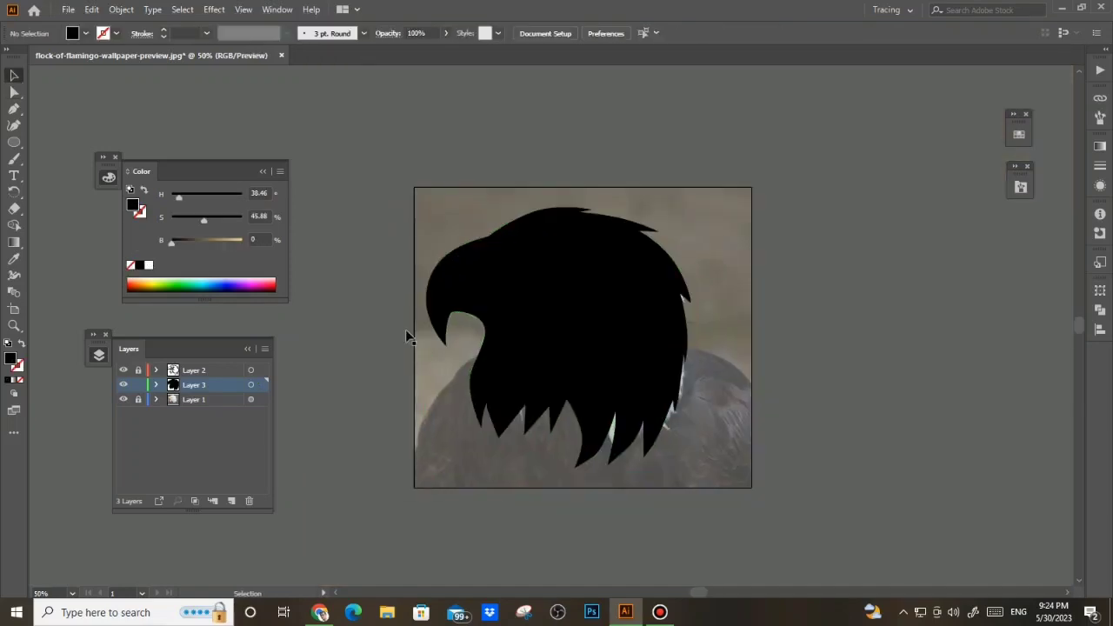
# Change the stroke of all the line work on Layer 2 to white and lock the layer
pyautogui.click(250, 370)
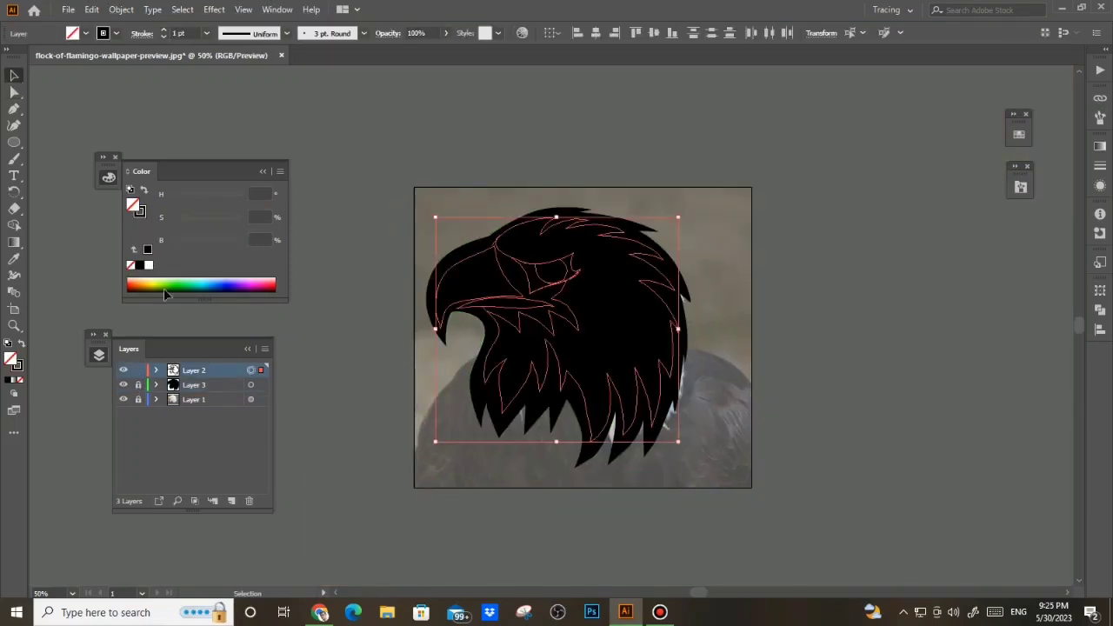
pyautogui.click(141, 213)
pyautogui.click(149, 266)
pyautogui.click(137, 369)
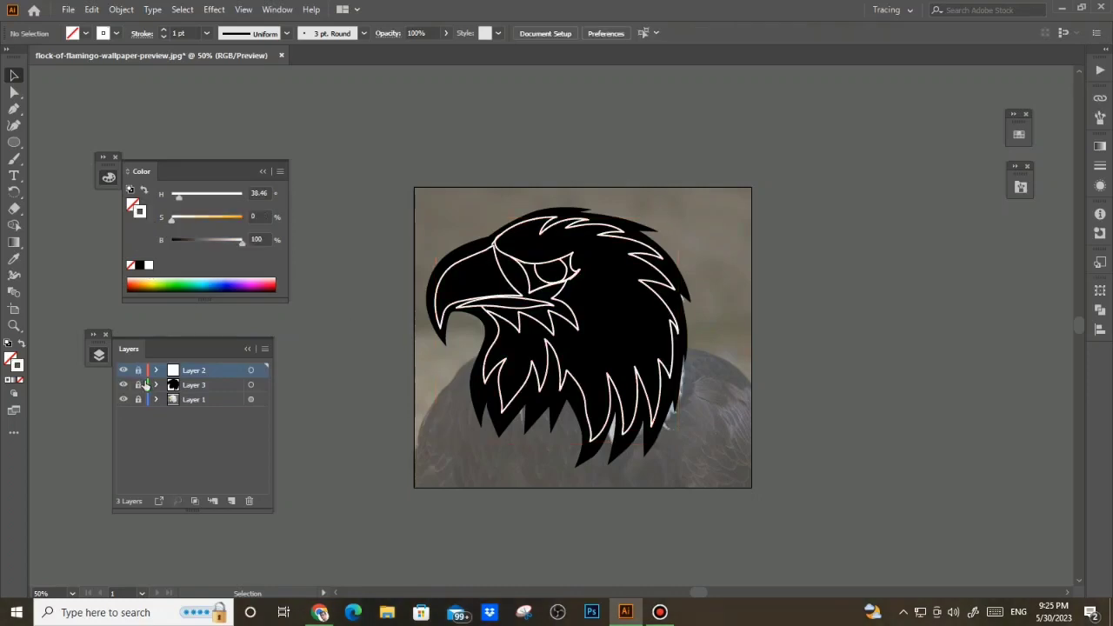
# Add a new layer between Layer 2 and Layer 3 and set a yellow-orange fill with about 74% saturation and no stroke
pyautogui.moveTo(206, 385); pyautogui.dragTo(205, 388)
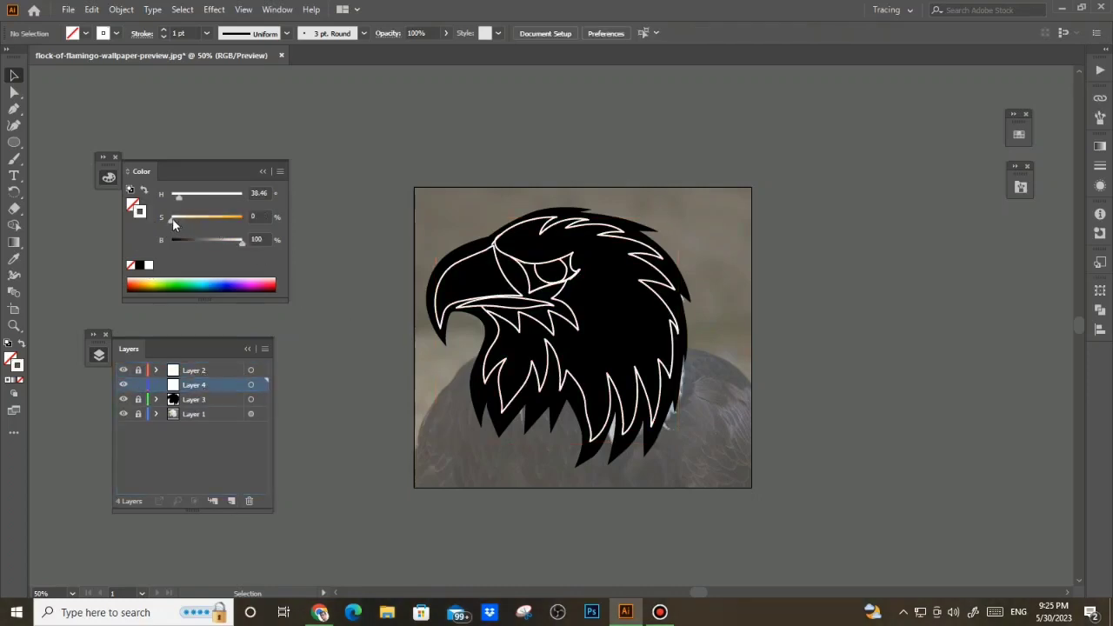
pyautogui.click(133, 265)
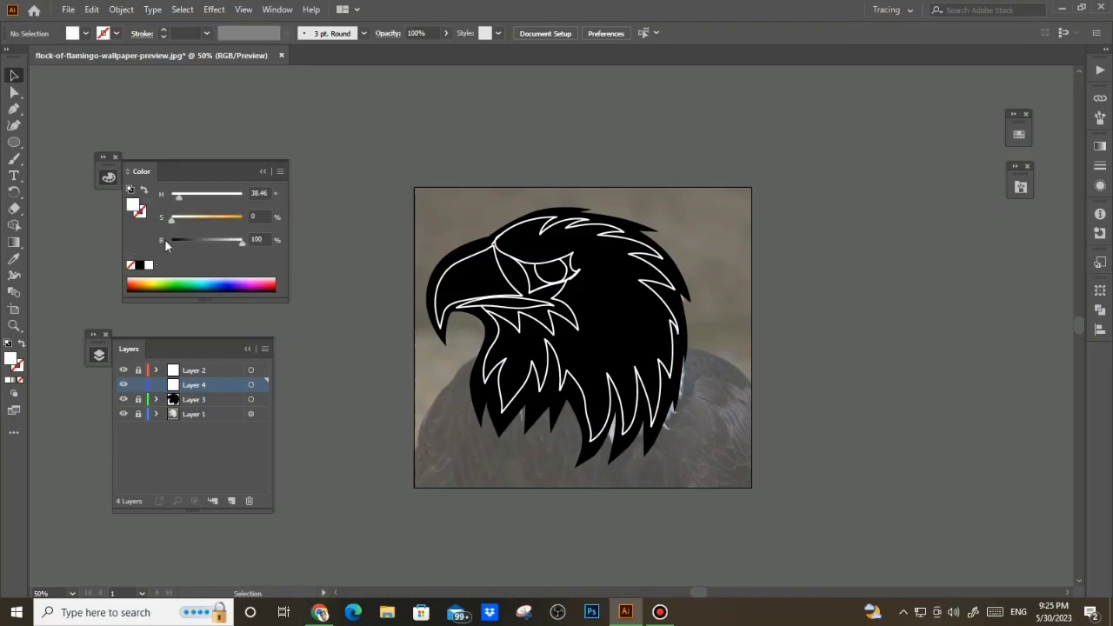
pyautogui.moveTo(229, 222); pyautogui.dragTo(226, 223)
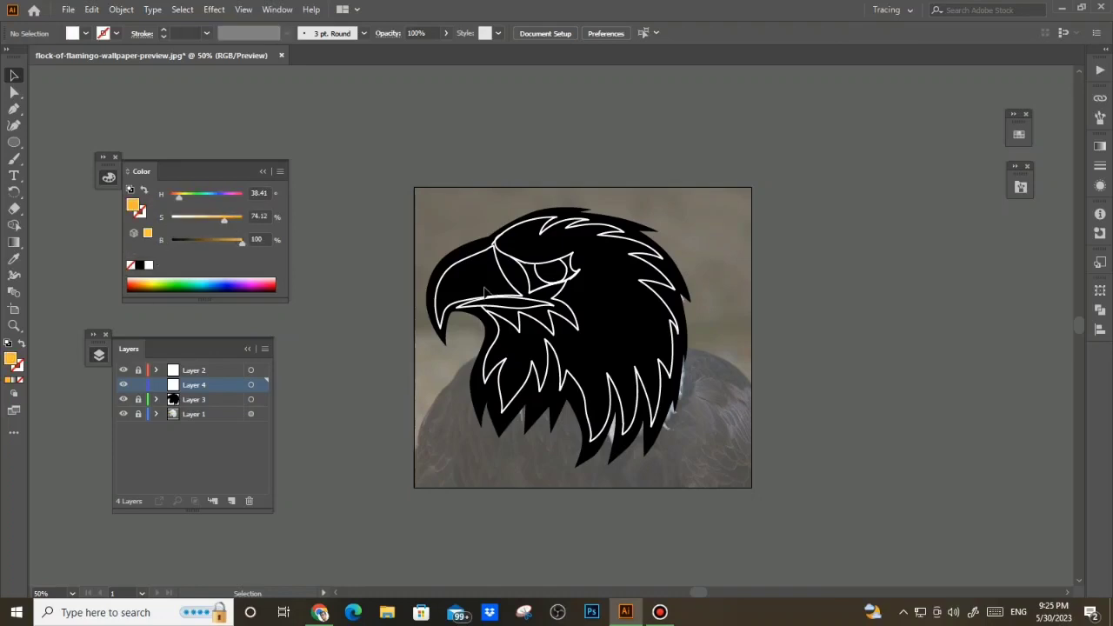
# Start tracing the upper beak with the Pen tool, from the forehead down its rear edge and along the lower edge
pyautogui.scroll(3, 503, 283)
pyautogui.moveTo(525, 211); pyautogui.dragTo(641, 174)
pyautogui.scroll(2, 572, 153)
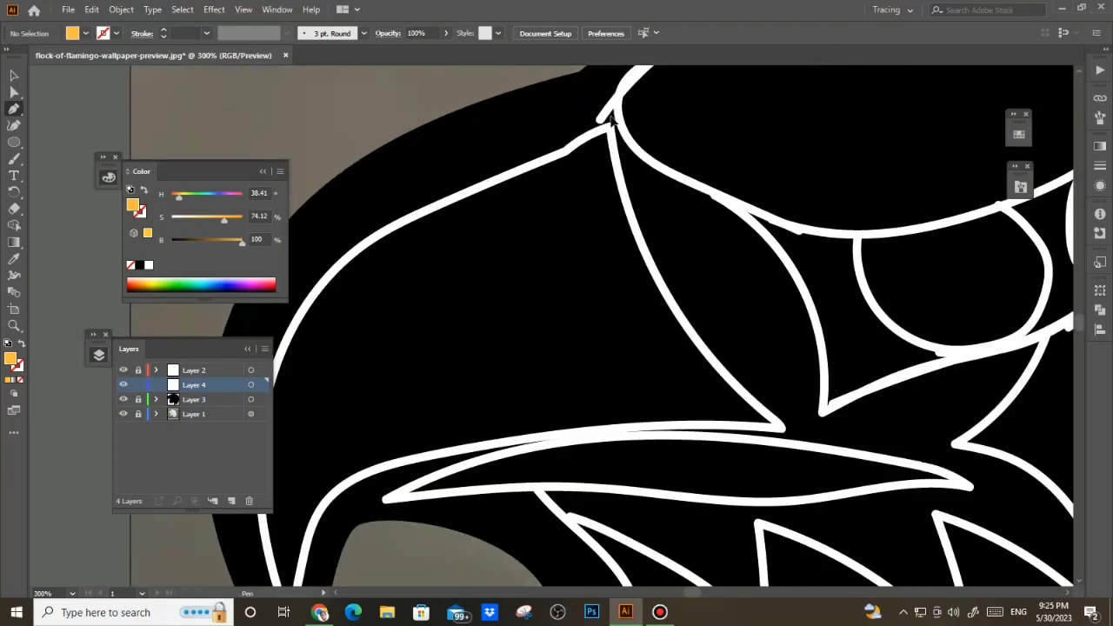
pyautogui.click(611, 117)
pyautogui.moveTo(664, 290); pyautogui.dragTo(712, 359)
pyautogui.click(777, 421)
pyautogui.moveTo(669, 443); pyautogui.dragTo(767, 292)
pyautogui.moveTo(564, 297); pyautogui.dragTo(484, 303)
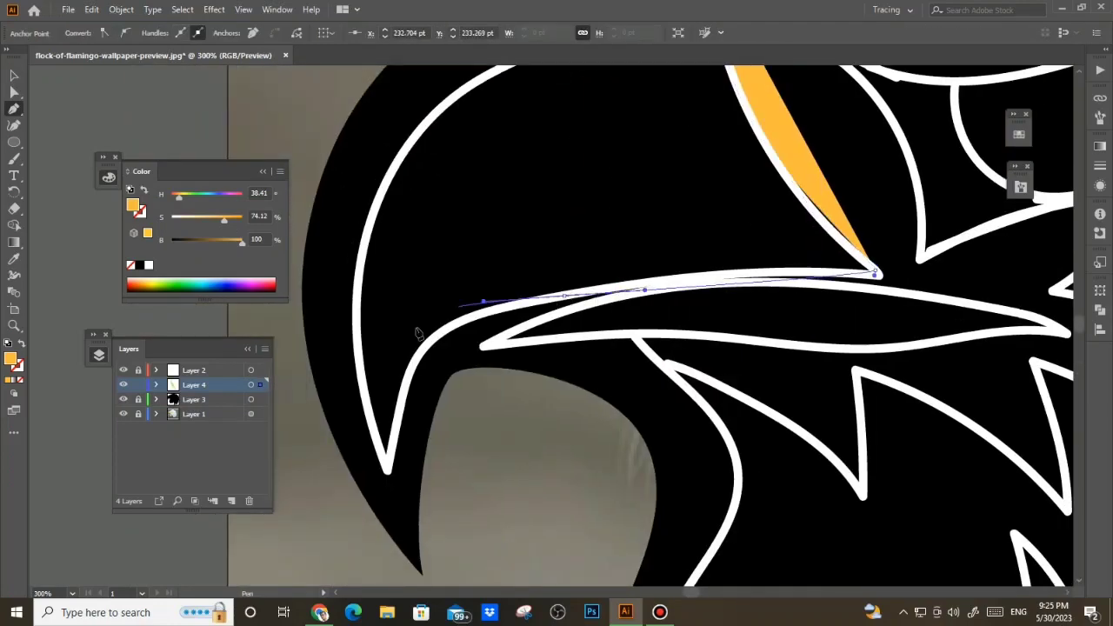
# Continue the upper beak shape around the hooked tip and up the front ridge, closing it at the forehead
pyautogui.moveTo(418, 357); pyautogui.dragTo(404, 392)
pyautogui.click(387, 462)
pyautogui.moveTo(354, 304); pyautogui.dragTo(355, 205)
pyautogui.moveTo(410, 135); pyautogui.dragTo(390, 287)
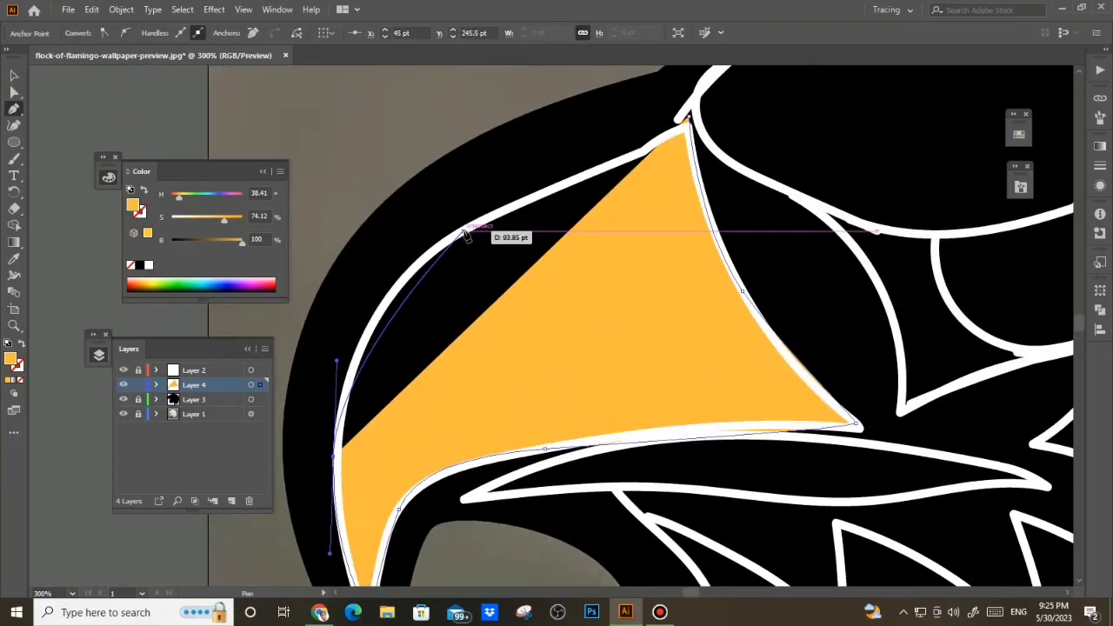
pyautogui.moveTo(463, 231); pyautogui.dragTo(545, 193)
pyautogui.moveTo(639, 153); pyautogui.dragTo(671, 133)
pyautogui.click(688, 117)
# Deselect the upper beak shape and inspect its fill with the Layer 2 line work hidden, restoring the layer's visibility
pyautogui.scroll(-3, 624, 190)
pyautogui.moveTo(589, 226); pyautogui.dragTo(524, 205)
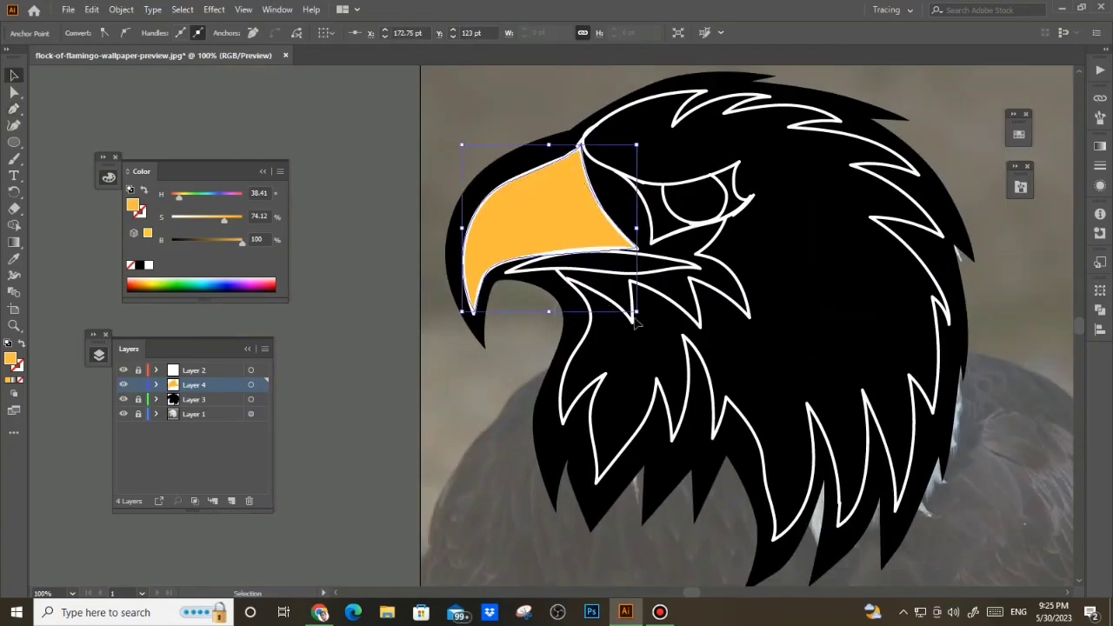
pyautogui.keyDown('ctrl'); pyautogui.click(636, 320); pyautogui.keyUp('ctrl')
pyautogui.scroll(3, 577, 264)
pyautogui.scroll(-2, 580, 395)
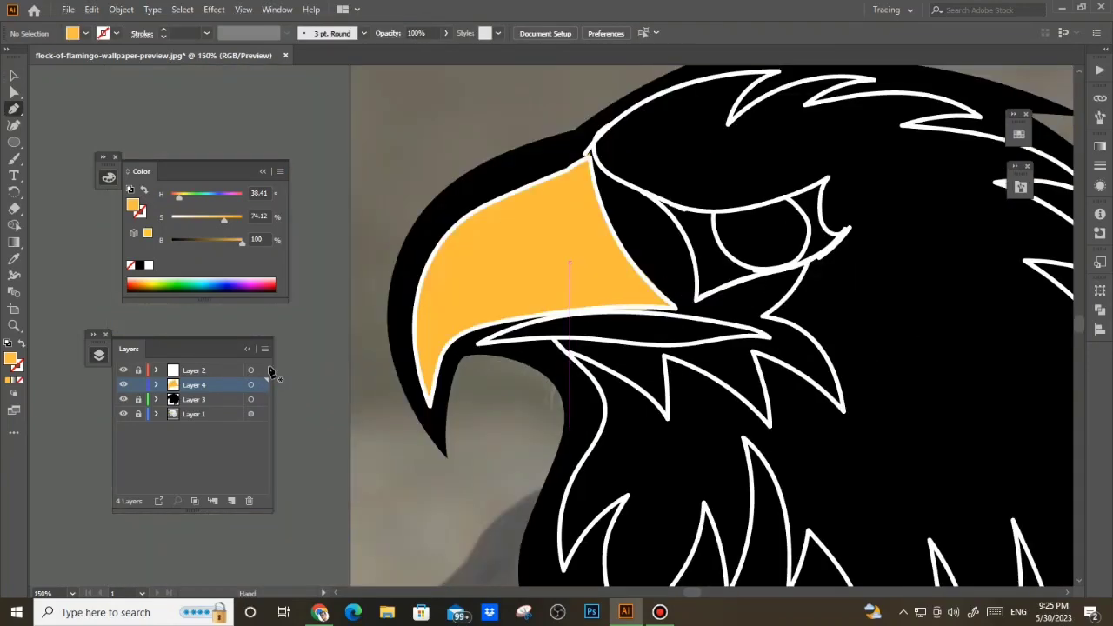
pyautogui.click(123, 371)
pyautogui.click(123, 372)
# Trace the narrow lower beak as a closed yellow-orange shape, from the mouth corner to its front point and back
pyautogui.scroll(2, 606, 333)
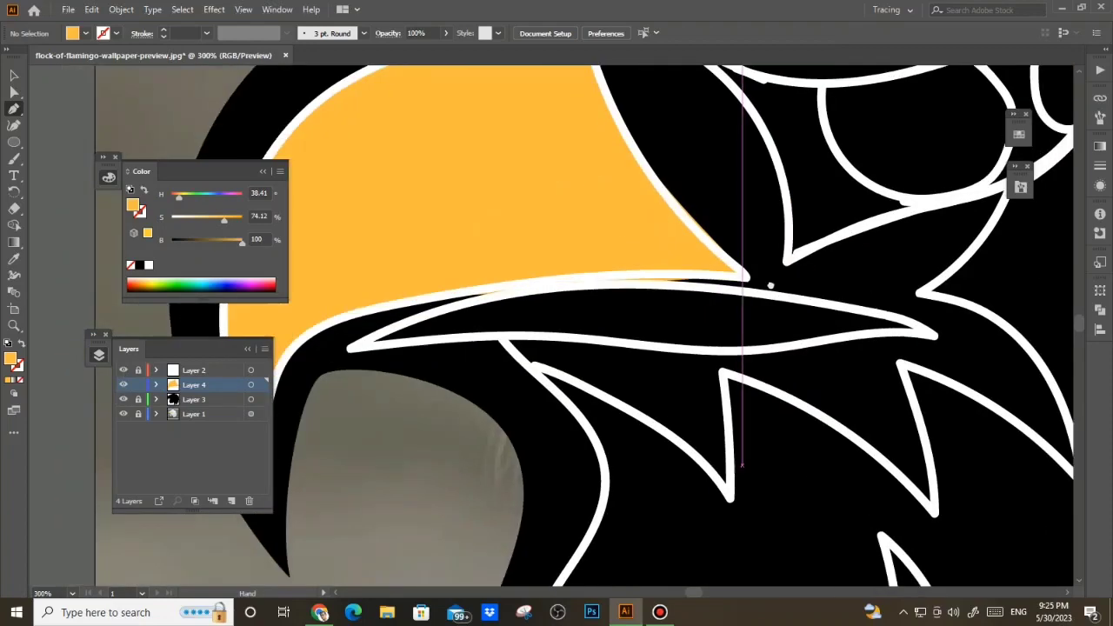
pyautogui.moveTo(770, 286); pyautogui.dragTo(803, 259)
pyautogui.click(944, 296)
pyautogui.moveTo(643, 254); pyautogui.dragTo(529, 257)
pyautogui.moveTo(427, 298); pyautogui.dragTo(409, 310)
pyautogui.click(399, 320)
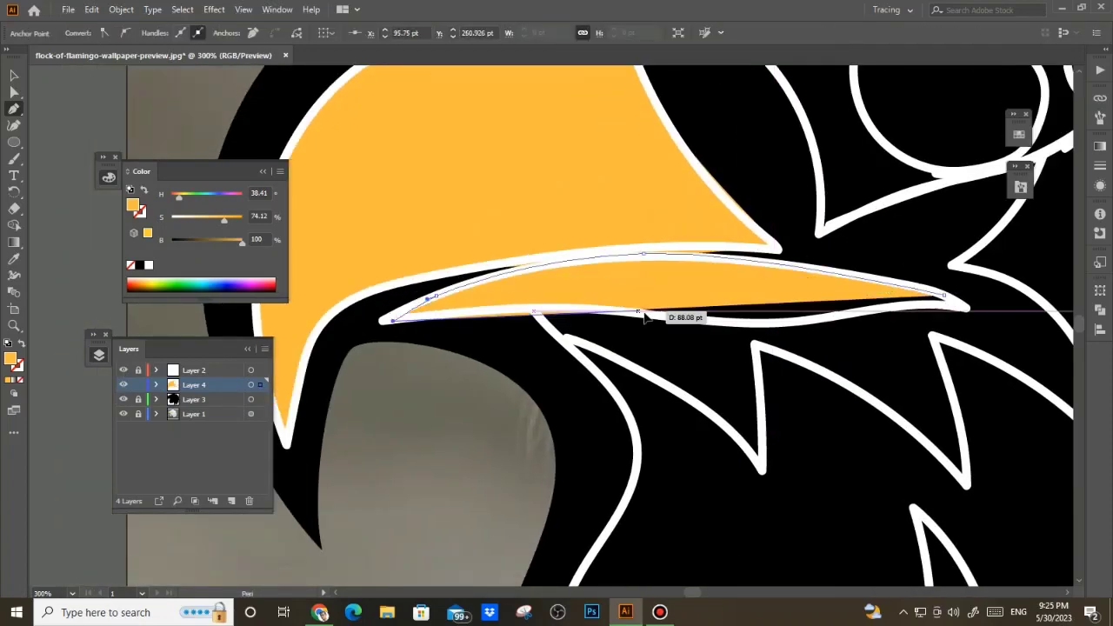
pyautogui.moveTo(641, 312); pyautogui.dragTo(798, 321)
pyautogui.moveTo(915, 305); pyautogui.dragTo(925, 305)
pyautogui.click(946, 298)
# Inspect the lower beak fill with Layer 2 hidden, restore that layer's visibility and deselect the shape
pyautogui.scroll(-2, 639, 358)
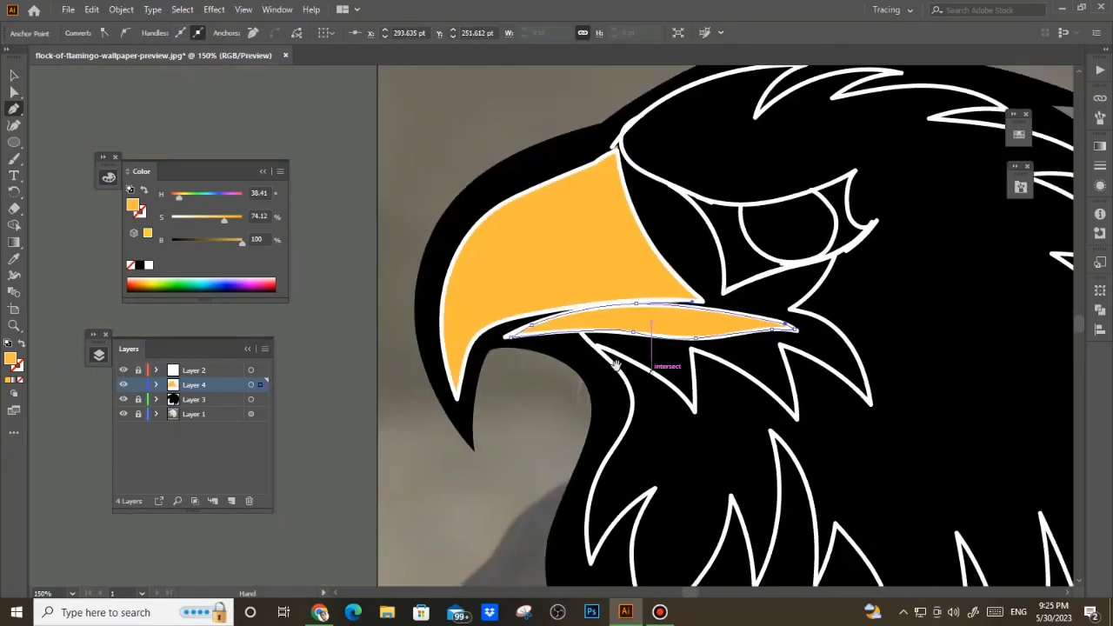
pyautogui.click(123, 373)
pyautogui.click(124, 373)
pyautogui.scroll(-1, 521, 386)
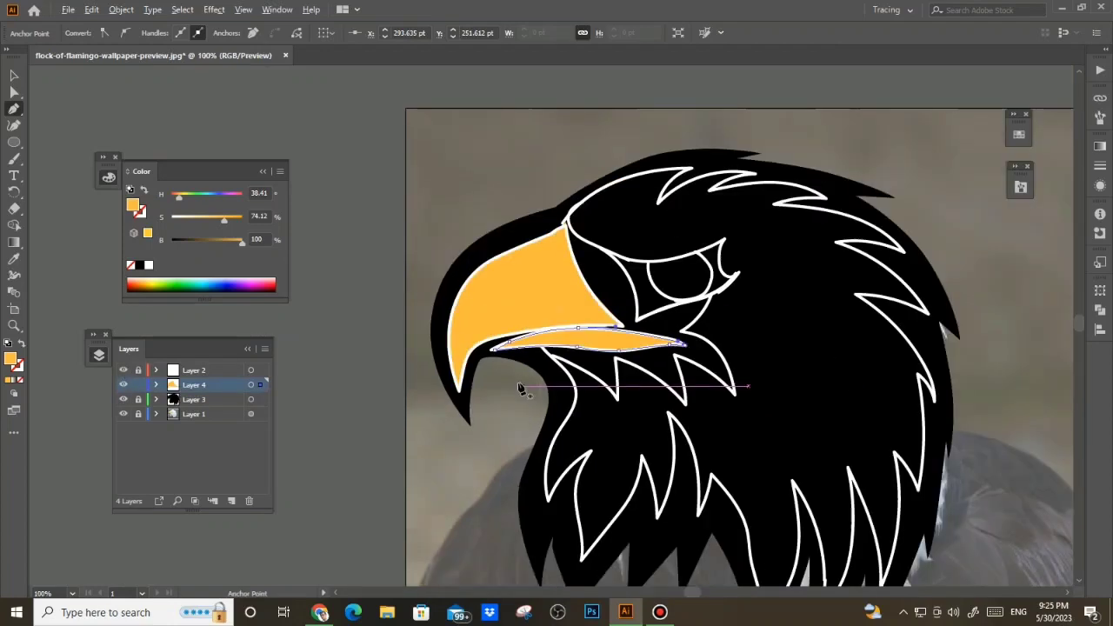
pyautogui.press('v')
pyautogui.click(336, 366)
pyautogui.moveTo(481, 339); pyautogui.dragTo(454, 370)
# Set the Pen tool's fill for the head feathers to orange with hue 18.1, saturation 93.93% and brightness 96.86%
pyautogui.press('p')
pyautogui.scroll(2, 623, 213)
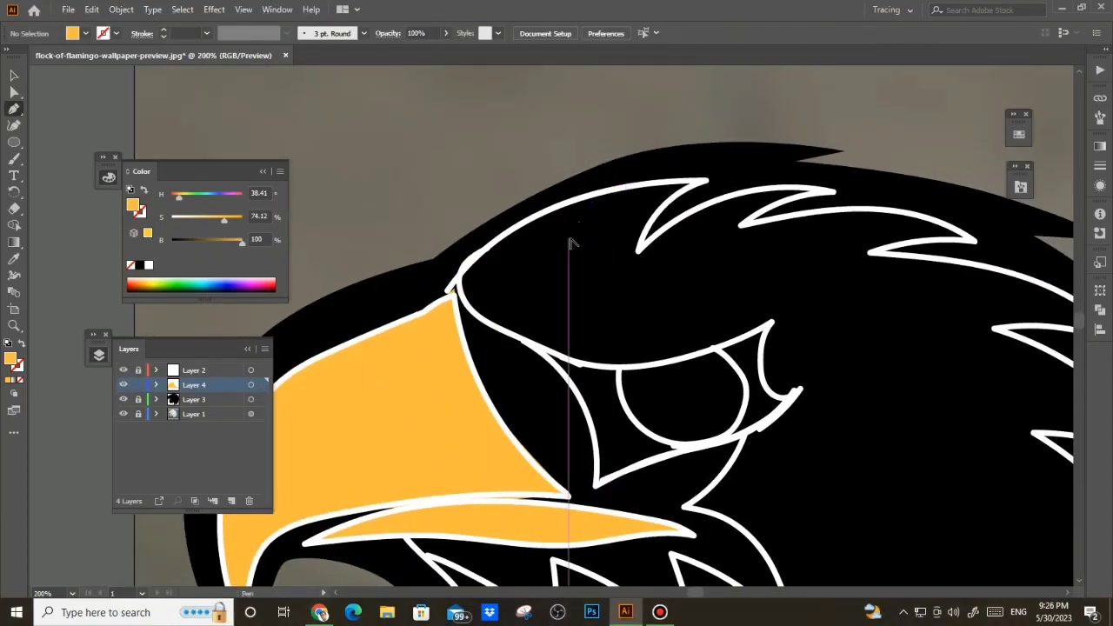
pyautogui.scroll(-1, 568, 247)
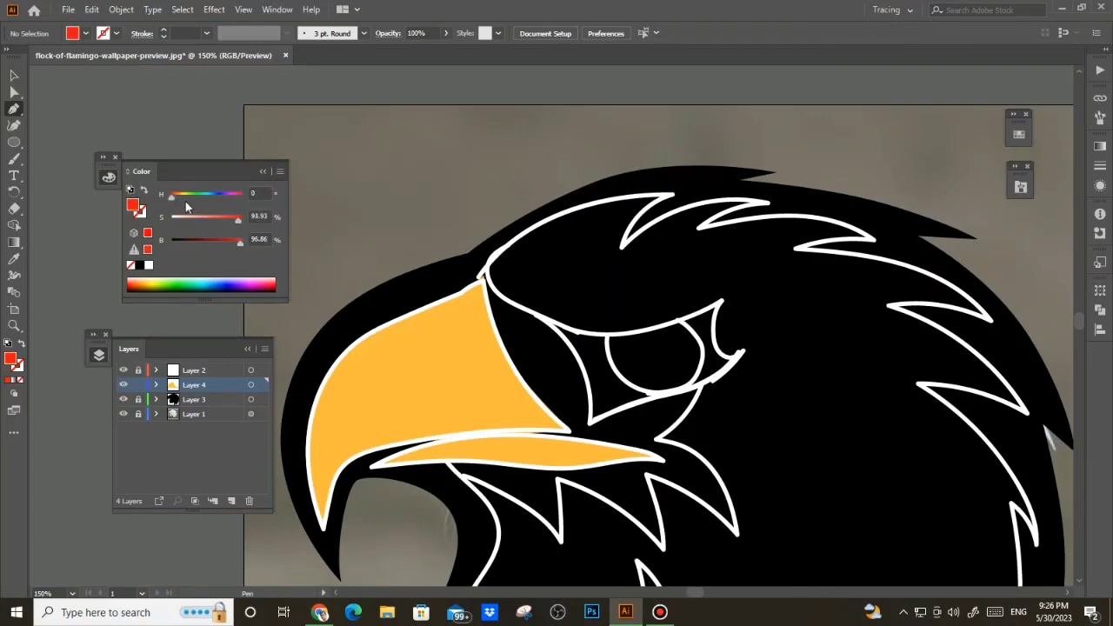
pyautogui.click(177, 199)
pyautogui.scroll(2, 534, 245)
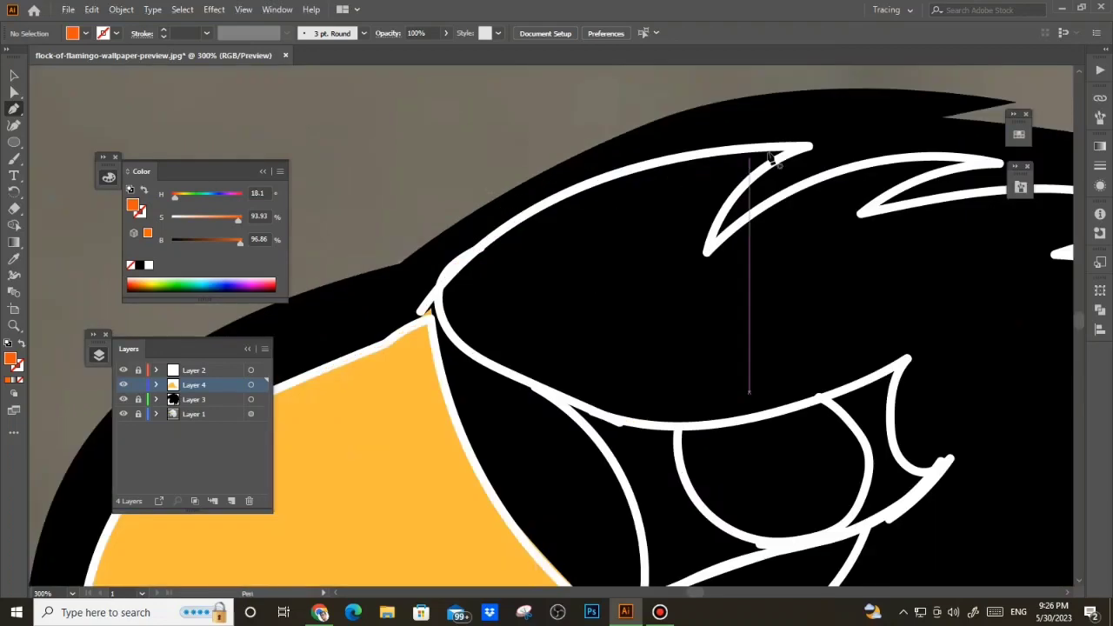
# Start the orange head shape at the first crown feather tip, following the forehead and brow line to the brow's rear point
pyautogui.click(780, 145)
pyautogui.moveTo(529, 212); pyautogui.dragTo(437, 272)
pyautogui.moveTo(439, 318); pyautogui.dragTo(440, 330)
pyautogui.moveTo(553, 398); pyautogui.dragTo(595, 420)
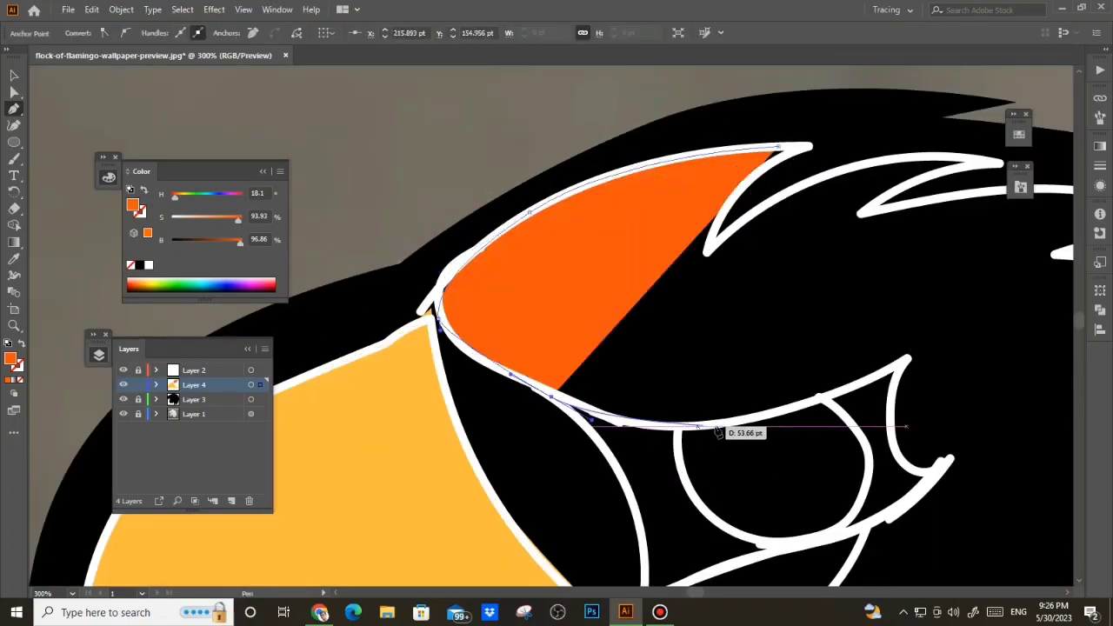
pyautogui.moveTo(743, 422); pyautogui.dragTo(822, 405)
pyautogui.click(903, 359)
# Extend the head shape around the notch behind the eye and back along the lower eyelid
pyautogui.moveTo(907, 365); pyautogui.dragTo(878, 232)
pyautogui.hotkey('ctrl', 'z')
pyautogui.click(858, 251)
pyautogui.moveTo(843, 340); pyautogui.dragTo(854, 374)
pyautogui.click(912, 343)
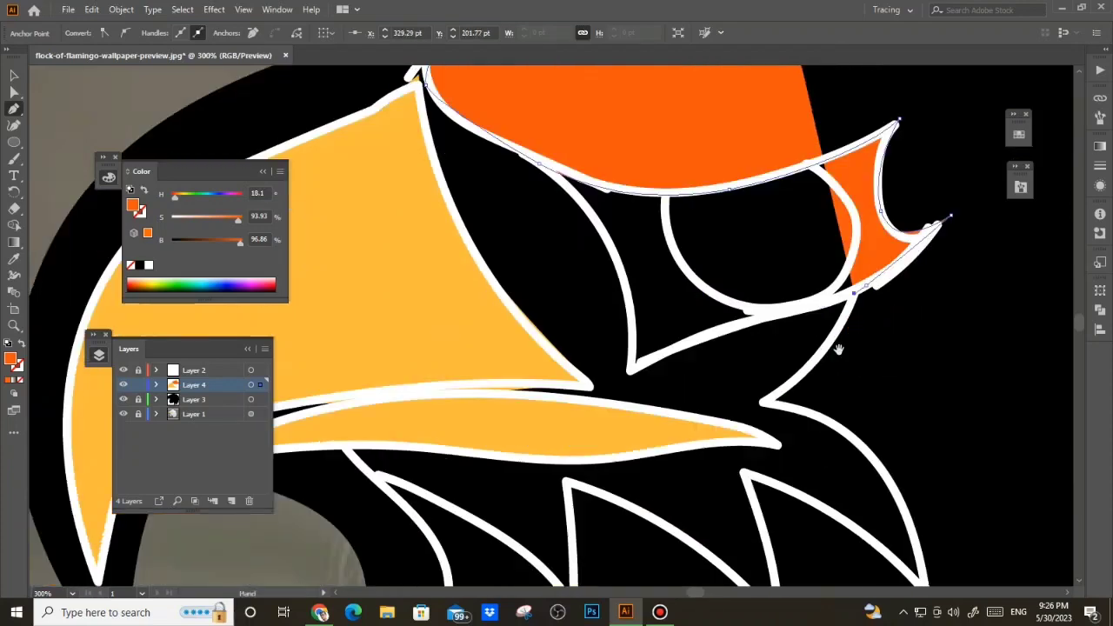
pyautogui.scroll(-2, 830, 382)
pyautogui.scroll(-2, 817, 347)
# Continue the head shape down behind the mouth corner and around the first cheek feather to the second feather's tip
pyautogui.moveTo(741, 346); pyautogui.dragTo(778, 279)
pyautogui.moveTo(802, 321); pyautogui.dragTo(827, 417)
pyautogui.click(828, 441)
pyautogui.moveTo(644, 300); pyautogui.dragTo(750, 234)
pyautogui.click(645, 301)
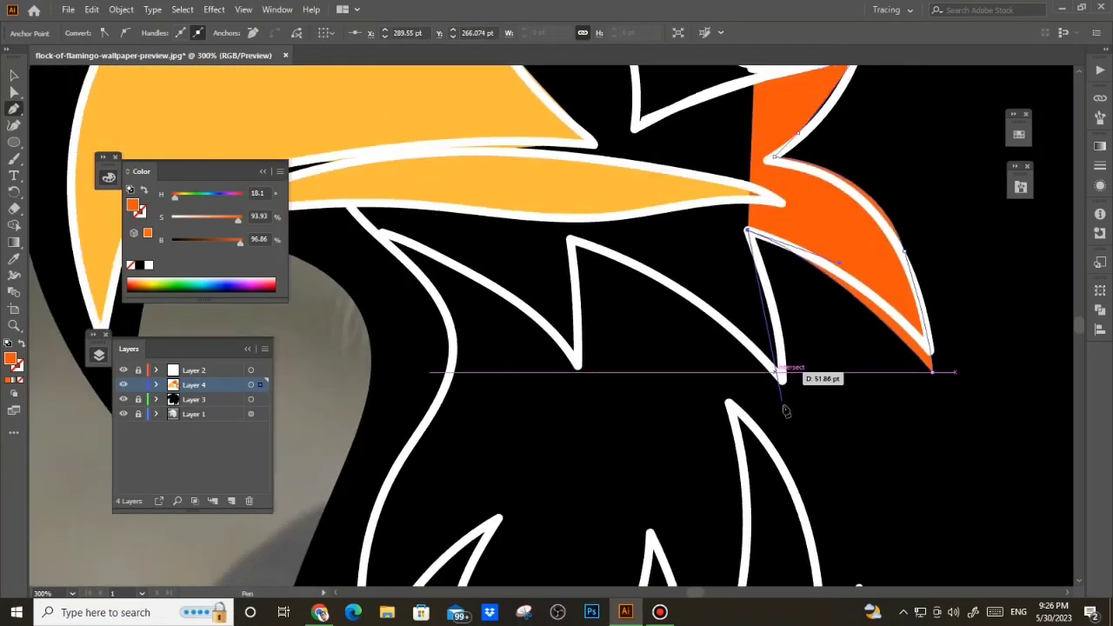
pyautogui.moveTo(786, 403); pyautogui.dragTo(781, 468)
pyautogui.click(786, 403)
# Trace the remaining cheek feather spikes under the beak up to the top of the throat
pyautogui.moveTo(566, 240); pyautogui.dragTo(432, 214)
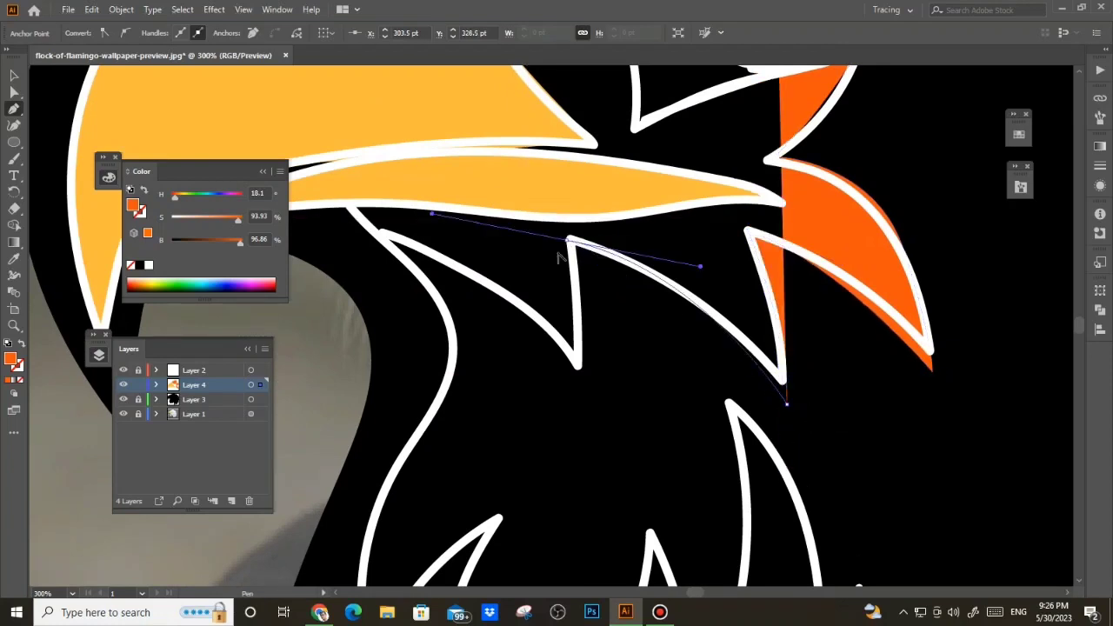
pyautogui.click(566, 240)
pyautogui.click(566, 241)
pyautogui.moveTo(576, 393); pyautogui.dragTo(640, 404)
pyautogui.click(575, 393)
pyautogui.moveTo(445, 248); pyautogui.dragTo(295, 217)
pyautogui.moveTo(572, 286); pyautogui.dragTo(643, 253)
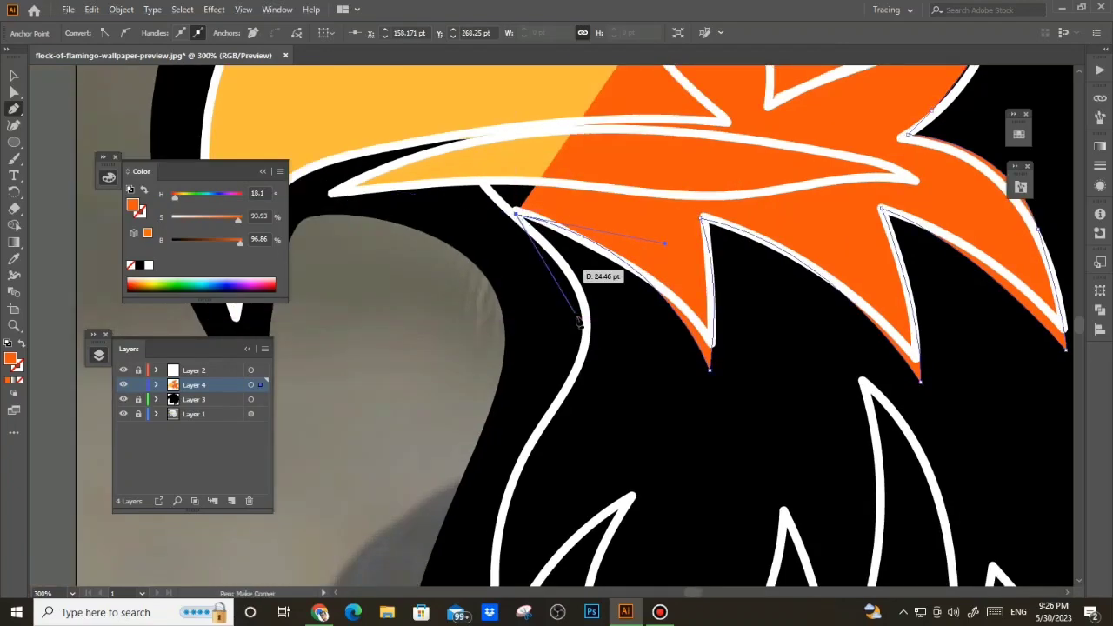
# Follow the front of the throat down to the first throat feather tip and back up to its notch
pyautogui.moveTo(586, 327); pyautogui.dragTo(575, 373)
pyautogui.moveTo(553, 441); pyautogui.dragTo(589, 274)
pyautogui.moveTo(542, 337); pyautogui.dragTo(530, 404)
pyautogui.click(542, 474)
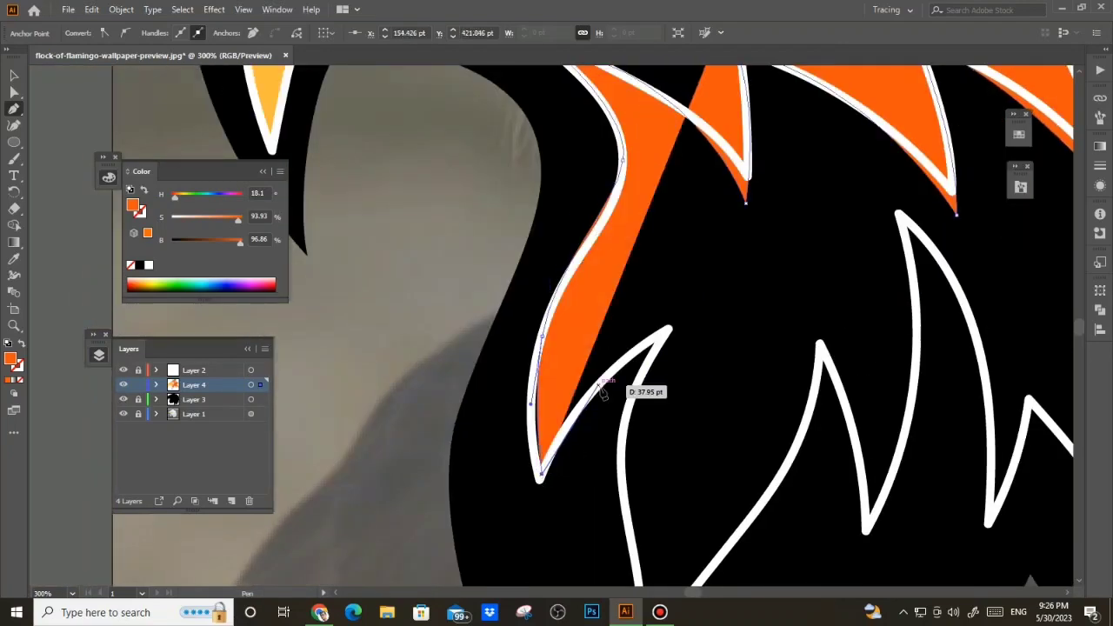
pyautogui.moveTo(606, 378); pyautogui.dragTo(627, 359)
pyautogui.click(664, 332)
# Trace the large throat feather down to its tip and up its rear edge towards the next feather
pyautogui.moveTo(630, 443); pyautogui.dragTo(603, 391)
pyautogui.moveTo(619, 486); pyautogui.dragTo(620, 506)
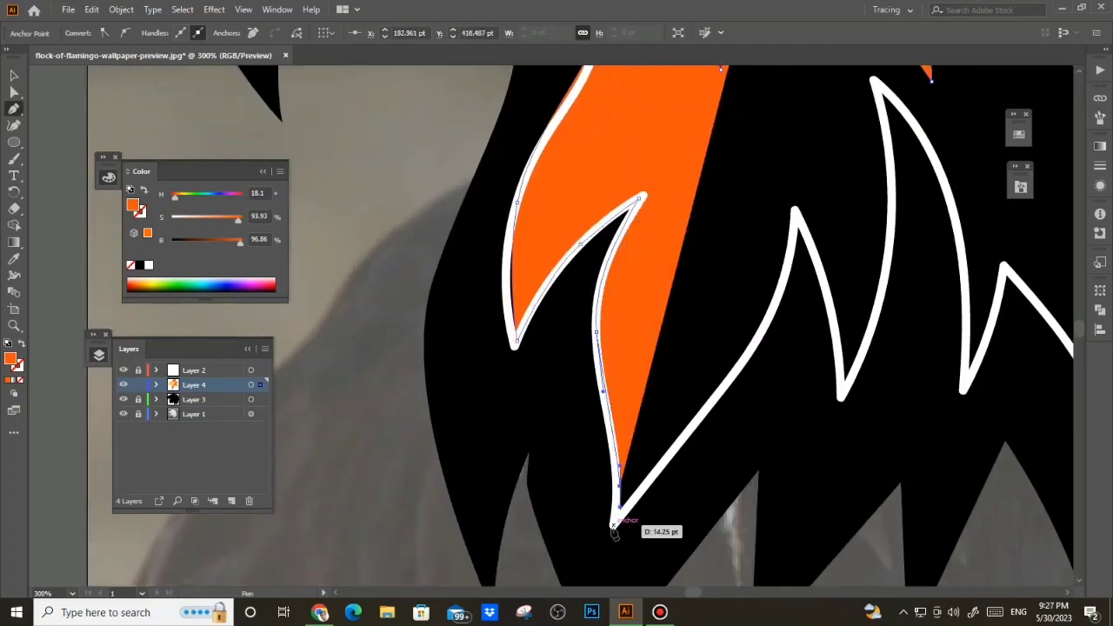
pyautogui.click(794, 209)
pyautogui.moveTo(820, 354); pyautogui.dragTo(654, 350)
pyautogui.moveTo(676, 391); pyautogui.dragTo(653, 481)
pyautogui.click(672, 404)
pyautogui.moveTo(706, 306); pyautogui.dragTo(652, 477)
# Outline the smaller throat feathers around the tall notch up to the start of the long neck feather
pyautogui.scroll(-1, 643, 387)
pyautogui.moveTo(653, 298); pyautogui.dragTo(617, 193)
pyautogui.moveTo(675, 279); pyautogui.dragTo(642, 206)
pyautogui.moveTo(658, 399); pyautogui.dragTo(611, 322)
pyautogui.moveTo(631, 352); pyautogui.dragTo(611, 475)
pyautogui.moveTo(659, 271); pyautogui.dragTo(666, 248)
pyautogui.click(659, 270)
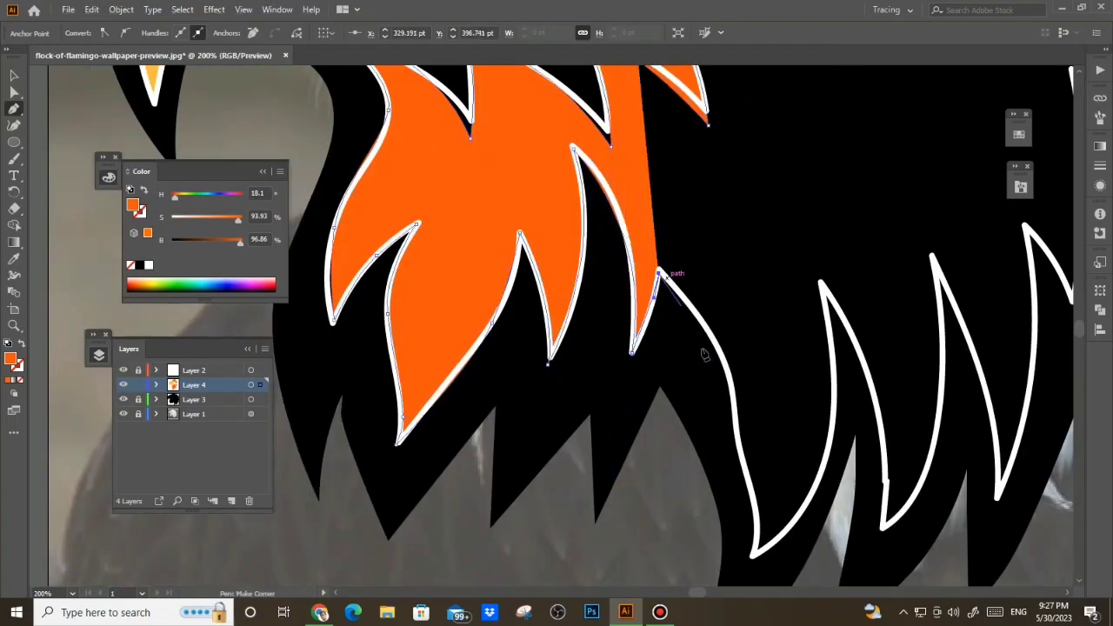
# Trace the front edge of the first long neck feather down to its tip
pyautogui.moveTo(702, 354); pyautogui.dragTo(669, 264)
pyautogui.scroll(-1, 669, 264)
pyautogui.moveTo(709, 408); pyautogui.dragTo(694, 463)
pyautogui.moveTo(683, 533); pyautogui.dragTo(686, 525)
pyautogui.moveTo(718, 429); pyautogui.dragTo(626, 432)
pyautogui.click(614, 412)
pyautogui.moveTo(686, 287); pyautogui.dragTo(660, 307)
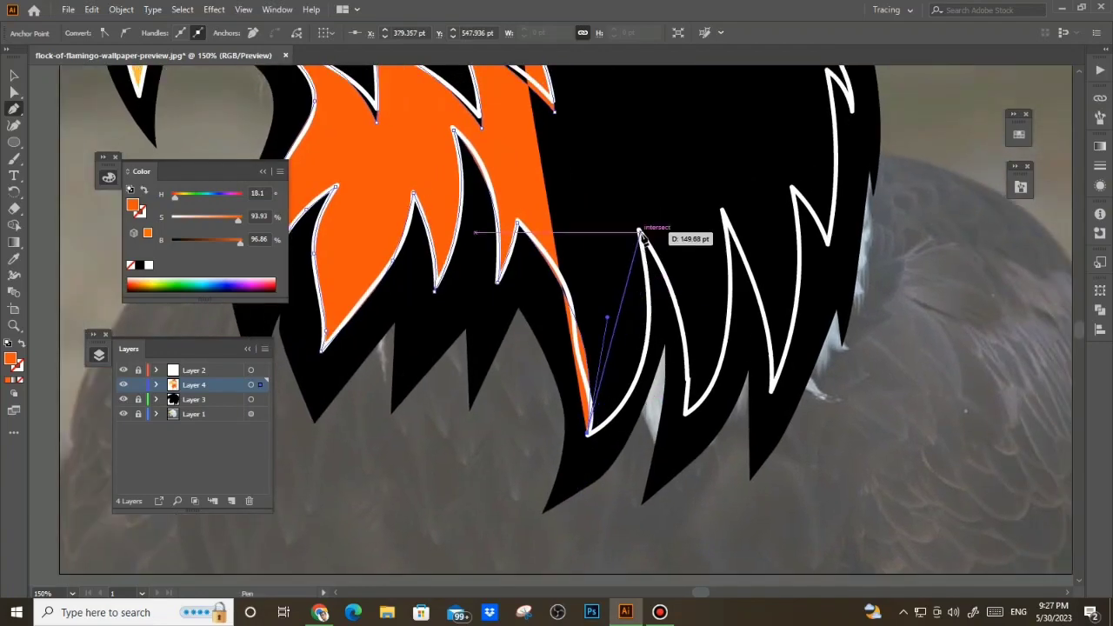
# Trace the rear edge of the first long neck feather up to a corner anchor at the notch
pyautogui.moveTo(640, 232); pyautogui.dragTo(610, 114)
pyautogui.moveTo(637, 253); pyautogui.dragTo(539, 198)
pyautogui.hotkey('ctrl', 'z')
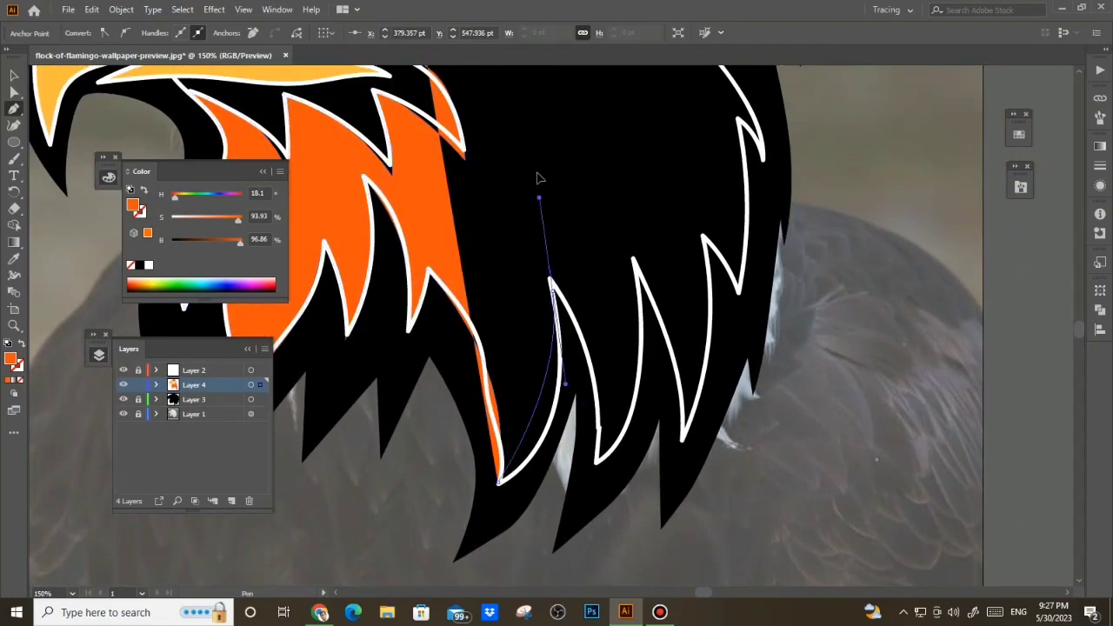
pyautogui.moveTo(518, 140); pyautogui.dragTo(517, 132)
pyautogui.click(552, 285)
pyautogui.moveTo(585, 330); pyautogui.dragTo(583, 283)
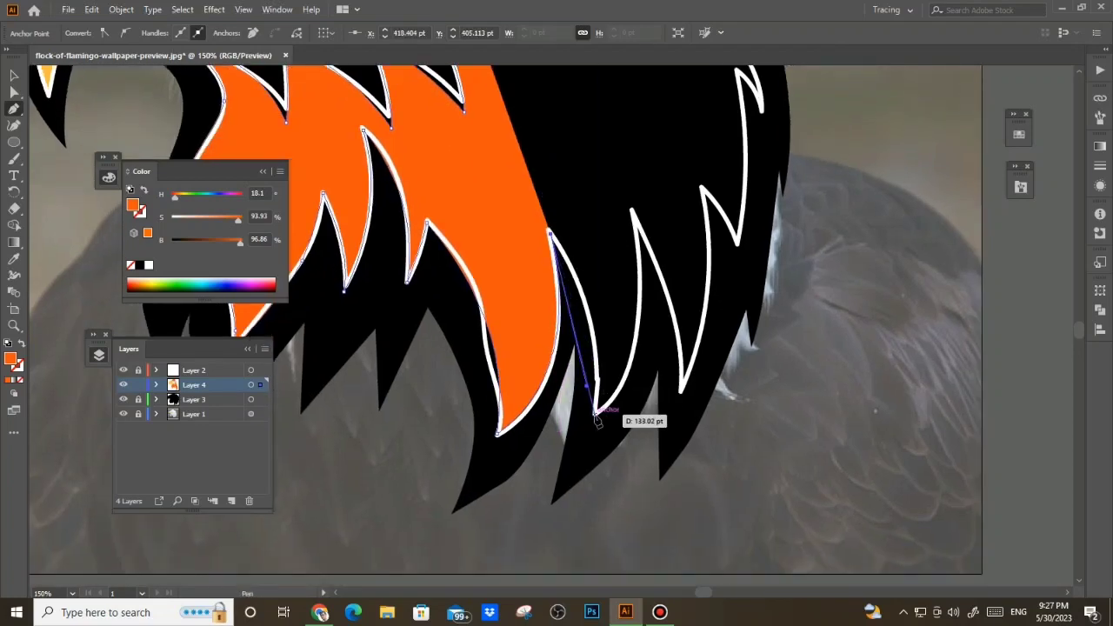
# Outline the second long neck feather around its tip and up to the following notch
pyautogui.moveTo(595, 413); pyautogui.dragTo(582, 526)
pyautogui.moveTo(659, 364); pyautogui.dragTo(577, 399)
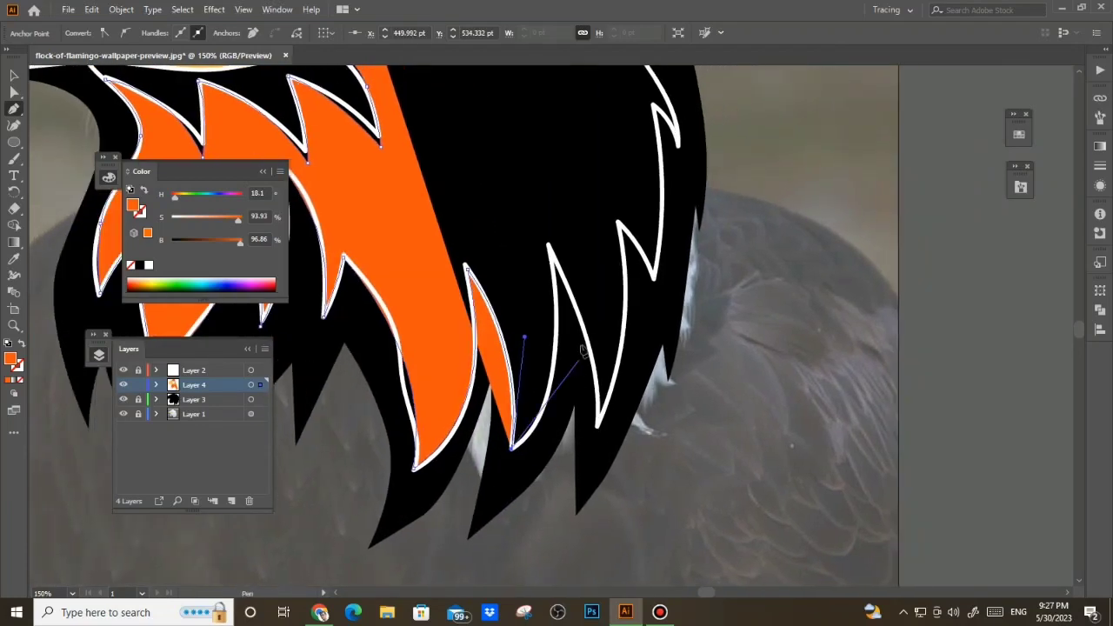
pyautogui.scroll(-1, 545, 258)
pyautogui.moveTo(545, 258); pyautogui.dragTo(524, 230)
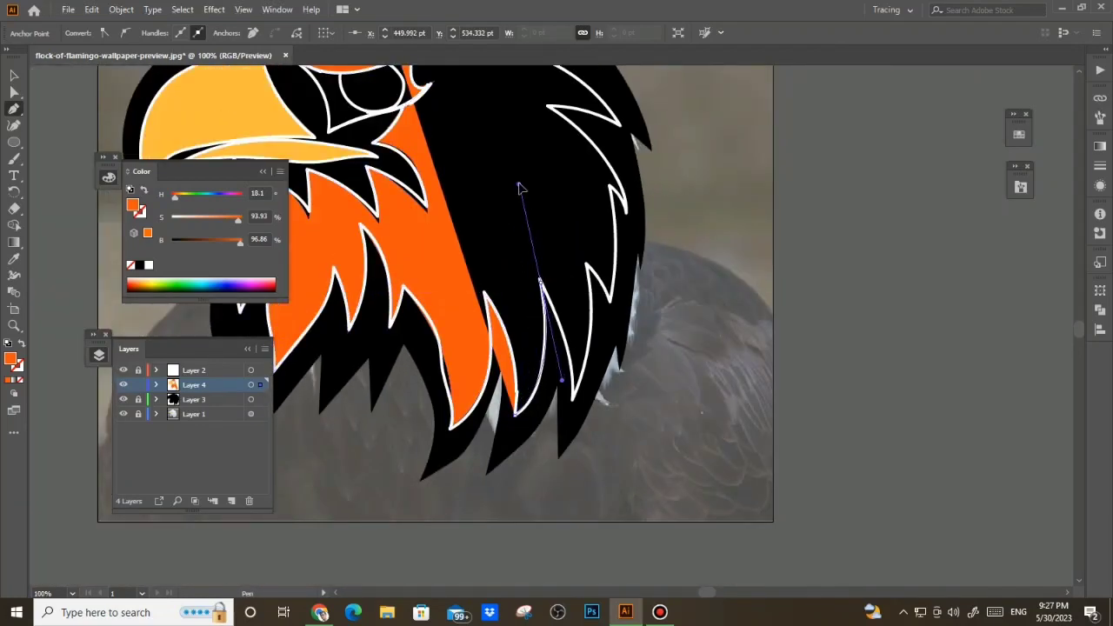
pyautogui.moveTo(519, 188); pyautogui.dragTo(519, 186)
# Outline the third long neck feather with a corner at its tip and another at the notch above
pyautogui.moveTo(573, 396); pyautogui.dragTo(570, 458)
pyautogui.click(573, 397)
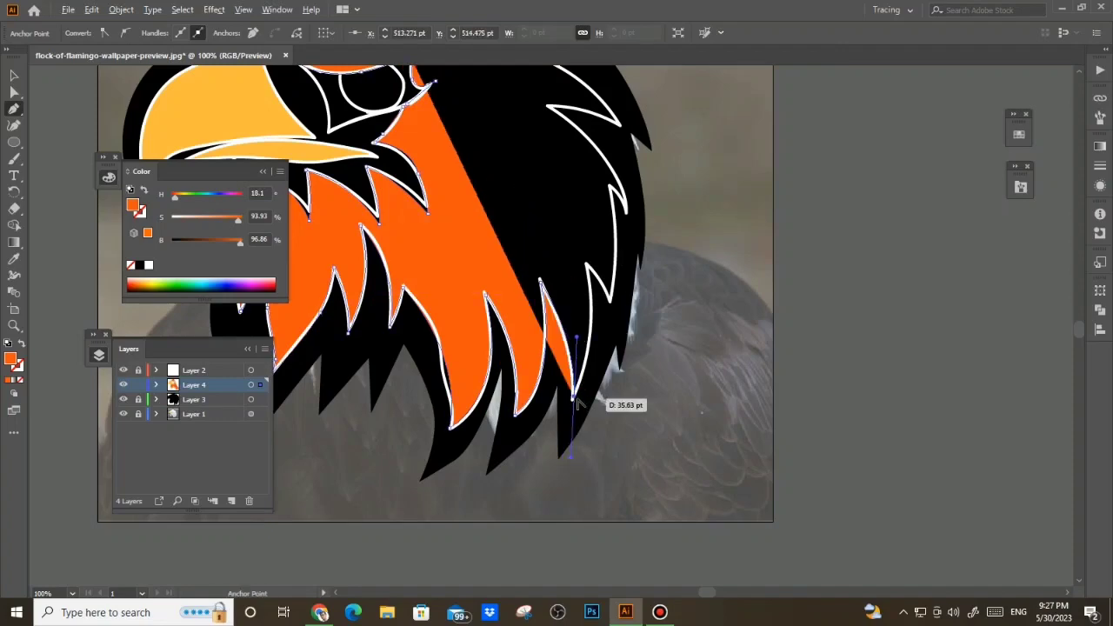
pyautogui.moveTo(583, 377); pyautogui.dragTo(570, 437)
pyautogui.moveTo(575, 325); pyautogui.dragTo(556, 264)
pyautogui.click(574, 325)
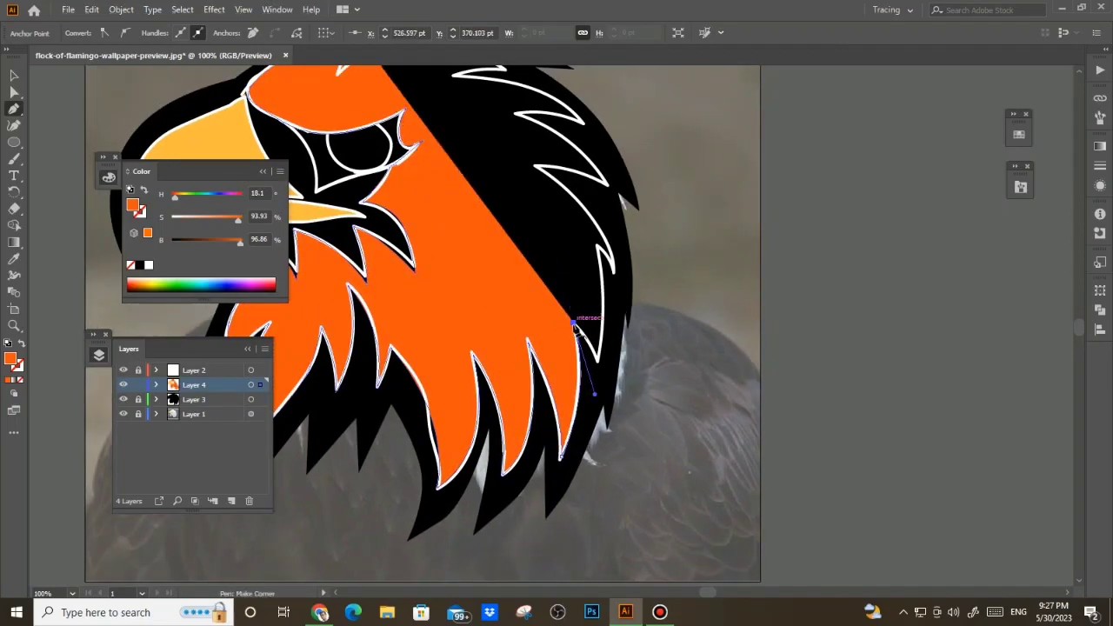
# Trace the short feather at the rear of the neck, making corners at its tip and at the notch above
pyautogui.moveTo(597, 361); pyautogui.dragTo(598, 380)
pyautogui.moveTo(600, 261); pyautogui.dragTo(591, 331)
pyautogui.scroll(1, 591, 331)
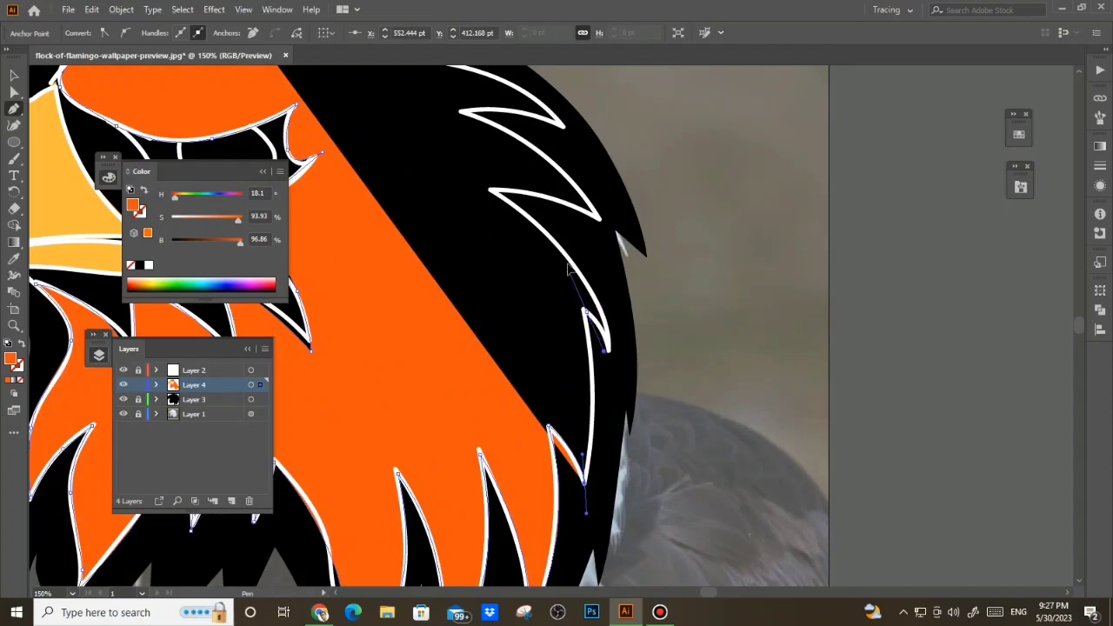
pyautogui.moveTo(568, 268); pyautogui.dragTo(566, 264)
pyautogui.hotkey('ctrl', 'z')
pyautogui.click(584, 483)
pyautogui.moveTo(583, 310); pyautogui.dragTo(564, 240)
pyautogui.click(583, 309)
# Trace the small spike on the back of the neck and the long curve up to the next notch
pyautogui.moveTo(610, 354); pyautogui.dragTo(615, 393)
pyautogui.click(610, 353)
pyautogui.moveTo(586, 254); pyautogui.dragTo(586, 300)
pyautogui.moveTo(490, 235); pyautogui.dragTo(460, 223)
pyautogui.moveTo(378, 191); pyautogui.dragTo(378, 192)
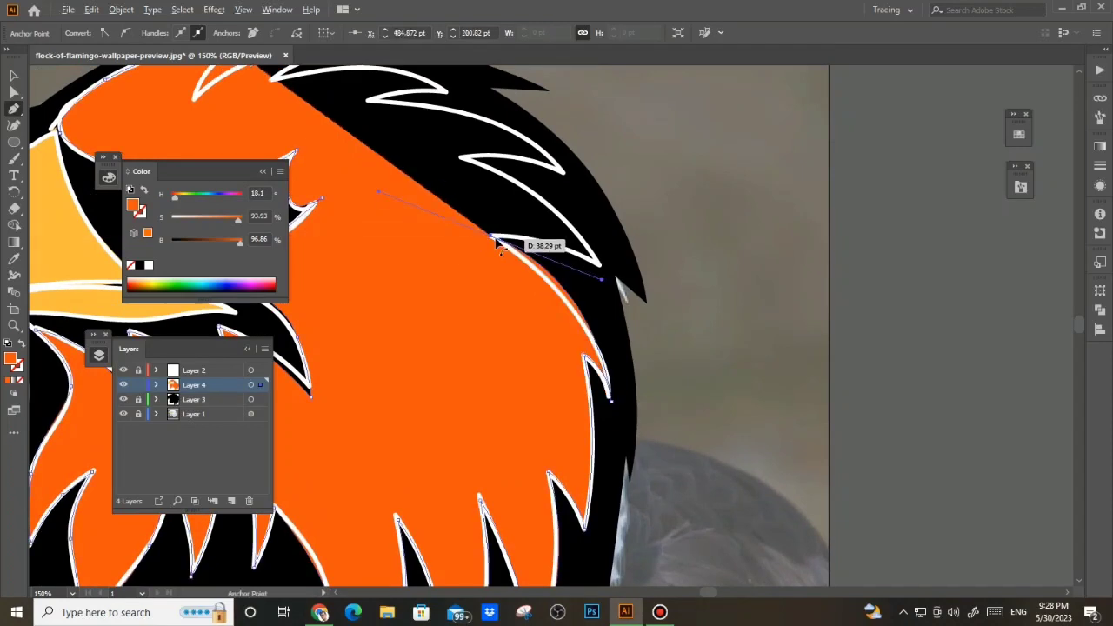
pyautogui.click(491, 235)
# Trace the next spike on the back of the head through its notch to the following feather tip
pyautogui.moveTo(598, 266); pyautogui.dragTo(635, 295)
pyautogui.click(599, 266)
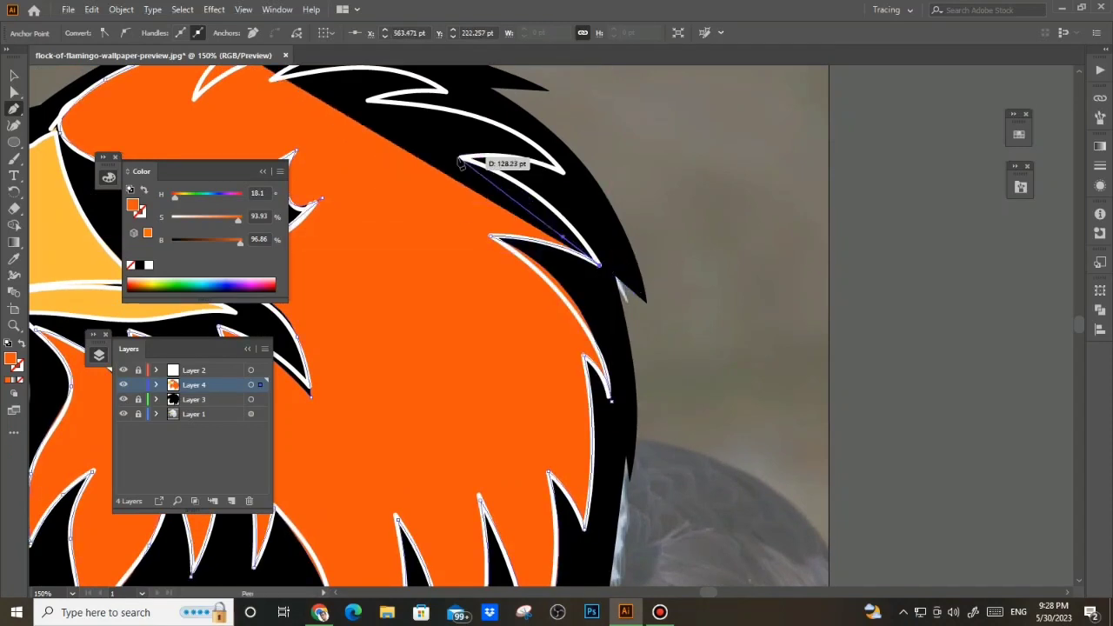
pyautogui.moveTo(459, 157); pyautogui.dragTo(365, 139)
pyautogui.moveTo(567, 172); pyautogui.dragTo(704, 250)
pyautogui.click(567, 172)
# Trace the next feather along the back of the crown, making corners at its notch and tip
pyautogui.moveTo(473, 148); pyautogui.dragTo(330, 147)
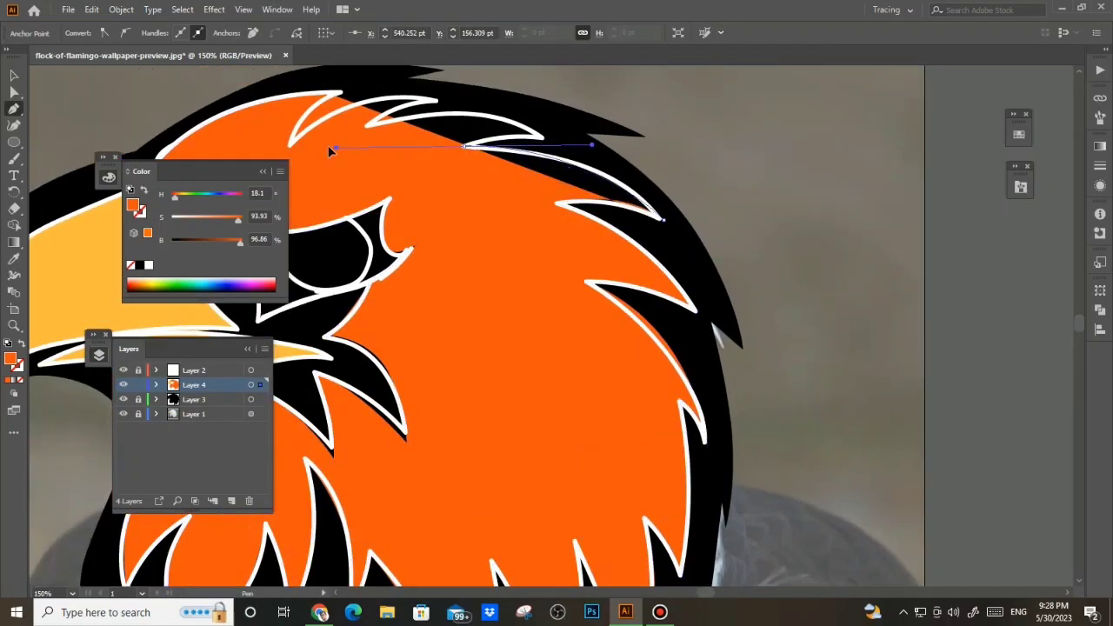
pyautogui.click(464, 146)
pyautogui.moveTo(543, 138); pyautogui.dragTo(788, 253)
pyautogui.click(543, 138)
# Continue the orange outline around the smaller feather on top of the crown, with corners at its notch and tip
pyautogui.hotkey('ctrl', '+')
pyautogui.moveTo(526, 182); pyautogui.dragTo(369, 225)
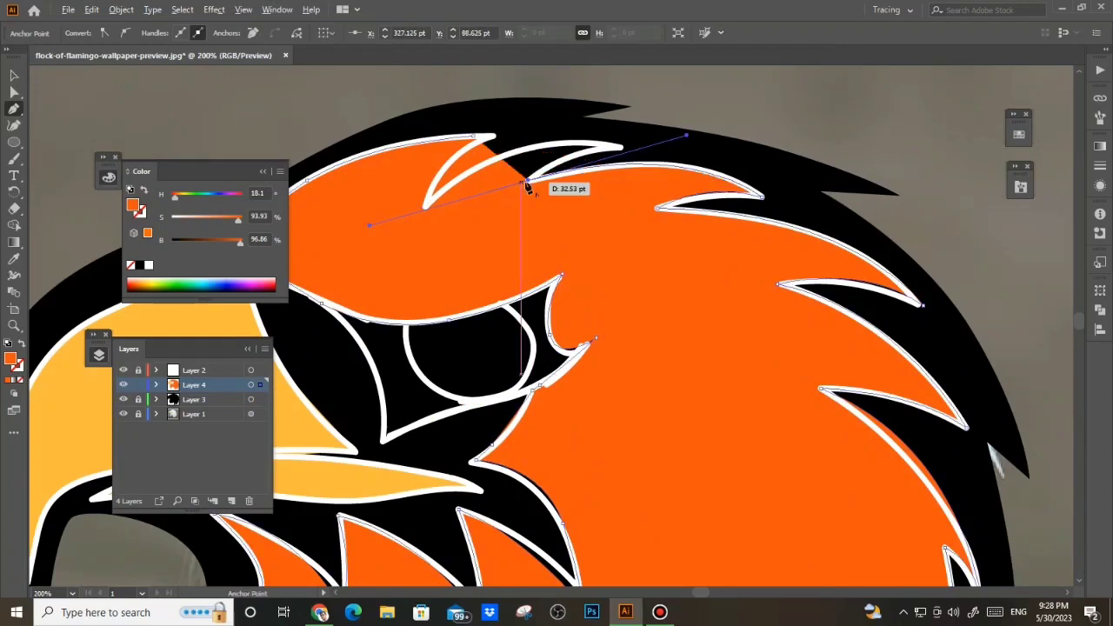
pyautogui.moveTo(618, 146); pyautogui.dragTo(674, 150)
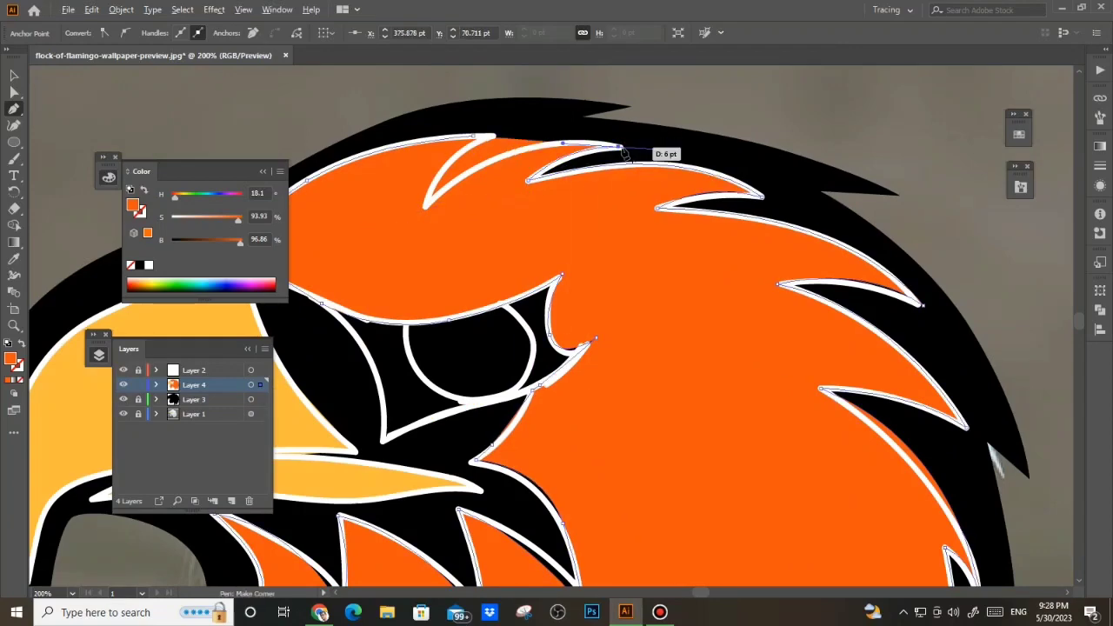
pyautogui.click(618, 146)
# Trace the notch behind the forehead feather and close the orange outline at that feather's tip
pyautogui.moveTo(515, 155); pyautogui.dragTo(541, 148)
pyautogui.moveTo(452, 200); pyautogui.dragTo(413, 242)
pyautogui.moveTo(381, 277); pyautogui.dragTo(370, 290)
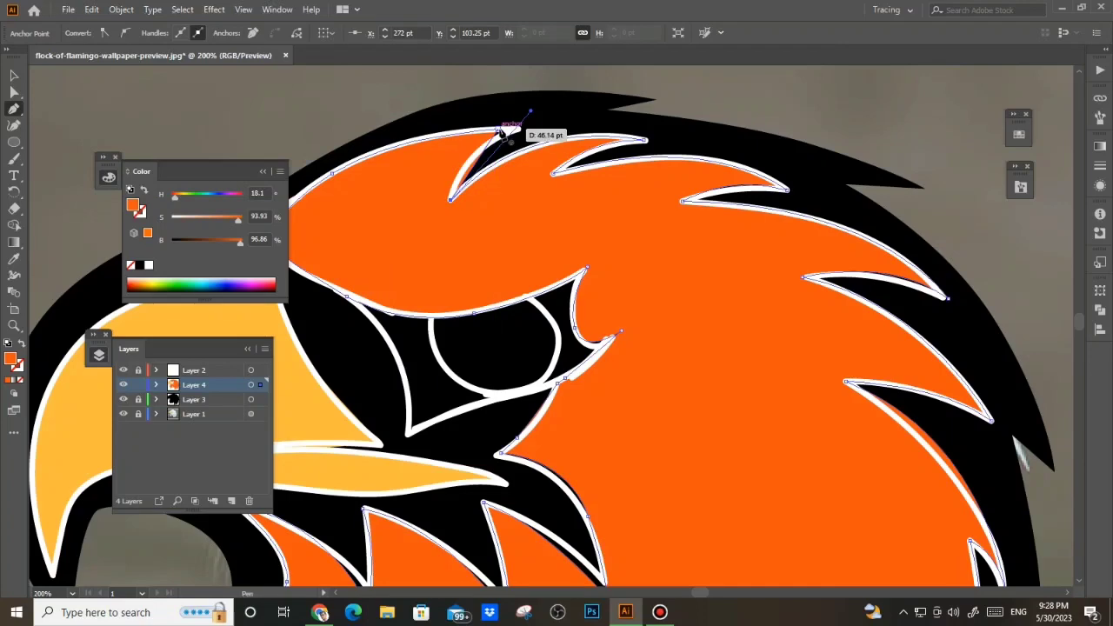
pyautogui.moveTo(499, 130); pyautogui.dragTo(534, 128)
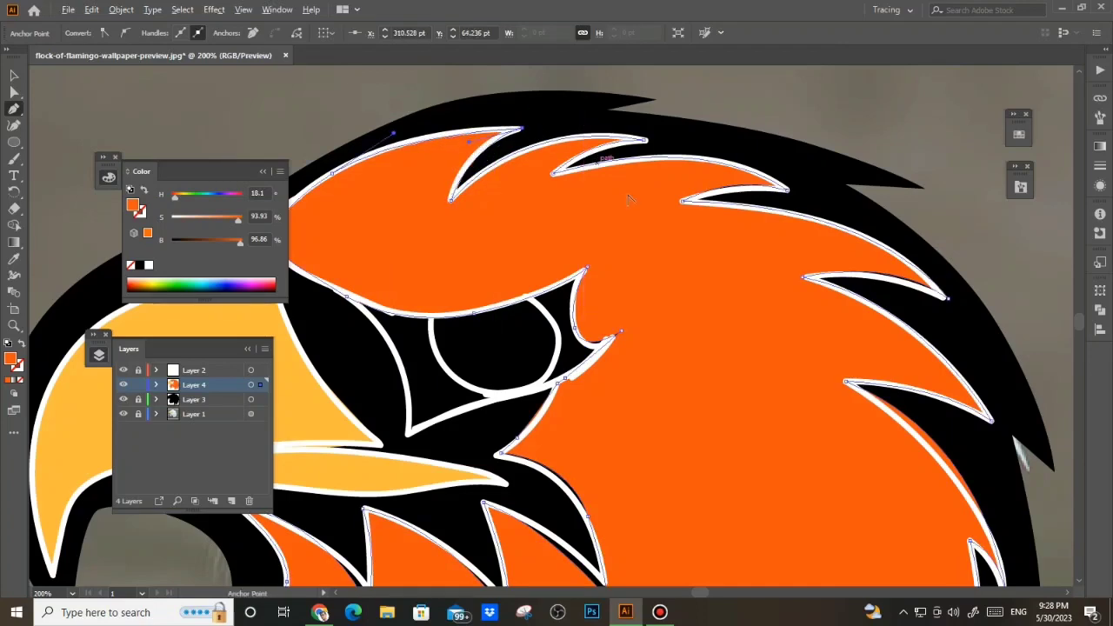
# Deselect the finished orange shape and hide the white line work on Layer 2
pyautogui.scroll(-4, 599, 184)
pyautogui.moveTo(725, 251); pyautogui.dragTo(707, 238)
pyautogui.press('v')
pyautogui.click(123, 370)
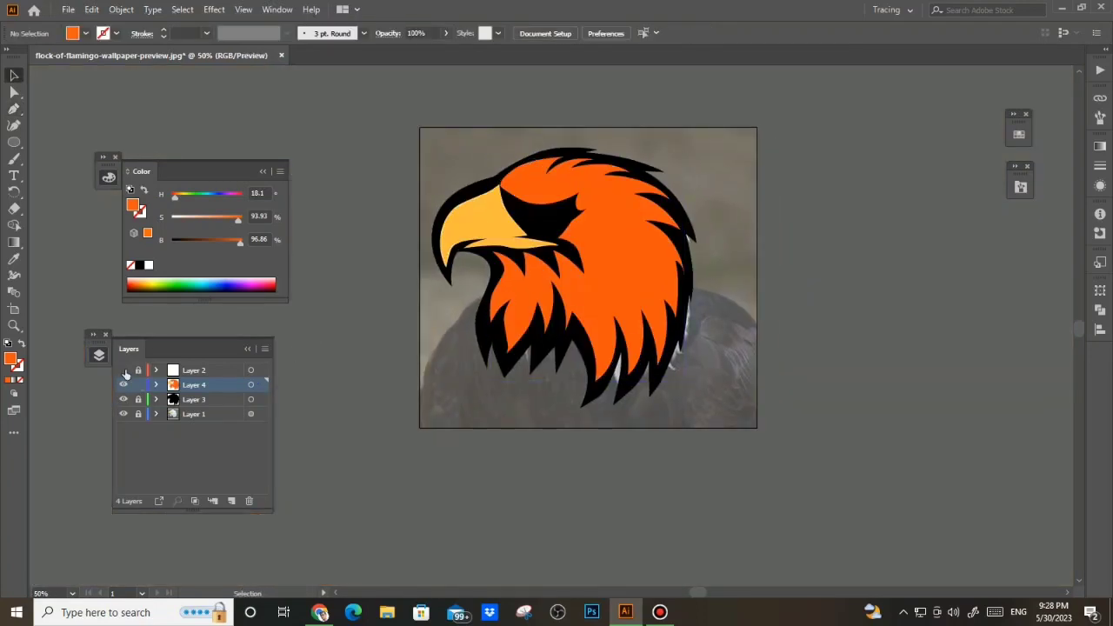
# Sample the beak's yellow as the current fill colour
pyautogui.scroll(1, 450, 261)
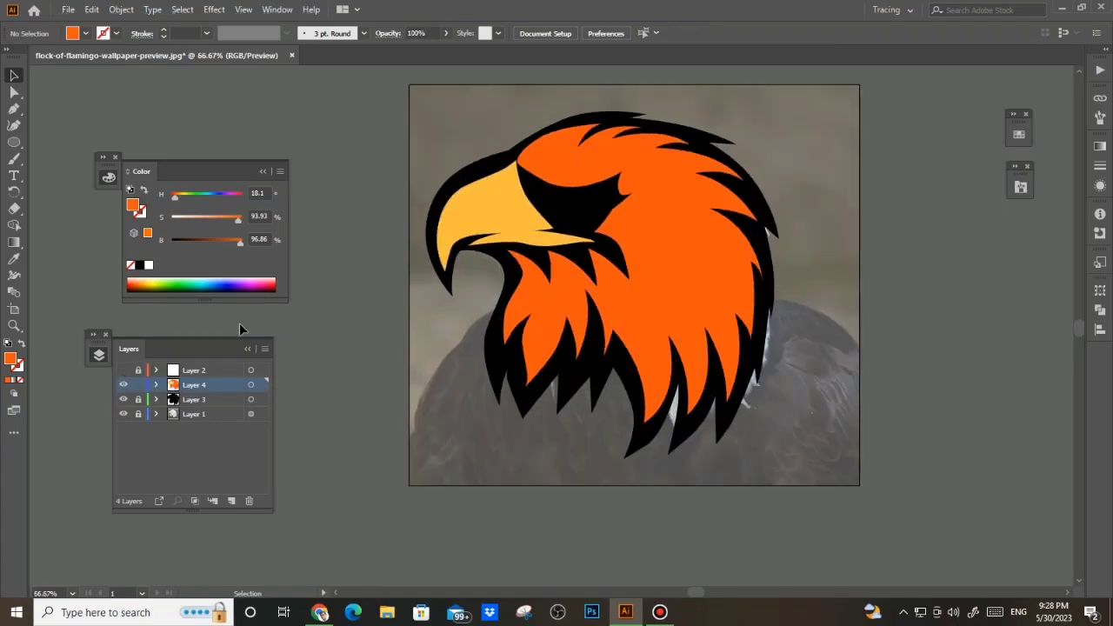
pyautogui.scroll(3, 445, 263)
pyautogui.scroll(-2, 451, 272)
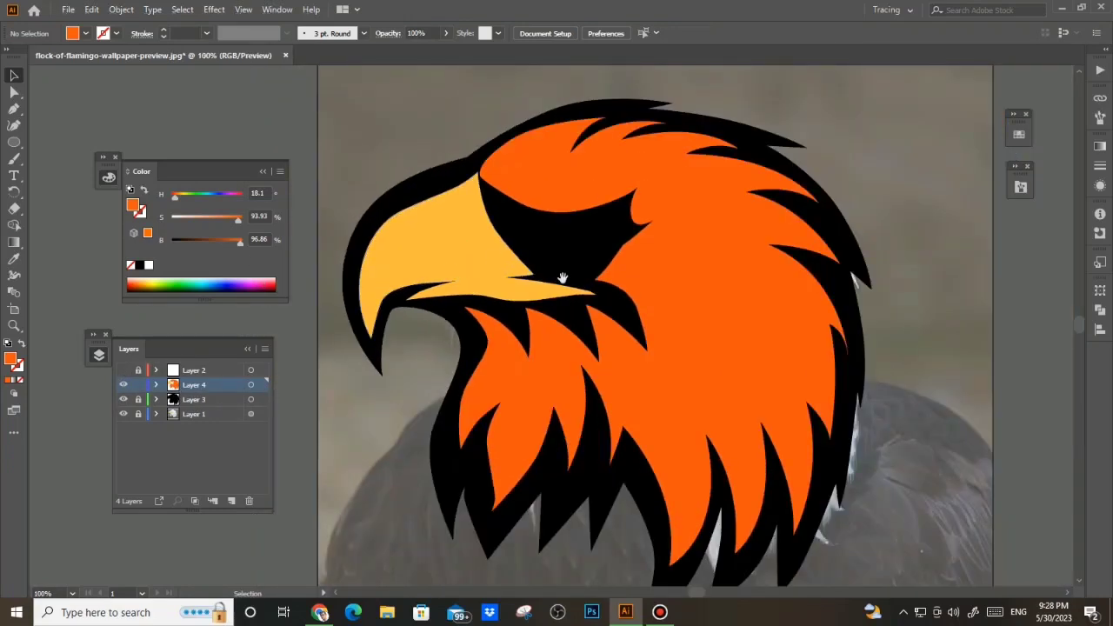
pyautogui.scroll(-1, 563, 278)
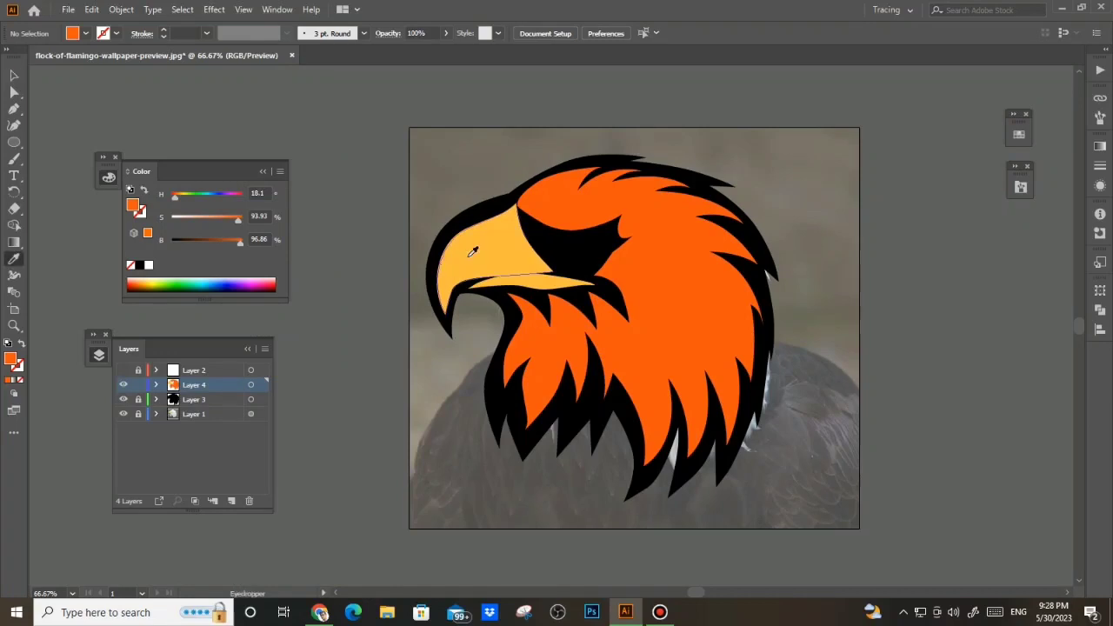
pyautogui.click(475, 251)
# Try a bowl-shaped yellow eye, about 90 by 47 pt, drawn freehand with the Pencil tool inside the black eye area
pyautogui.scroll(2, 581, 232)
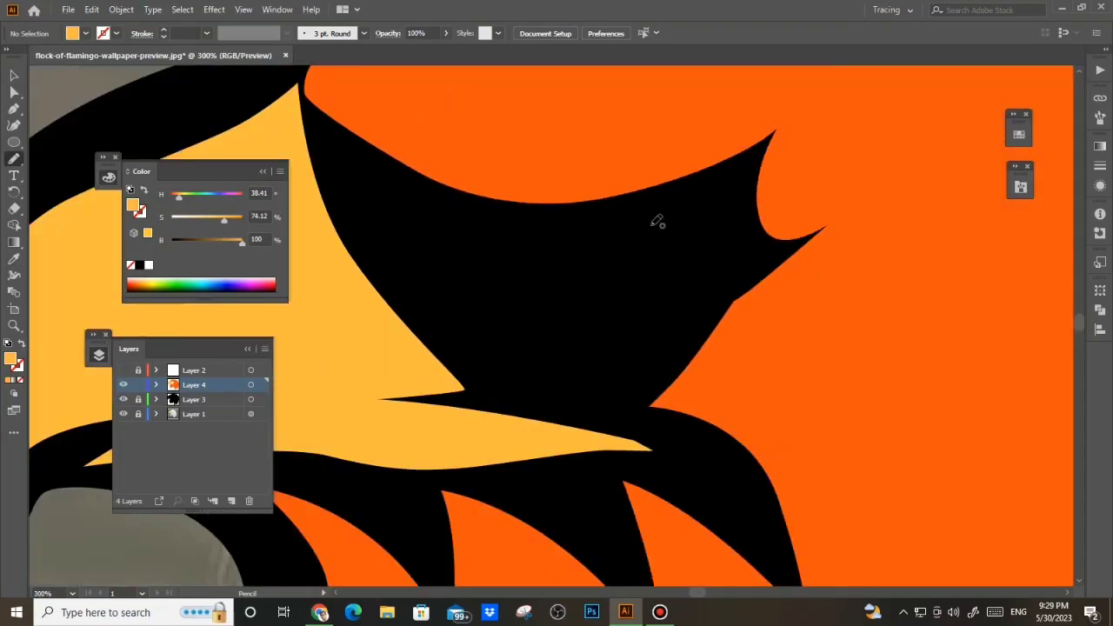
pyautogui.moveTo(660, 218); pyautogui.dragTo(573, 256)
pyautogui.moveTo(643, 345); pyautogui.dragTo(646, 343)
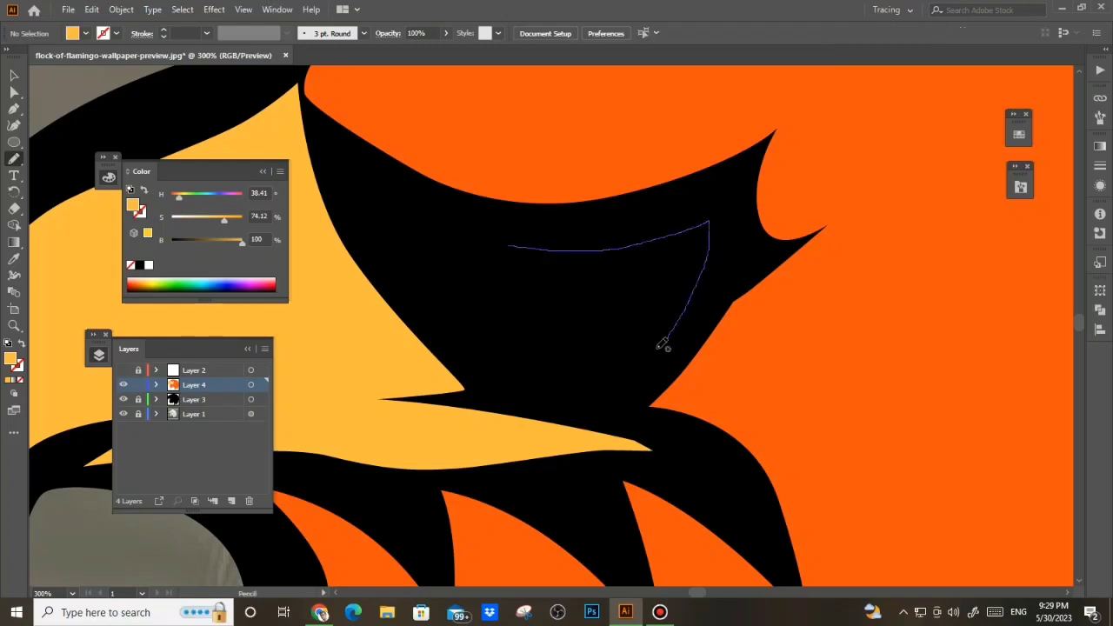
pyautogui.moveTo(526, 247); pyautogui.dragTo(528, 247)
pyautogui.press('v')
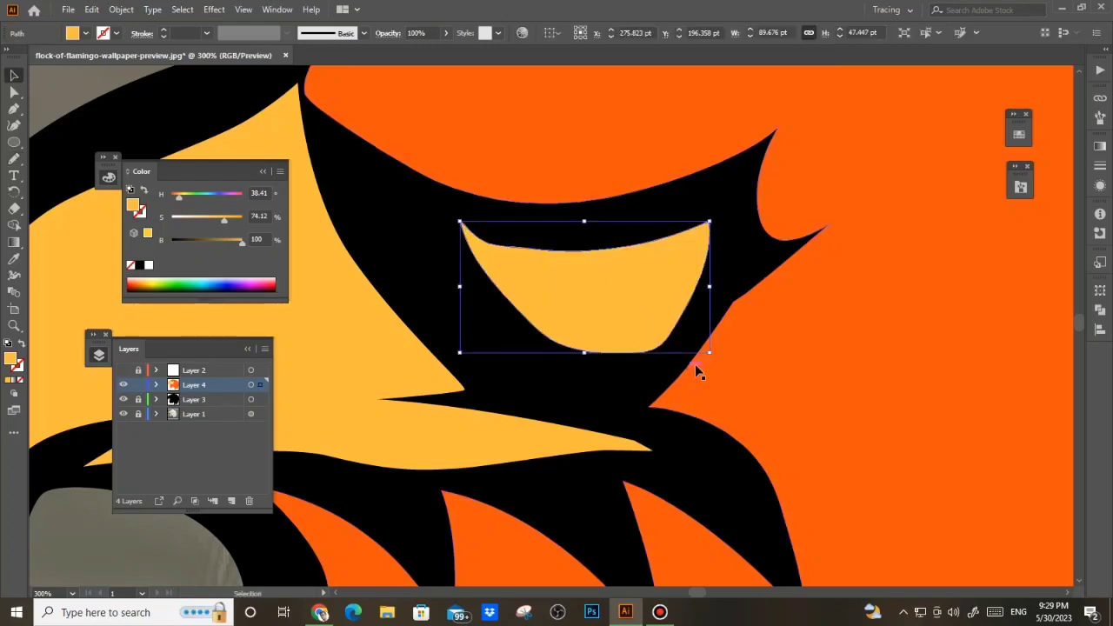
pyautogui.moveTo(715, 359); pyautogui.dragTo(741, 348)
pyautogui.scroll(-2, 607, 309)
pyautogui.scroll(-3, 604, 310)
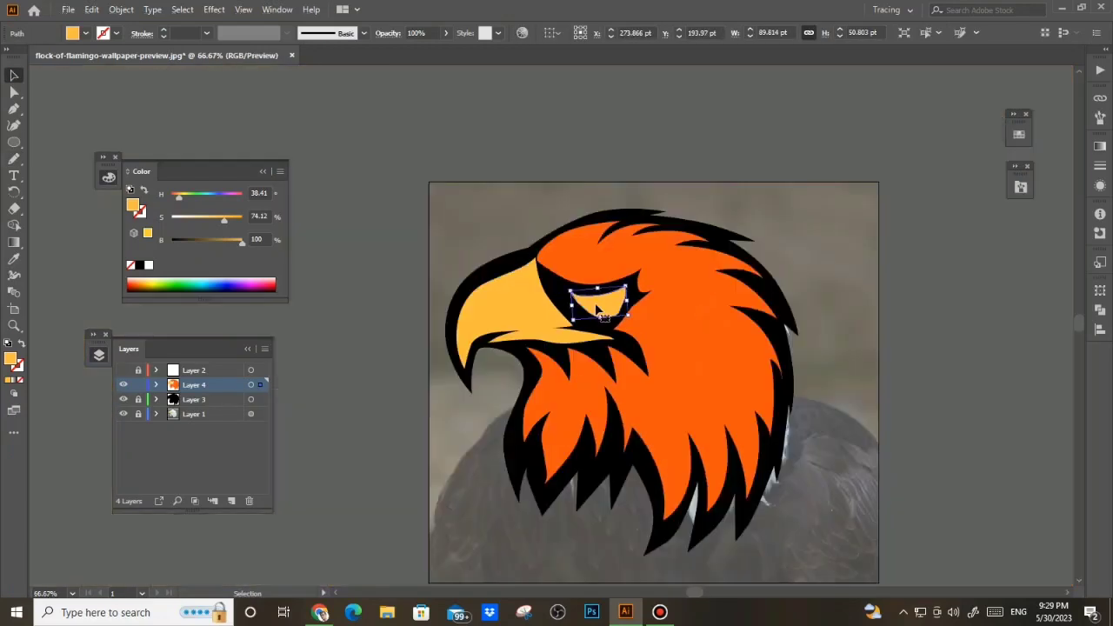
pyautogui.scroll(5, 608, 306)
pyautogui.press('Delete')
# Draw a four-sided yellow eye about 80 by 57 pt with the Pencil tool, and adjust its size and position in the black eye area
pyautogui.press('n')
pyautogui.scroll(2, 603, 302)
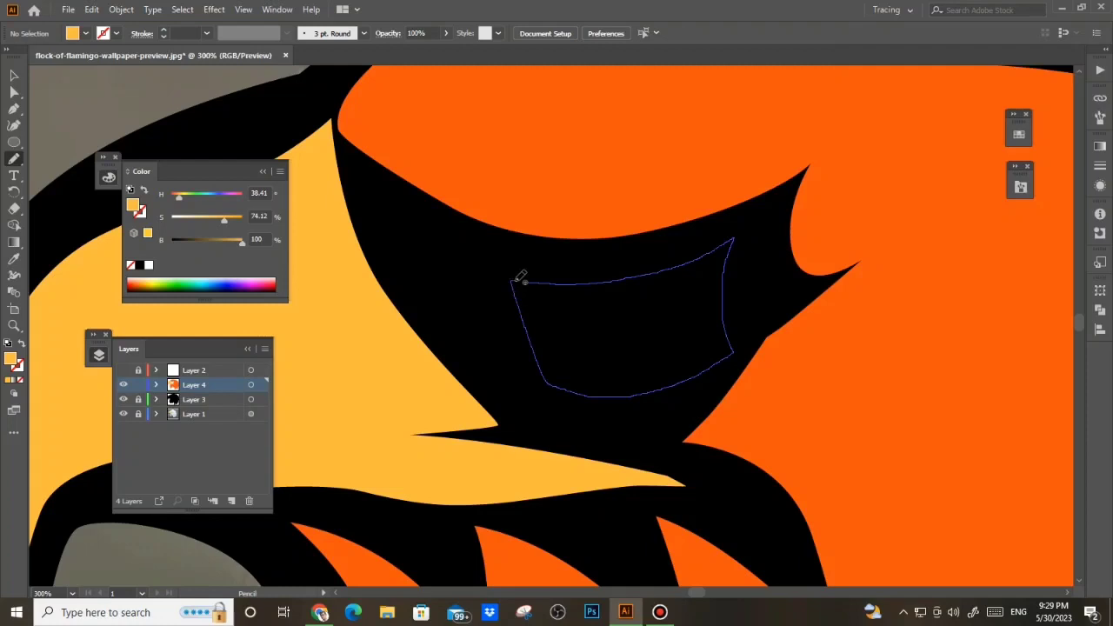
pyautogui.moveTo(514, 280); pyautogui.dragTo(513, 281)
pyautogui.scroll(-3, 583, 308)
pyautogui.press('v')
pyautogui.moveTo(588, 317); pyautogui.dragTo(584, 313)
pyautogui.scroll(3, 627, 346)
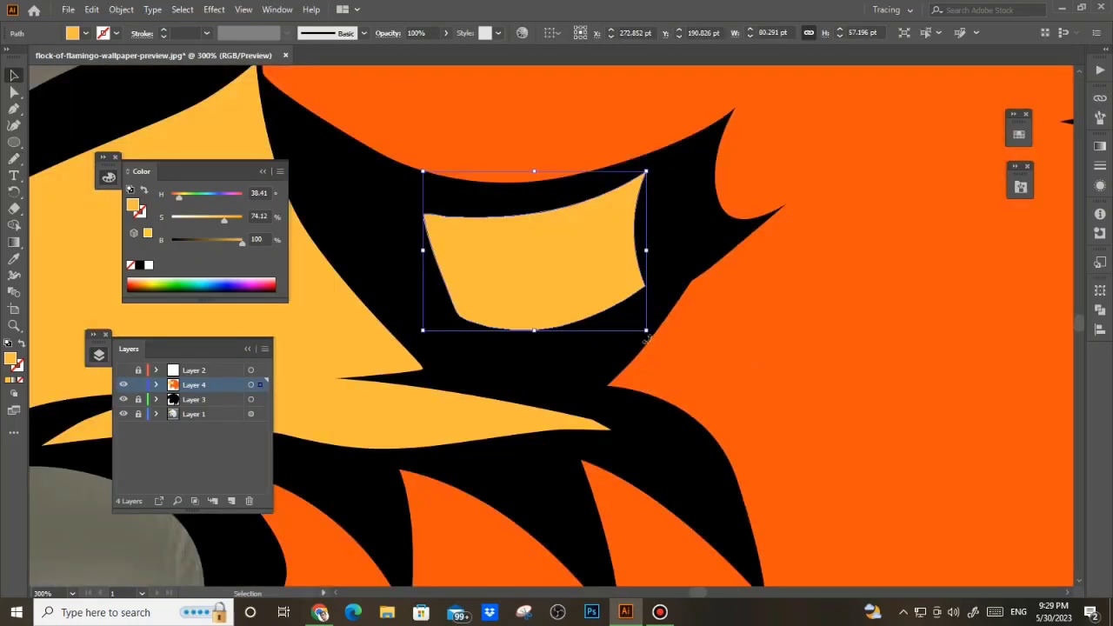
pyautogui.moveTo(646, 336); pyautogui.dragTo(539, 311)
pyautogui.scroll(-6, 450, 228)
pyautogui.click(428, 224)
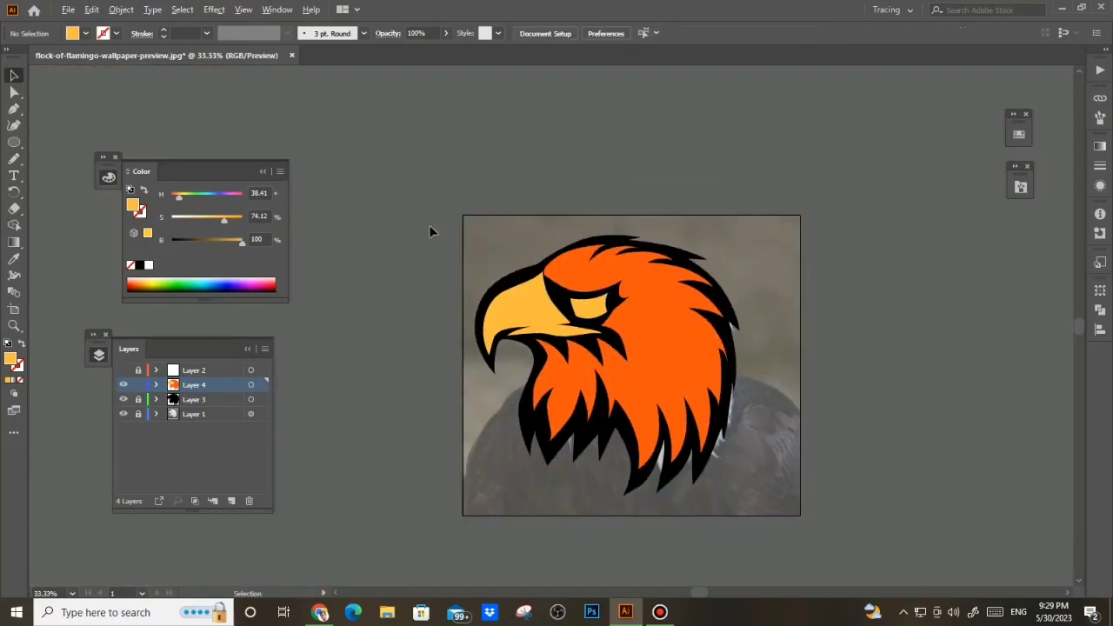
pyautogui.scroll(-1, 428, 230)
pyautogui.scroll(3, 514, 281)
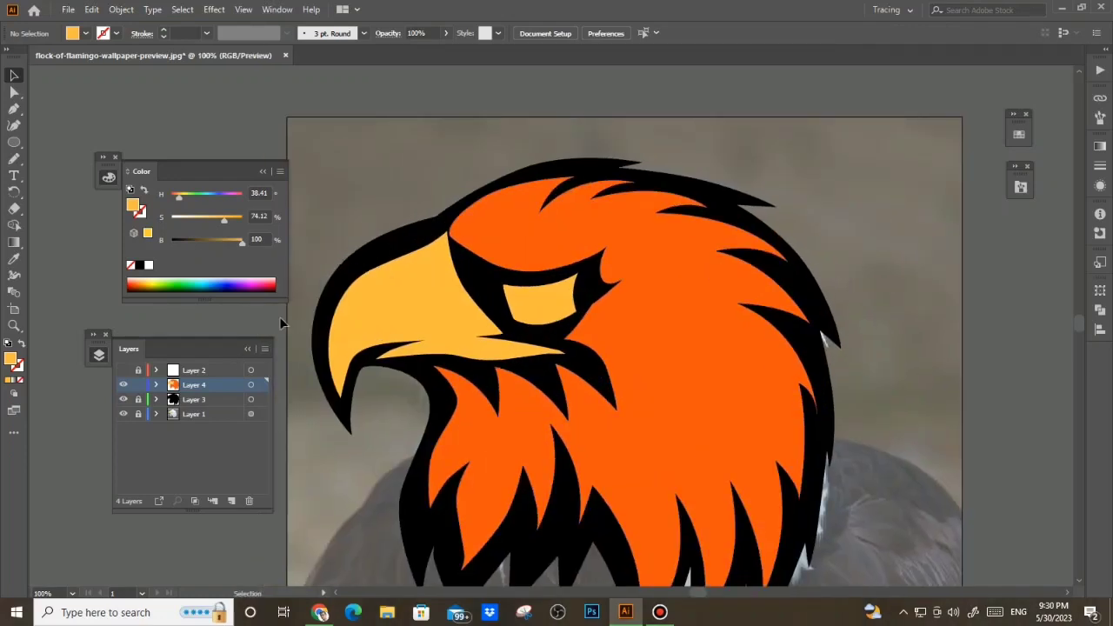
# Erase the front edge of the orange head fill to widen the black band between the forehead and the beak
pyautogui.click(489, 245)
pyautogui.scroll(1, 490, 244)
pyautogui.press('b')
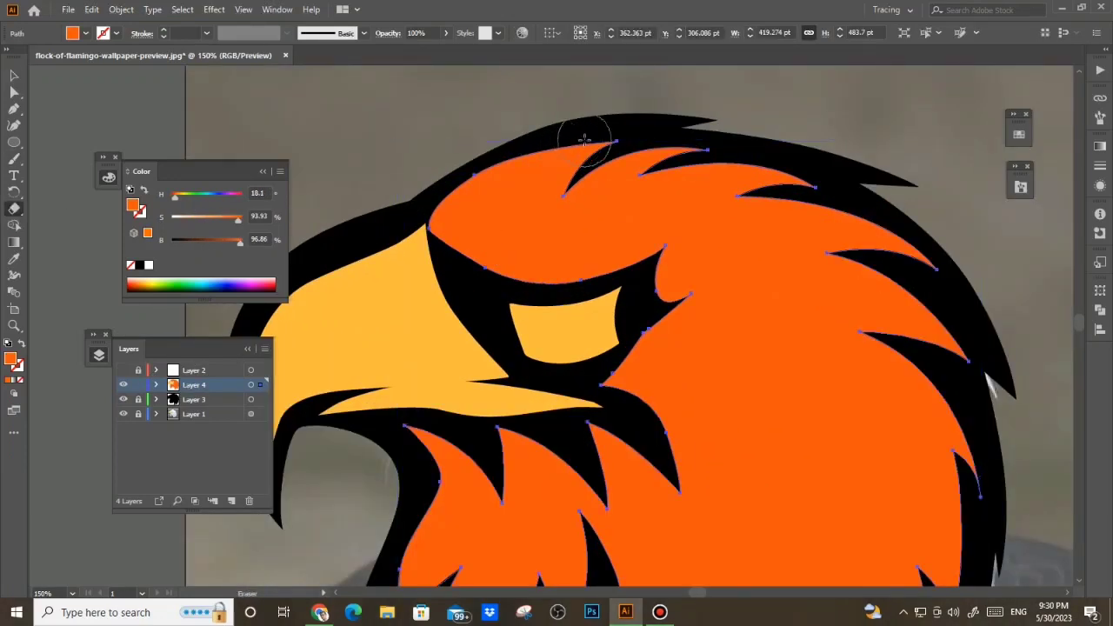
pyautogui.moveTo(585, 139)
pyautogui.mouseDown()
pyautogui.moveTo(500, 164)
pyautogui.moveTo(445, 286)
pyautogui.mouseUp()
pyautogui.moveTo(600, 112)
pyautogui.mouseDown()
pyautogui.moveTo(502, 285)
pyautogui.moveTo(479, 266)
pyautogui.mouseUp()
pyautogui.scroll(-2, 484, 271)
pyautogui.press('v')
pyautogui.click(474, 174)
pyautogui.scroll(1, 508, 310)
pyautogui.press('b')
pyautogui.press('space')
pyautogui.press('v')
# Extend the beak's yellow fill up toward the forehead with a freehand Pencil shape about 183 by 131 pt
pyautogui.click(441, 283)
pyautogui.click(366, 153)
pyautogui.scroll(1, 418, 230)
pyautogui.press('n')
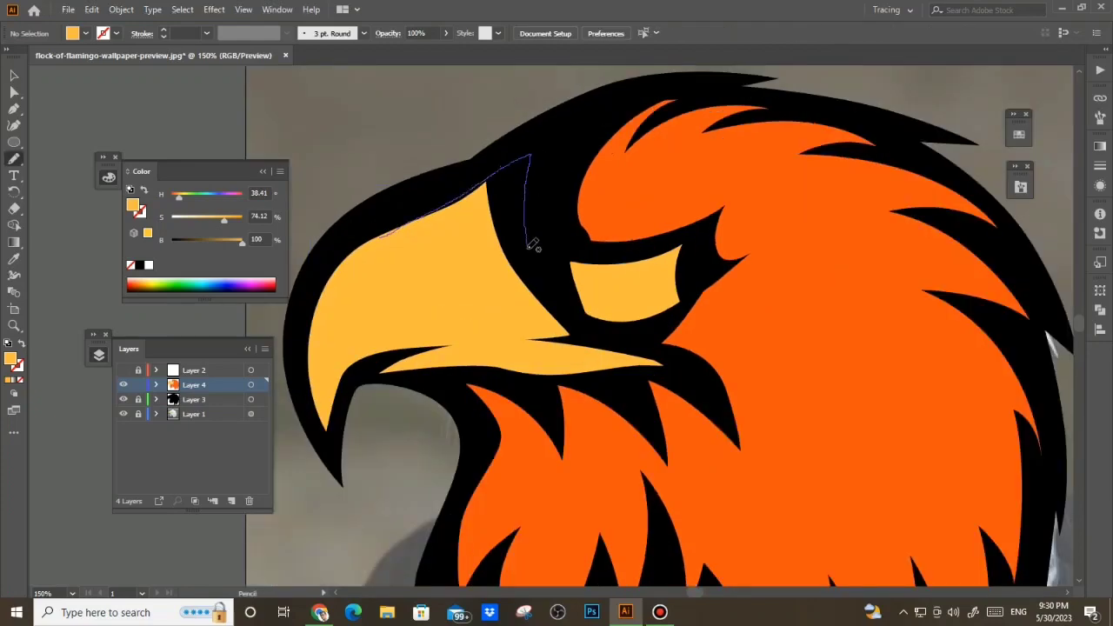
pyautogui.scroll(-3, 417, 235)
pyautogui.press('v')
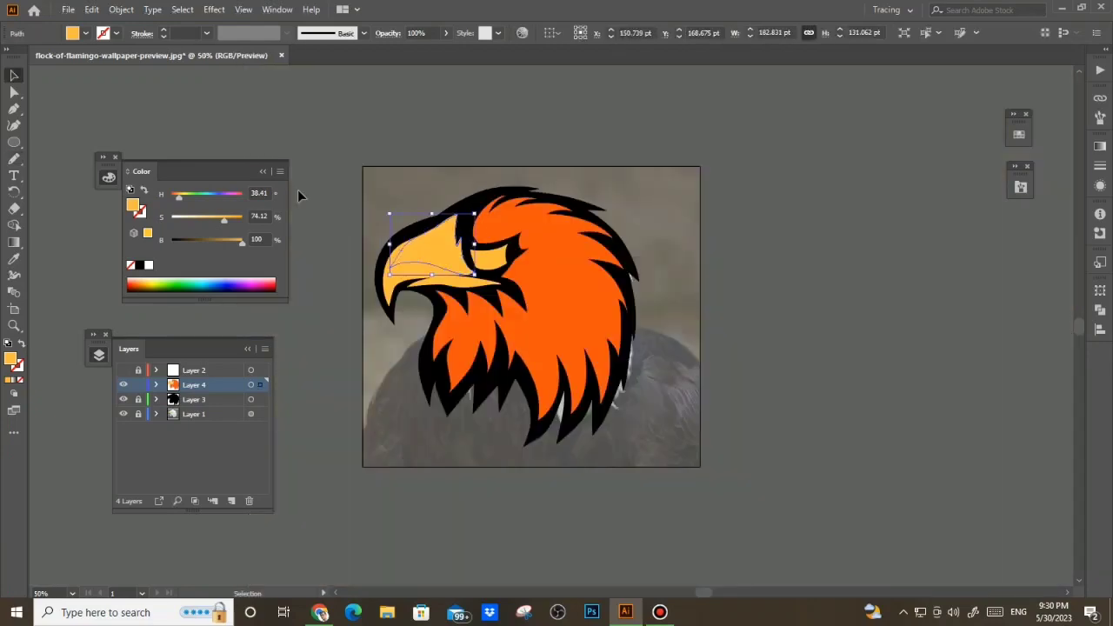
pyautogui.click(298, 190)
# Delete the four-sided yellow eye shape
pyautogui.press('n')
pyautogui.scroll(2, 466, 273)
pyautogui.press('v')
pyautogui.click(502, 250)
pyautogui.press('Delete')
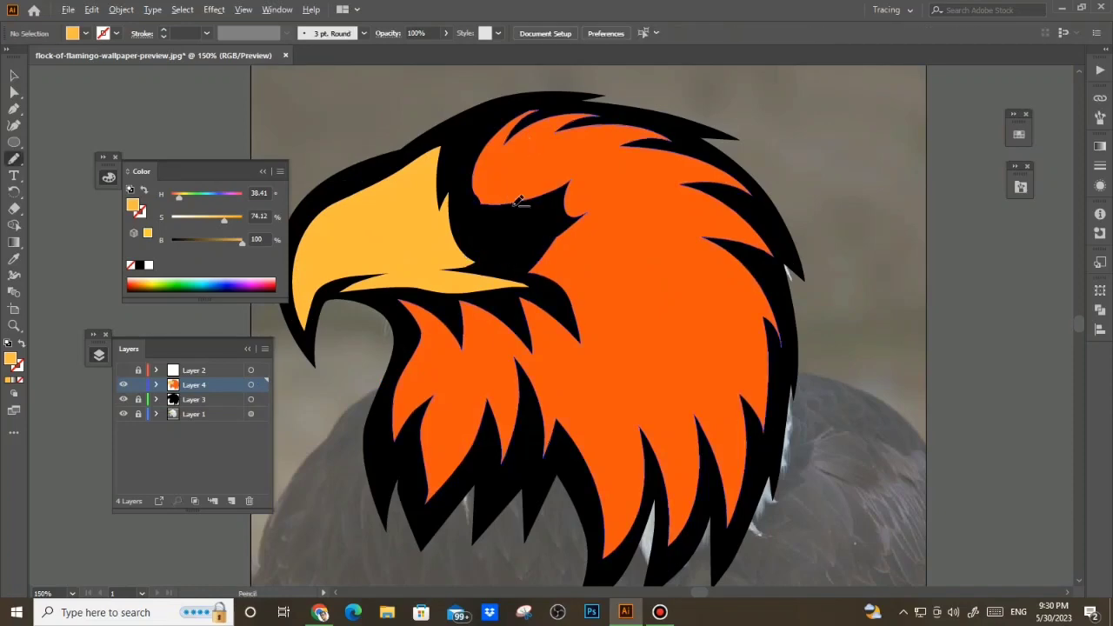
# Draw a new half-moon yellow eye with a slanted upper edge using the Pencil tool, and scale, tilt and position it under the brow
pyautogui.scroll(2, 519, 200)
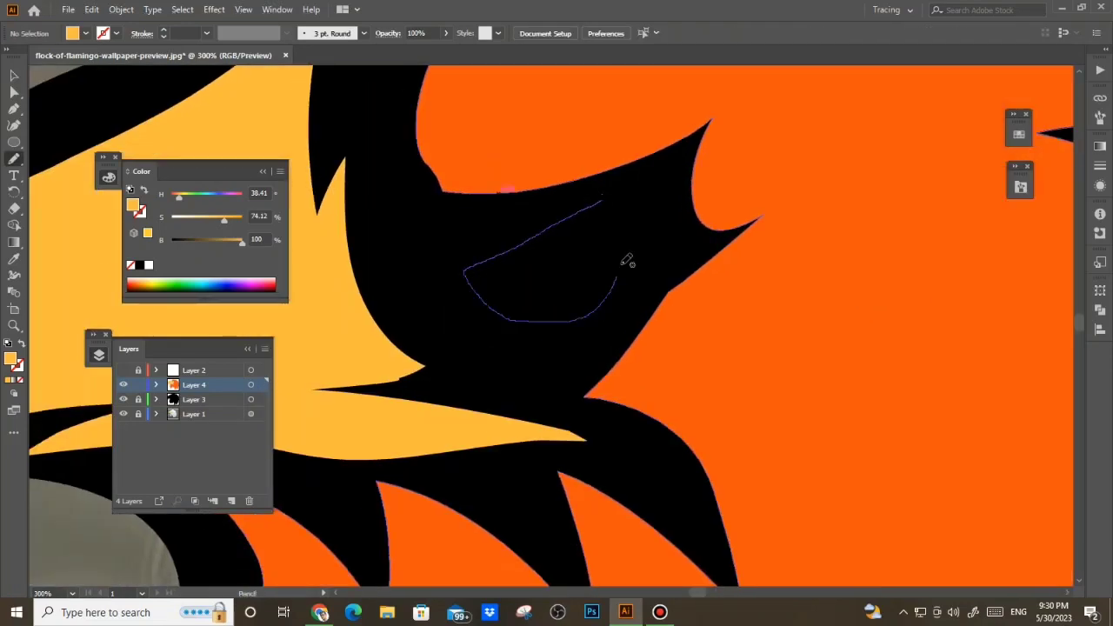
pyautogui.moveTo(609, 199); pyautogui.dragTo(622, 182)
pyautogui.press('v')
pyautogui.moveTo(605, 257); pyautogui.dragTo(605, 268)
pyautogui.moveTo(636, 340); pyautogui.dragTo(625, 345)
pyautogui.moveTo(591, 289); pyautogui.dragTo(604, 289)
pyautogui.moveTo(642, 344); pyautogui.dragTo(637, 348)
pyautogui.moveTo(602, 301); pyautogui.dragTo(596, 300)
pyautogui.scroll(-4, 598, 301)
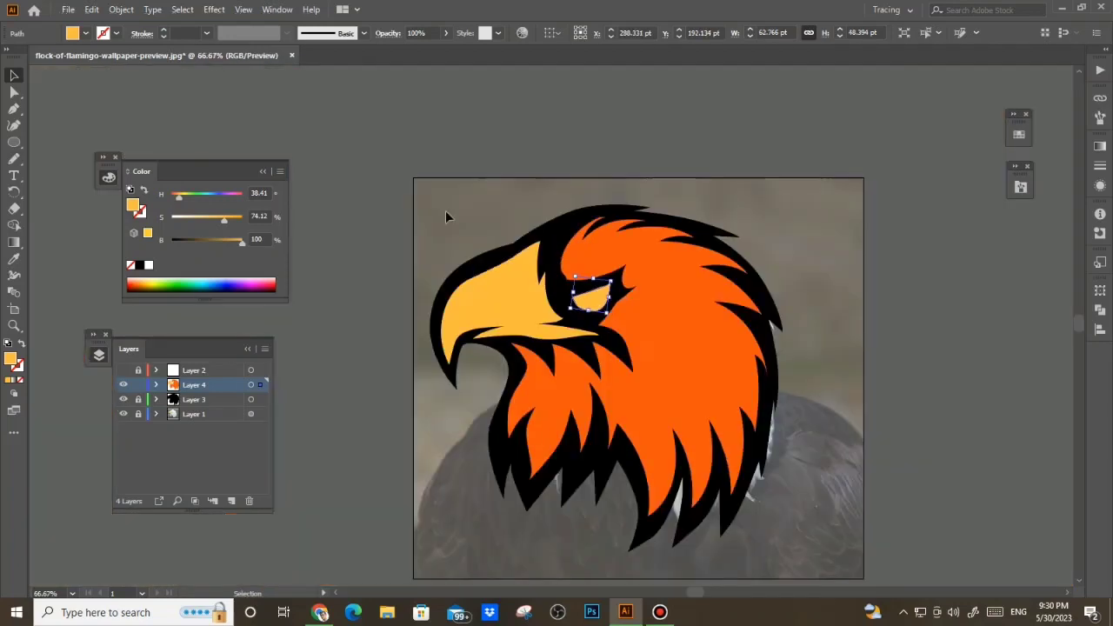
pyautogui.click(447, 215)
# Tilt and resize the yellow eye slightly to about 65 by 45 pt, and deselect it
pyautogui.scroll(-1, 603, 306)
pyautogui.scroll(-3, 799, 321)
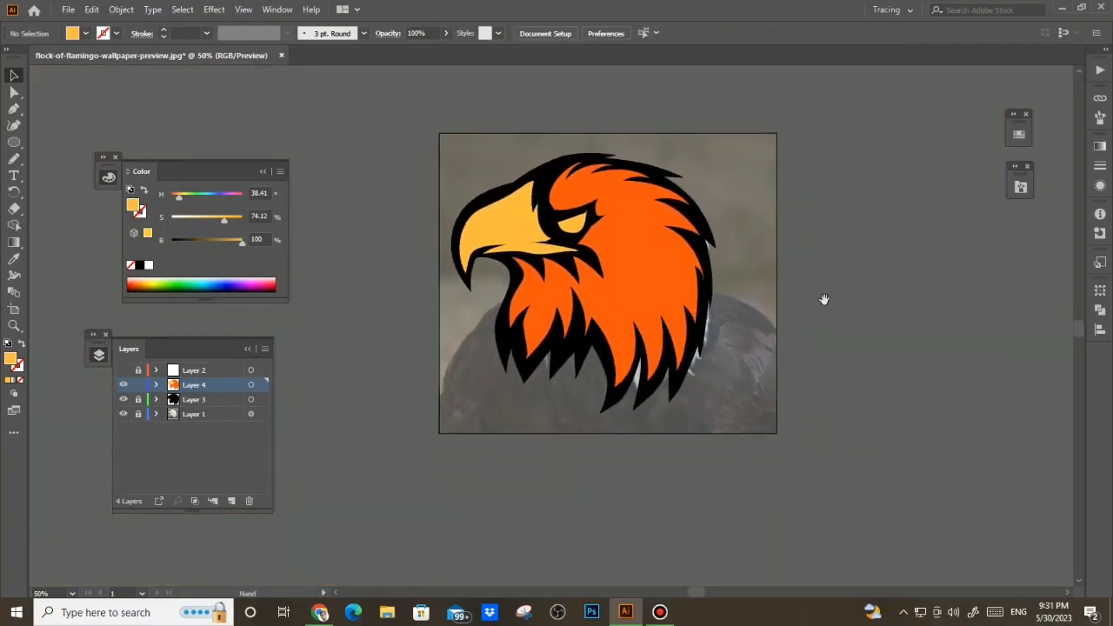
pyautogui.scroll(5, 574, 228)
pyautogui.click(613, 259)
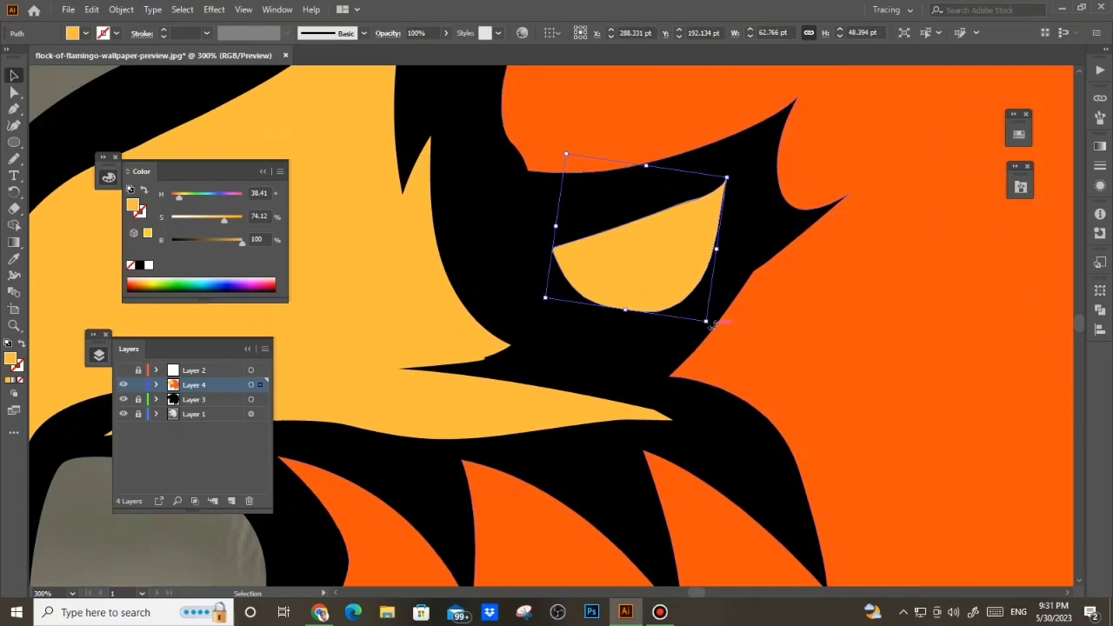
pyautogui.moveTo(717, 328); pyautogui.dragTo(693, 323)
pyautogui.scroll(-3, 668, 265)
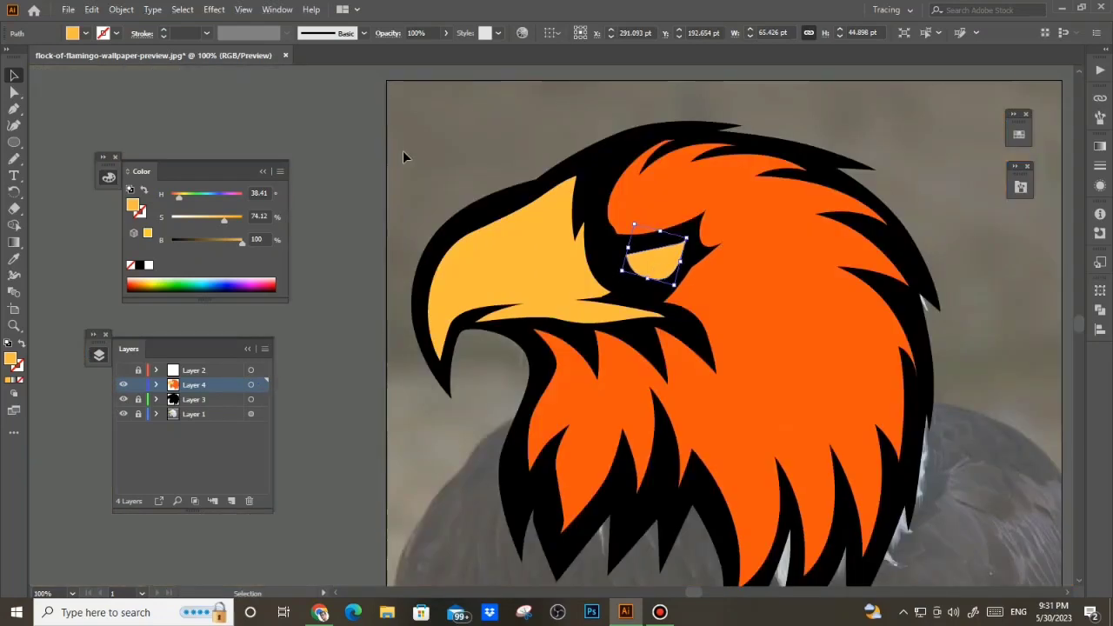
pyautogui.click(442, 205)
pyautogui.scroll(-2, 441, 205)
pyautogui.scroll(-1, 669, 376)
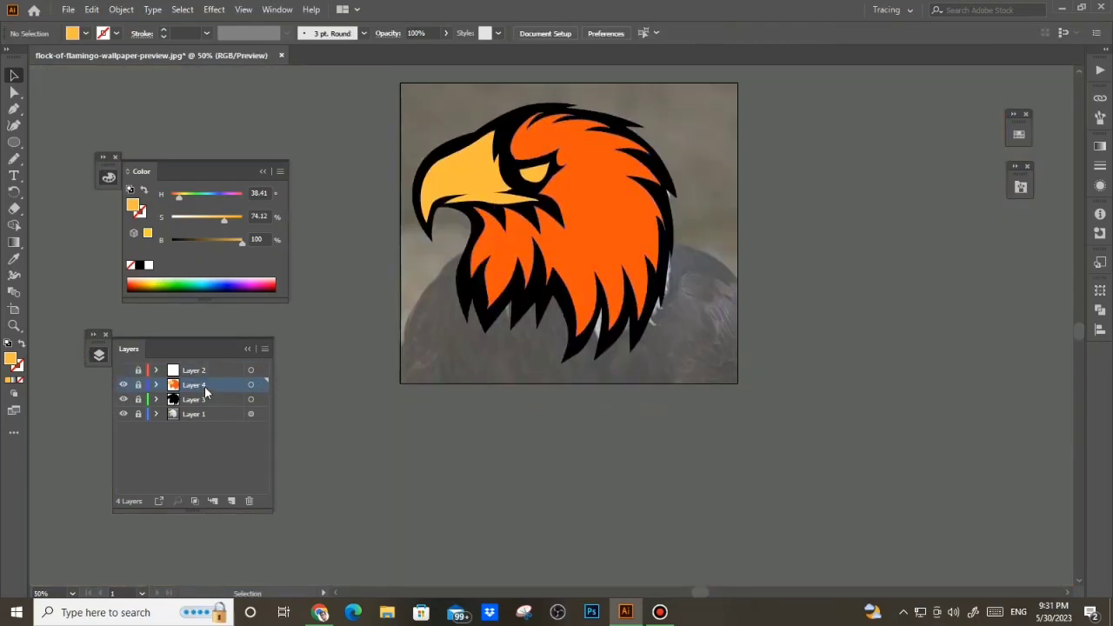
# Create a new layer above the locked colour layer and delete the Layer 2 line work
pyautogui.click(231, 500)
pyautogui.moveTo(210, 371); pyautogui.dragTo(249, 501)
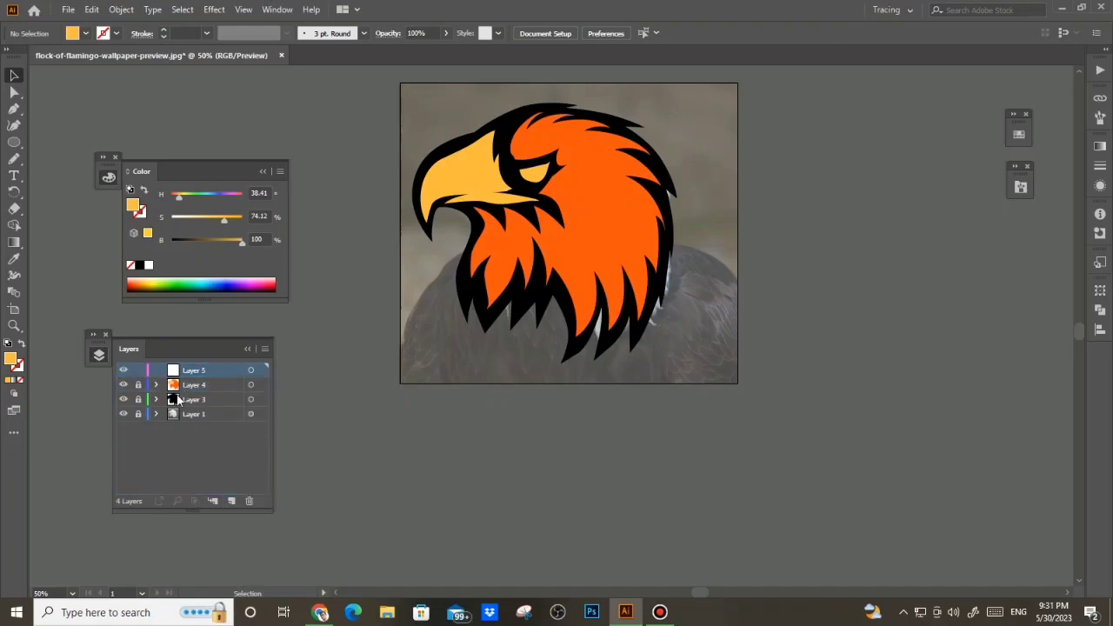
# Lighten the yellow fill to 54.12% saturation and draw a freehand highlight about 140 by 143 pt on the upper beak
pyautogui.moveTo(422, 228); pyautogui.dragTo(440, 269)
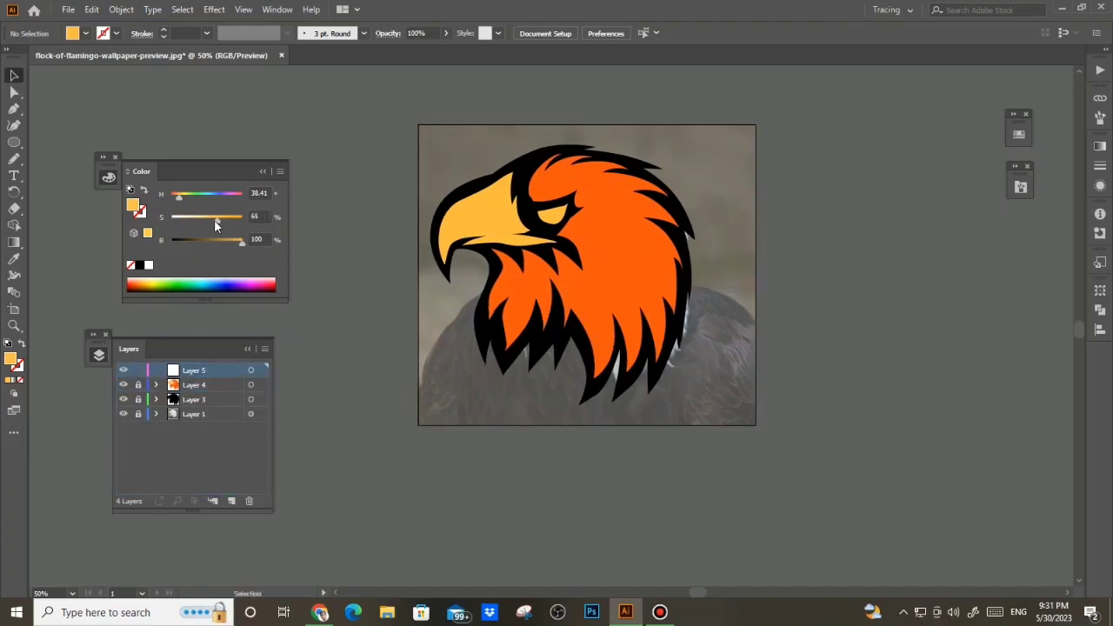
pyautogui.scroll(3, 474, 213)
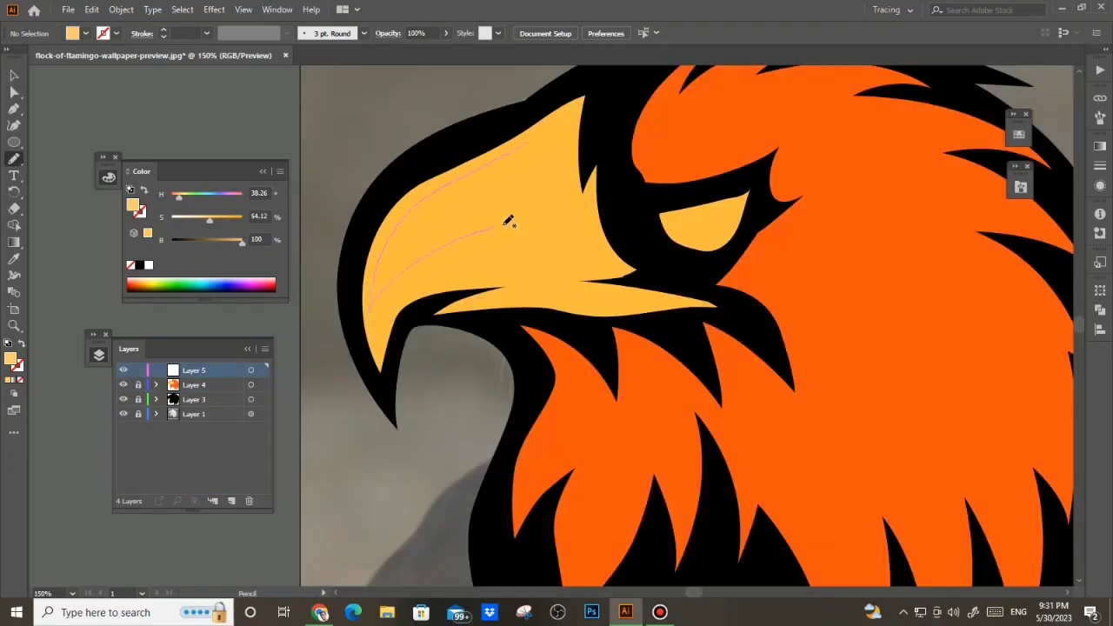
pyautogui.moveTo(557, 148); pyautogui.dragTo(547, 139)
# Draw a slim pale yellow highlight about 121 by 16 pt along the lower beak with the Pencil tool
pyautogui.scroll(2, 521, 222)
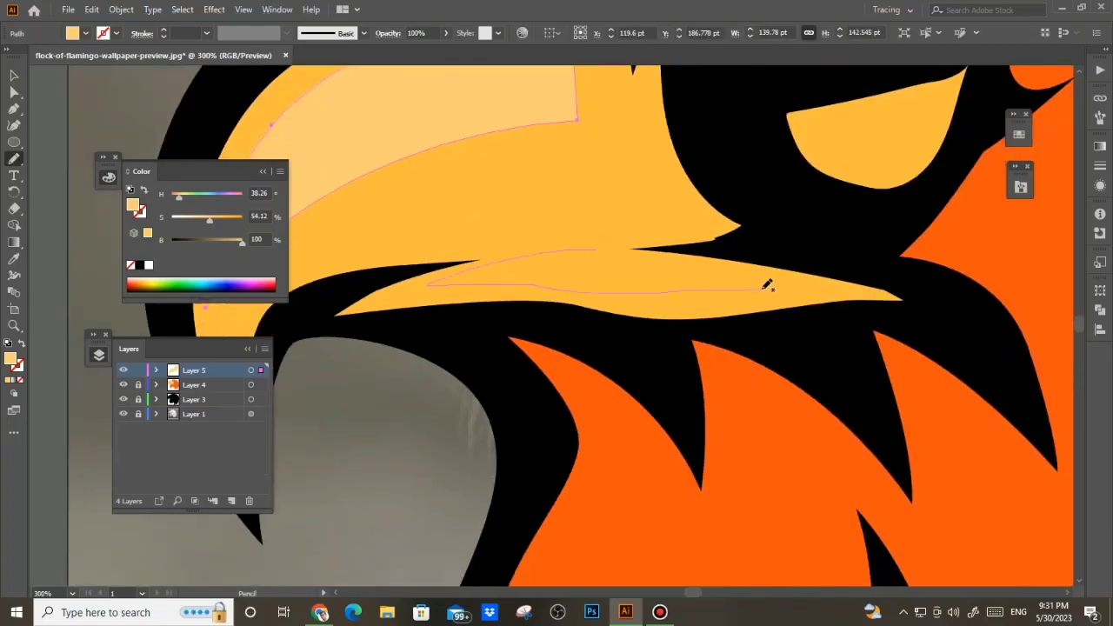
pyautogui.moveTo(767, 285); pyautogui.dragTo(644, 254)
pyautogui.scroll(-4, 534, 265)
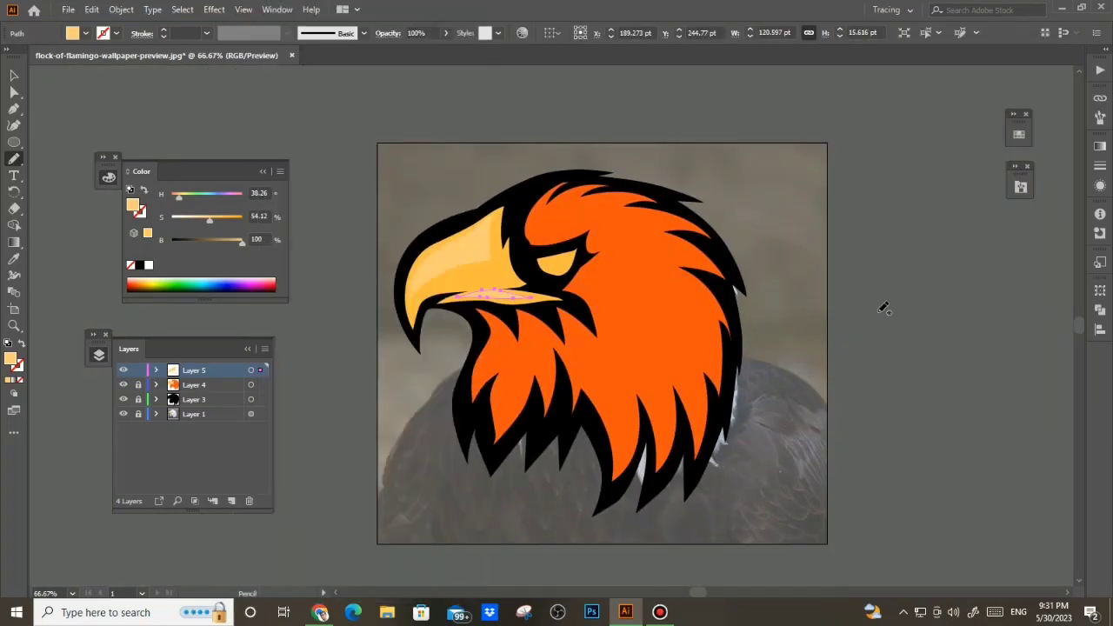
# Sample the head's orange and lighten it to hue 18.26, saturation 72.16% and brightness 100%
pyautogui.click(840, 357)
pyautogui.moveTo(839, 357); pyautogui.dragTo(816, 344)
pyautogui.press('i')
pyautogui.click(626, 281)
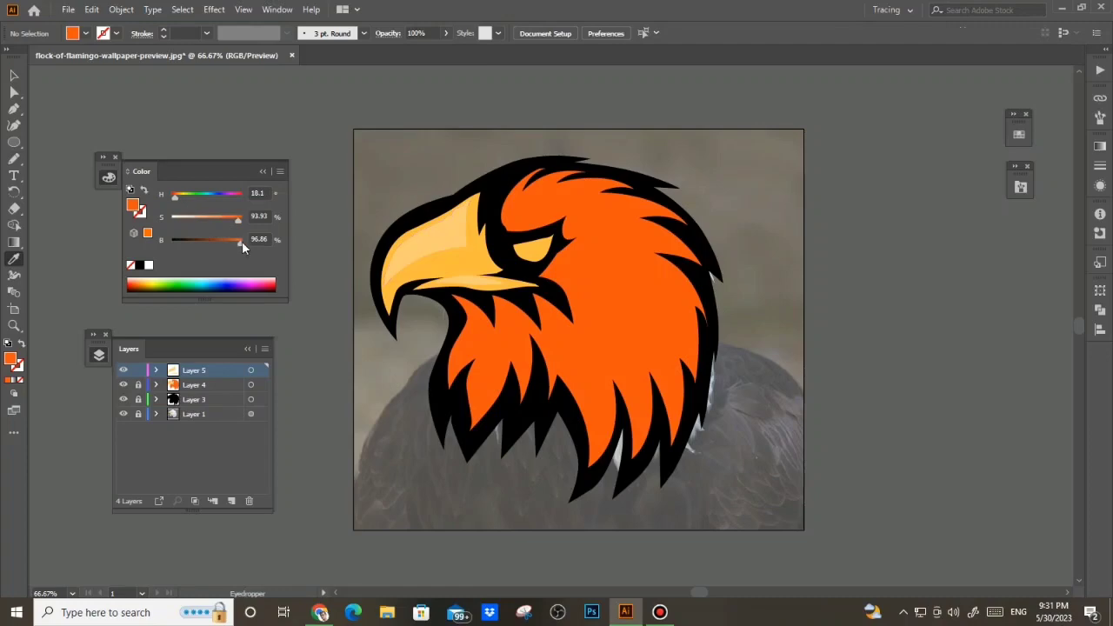
pyautogui.scroll(3, 515, 185)
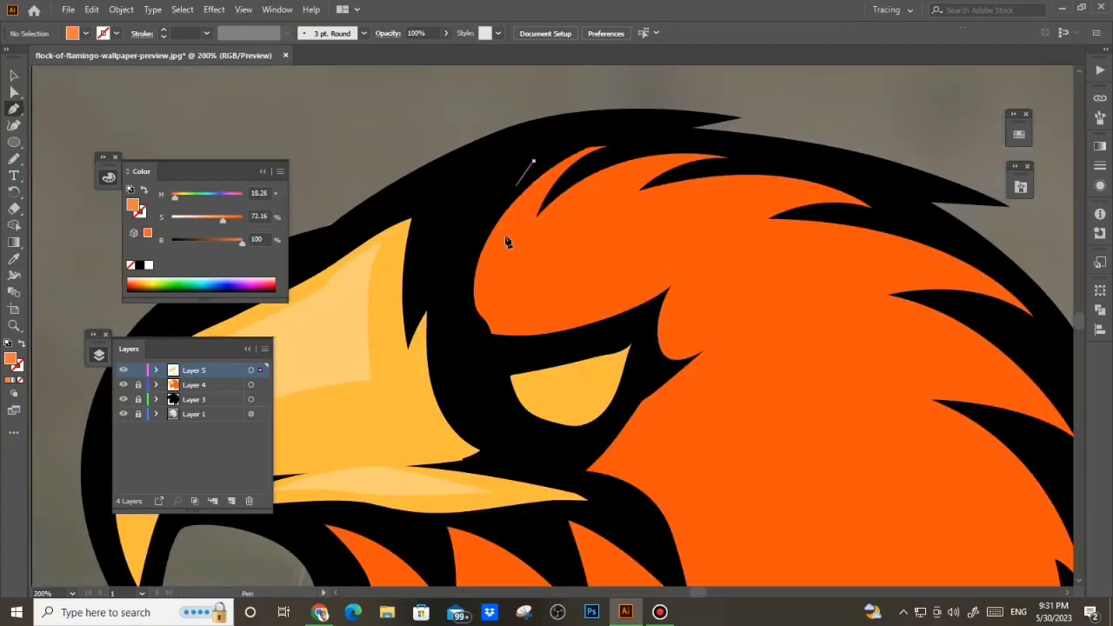
pyautogui.moveTo(505, 238); pyautogui.dragTo(482, 361)
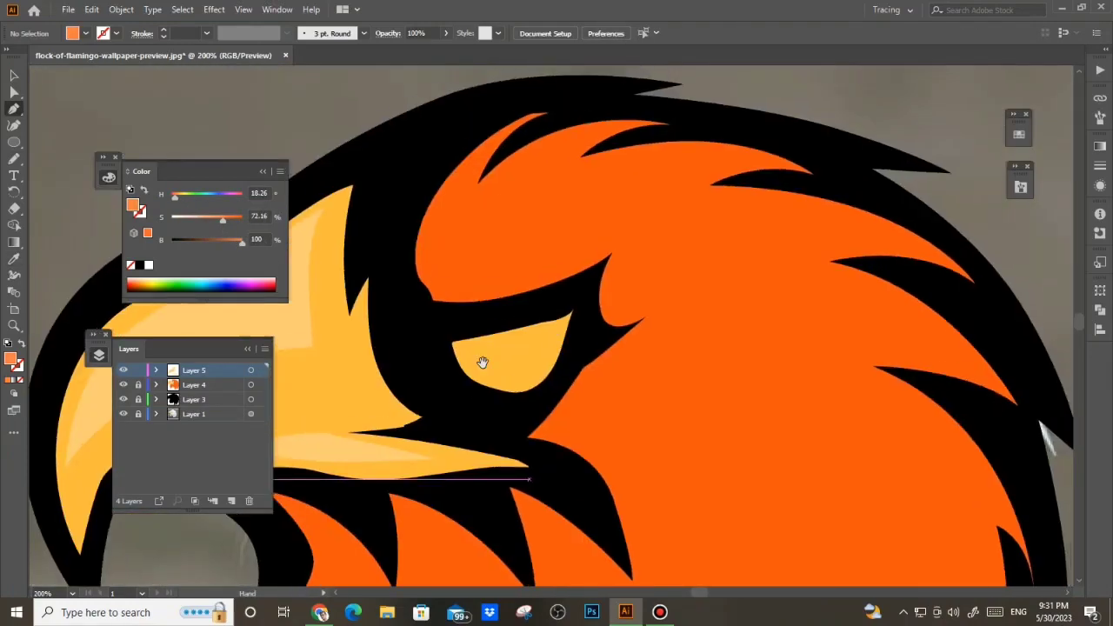
pyautogui.click(460, 150)
pyautogui.moveTo(547, 113); pyautogui.dragTo(618, 95)
pyautogui.hotkey('ctrl', 'z')
pyautogui.moveTo(413, 234); pyautogui.dragTo(410, 287)
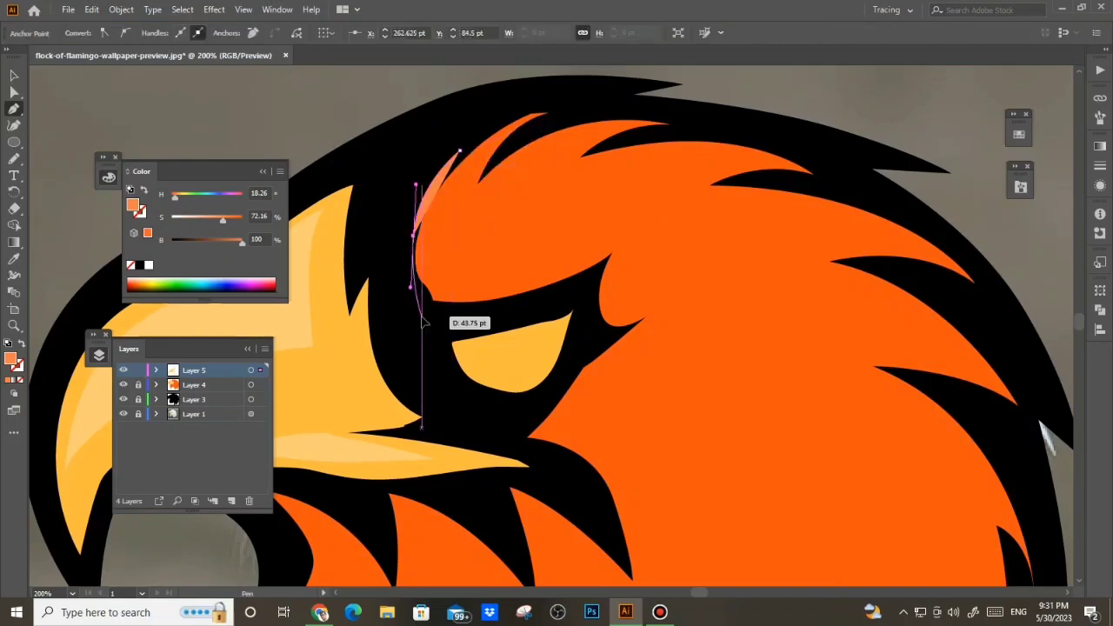
pyautogui.click(421, 317)
pyautogui.hotkey('ctrl', 'z')
pyautogui.hotkey('ctrl', 'z')
pyautogui.hotkey('ctrl', 'z')
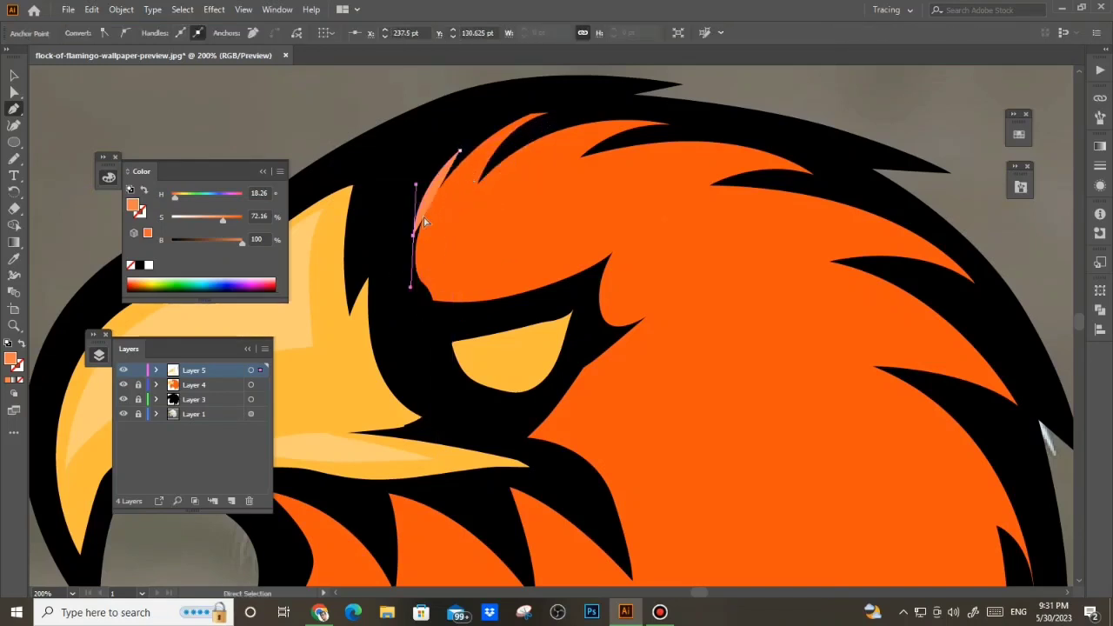
pyautogui.click(138, 370)
pyautogui.click(138, 385)
pyautogui.moveTo(464, 147); pyautogui.dragTo(461, 133)
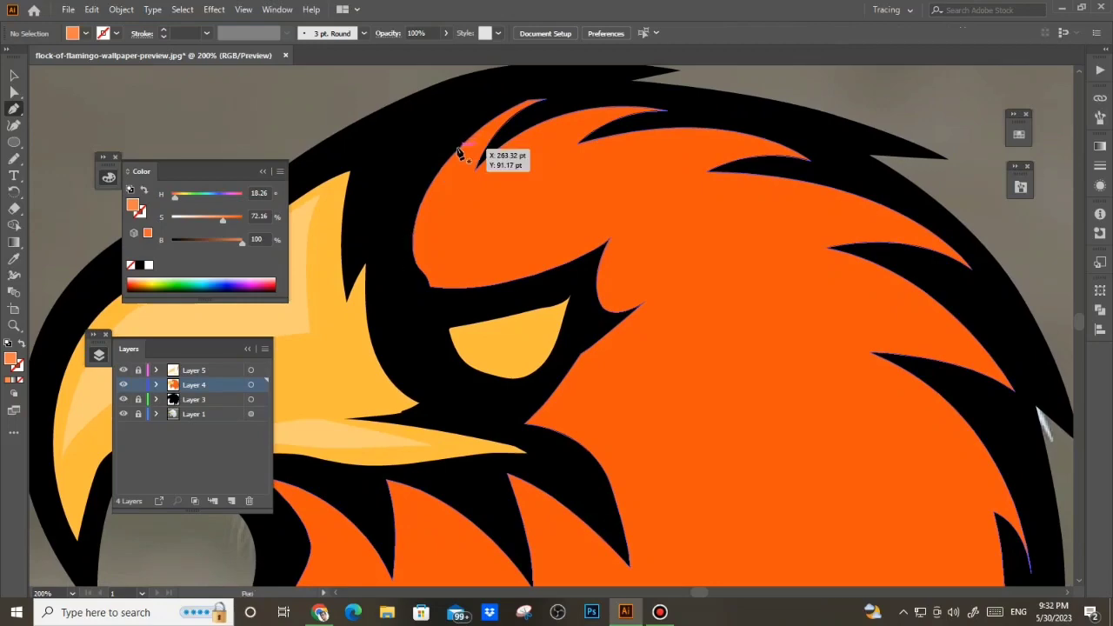
pyautogui.moveTo(490, 265); pyautogui.dragTo(507, 318)
pyautogui.click(521, 156)
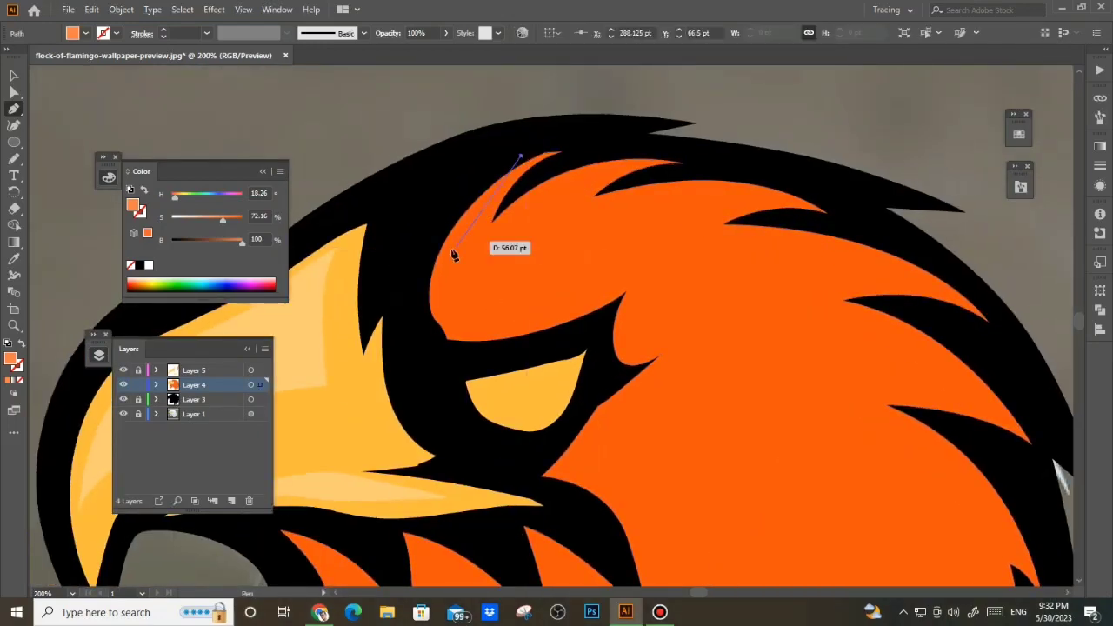
pyautogui.moveTo(437, 256); pyautogui.dragTo(429, 302)
pyautogui.click(437, 257)
pyautogui.hotkey('ctrl', 'z')
pyautogui.hotkey('ctrl', 'z')
pyautogui.hotkey('ctrl', 'z')
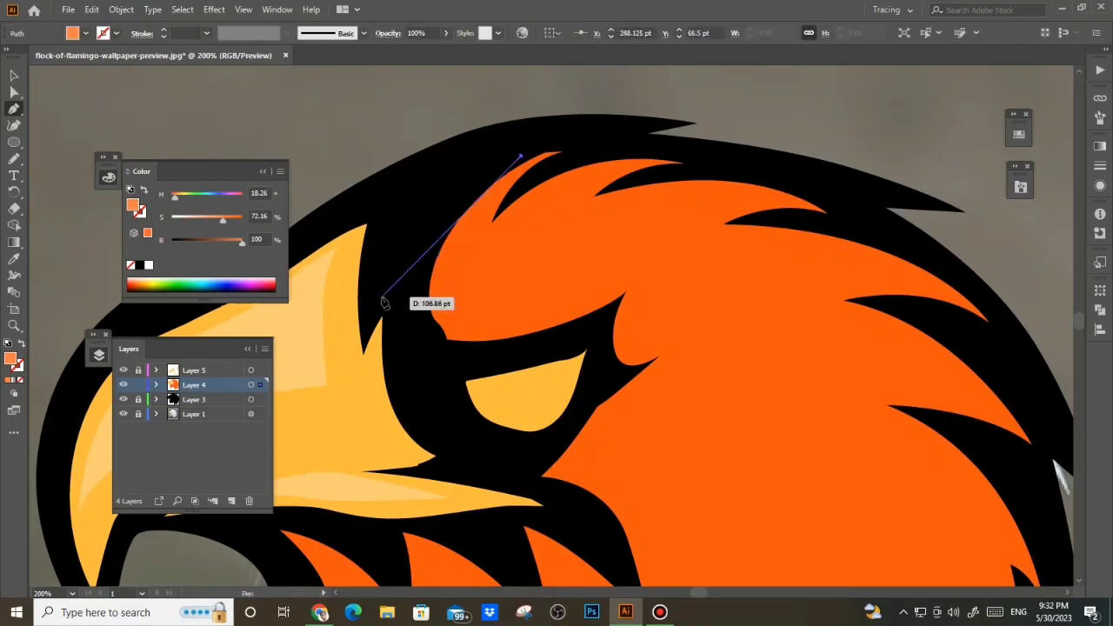
pyautogui.click(138, 386)
pyautogui.click(228, 372)
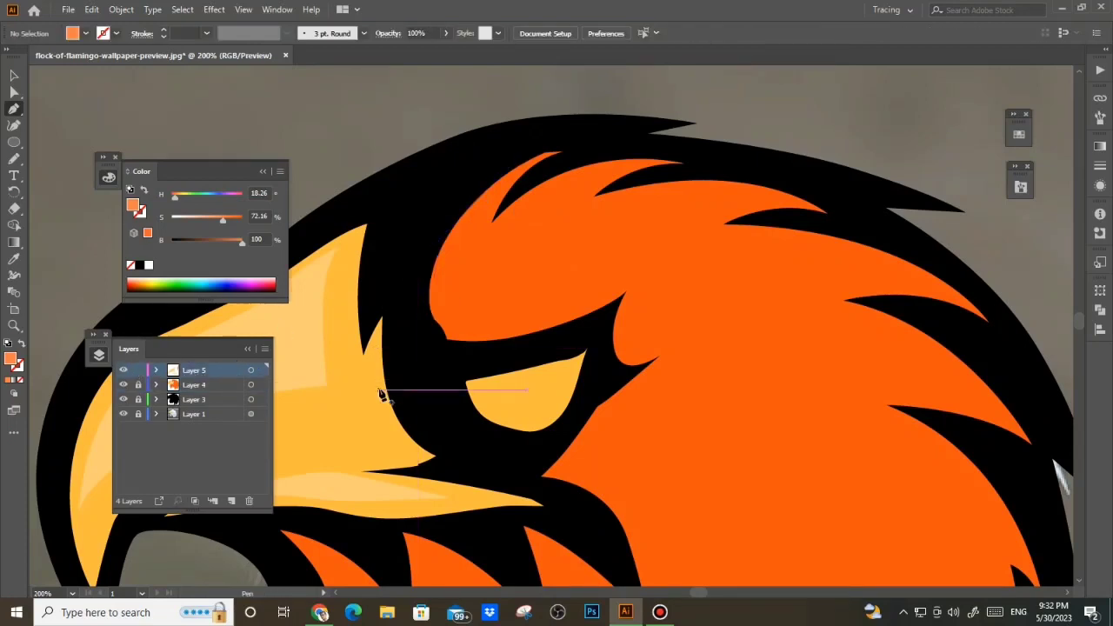
pyautogui.scroll(1, 532, 199)
pyautogui.click(612, 127)
pyautogui.moveTo(455, 272); pyautogui.dragTo(410, 371)
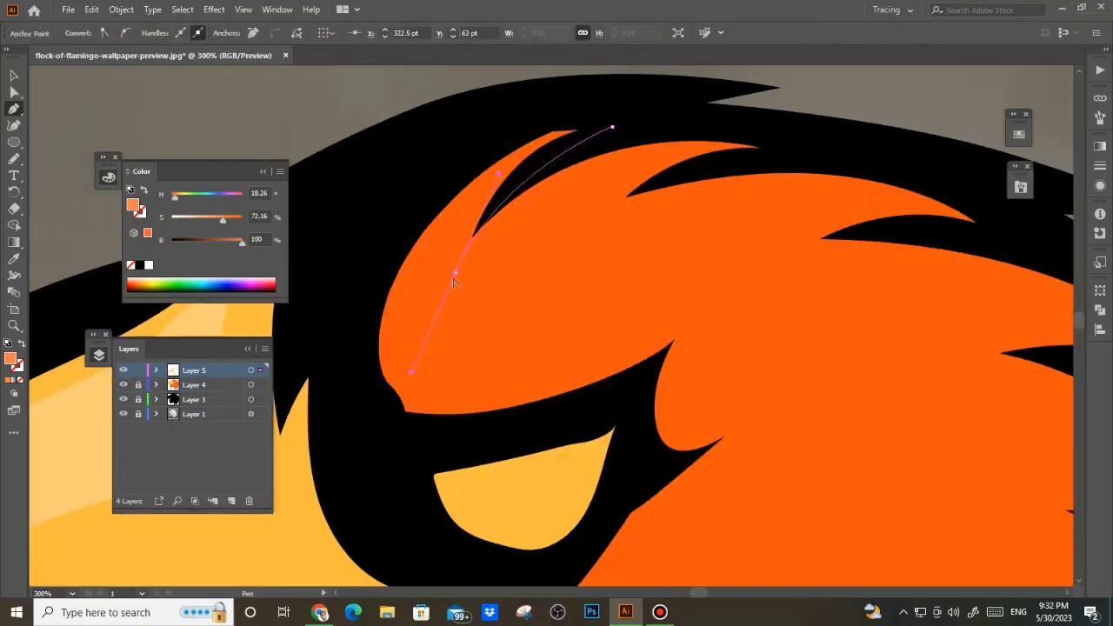
pyautogui.click(454, 272)
pyautogui.hotkey('ctrl', 'z')
pyautogui.hotkey('ctrl', 'z')
pyautogui.hotkey('ctrl', 'z')
# Trace the upper edge of a lighter orange highlight along the front crown feather on Layer 5 with the Pen tool
pyautogui.click(752, 146)
pyautogui.moveTo(472, 239); pyautogui.dragTo(380, 352)
pyautogui.click(497, 221)
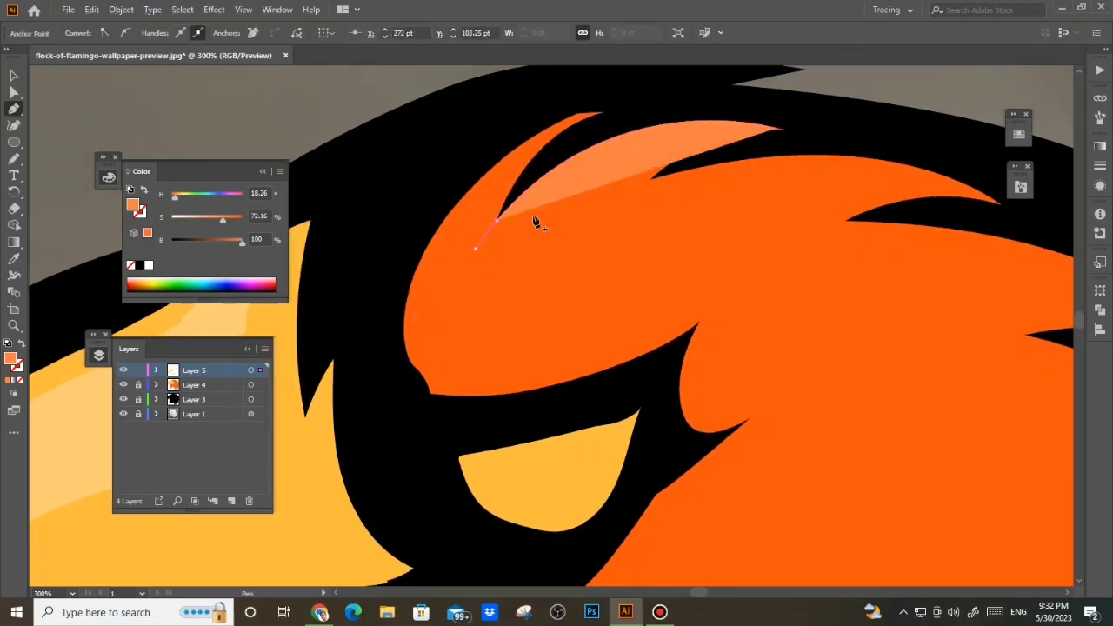
pyautogui.click(474, 248)
pyautogui.moveTo(880, 166); pyautogui.dragTo(891, 163)
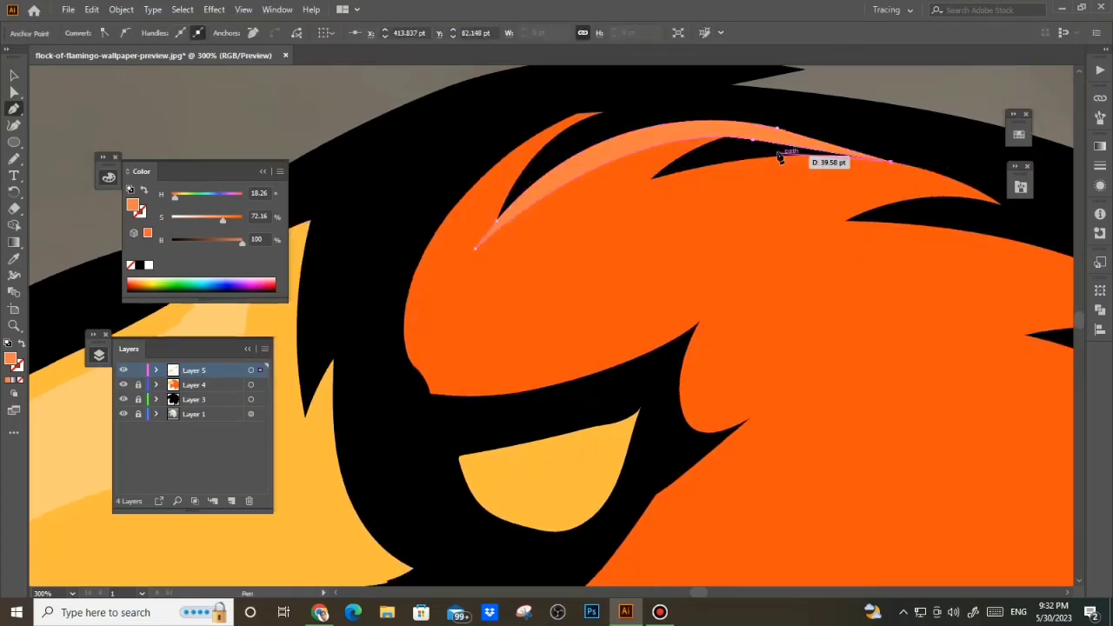
pyautogui.hotkey('ctrl', 'z')
pyautogui.moveTo(737, 131); pyautogui.dragTo(808, 142)
pyautogui.moveTo(882, 137); pyautogui.dragTo(888, 140)
pyautogui.click(746, 135)
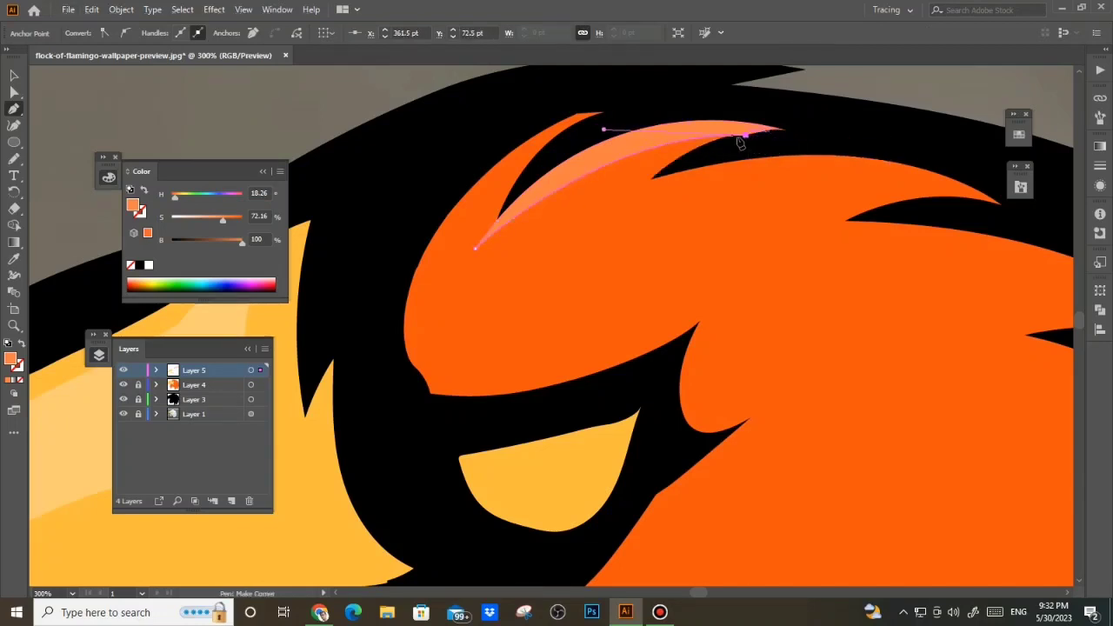
pyautogui.moveTo(634, 185); pyautogui.dragTo(554, 254)
pyautogui.hotkey('ctrl', 'z')
pyautogui.hotkey('ctrl', 'z')
pyautogui.hotkey('ctrl', 'z')
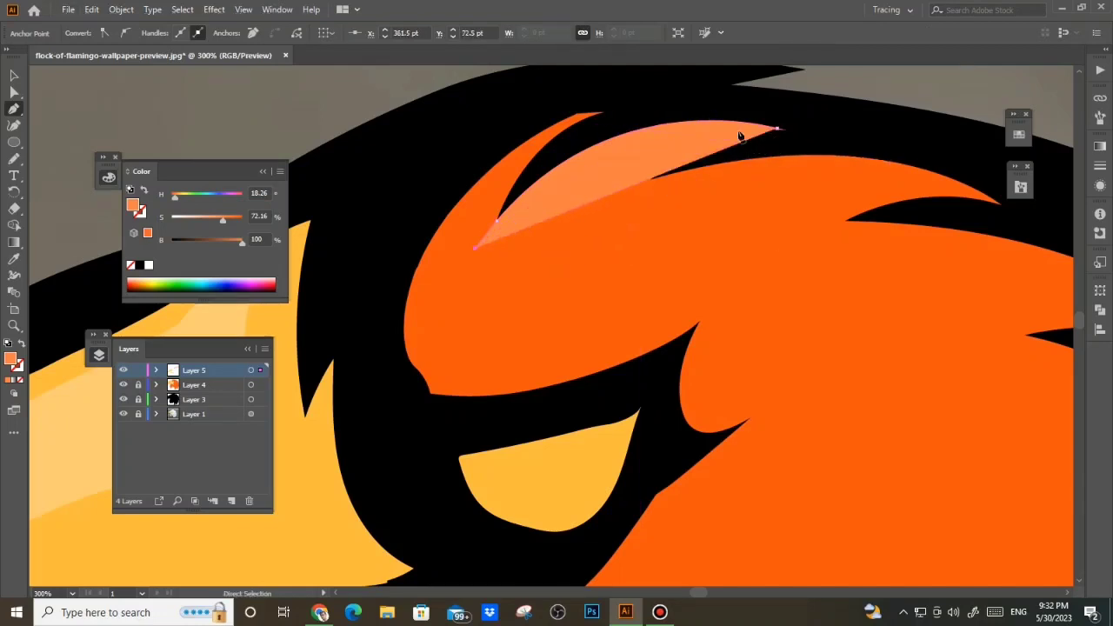
# Extend the highlight path with curved zigzags from the first crown feather tip around the second crown feather, ending at the next inner point
pyautogui.moveTo(734, 130); pyautogui.dragTo(869, 122)
pyautogui.moveTo(574, 240); pyautogui.dragTo(570, 246)
pyautogui.click(556, 256)
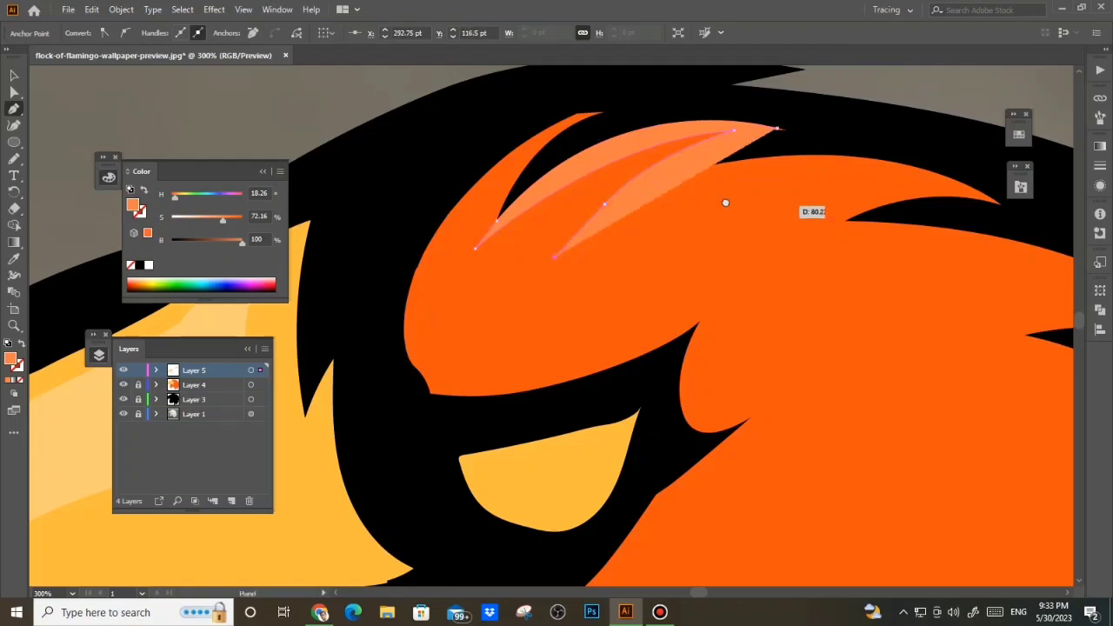
pyautogui.moveTo(758, 209); pyautogui.dragTo(624, 202)
pyautogui.moveTo(656, 175); pyautogui.dragTo(752, 172)
pyautogui.click(809, 180)
pyautogui.moveTo(677, 220); pyautogui.dragTo(620, 259)
pyautogui.click(620, 260)
# Continue the highlight path around the next two feather tips at the back of the crown, with a sharp inner point between them
pyautogui.moveTo(829, 271); pyautogui.dragTo(685, 174)
pyautogui.click(859, 206)
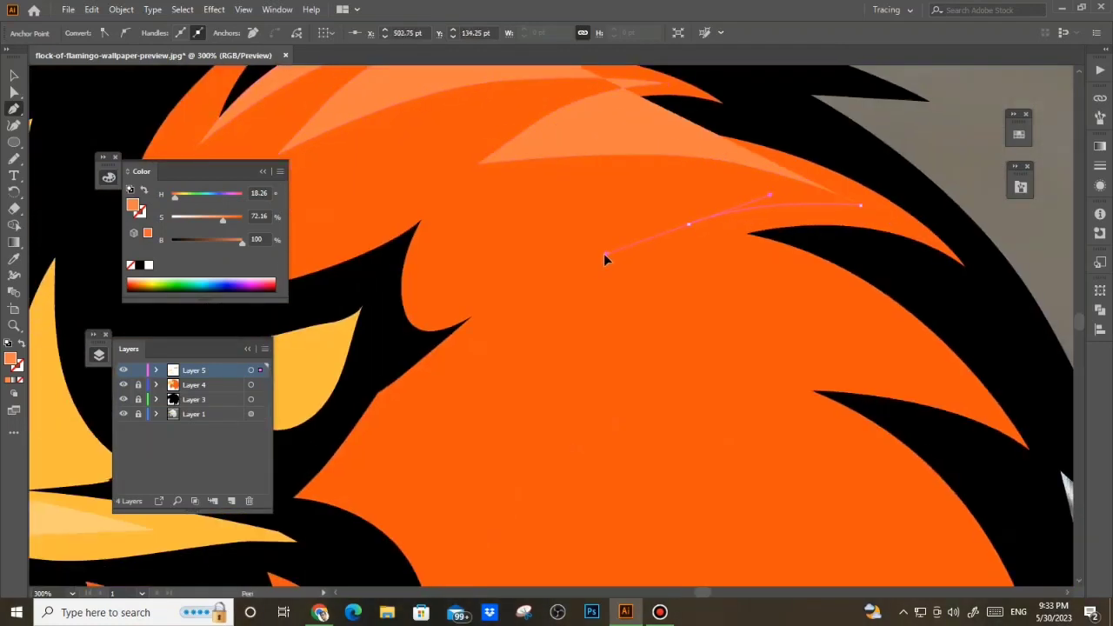
pyautogui.moveTo(604, 254); pyautogui.dragTo(588, 263)
pyautogui.click(688, 225)
pyautogui.moveTo(804, 305); pyautogui.dragTo(650, 160)
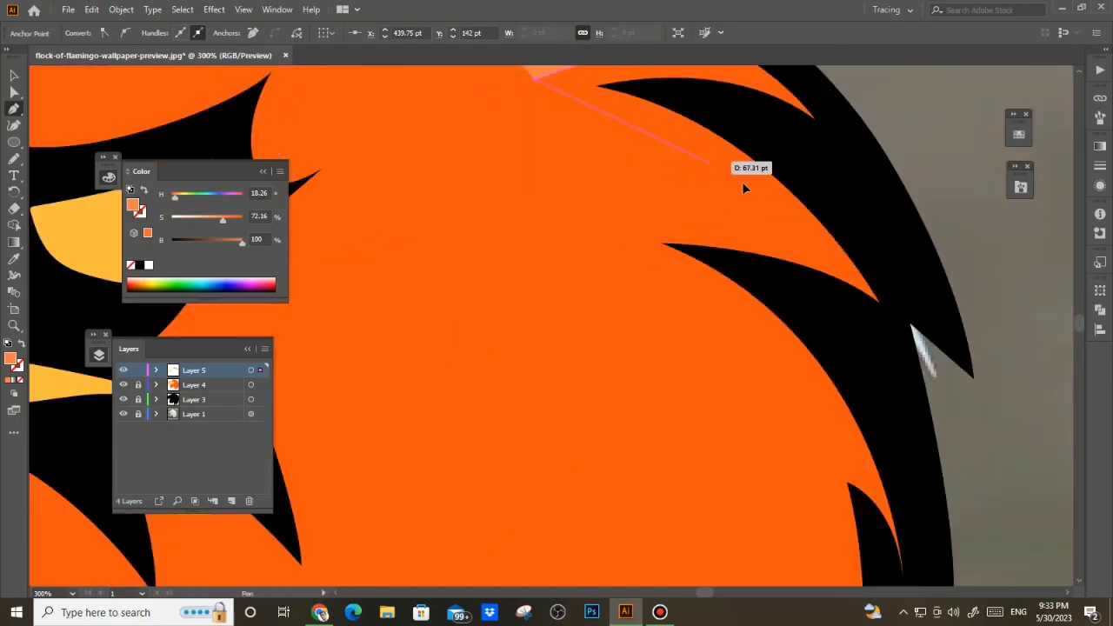
pyautogui.click(825, 263)
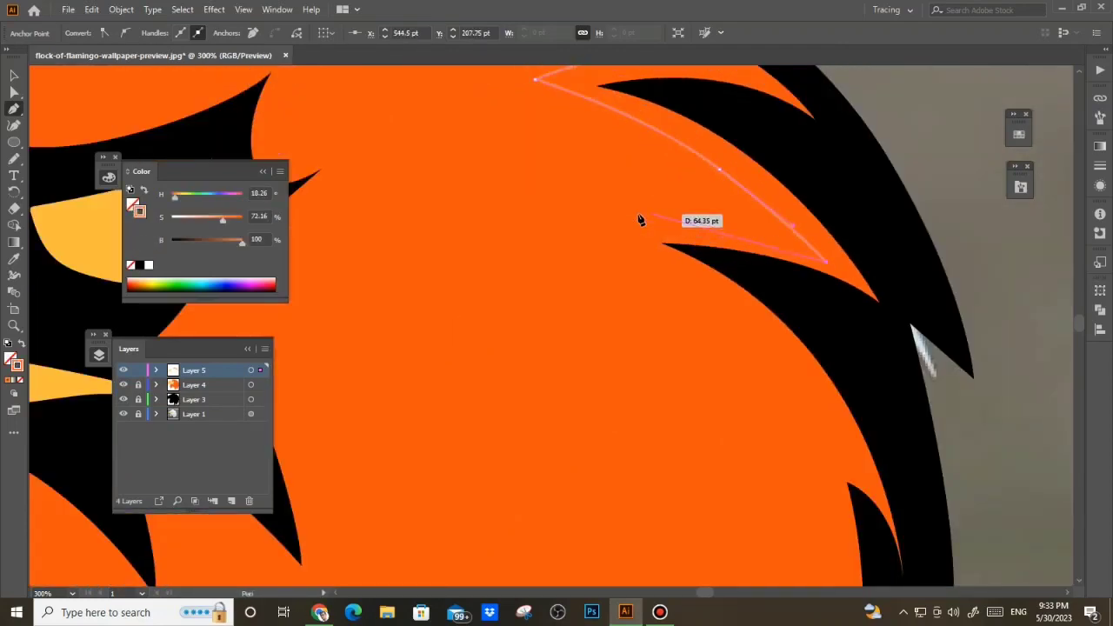
# Show the highlight path as an unfilled light orange outline and continue it through the inner point and feather tip at the back of the head
pyautogui.moveTo(485, 219); pyautogui.dragTo(461, 250)
pyautogui.hotkey('ctrl', 'z')
pyautogui.hotkey('ctrl', 'z')
pyautogui.click(573, 216)
pyautogui.scroll(-3, 686, 220)
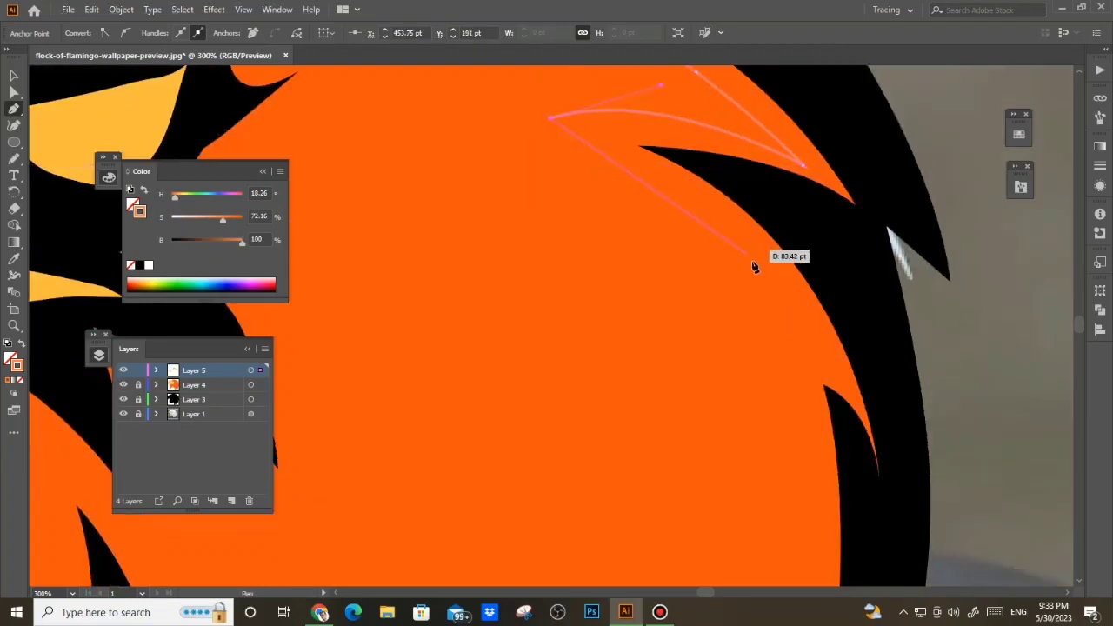
pyautogui.click(755, 267)
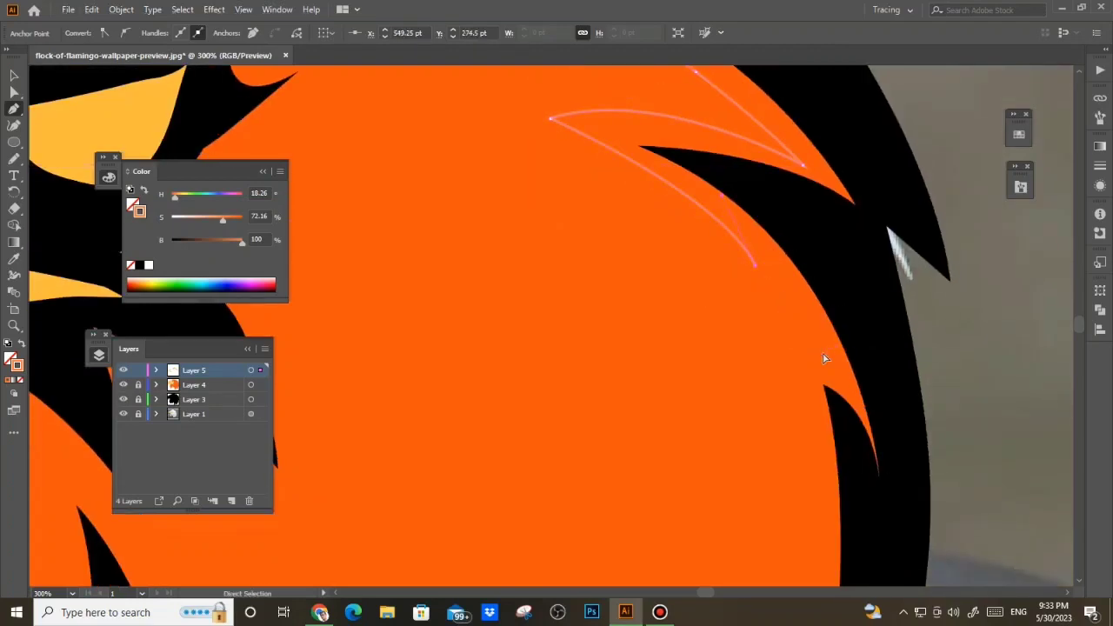
pyautogui.scroll(-2, 821, 326)
pyautogui.scroll(-1, 809, 287)
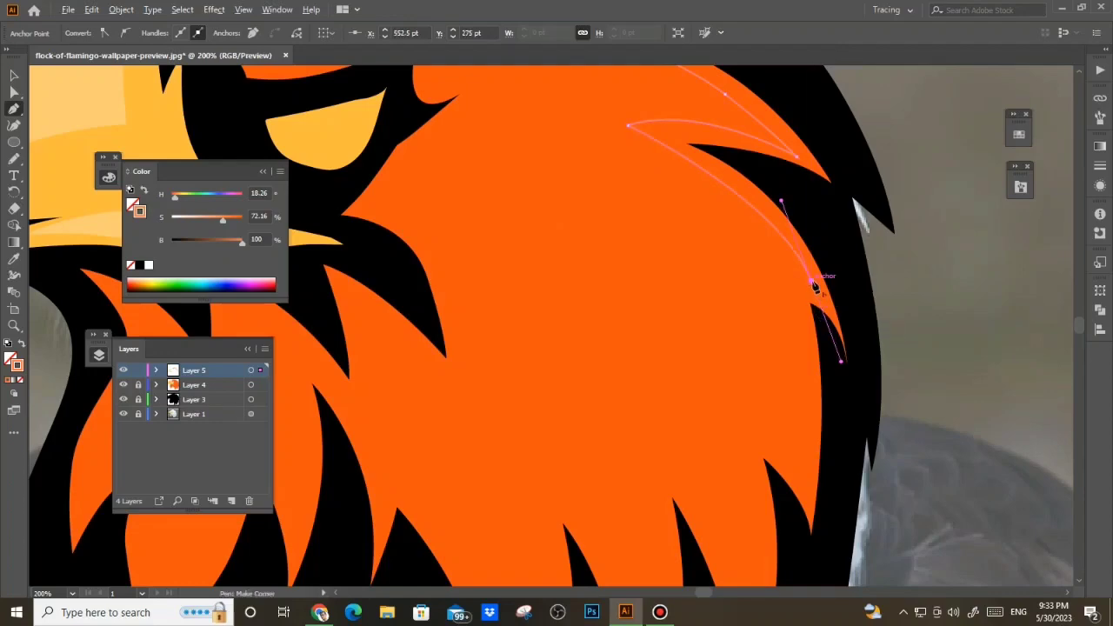
pyautogui.scroll(1, 821, 312)
pyautogui.moveTo(684, 195)
pyautogui.mouseDown()
pyautogui.moveTo(720, 205)
pyautogui.moveTo(705, 190)
pyautogui.mouseUp()
pyautogui.click(705, 190)
# Trace the highlight outline down the rear neck, zigzagging around the rear feathers to the second large lower feather tip
pyautogui.moveTo(785, 310); pyautogui.dragTo(803, 216)
pyautogui.moveTo(805, 326); pyautogui.dragTo(808, 368)
pyautogui.scroll(-4, 765, 348)
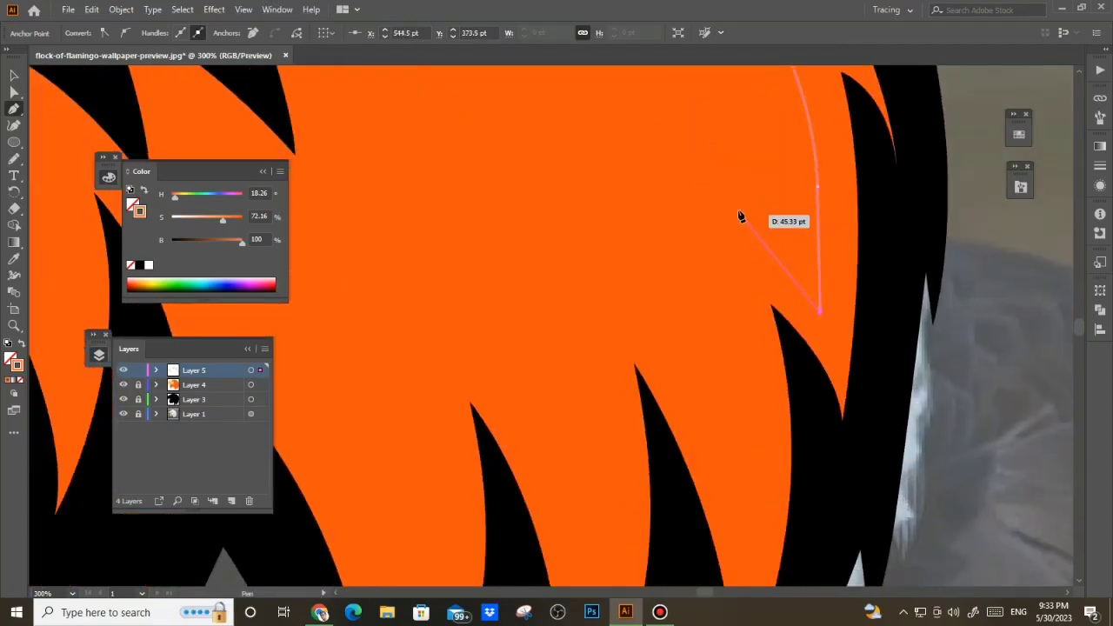
pyautogui.scroll(-1, 787, 330)
pyautogui.moveTo(704, 202); pyautogui.dragTo(667, 168)
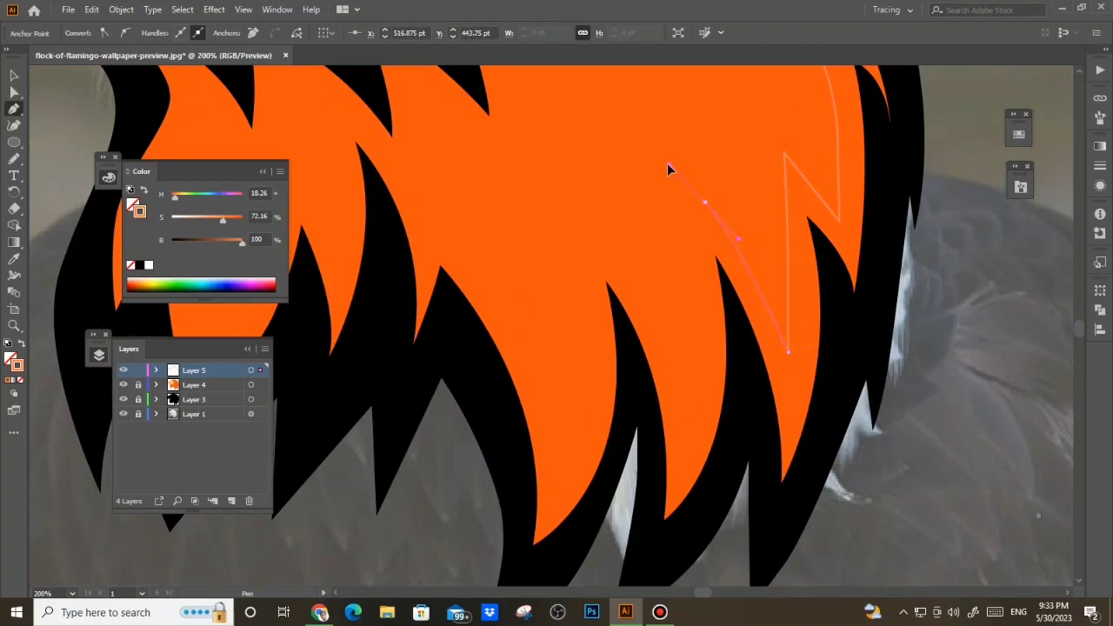
pyautogui.click(693, 410)
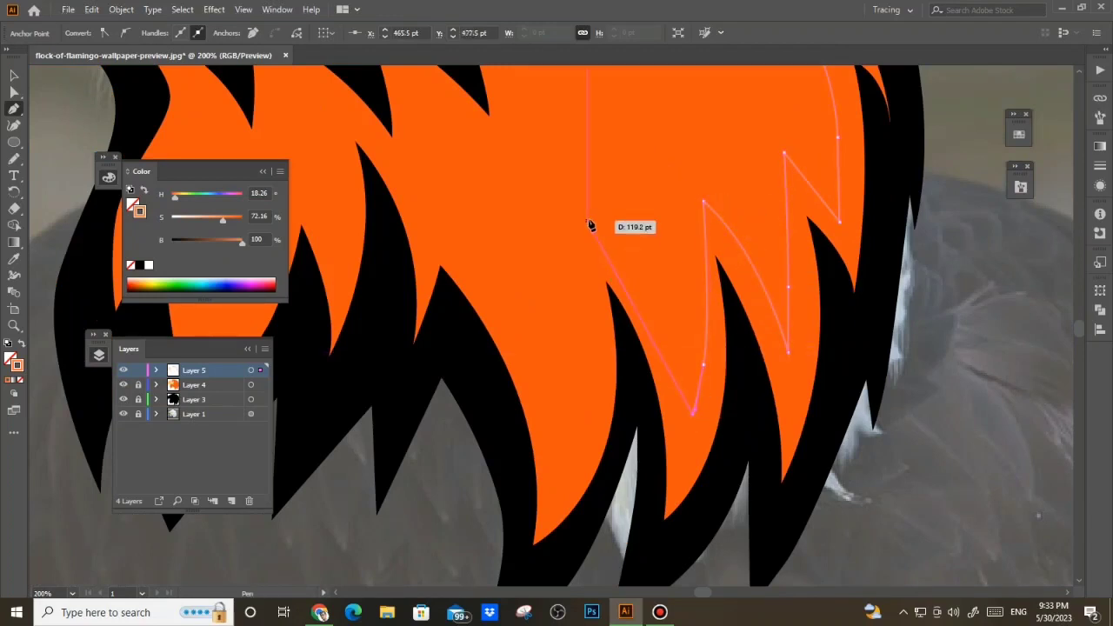
# Continue the highlight outline around the largest lower neck feather and curve it back up to an inner point above the black notch
pyautogui.moveTo(506, 144); pyautogui.dragTo(493, 138)
pyautogui.click(587, 216)
pyautogui.moveTo(615, 398); pyautogui.dragTo(596, 452)
pyautogui.scroll(-1, 665, 342)
pyautogui.keyDown('alt'); pyautogui.click(627, 384); pyautogui.keyUp('alt')
pyautogui.moveTo(578, 250); pyautogui.dragTo(621, 283)
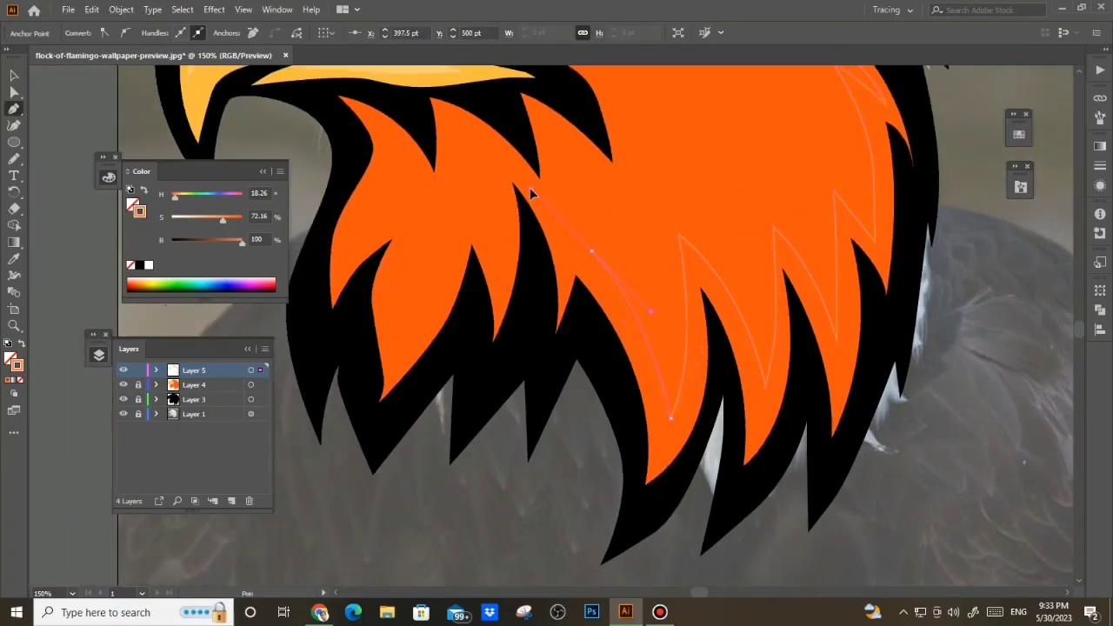
pyautogui.moveTo(522, 195); pyautogui.dragTo(514, 185)
pyautogui.hotkey('ctrl', 'z')
pyautogui.moveTo(565, 227); pyautogui.dragTo(479, 178)
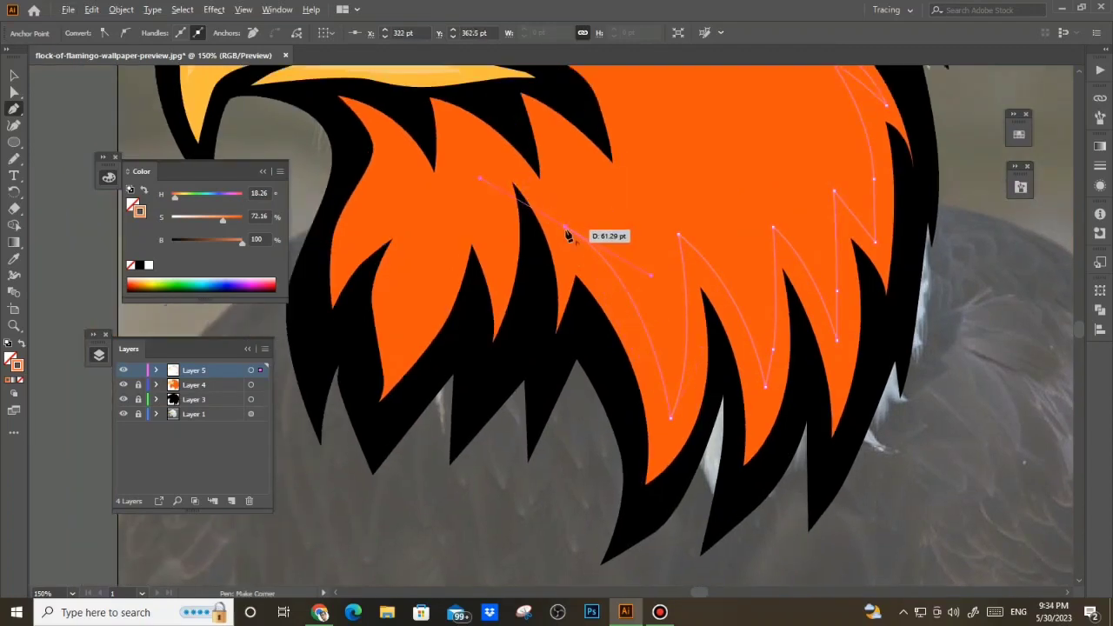
pyautogui.scroll(1, 531, 198)
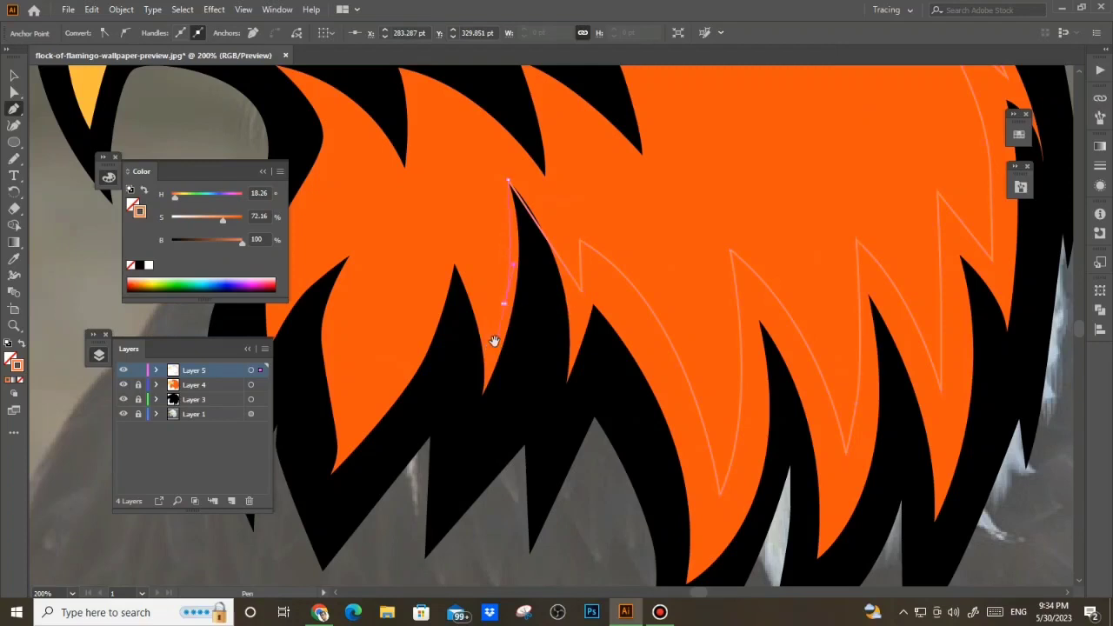
pyautogui.hotkey('ctrl', 'z')
pyautogui.moveTo(504, 370); pyautogui.dragTo(477, 432)
pyautogui.click(465, 436)
pyautogui.moveTo(452, 240); pyautogui.dragTo(428, 181)
pyautogui.moveTo(409, 323); pyautogui.dragTo(515, 279)
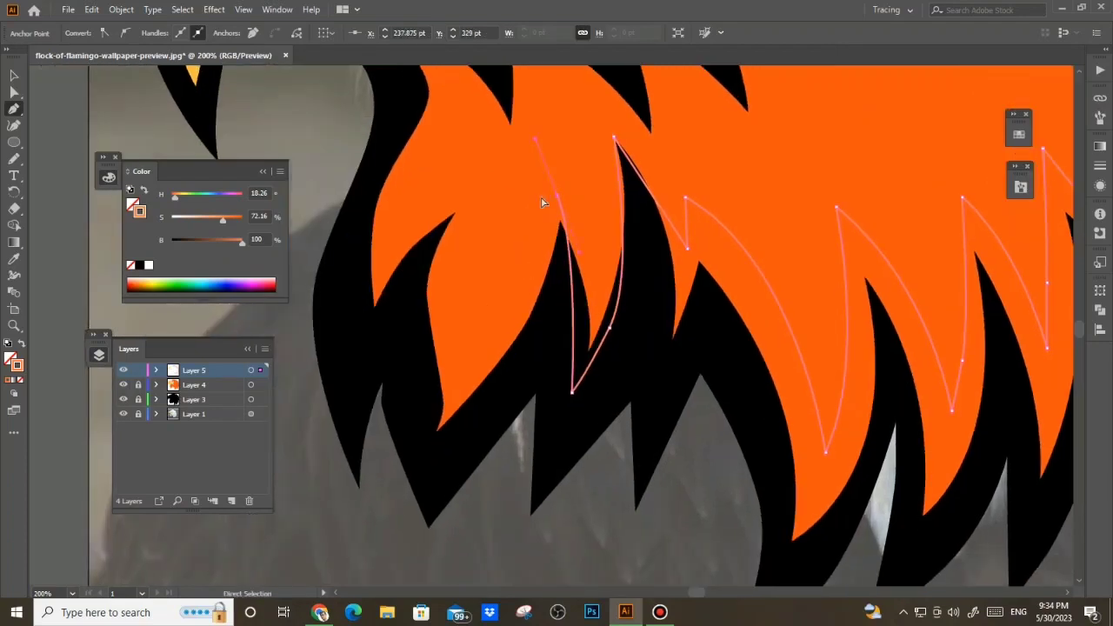
pyautogui.hotkey('ctrl', 'z')
pyautogui.hotkey('ctrl', 'z')
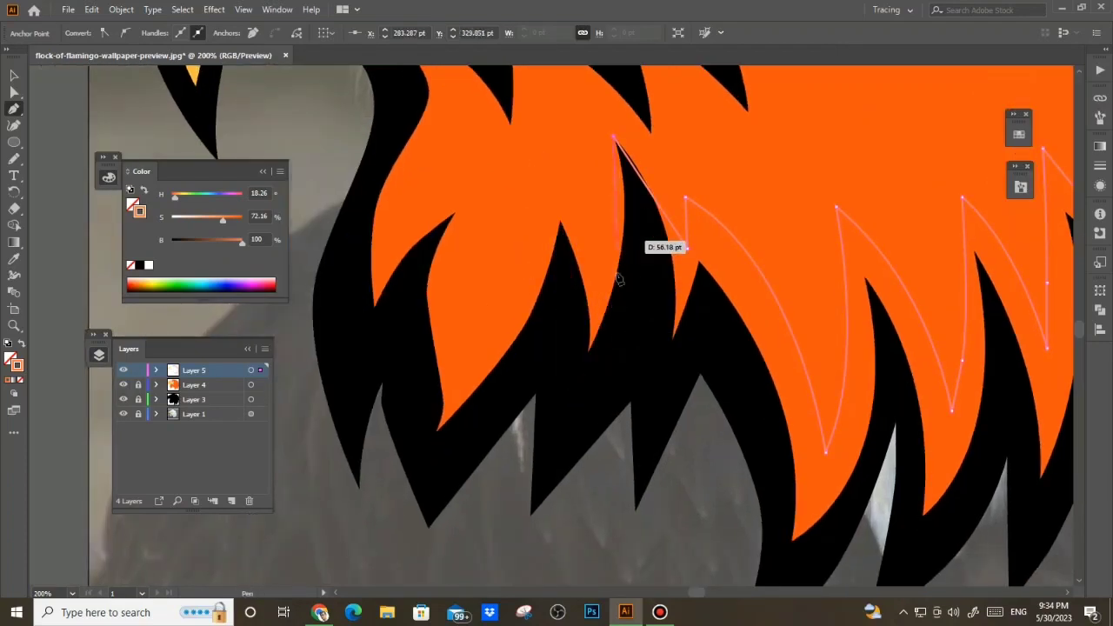
pyautogui.moveTo(639, 286); pyautogui.dragTo(629, 338)
pyautogui.hotkey('ctrl', 'z')
# Carry the highlight outline over the tall black throat spike, down inside the narrow feather and up to the next inner point
pyautogui.moveTo(604, 189); pyautogui.dragTo(571, 170)
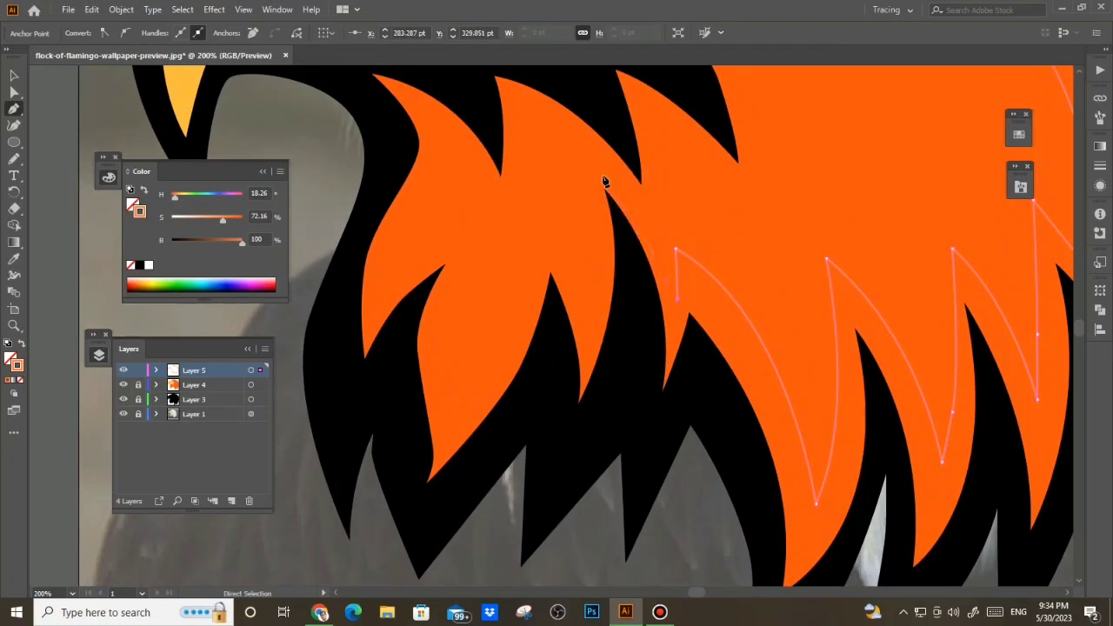
pyautogui.click(595, 175)
pyautogui.click(576, 161)
pyautogui.moveTo(593, 249); pyautogui.dragTo(596, 296)
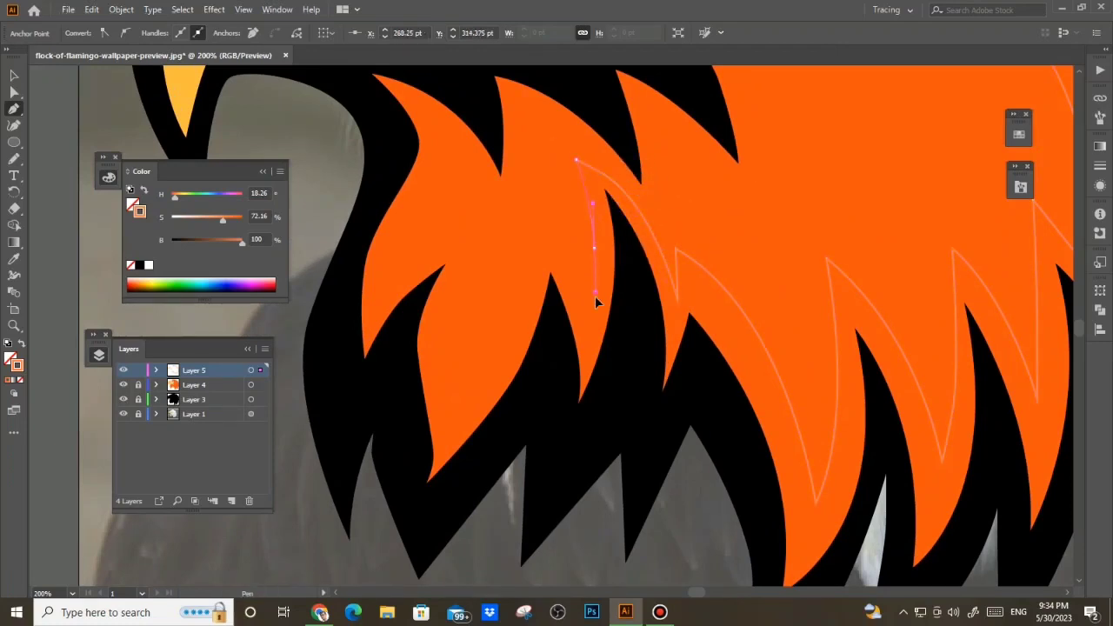
pyautogui.moveTo(558, 252); pyautogui.dragTo(588, 324)
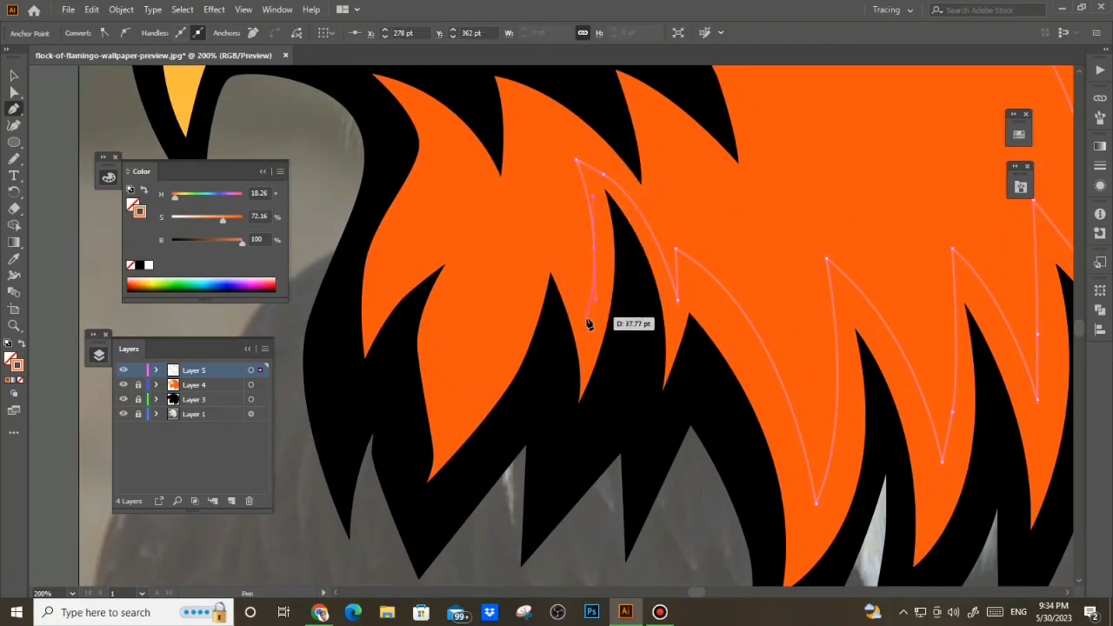
pyautogui.moveTo(530, 227); pyautogui.dragTo(512, 212)
pyautogui.click(536, 236)
# Trace the highlight outline around the inside of the broad front neck feather and turn it back at the black notch above
pyautogui.moveTo(491, 370); pyautogui.dragTo(448, 422)
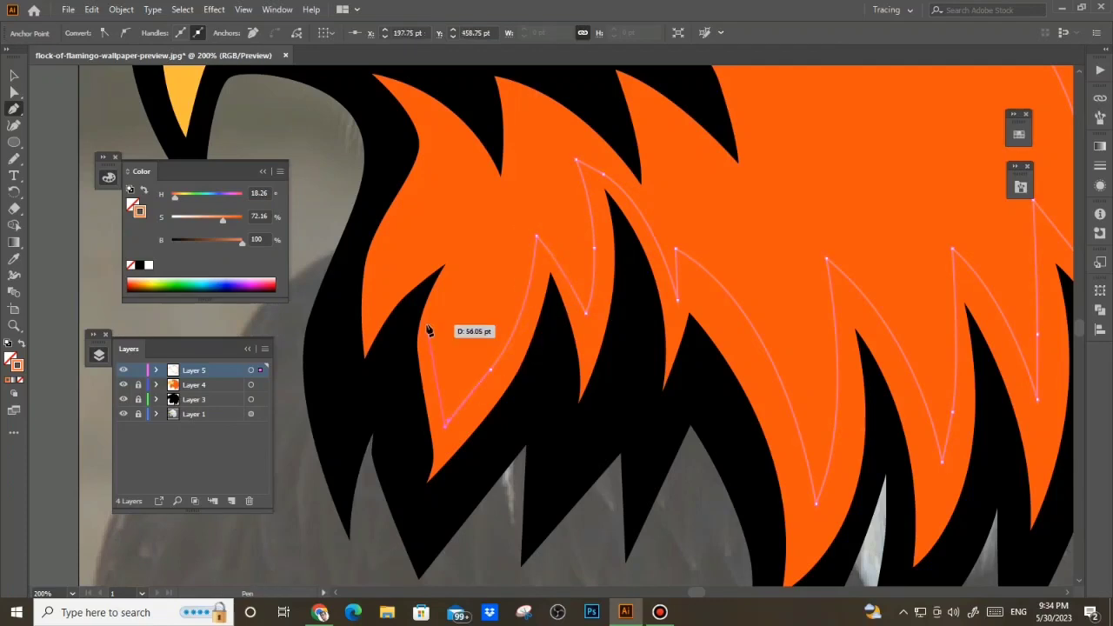
pyautogui.moveTo(426, 324); pyautogui.dragTo(437, 289)
pyautogui.click(462, 242)
pyautogui.click(439, 268)
pyautogui.moveTo(423, 332); pyautogui.dragTo(474, 247)
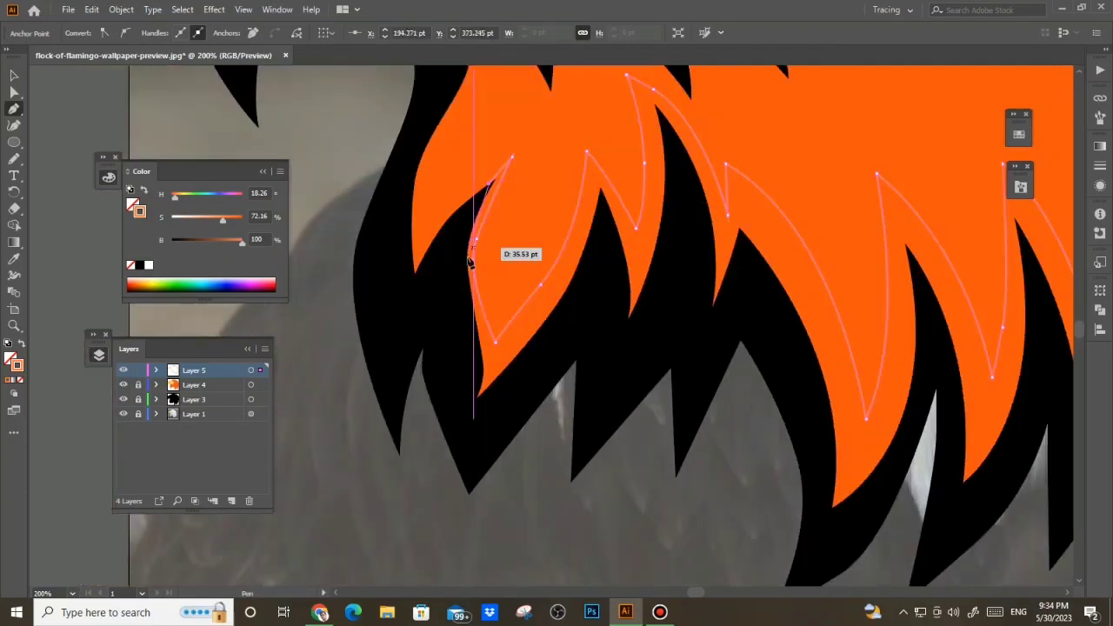
# Carry the highlight path around the broad front neck feather's tip, up to the black notch and down to the next narrow feather's tip
pyautogui.moveTo(470, 406); pyautogui.dragTo(603, 195)
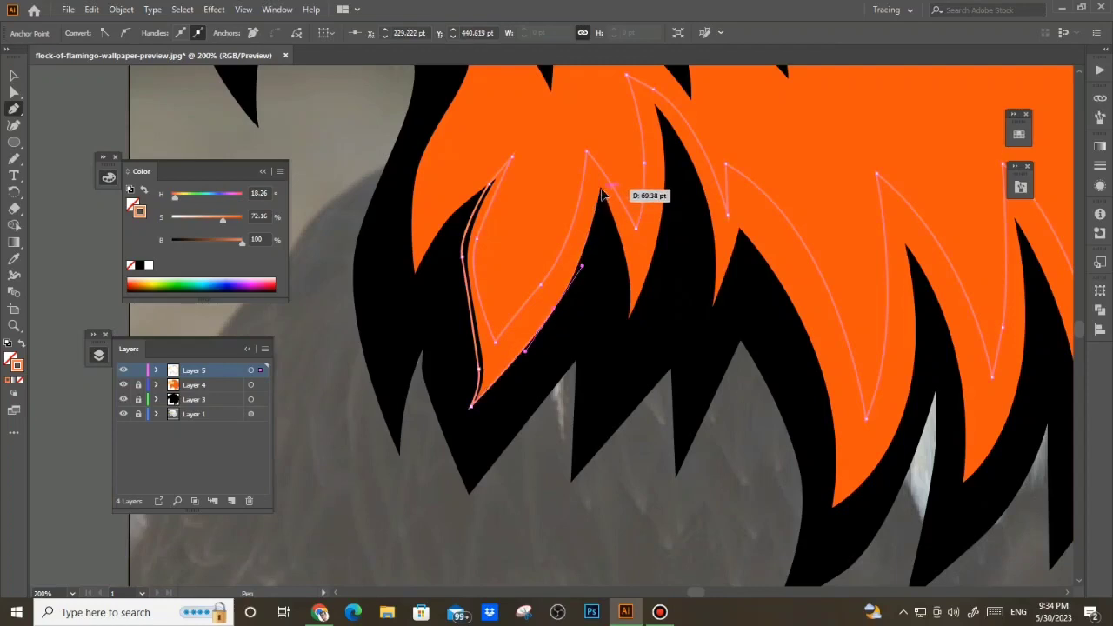
pyautogui.click(600, 189)
pyautogui.moveTo(625, 329); pyautogui.dragTo(618, 363)
pyautogui.click(625, 329)
# Trace the highlight edge over the tall black throat spike, around the second narrow feather's tip and up to the following notch
pyautogui.moveTo(659, 203); pyautogui.dragTo(627, 238)
pyautogui.click(619, 212)
pyautogui.moveTo(653, 306); pyautogui.dragTo(650, 271)
pyautogui.moveTo(669, 387); pyautogui.dragTo(649, 509)
pyautogui.click(670, 387)
pyautogui.moveTo(689, 350); pyautogui.dragTo(564, 366)
pyautogui.scroll(1, 566, 361)
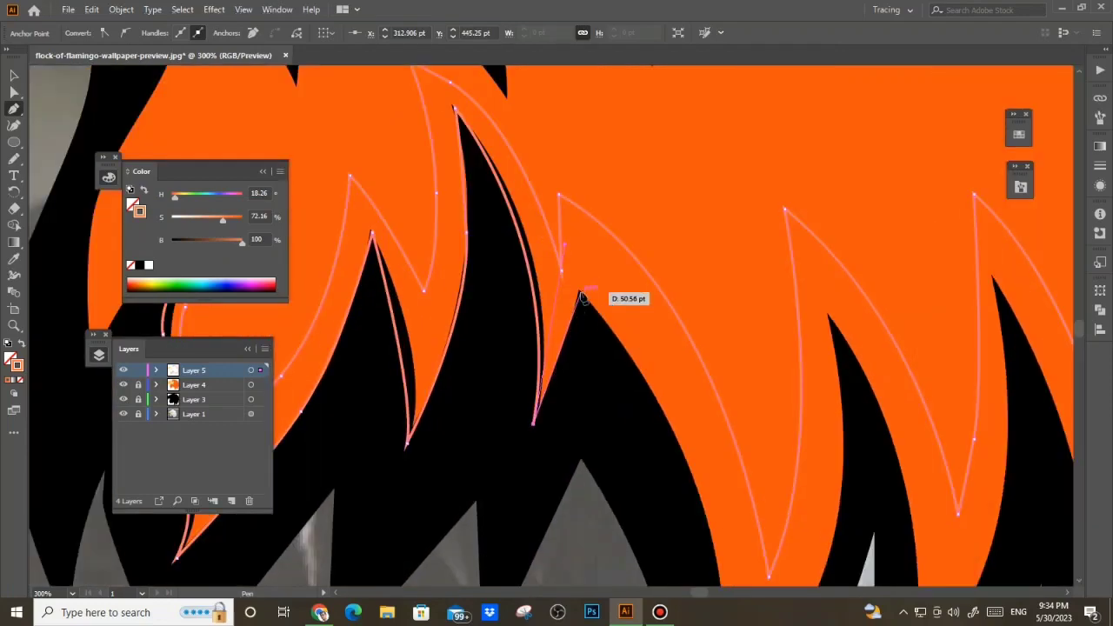
pyautogui.moveTo(581, 295); pyautogui.dragTo(586, 298)
# Curve the highlight edge down around the largest lower neck feather's tip and back up to the next black notch
pyautogui.scroll(-1, 670, 430)
pyautogui.moveTo(619, 405); pyautogui.dragTo(593, 503)
pyautogui.click(619, 406)
pyautogui.moveTo(652, 375); pyautogui.dragTo(620, 414)
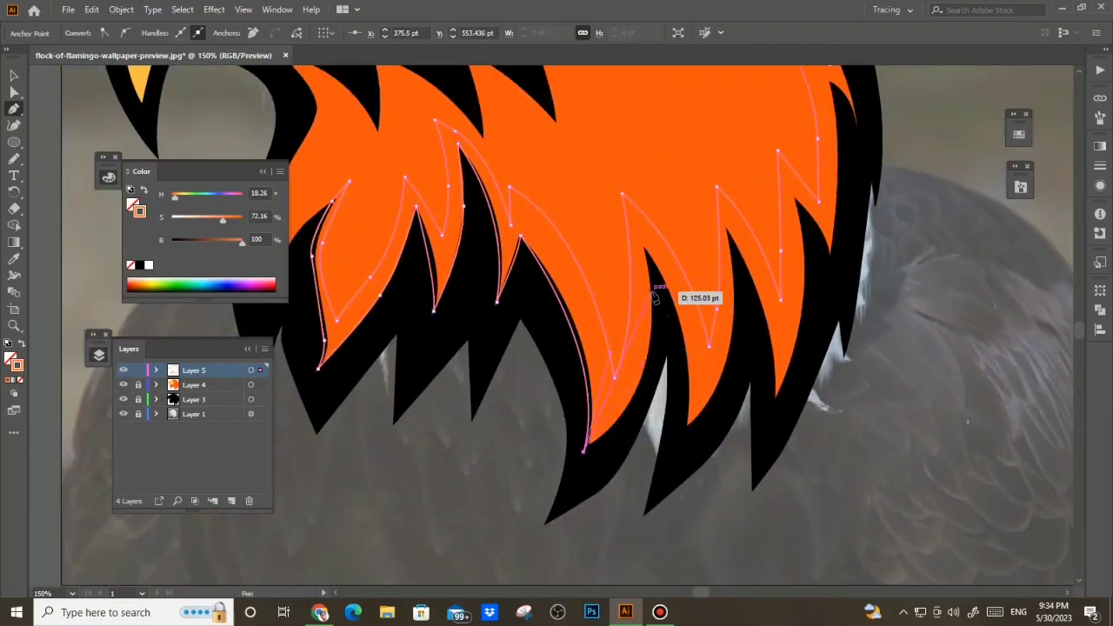
pyautogui.scroll(-1, 654, 294)
pyautogui.moveTo(656, 271); pyautogui.dragTo(600, 208)
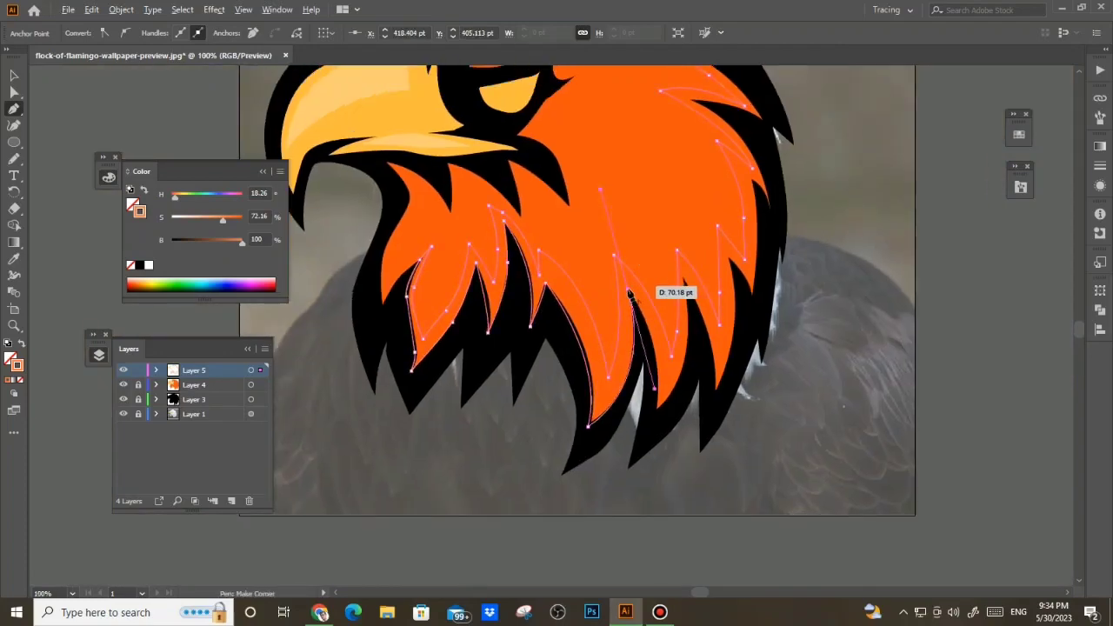
pyautogui.click(627, 289)
# Trace the highlight edge around the second large lower feather's tip and up to the notch behind it
pyautogui.moveTo(664, 390); pyautogui.dragTo(609, 430)
pyautogui.scroll(1, 655, 332)
pyautogui.click(630, 343)
pyautogui.moveTo(694, 176); pyautogui.dragTo(593, 291)
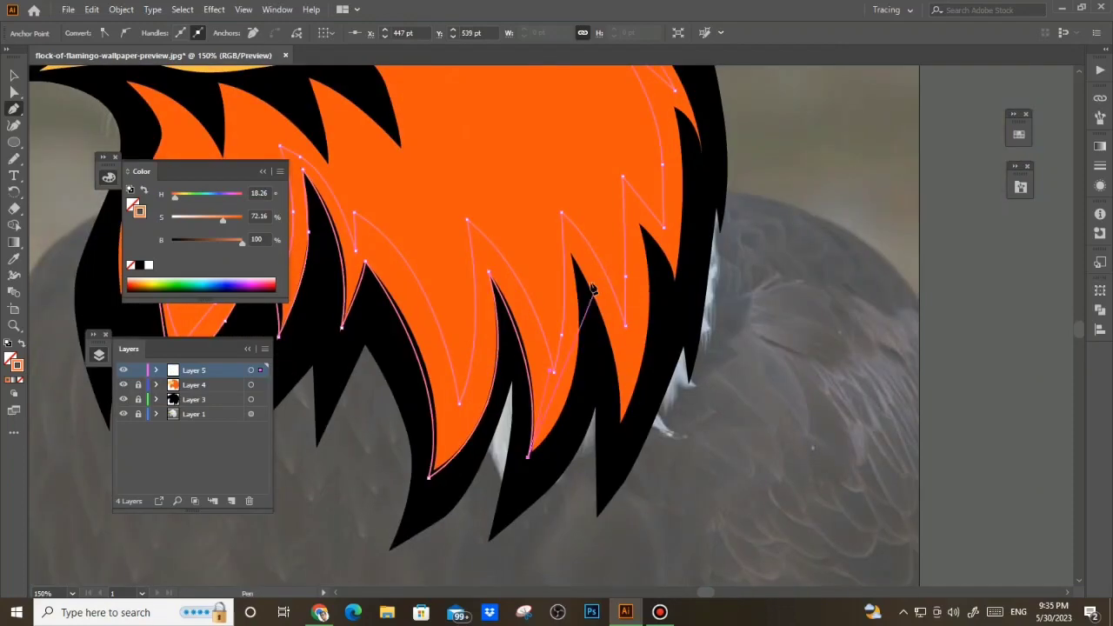
pyautogui.moveTo(557, 157); pyautogui.dragTo(557, 150)
pyautogui.click(582, 279)
# Trace the highlight edge around the rearmost lower feather's tip and curve it up to the first rear neck notch
pyautogui.moveTo(630, 422); pyautogui.dragTo(599, 402)
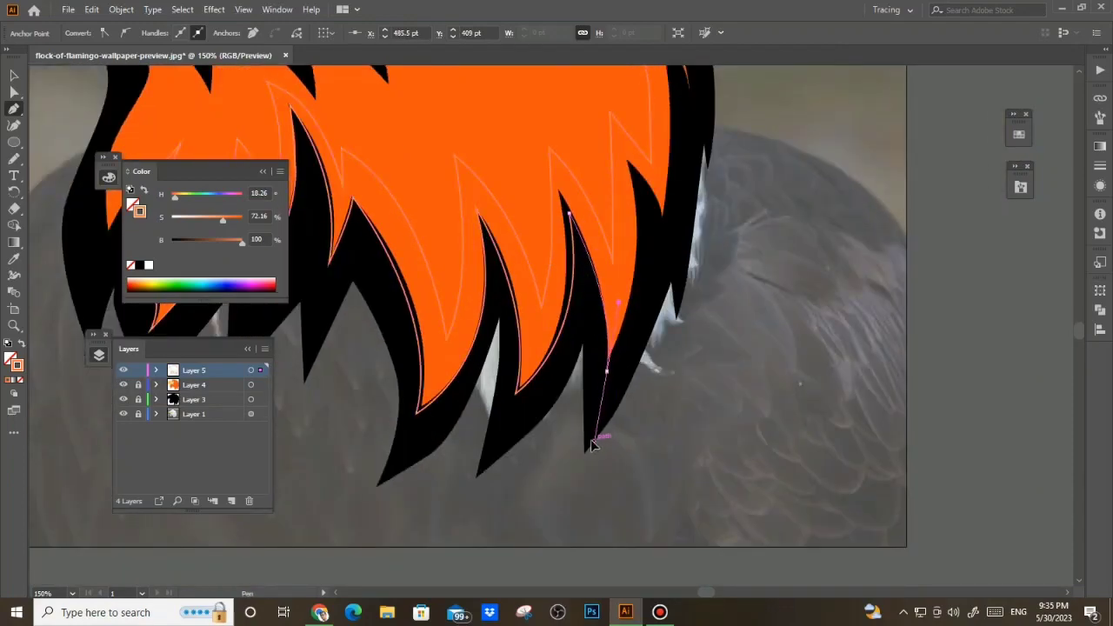
pyautogui.click(591, 444)
pyautogui.click(601, 372)
pyautogui.moveTo(571, 293); pyautogui.dragTo(454, 397)
pyautogui.moveTo(510, 266); pyautogui.dragTo(474, 148)
pyautogui.click(512, 266)
# Continue the highlight edge around the small rear neck feather's tip and up to the slim notch above it
pyautogui.moveTo(544, 330); pyautogui.dragTo(527, 441)
pyautogui.click(546, 335)
pyautogui.moveTo(522, 251); pyautogui.dragTo(499, 177)
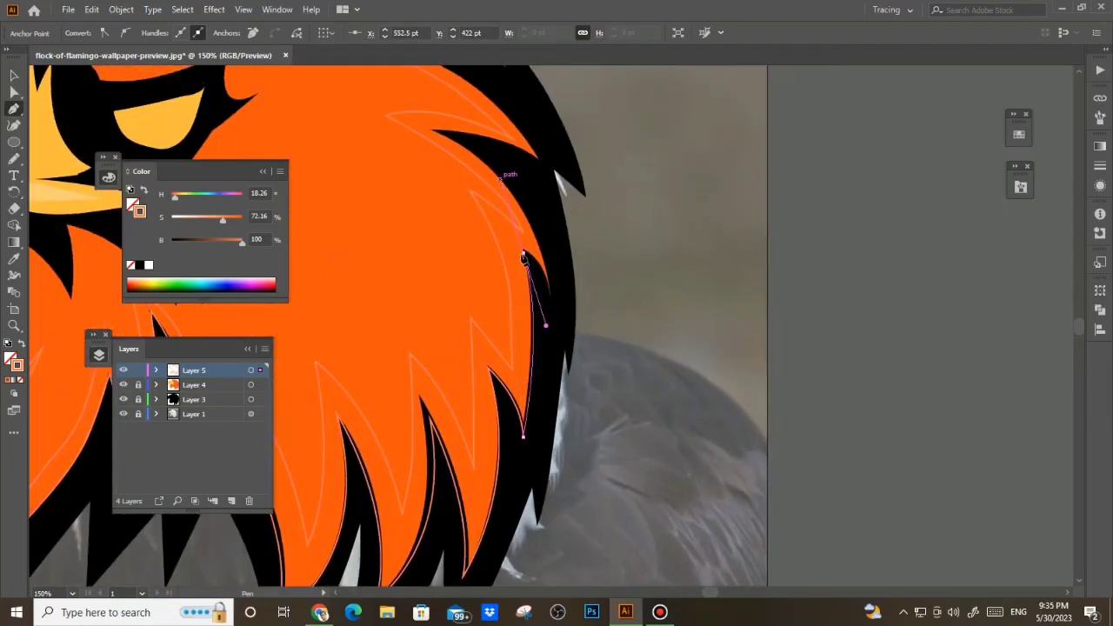
pyautogui.click(523, 253)
# Trace the highlight edge around the upper rear neck feather and curve it up to the inner point of the long black notch
pyautogui.moveTo(549, 308); pyautogui.dragTo(552, 347)
pyautogui.click(549, 309)
pyautogui.moveTo(568, 308); pyautogui.dragTo(610, 379)
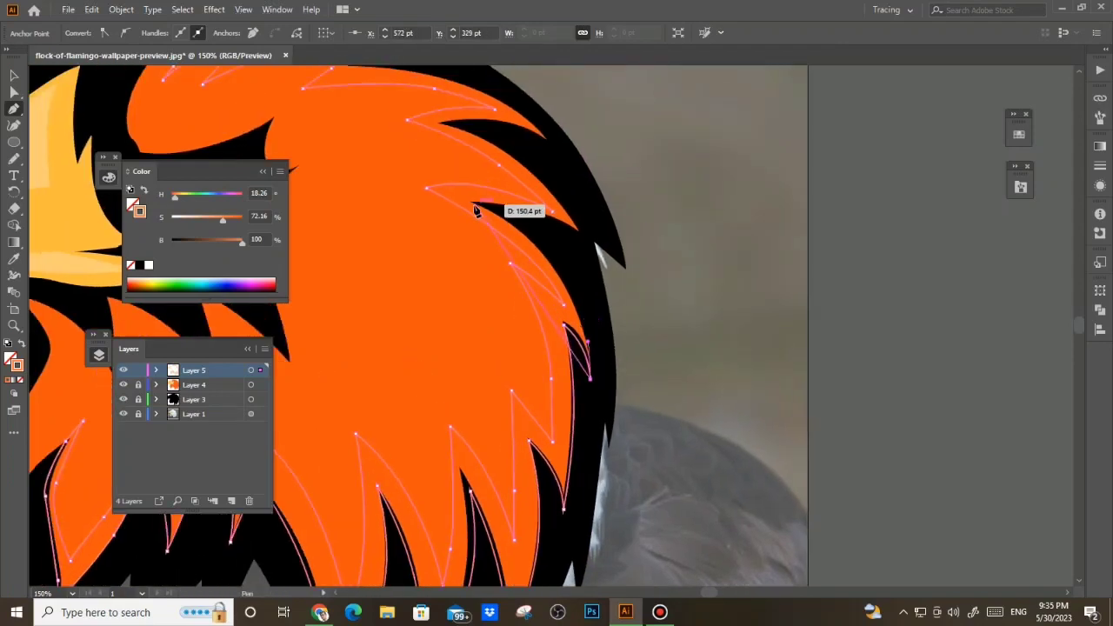
pyautogui.moveTo(470, 202); pyautogui.dragTo(348, 171)
pyautogui.click(471, 203)
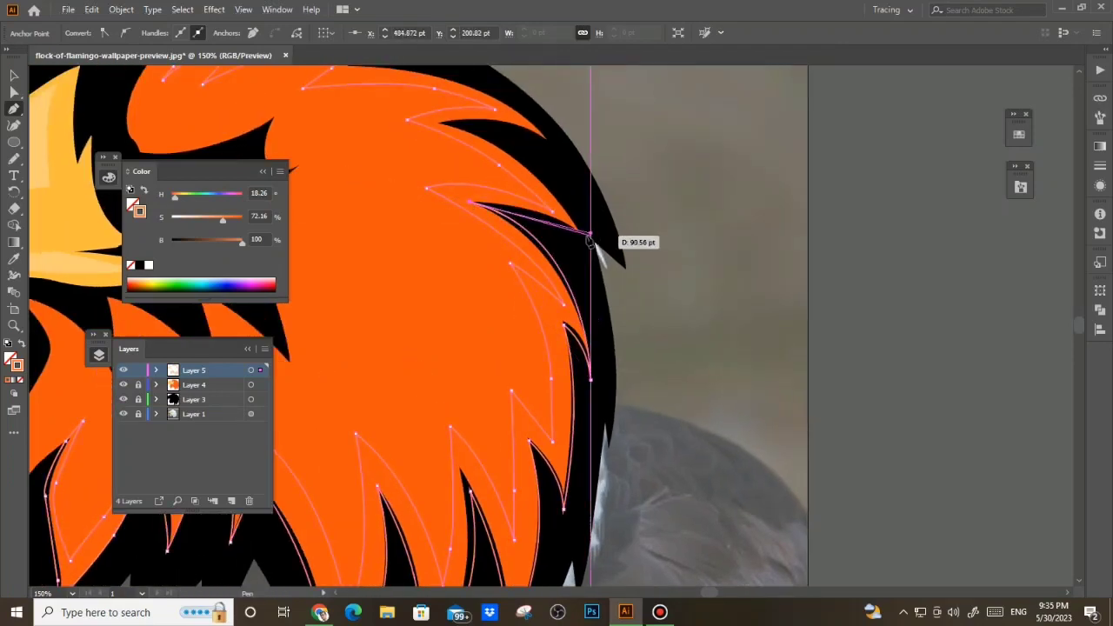
# Continue the highlight edge out to the feather tip at the back of the head and in to the next notch
pyautogui.moveTo(585, 235); pyautogui.dragTo(612, 276)
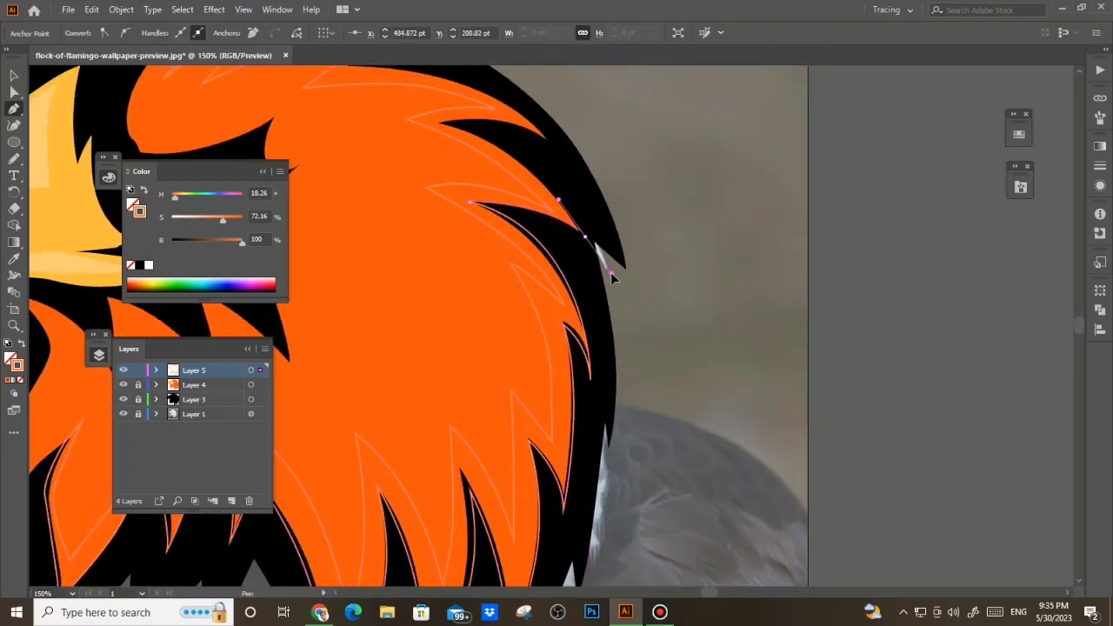
pyautogui.click(584, 233)
pyautogui.moveTo(545, 139); pyautogui.dragTo(452, 128)
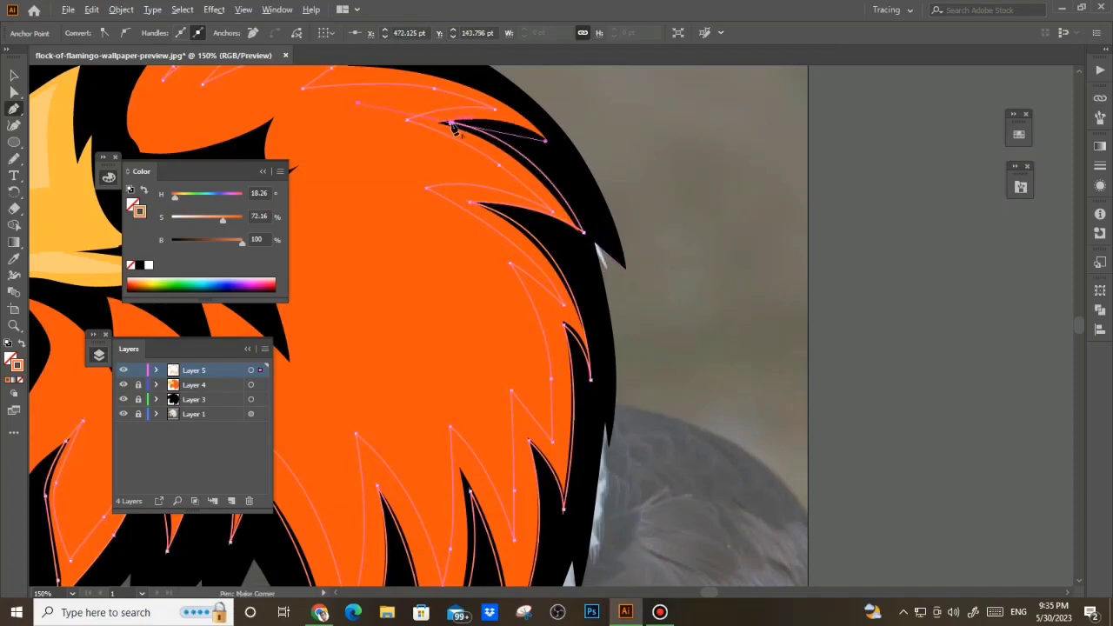
pyautogui.click(452, 124)
# Trace the highlight edge around the next feather tip up the back of the head and forward to the crown notch
pyautogui.moveTo(556, 146); pyautogui.dragTo(592, 178)
pyautogui.click(556, 146)
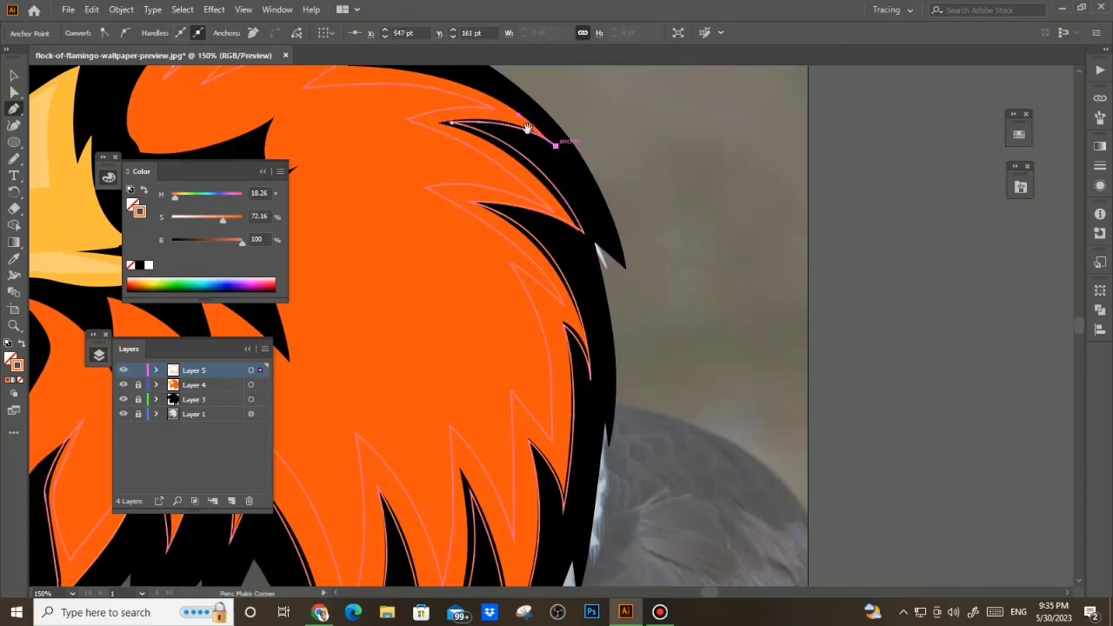
pyautogui.moveTo(527, 129); pyautogui.dragTo(667, 240)
pyautogui.moveTo(504, 178); pyautogui.dragTo(324, 181)
pyautogui.hotkey('ctrl', 'z')
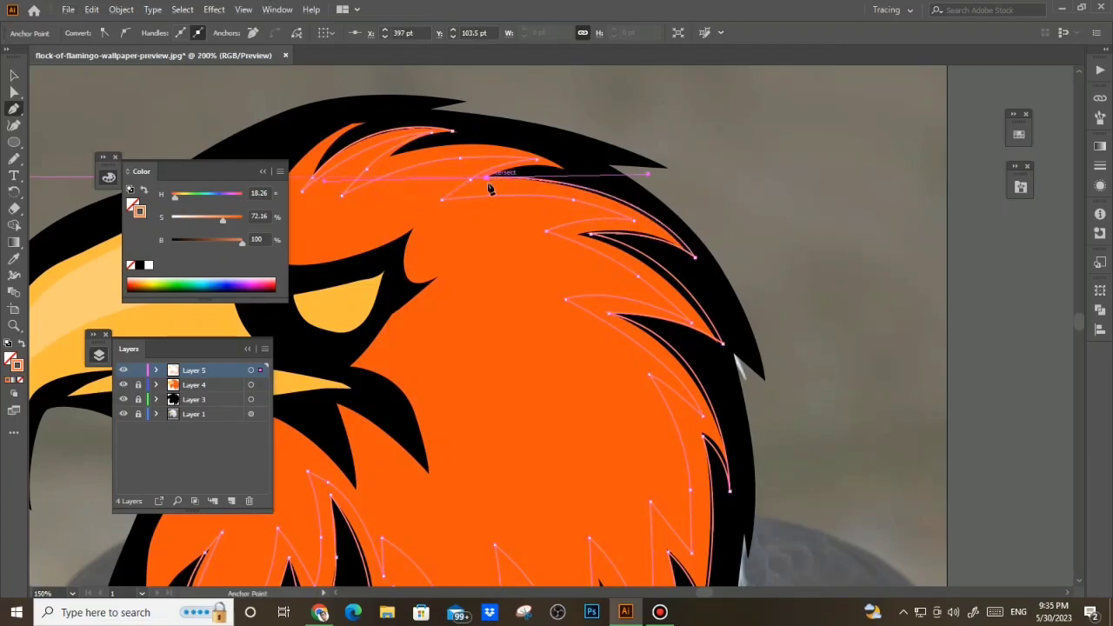
pyautogui.scroll(2, 489, 184)
pyautogui.click(518, 243)
# Trace the highlight edge around the two foremost crown feather tips and the black notch between them
pyautogui.moveTo(673, 227); pyautogui.dragTo(759, 249)
pyautogui.click(679, 230)
pyautogui.moveTo(374, 207); pyautogui.dragTo(232, 254)
pyautogui.moveTo(645, 142); pyautogui.dragTo(706, 148)
pyautogui.click(637, 139)
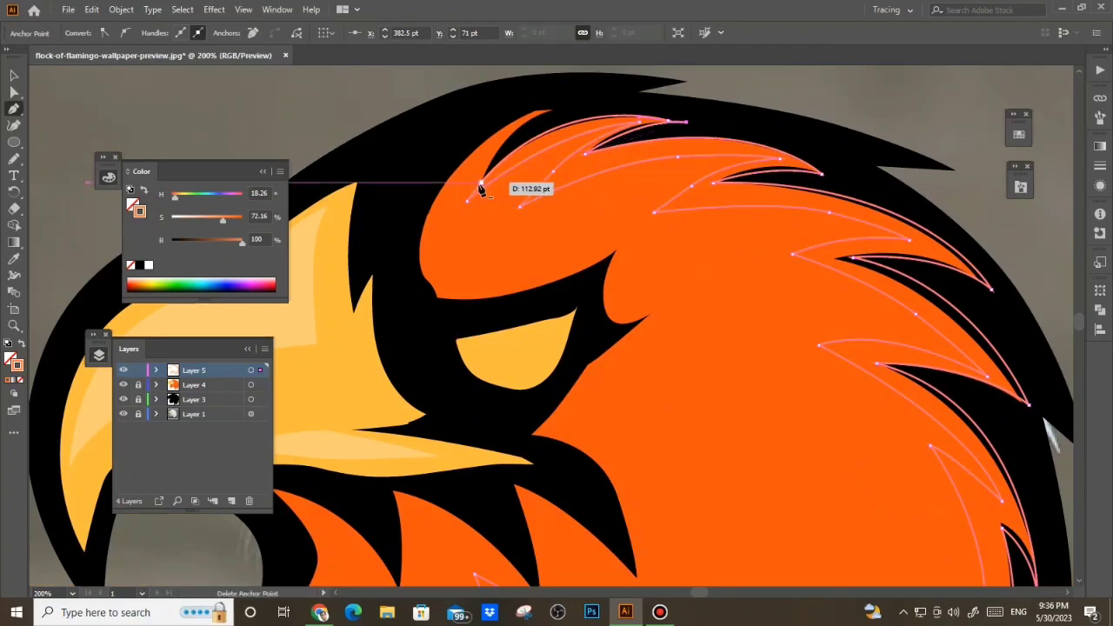
pyautogui.scroll(1, 650, 137)
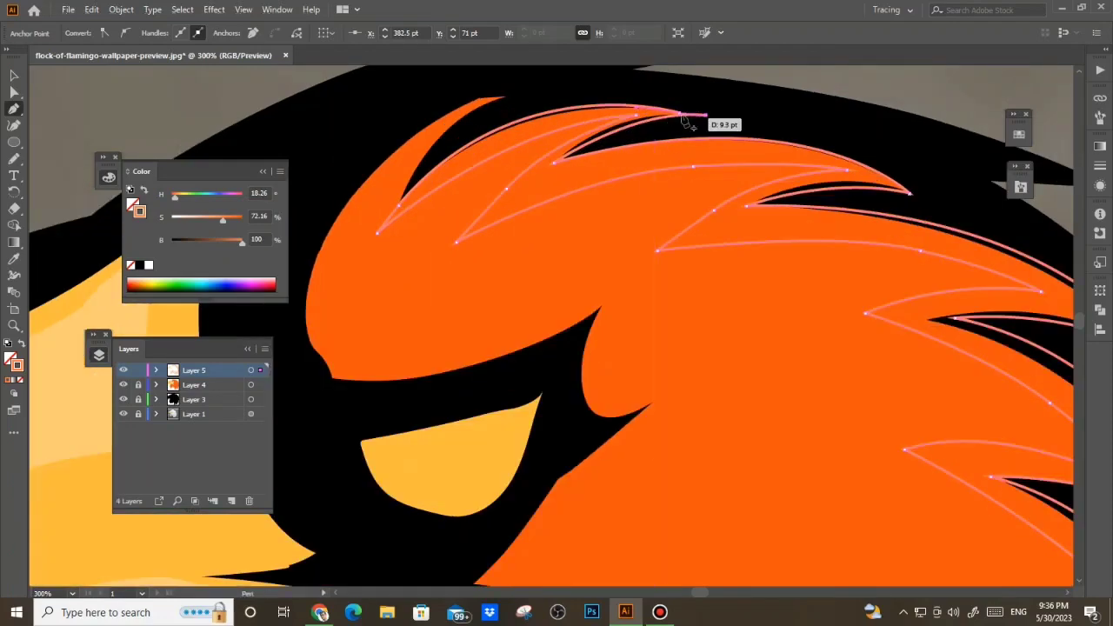
pyautogui.click(678, 112)
# Finish the feather highlight outline, turn its light orange stroke into a fill, and deselect it
pyautogui.scroll(-3, 569, 192)
pyautogui.scroll(-1, 552, 222)
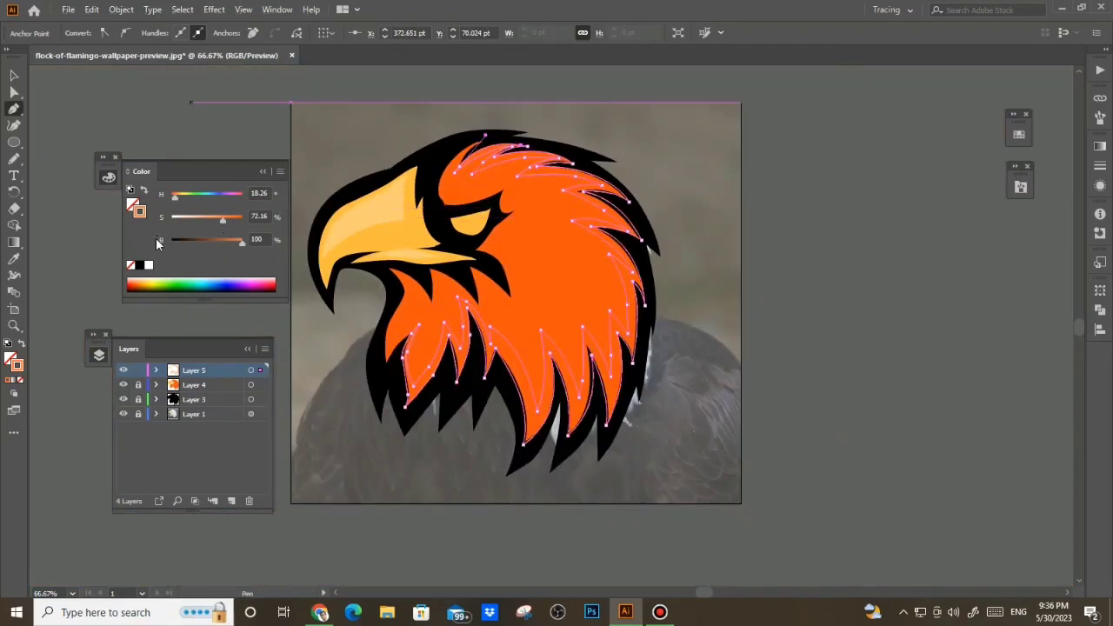
pyautogui.scroll(-2, 687, 353)
pyautogui.press('v')
pyautogui.scroll(1, 689, 353)
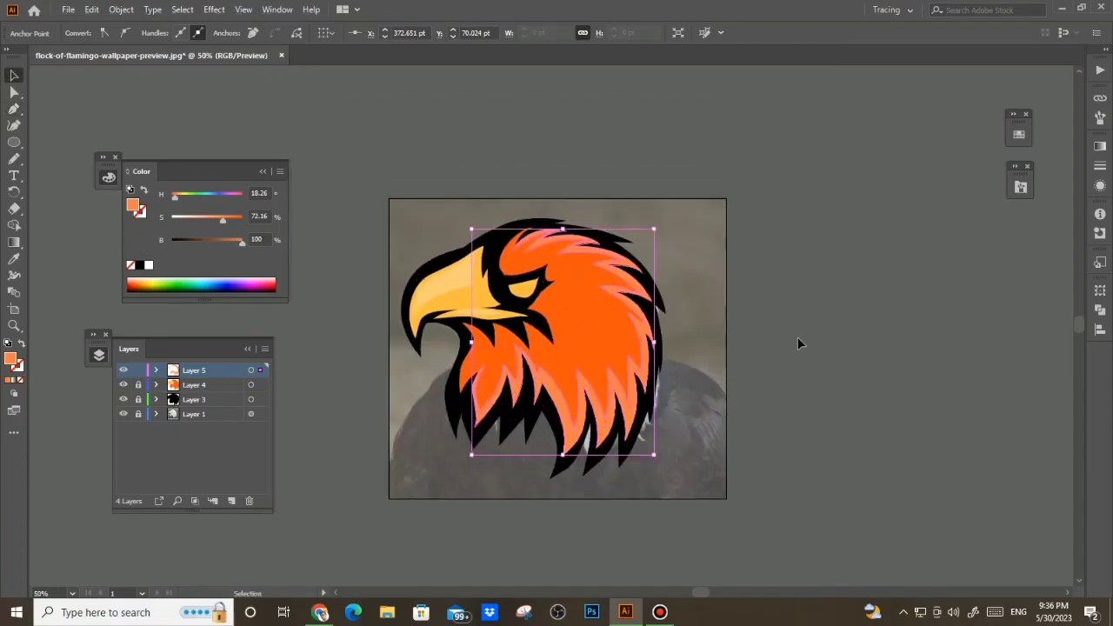
pyautogui.click(797, 339)
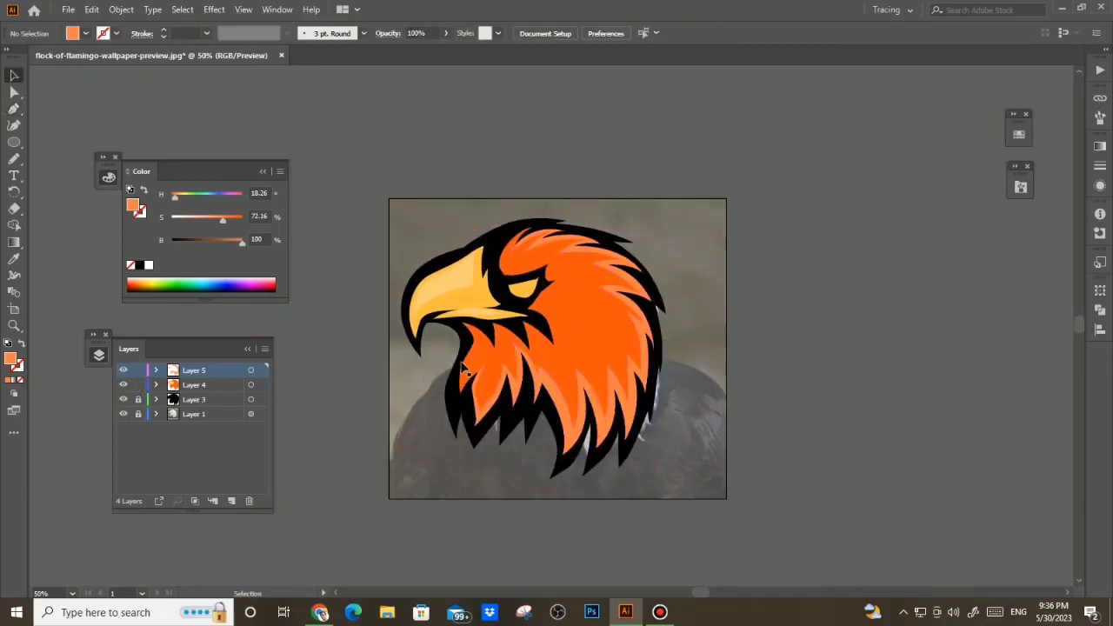
# Recolor the main orange feather shape red with hue 0 and make Layer 5 active
pyautogui.click(584, 325)
pyautogui.moveTo(176, 198); pyautogui.dragTo(172, 199)
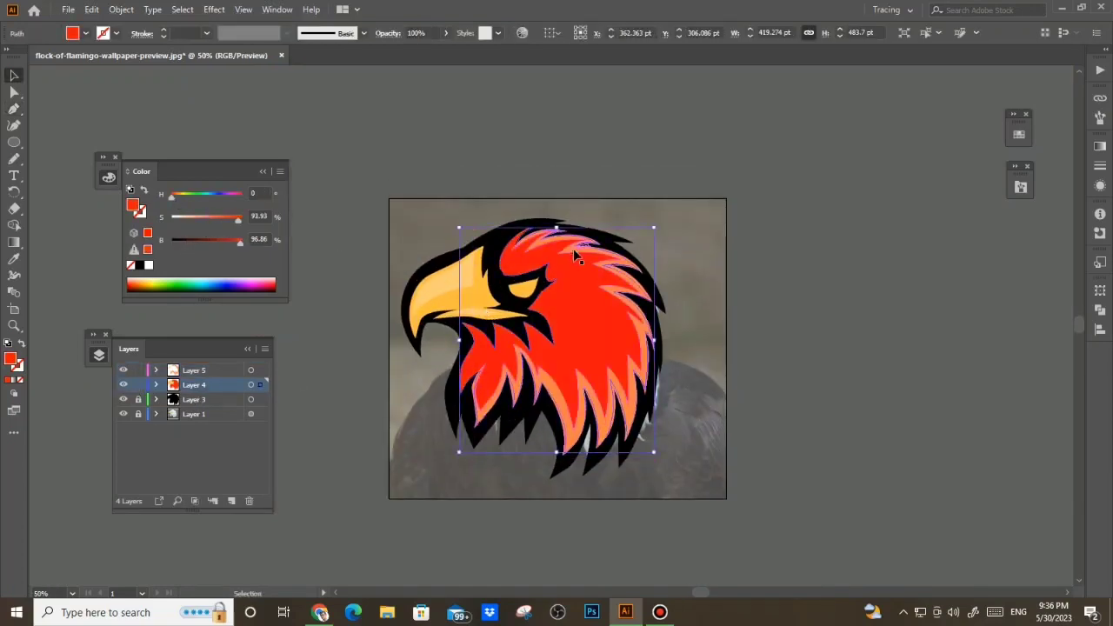
pyautogui.scroll(1, 573, 248)
pyautogui.press('i')
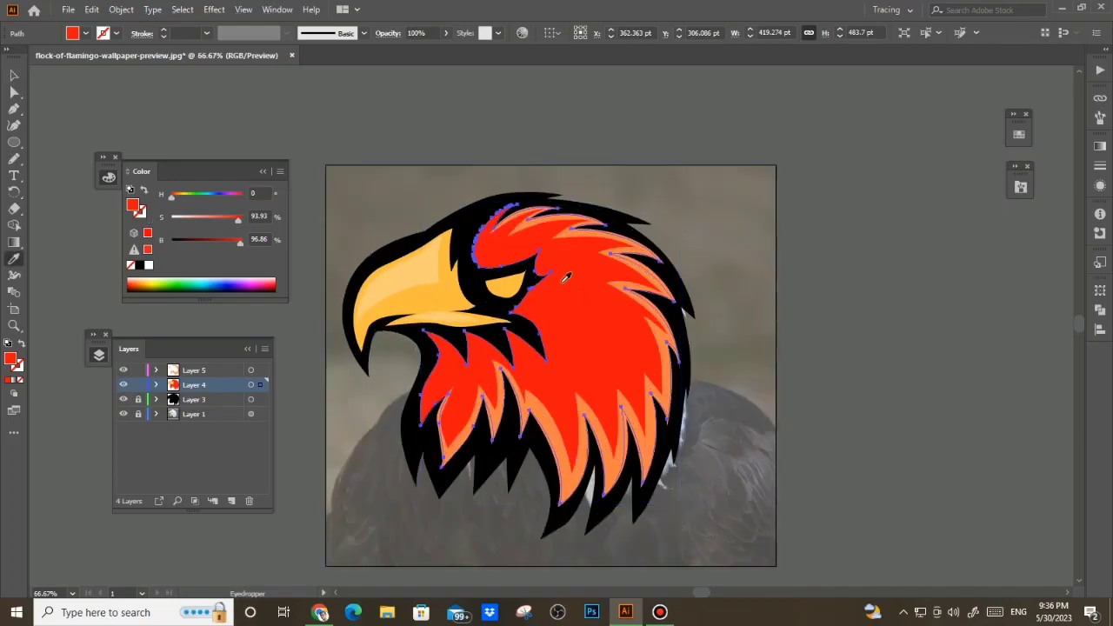
pyautogui.scroll(1, 451, 283)
pyautogui.press('v')
pyautogui.click(556, 228)
pyautogui.click(205, 370)
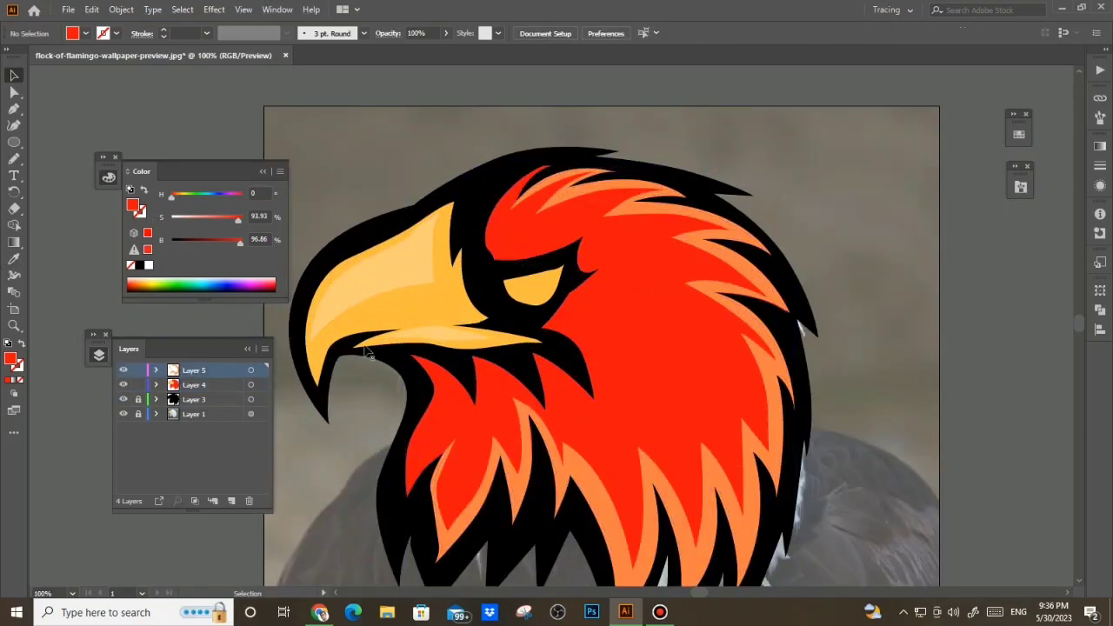
# Match the feather highlight's fill to the base red and lower its saturation to 83.81%
pyautogui.click(621, 212)
pyautogui.press('i')
pyautogui.click(631, 285)
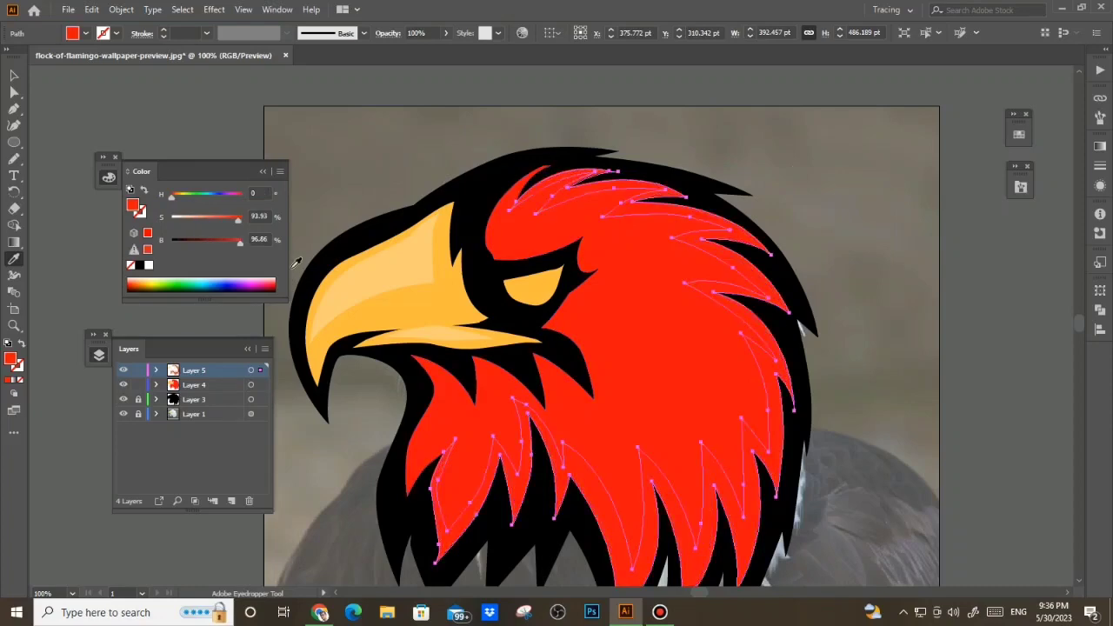
pyautogui.moveTo(234, 224); pyautogui.dragTo(233, 224)
# Hide the reference photo on Layer 1 and deselect the artwork
pyautogui.click(122, 414)
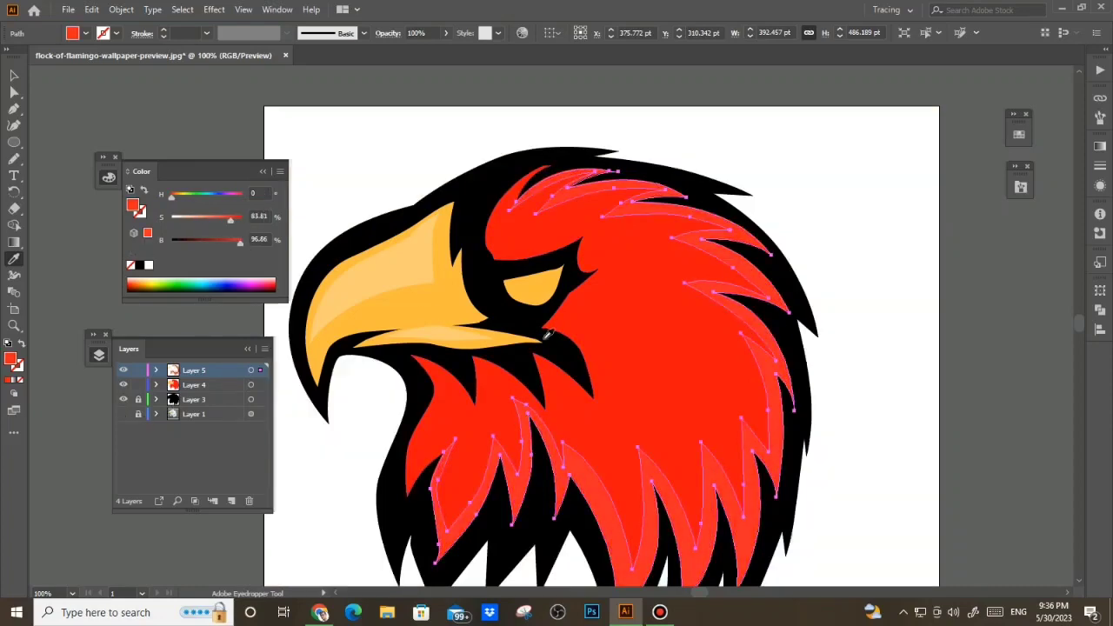
pyautogui.hotkey('ctrl', '-')
pyautogui.press('v')
pyautogui.click(391, 169)
pyautogui.moveTo(444, 288); pyautogui.dragTo(737, 512)
pyautogui.click(757, 429)
pyautogui.hotkey('ctrl', '-')
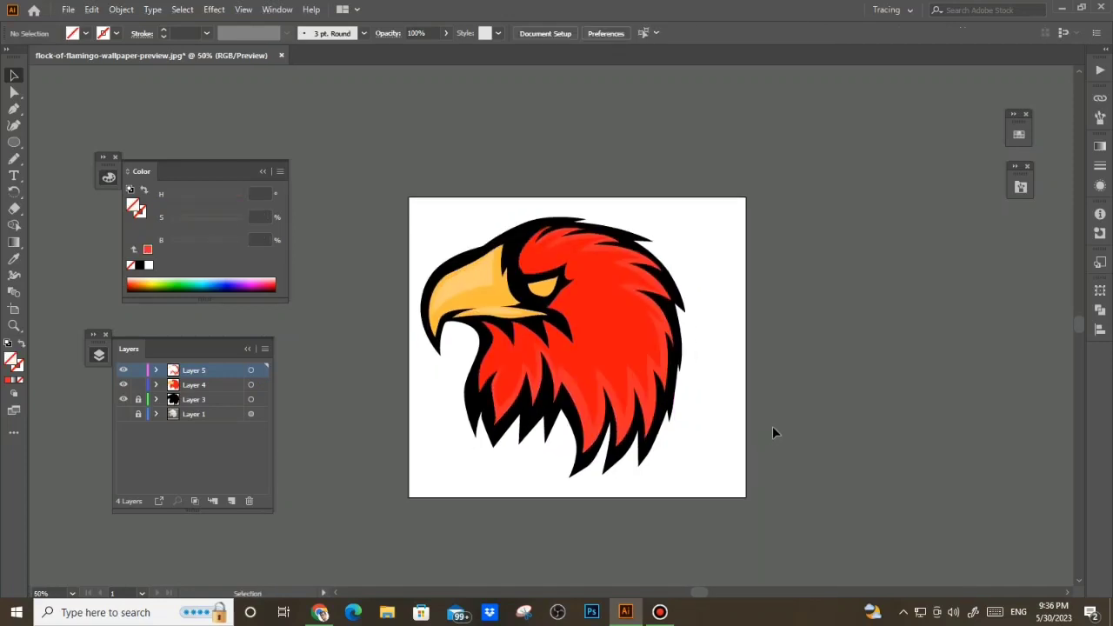
# Enlarge the artboard around the eagle head with extra margin on every side, making it 918 pt wide
pyautogui.hotkey('ctrl', '-')
pyautogui.hotkey('shift', 'o')
pyautogui.moveTo(528, 377); pyautogui.dragTo(493, 377)
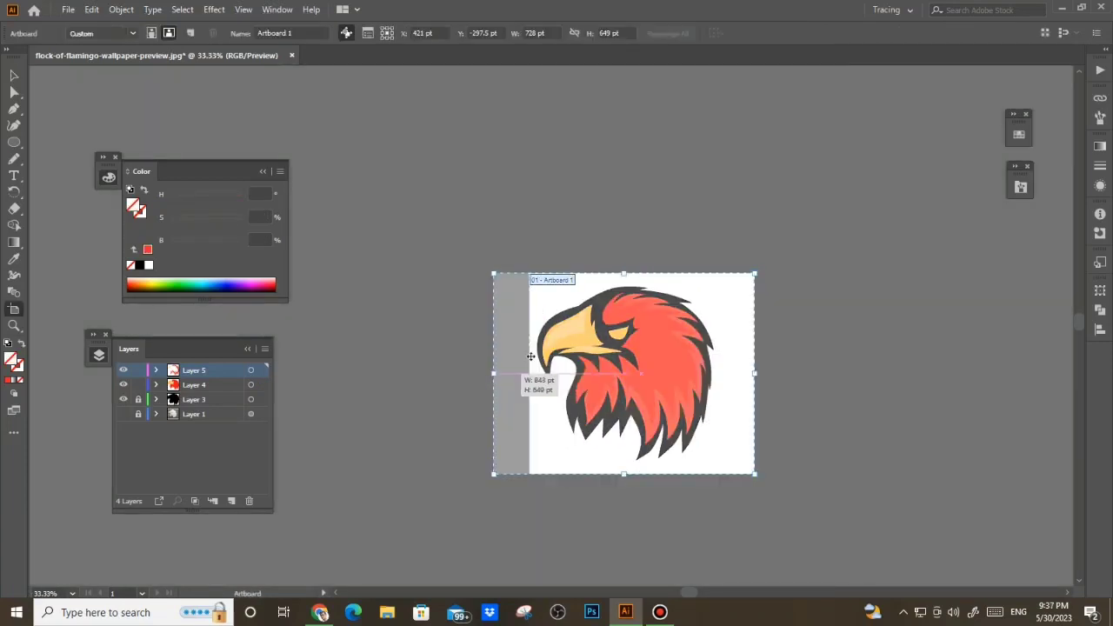
pyautogui.moveTo(631, 273); pyautogui.dragTo(631, 248)
pyautogui.moveTo(754, 362); pyautogui.dragTo(778, 361)
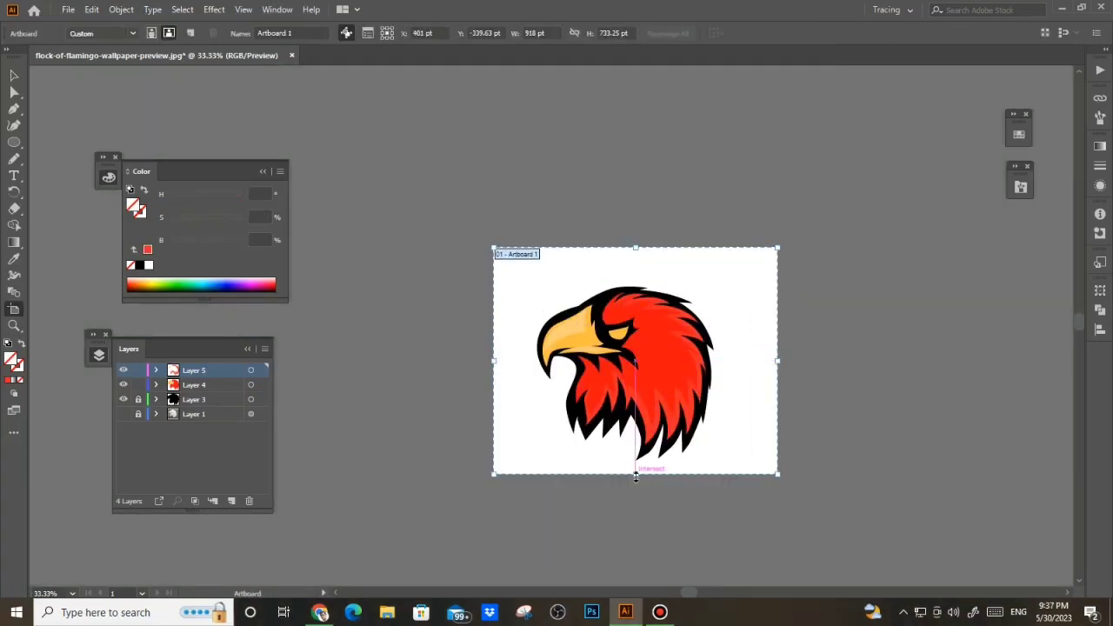
pyautogui.press('Escape')
# Draw a pale yellow half-moon highlight inside the eye with the Pencil tool, using hue 38.48, saturation 36.08% and brightness 100%
pyautogui.hotkey('ctrl', '+')
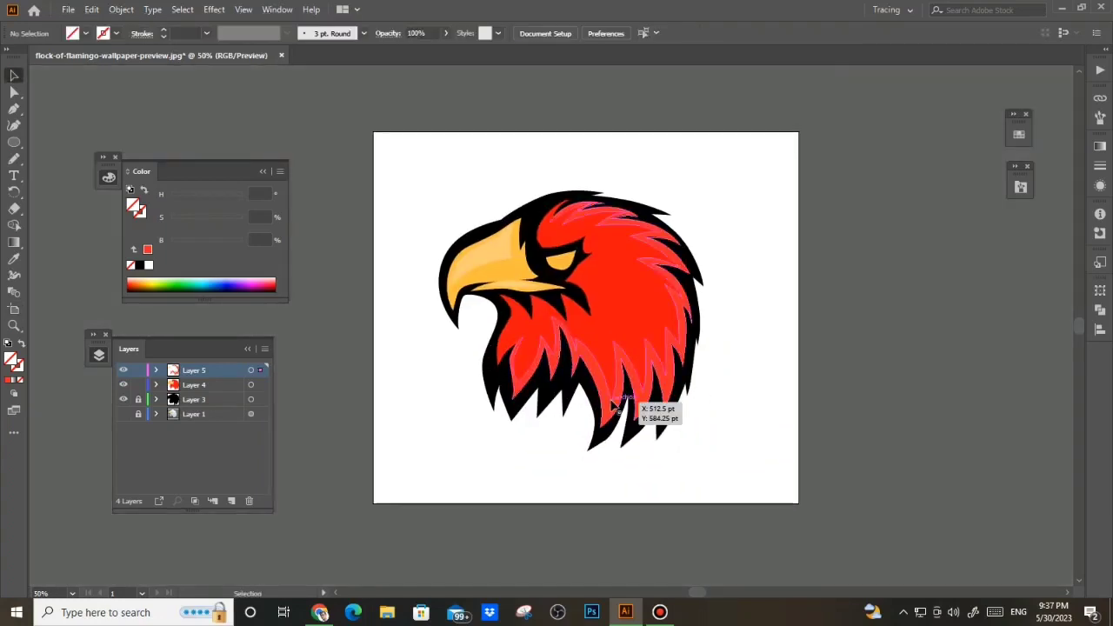
pyautogui.click(623, 403)
pyautogui.moveTo(233, 221); pyautogui.dragTo(198, 224)
pyautogui.click(400, 367)
pyautogui.press('n')
pyautogui.scroll(7, 551, 264)
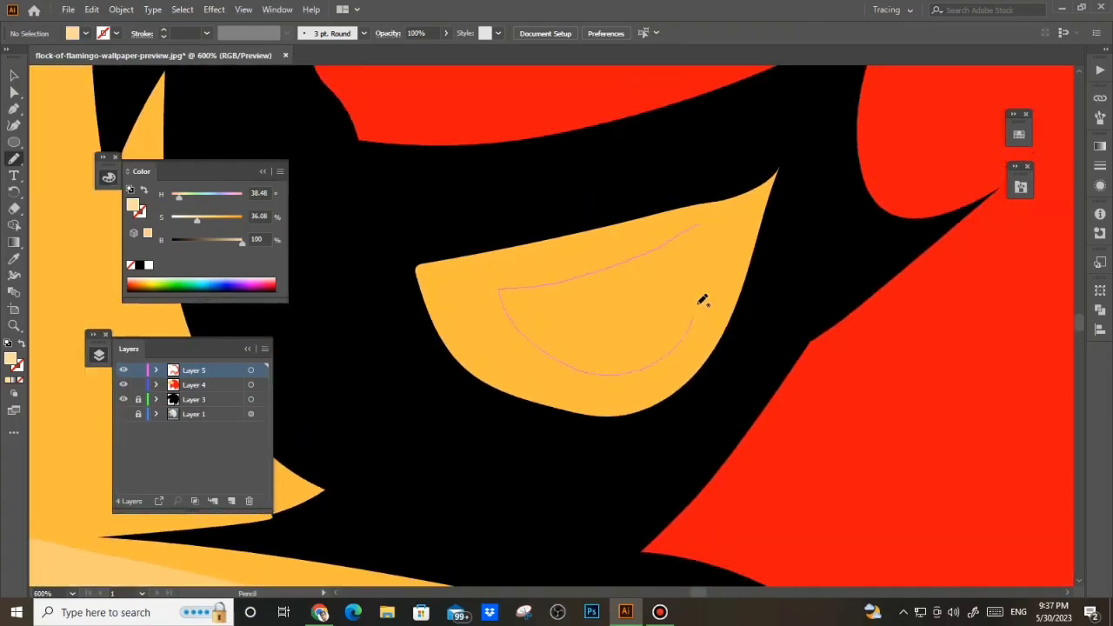
pyautogui.moveTo(716, 220); pyautogui.dragTo(699, 224)
# Move the new highlight slightly left and down within the eye and deselect it
pyautogui.press('v')
pyautogui.moveTo(643, 338); pyautogui.dragTo(618, 350)
pyautogui.scroll(-6, 591, 357)
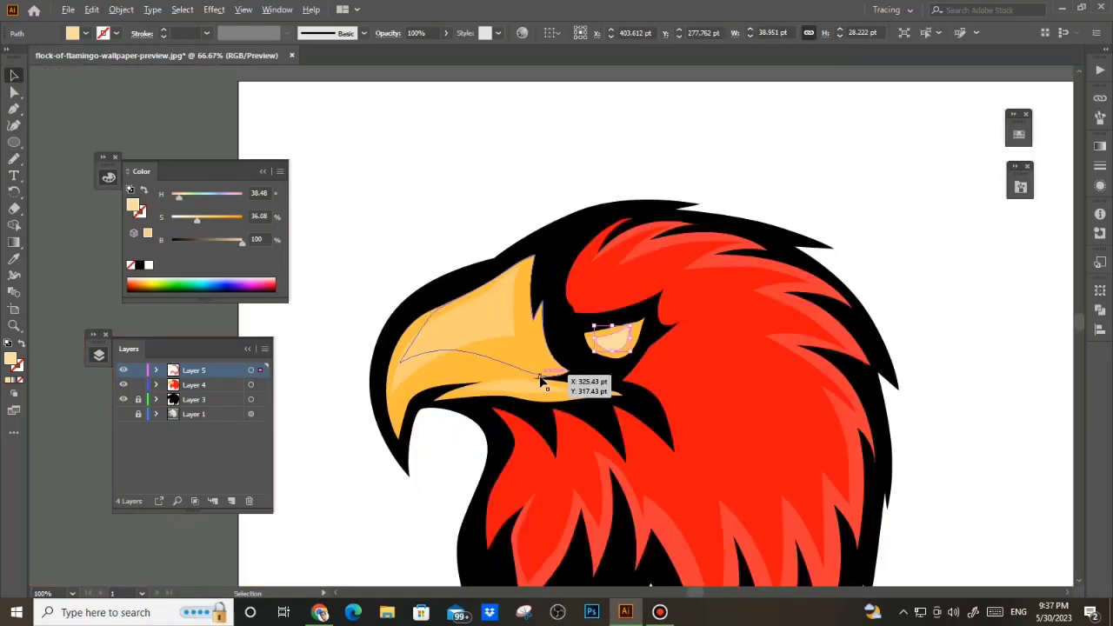
pyautogui.click(916, 504)
pyautogui.scroll(-3, 843, 419)
pyautogui.moveTo(916, 504); pyautogui.dragTo(762, 392)
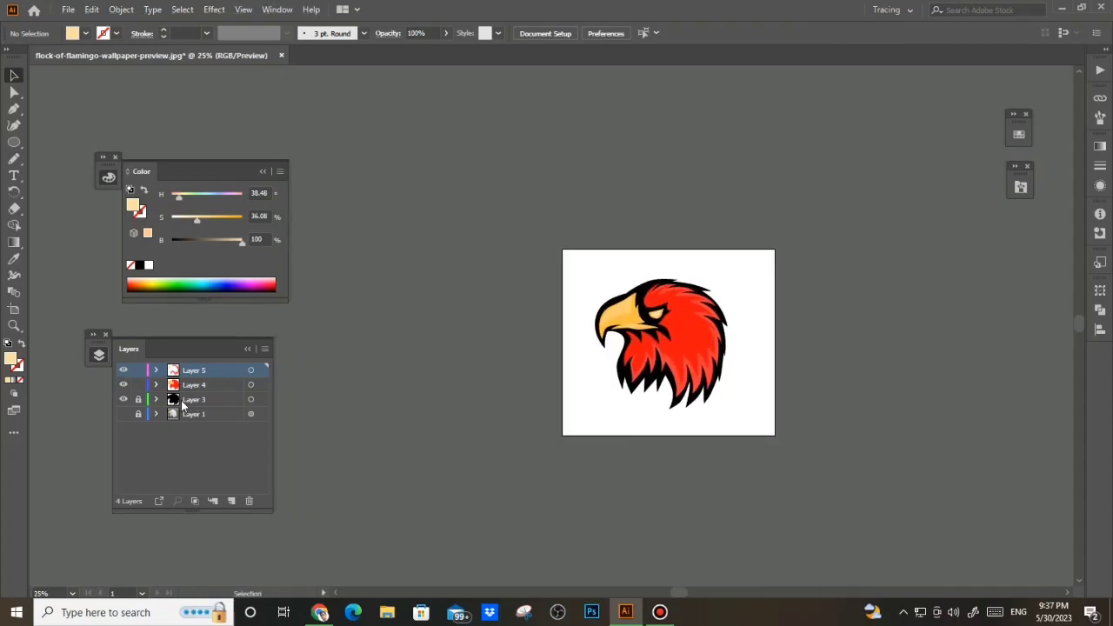
# Unlock and expand Layer 3, select the black silhouette path, and paste a copy of it in front
pyautogui.click(200, 414)
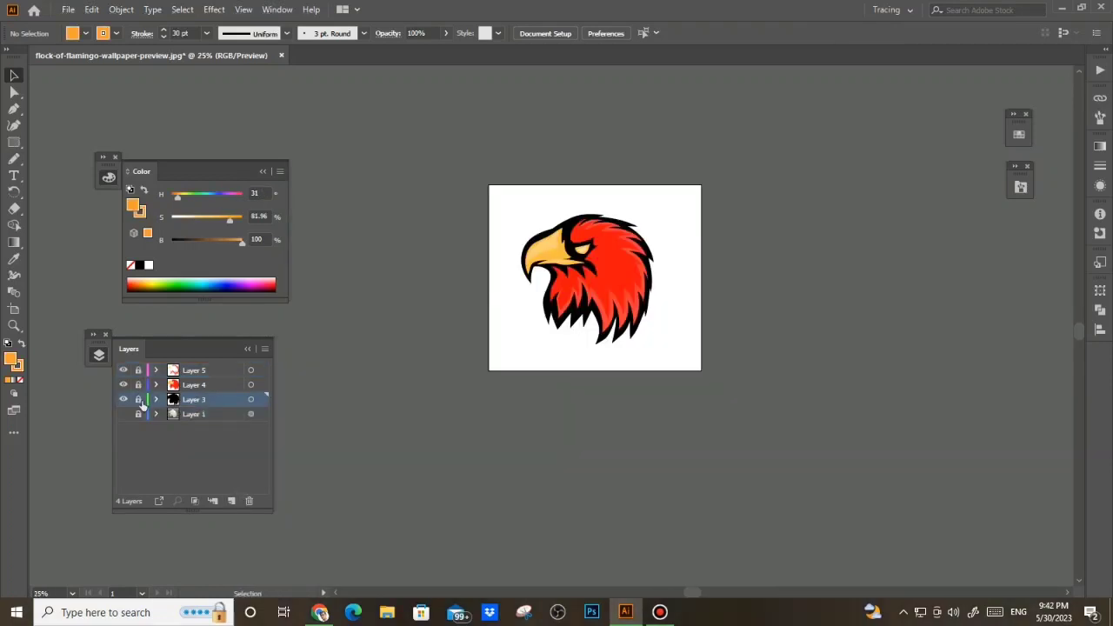
pyautogui.click(156, 399)
pyautogui.click(250, 414)
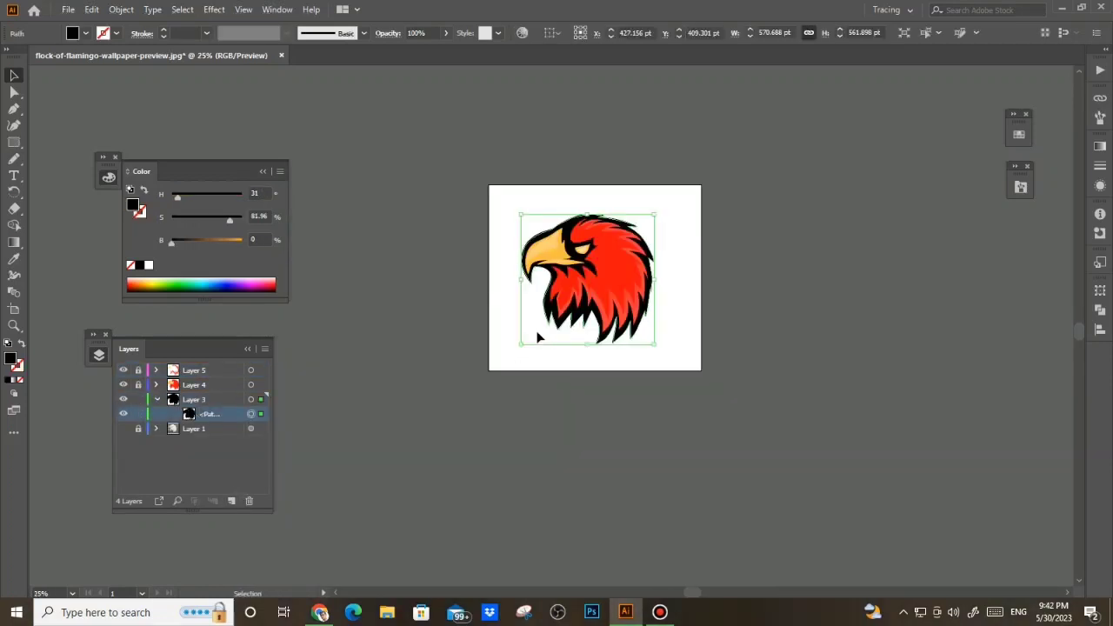
pyautogui.hotkey('ctrl', '+')
pyautogui.hotkey('ctrl', 'c')
pyautogui.hotkey('ctrl', 'f')
# Outline the front silhouette copy with a 15 pt outside-aligned golden stroke at hue 38.05, saturation 82% and brightness 98.04%
pyautogui.click(141, 212)
pyautogui.moveTo(173, 243); pyautogui.dragTo(228, 244)
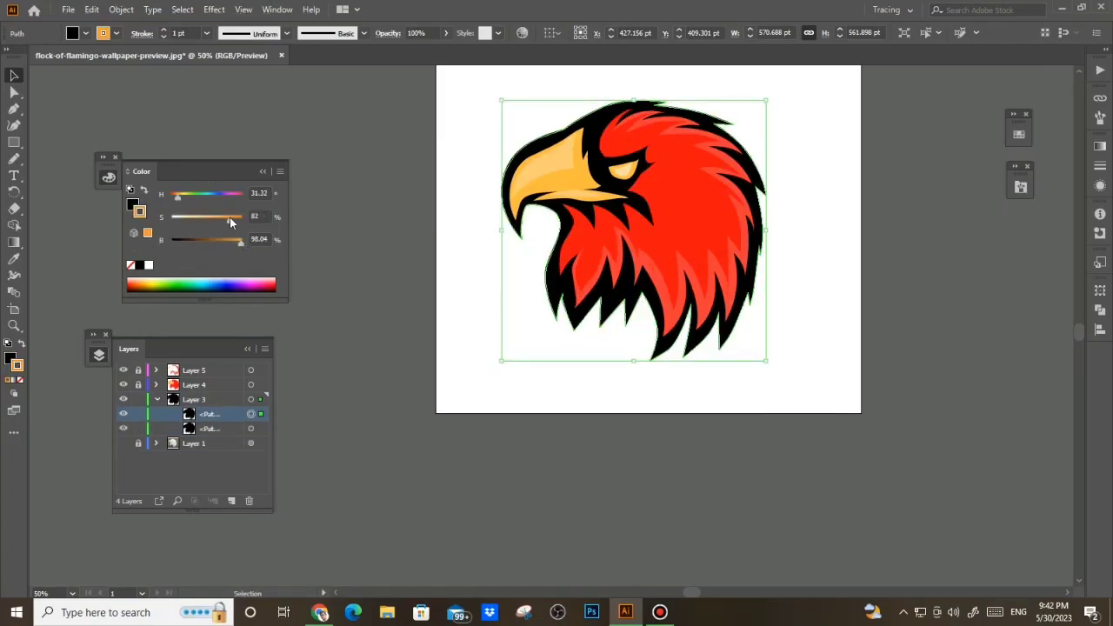
pyautogui.click(162, 31)
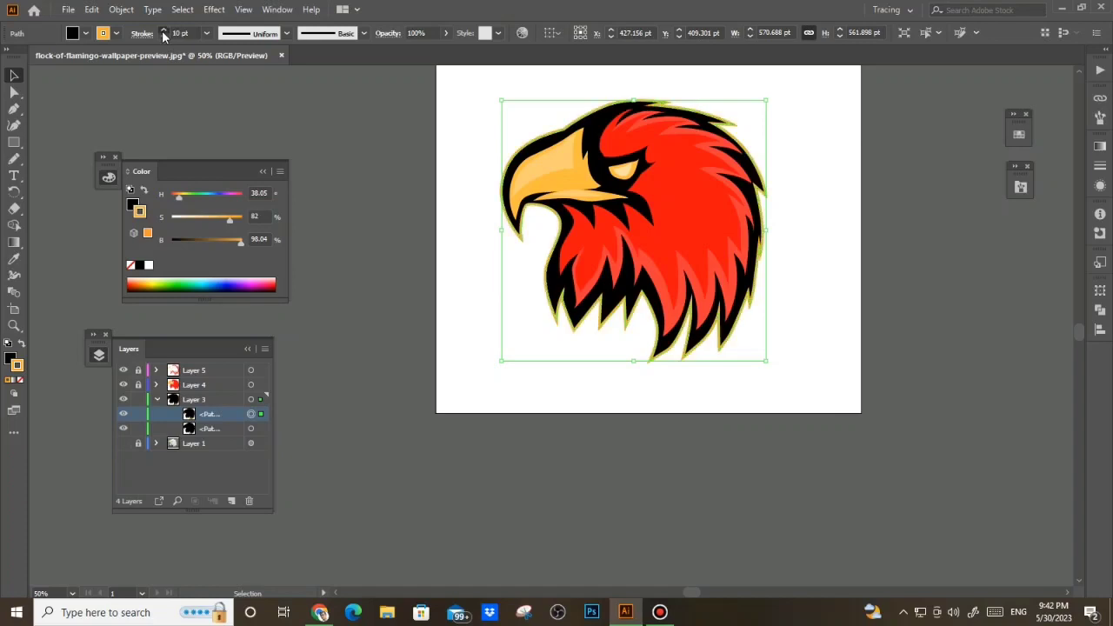
pyautogui.click(1099, 166)
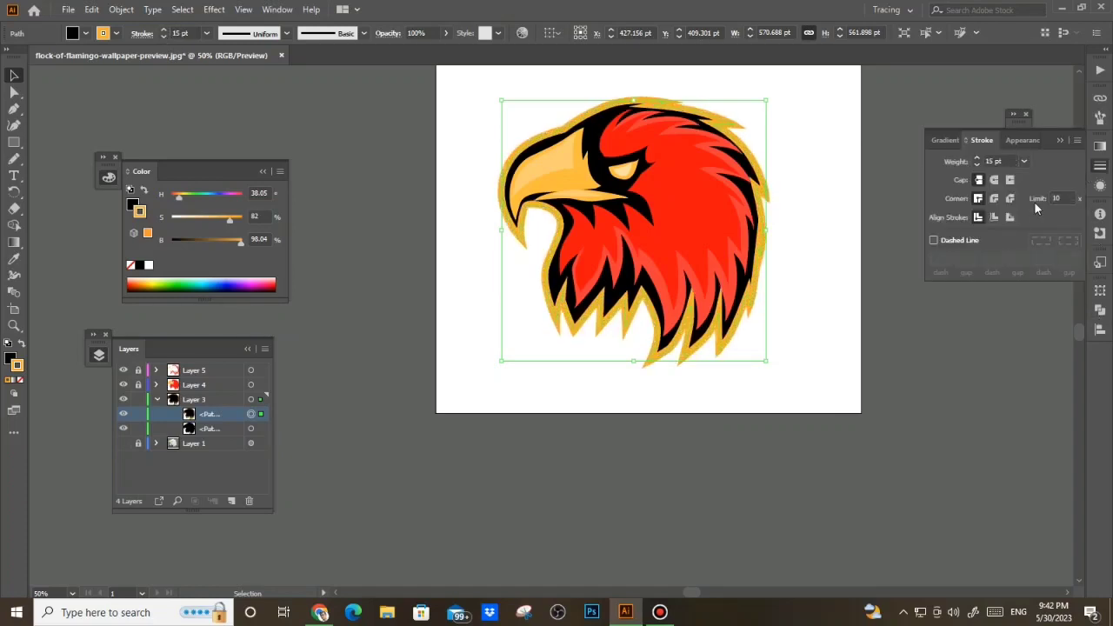
pyautogui.click(1010, 217)
pyautogui.click(1059, 141)
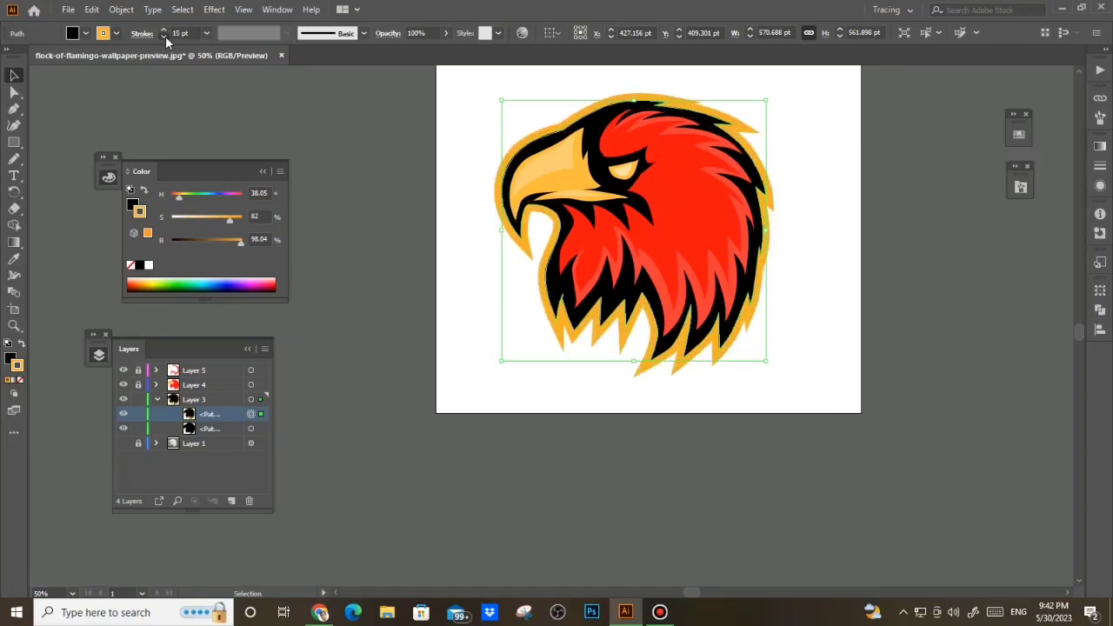
pyautogui.click(354, 127)
# Collapse Layer 3 and add a new empty layer directly above Layer 1
pyautogui.click(156, 399)
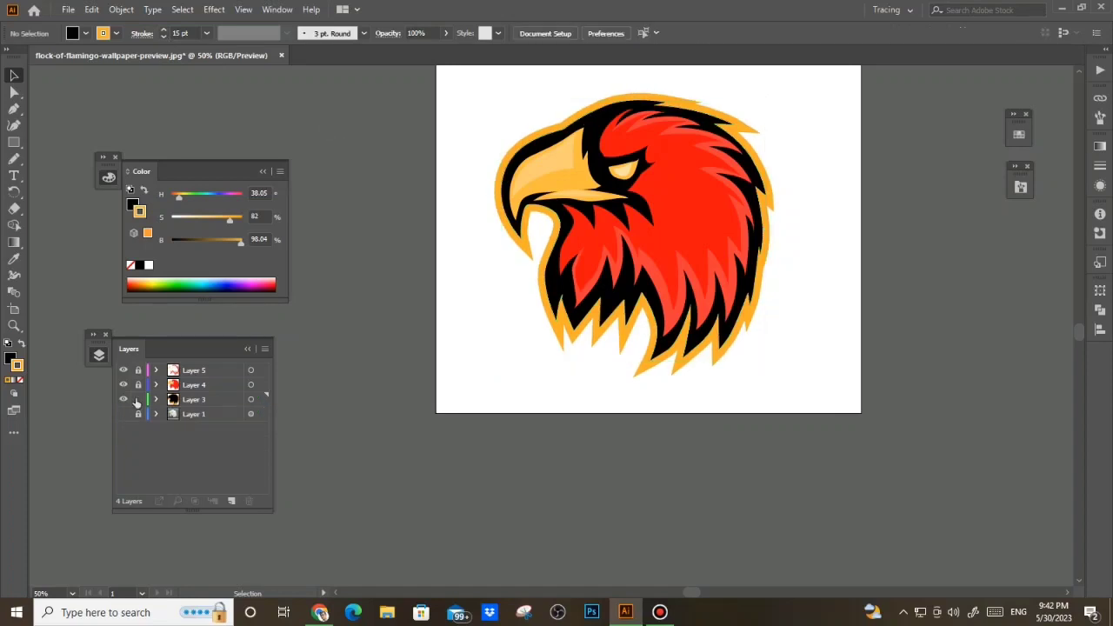
pyautogui.click(196, 415)
pyautogui.click(231, 500)
# Select the black silhouette path in Layer 3 and place a duplicate of it behind the original
pyautogui.scroll(-1, 506, 377)
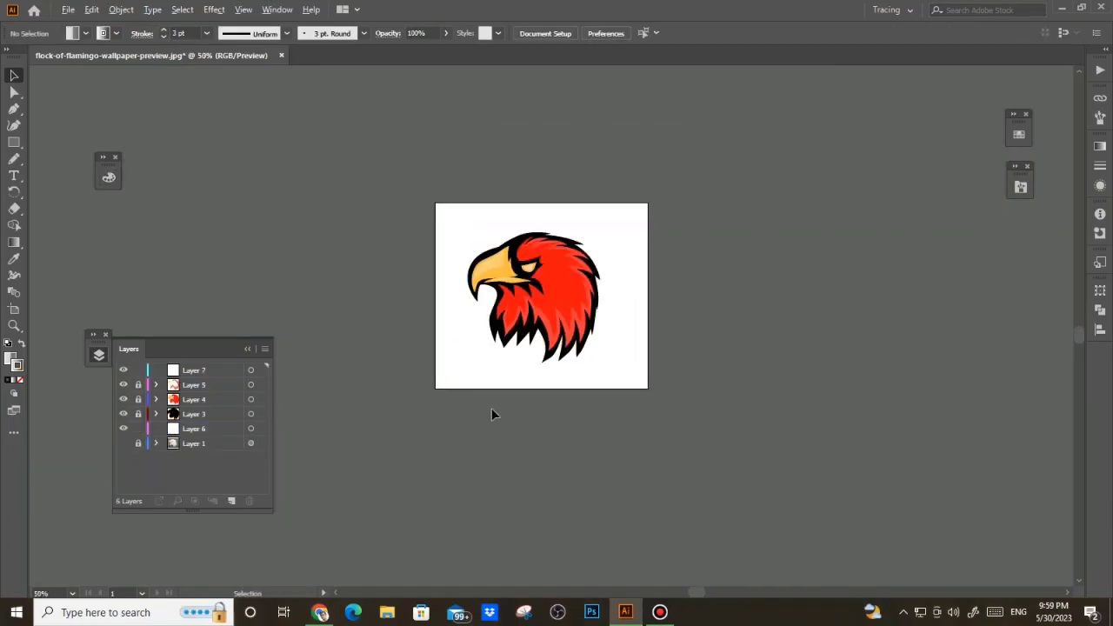
pyautogui.scroll(3, 492, 415)
pyautogui.scroll(3, 529, 492)
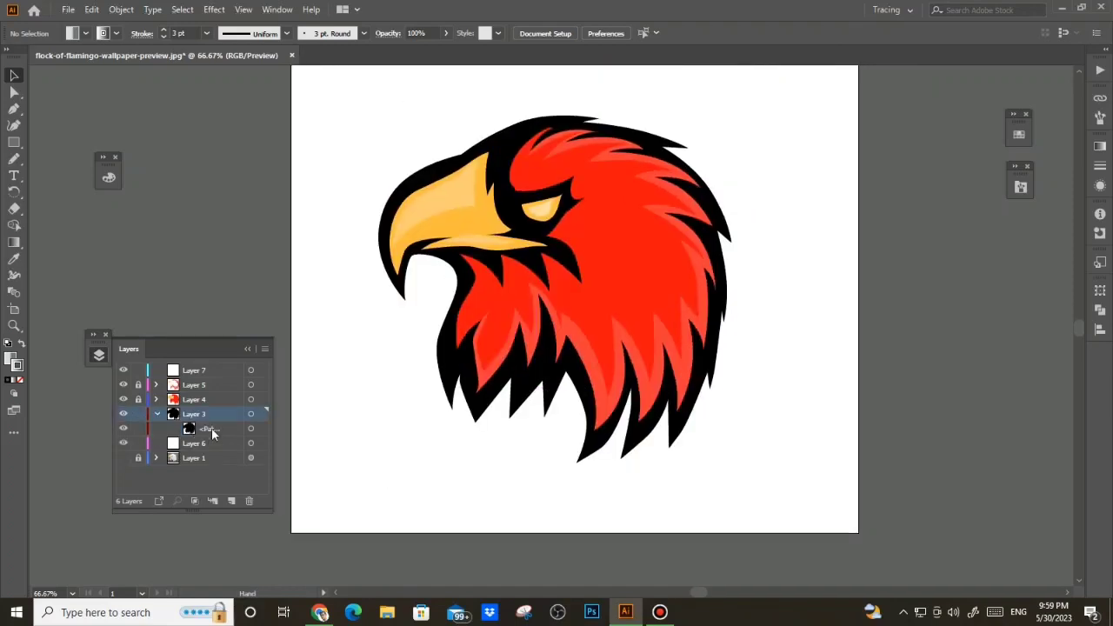
pyautogui.click(250, 427)
pyautogui.scroll(-1, 509, 435)
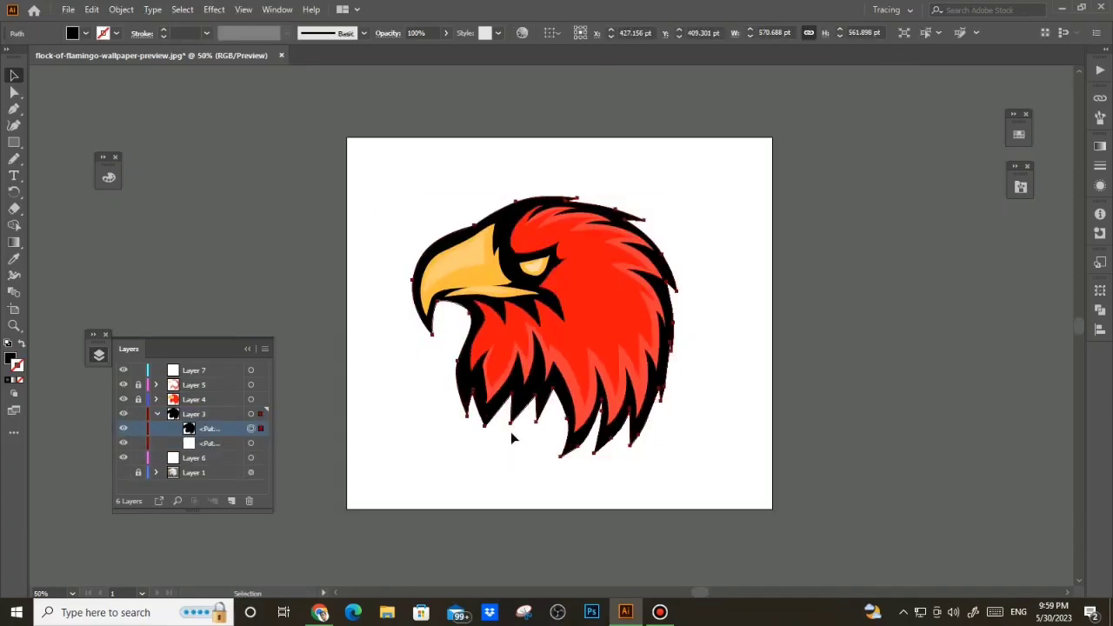
pyautogui.hotkey('ctrl', '[')
# Fill the rear silhouette copy with the beak's golden yellow using the Eyedropper tool
pyautogui.scroll(2, 516, 381)
pyautogui.moveTo(534, 404); pyautogui.dragTo(565, 420)
pyautogui.press('i')
pyautogui.scroll(-1, 494, 296)
# Give the rear silhouette copy a 19 pt stroke in the same yellow (RGB 255, 187, 66), aligned to the outside
pyautogui.click(108, 177)
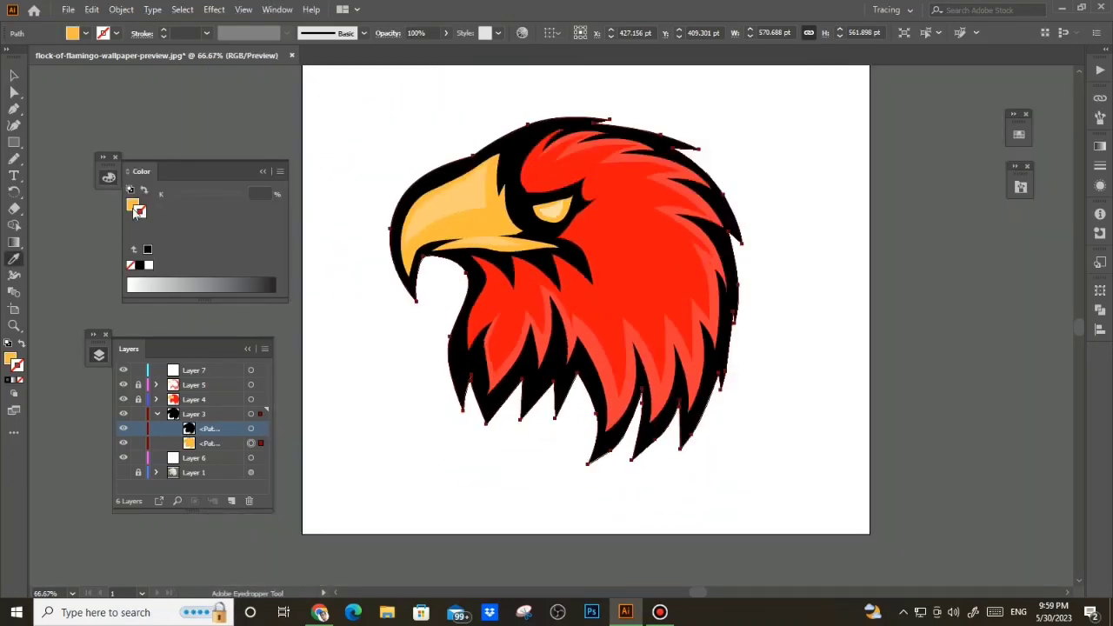
pyautogui.click(146, 253)
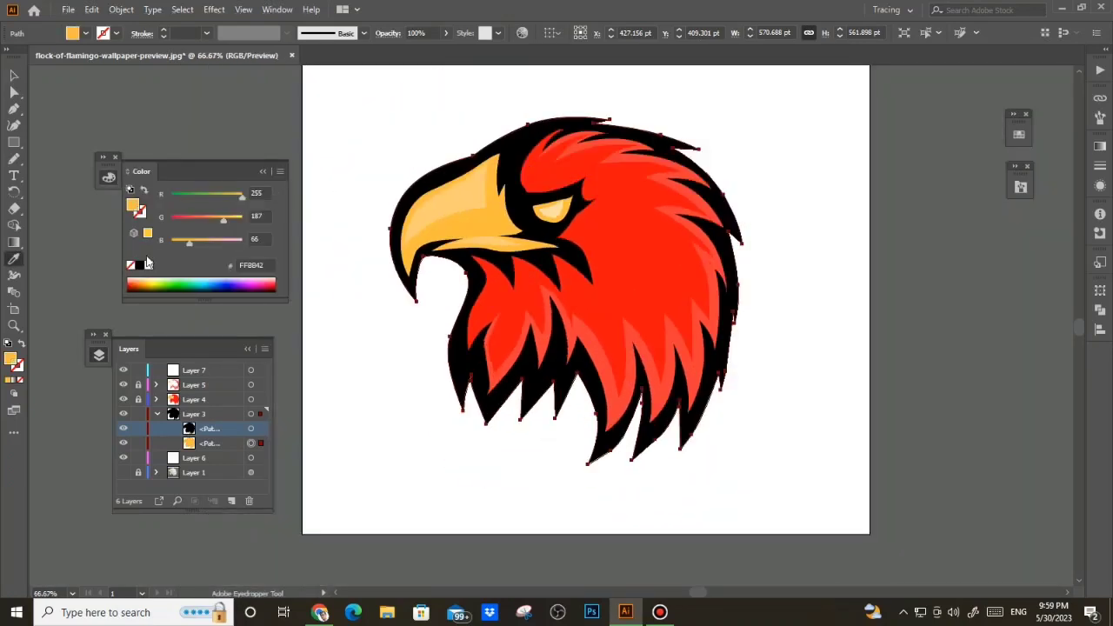
pyautogui.click(1099, 166)
pyautogui.click(1008, 217)
pyautogui.click(1058, 143)
pyautogui.click(165, 31)
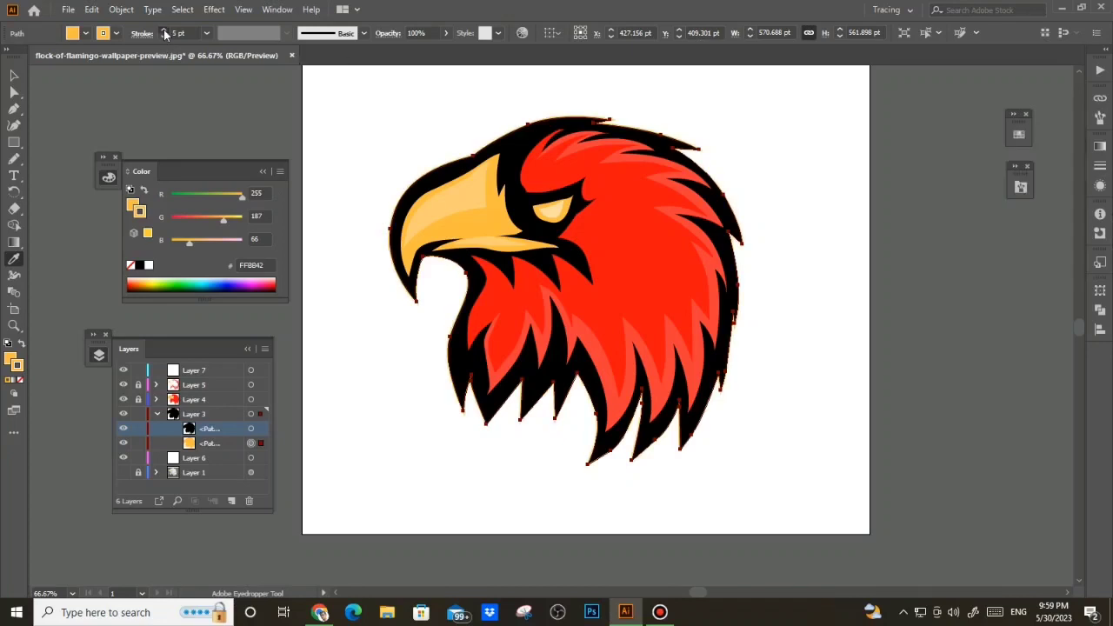
pyautogui.click(164, 31)
pyautogui.click(164, 30)
pyautogui.click(164, 30)
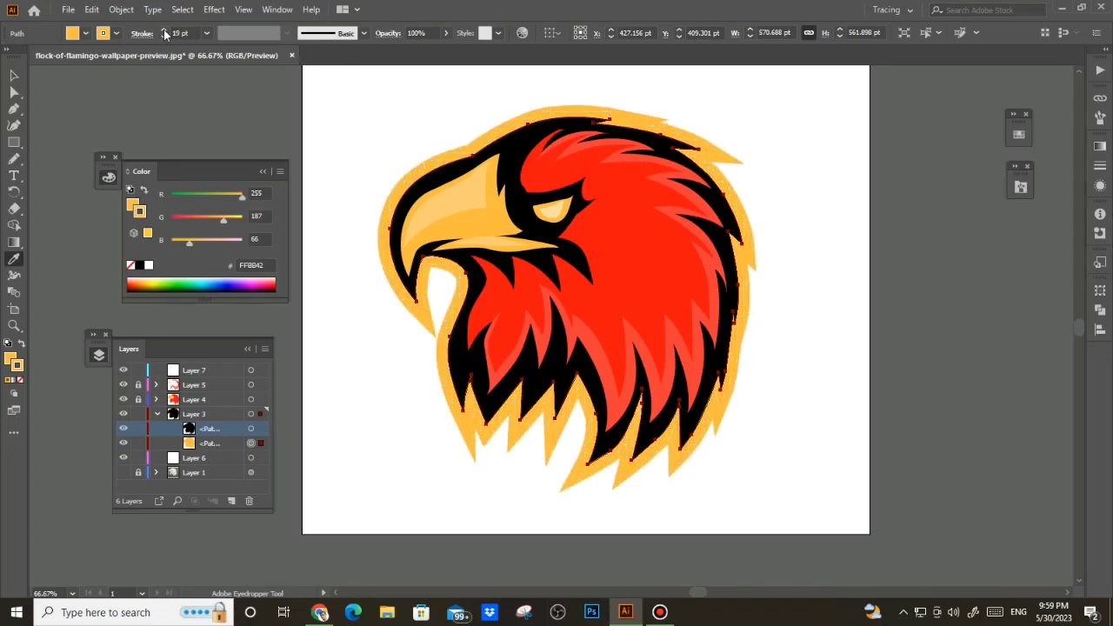
# Round all corners of the yellow outline path by 1.42 pt with the Direct Selection tool and deselect it
pyautogui.scroll(1, 421, 268)
pyautogui.press('a')
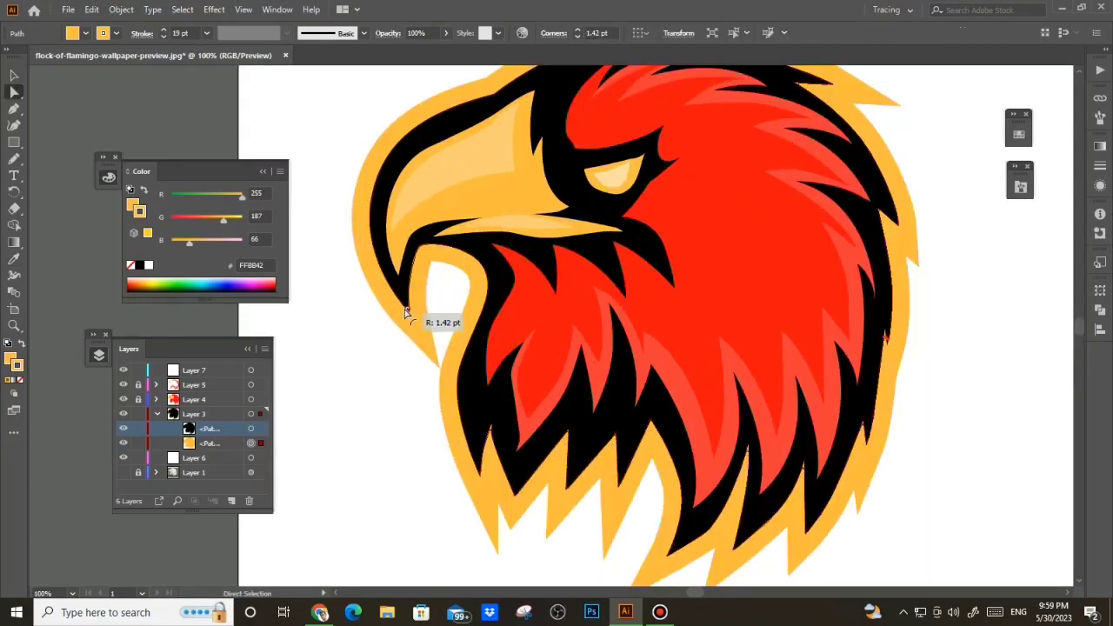
pyautogui.scroll(-1, 777, 207)
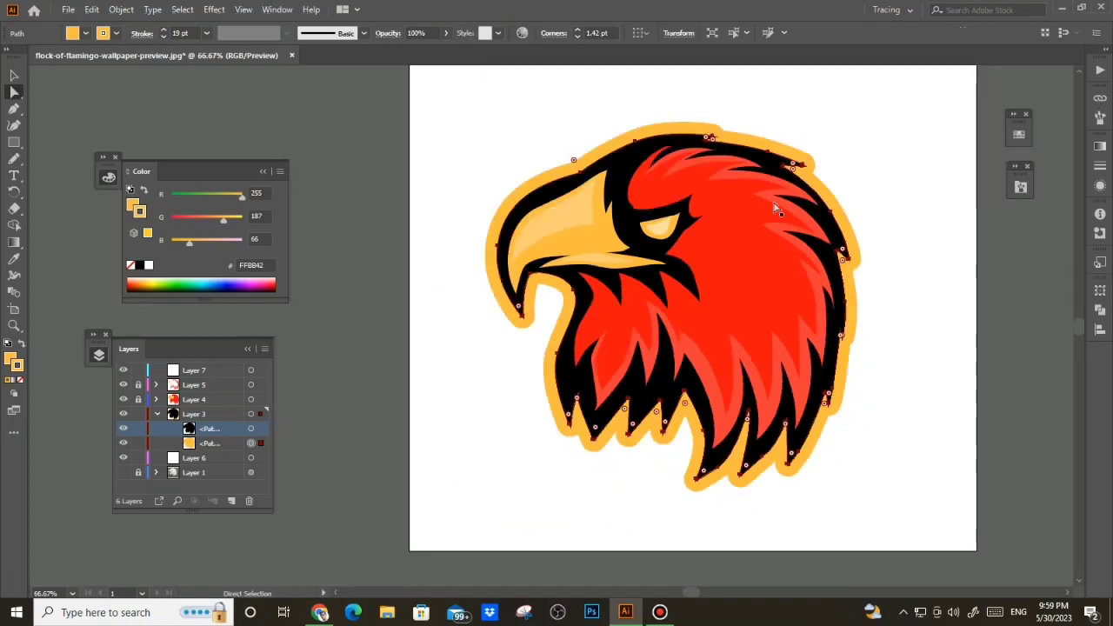
pyautogui.press('v')
pyautogui.click(880, 128)
# Collapse and lock Layer 3
pyautogui.moveTo(958, 314); pyautogui.dragTo(920, 275)
pyautogui.moveTo(873, 427); pyautogui.dragTo(875, 411)
pyautogui.click(156, 415)
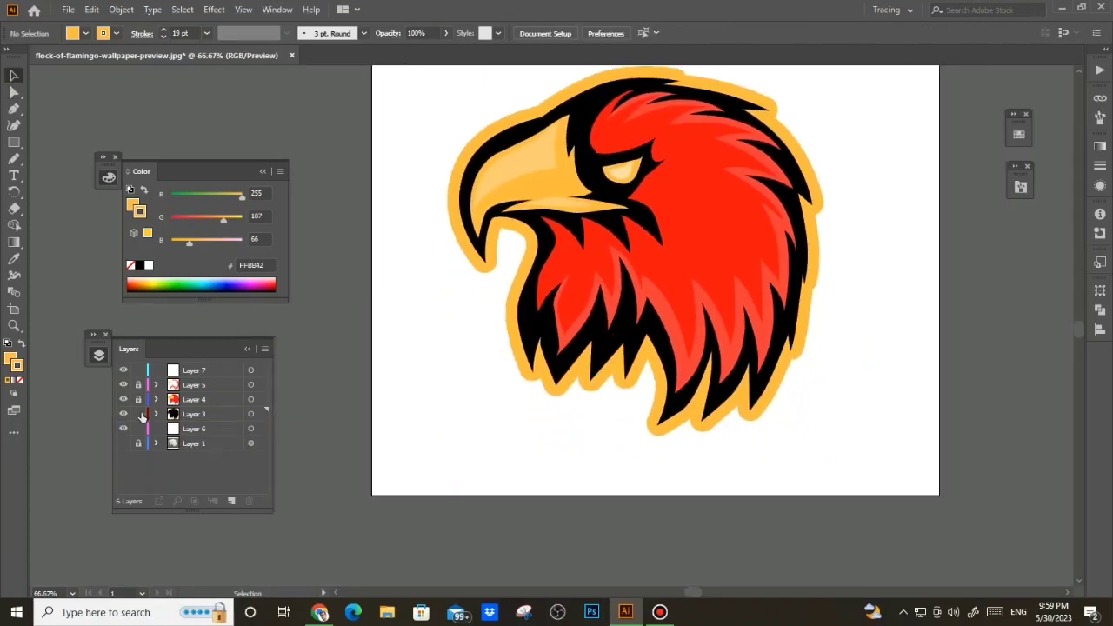
pyautogui.scroll(-1, 521, 456)
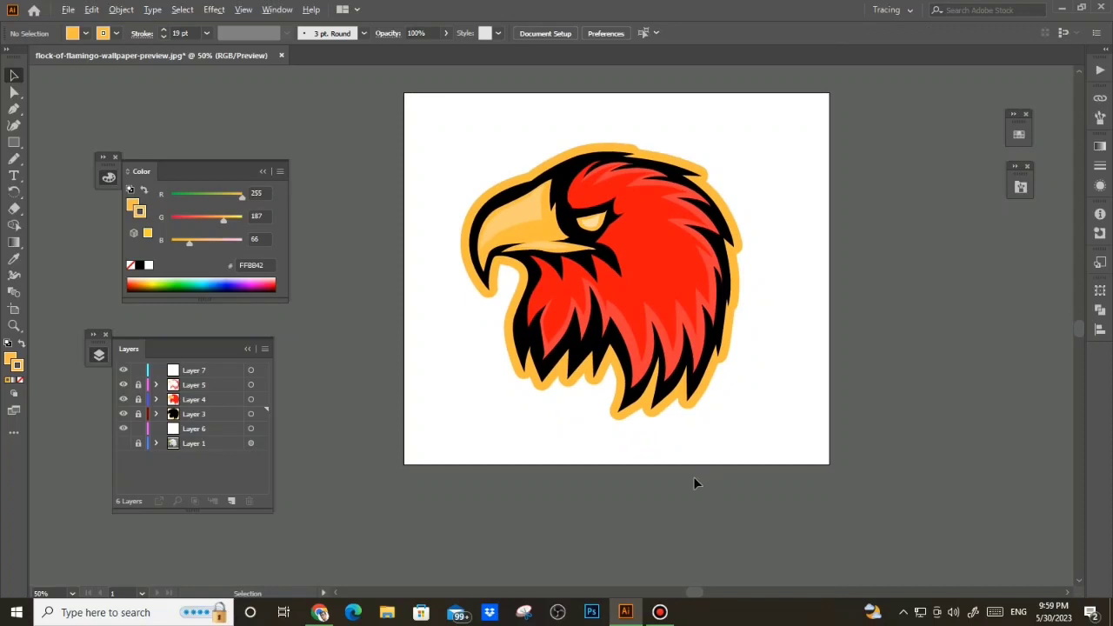
pyautogui.scroll(-1, 693, 476)
pyautogui.click(659, 612)
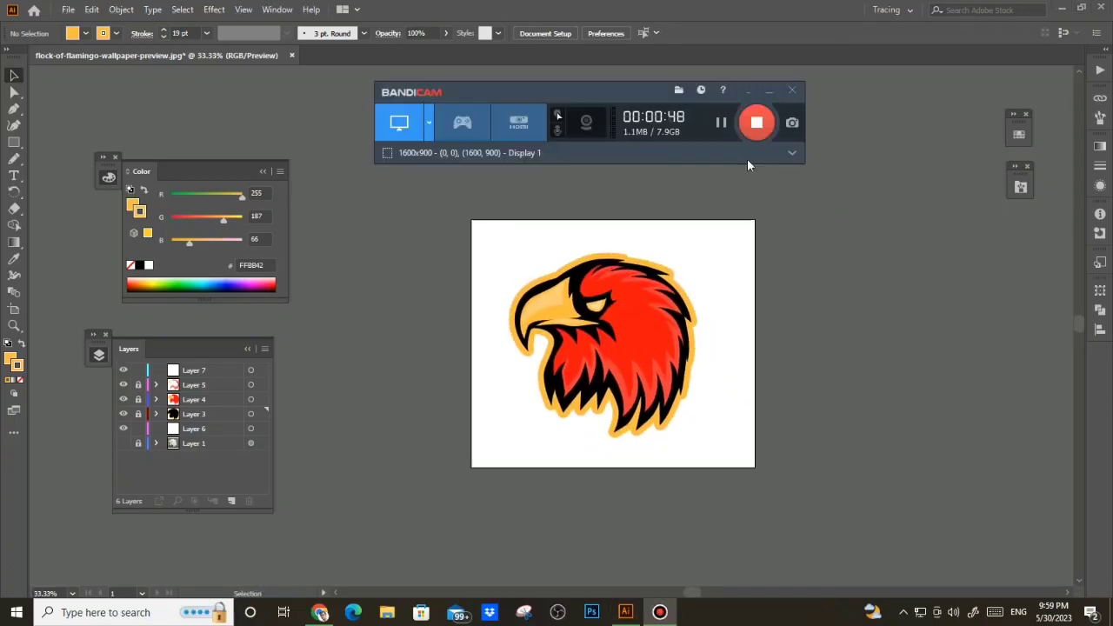
pyautogui.click(786, 249)
pyautogui.moveTo(735, 471); pyautogui.dragTo(712, 404)
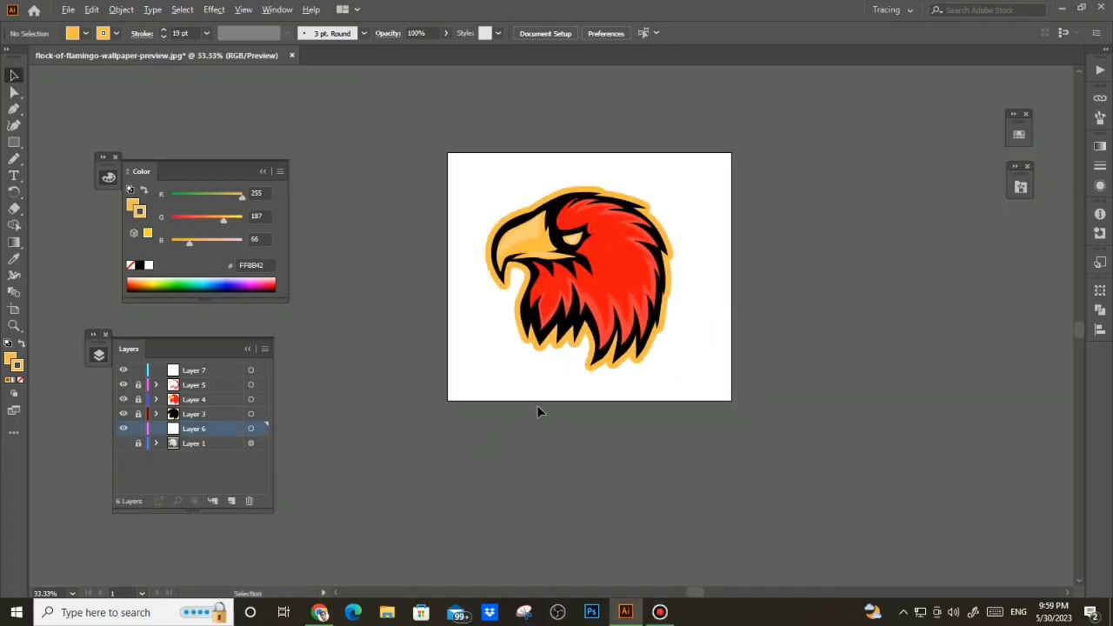
# Place a line of placeholder text on Layer 7 below the eagle and enlarge it to about 116.59 pt
pyautogui.click(206, 371)
pyautogui.scroll(1, 565, 417)
pyautogui.press('t')
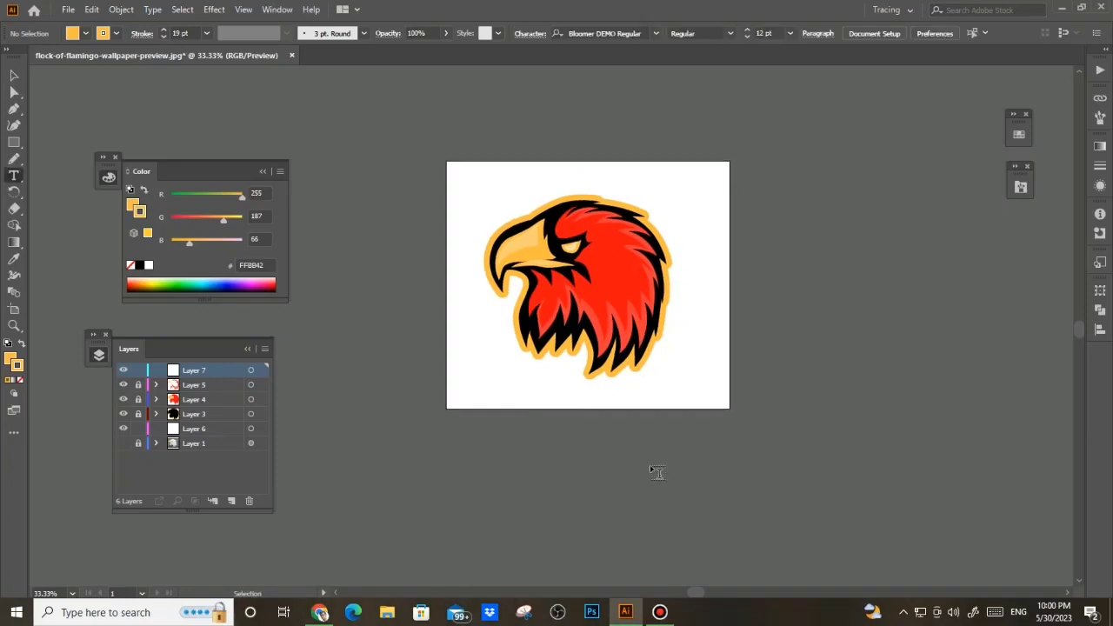
pyautogui.moveTo(656, 471); pyautogui.dragTo(725, 477)
pyautogui.click(619, 432)
pyautogui.click(14, 77)
pyautogui.moveTo(674, 449); pyautogui.dragTo(618, 397)
# Replace the placeholder text with "Eagle", reposition it under the eagle head and enlarge it to about 215.17 pt
pyautogui.scroll(2, 541, 384)
pyautogui.press('t')
pyautogui.click(541, 384)
pyautogui.hotkey('ctrl', 'a')
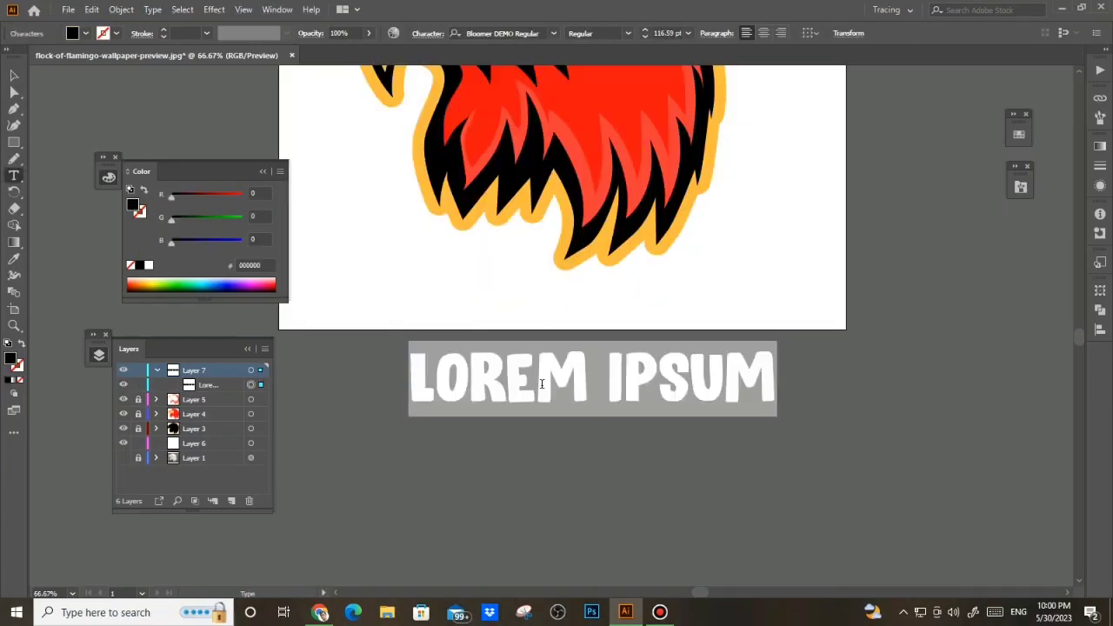
pyautogui.write('Eagle')
pyautogui.press('Escape')
pyautogui.moveTo(533, 380); pyautogui.dragTo(649, 350)
pyautogui.moveTo(676, 385); pyautogui.dragTo(741, 418)
# Set the Eagle text in Berlin Sans FB Demi Bold and apply All Caps
pyautogui.click(557, 32)
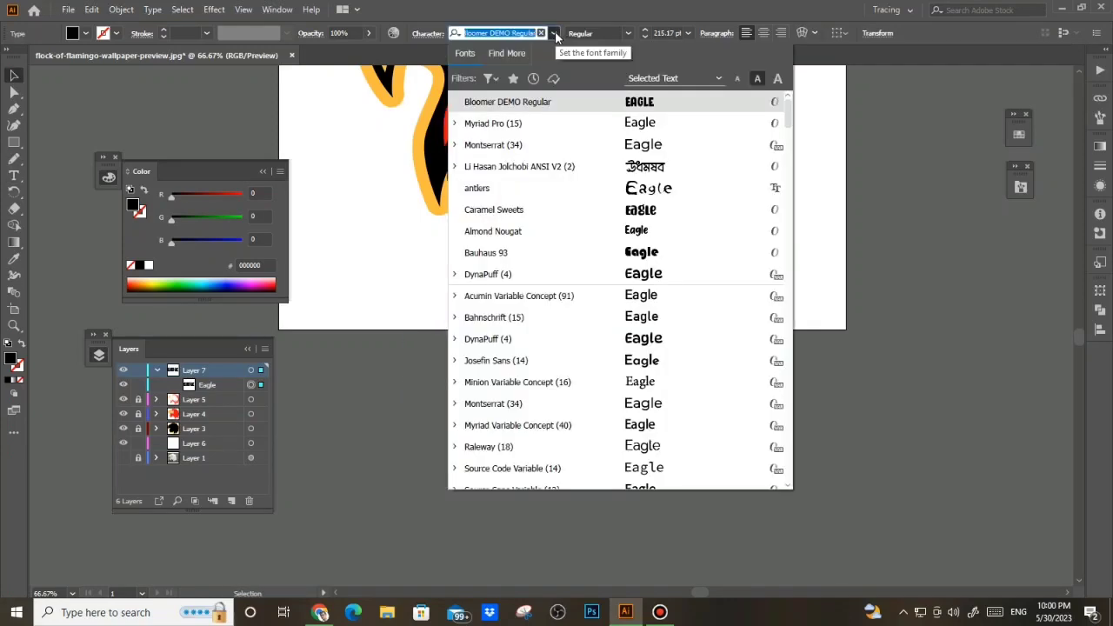
pyautogui.scroll(-10, 696, 252)
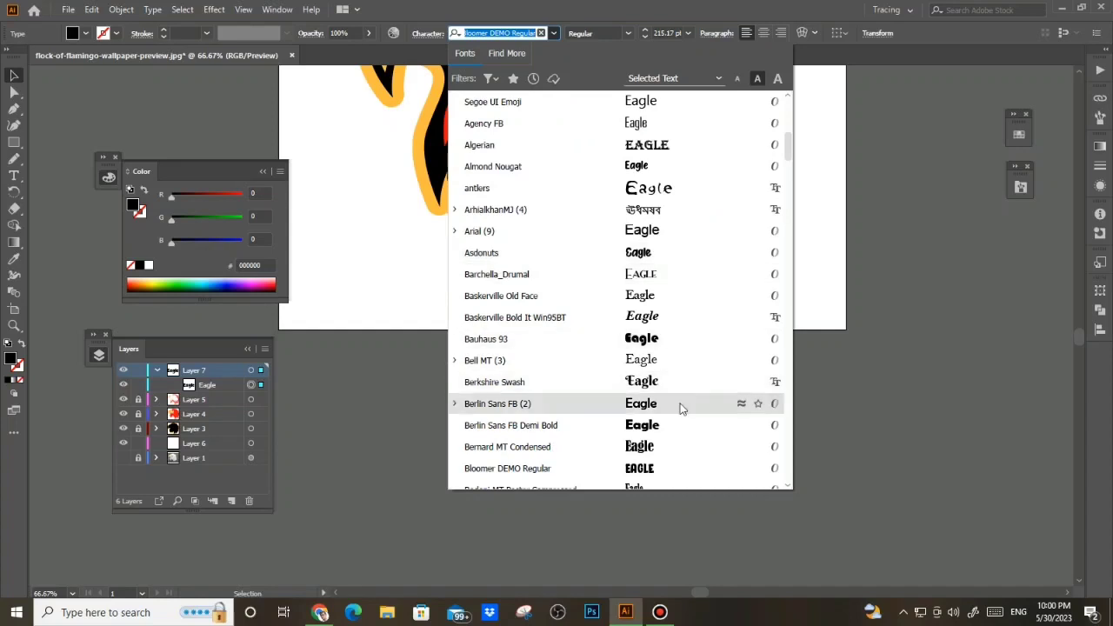
pyautogui.click(668, 424)
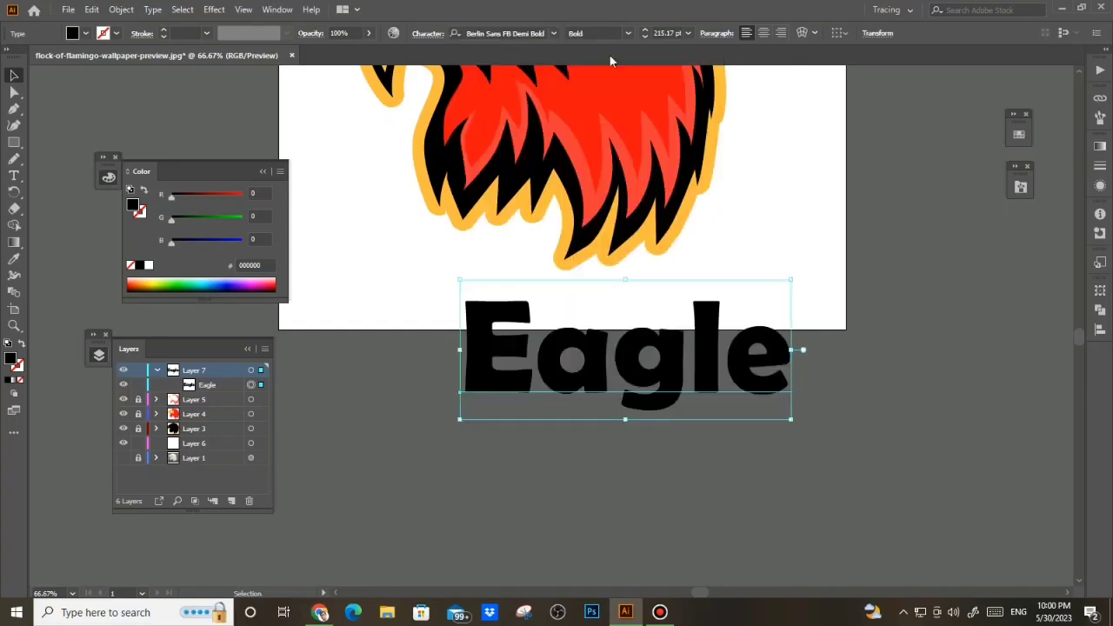
pyautogui.click(433, 35)
pyautogui.click(297, 176)
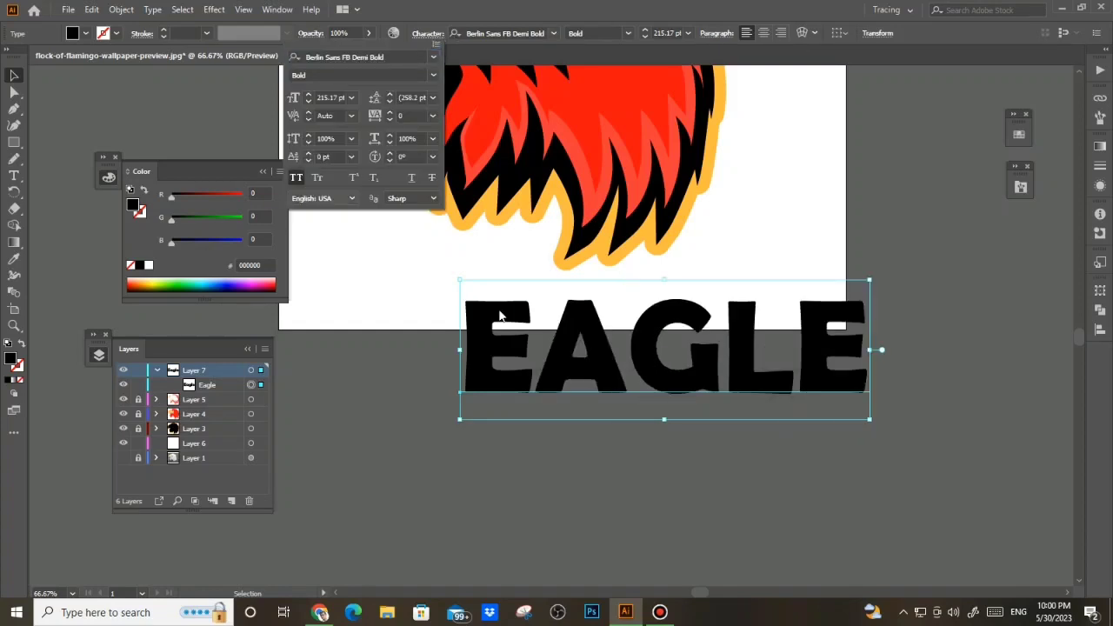
pyautogui.click(650, 401)
# Move the EAGLE text to just below the artboard, roughly centred under the eagle head, and deselect it
pyautogui.moveTo(602, 366); pyautogui.dragTo(533, 360)
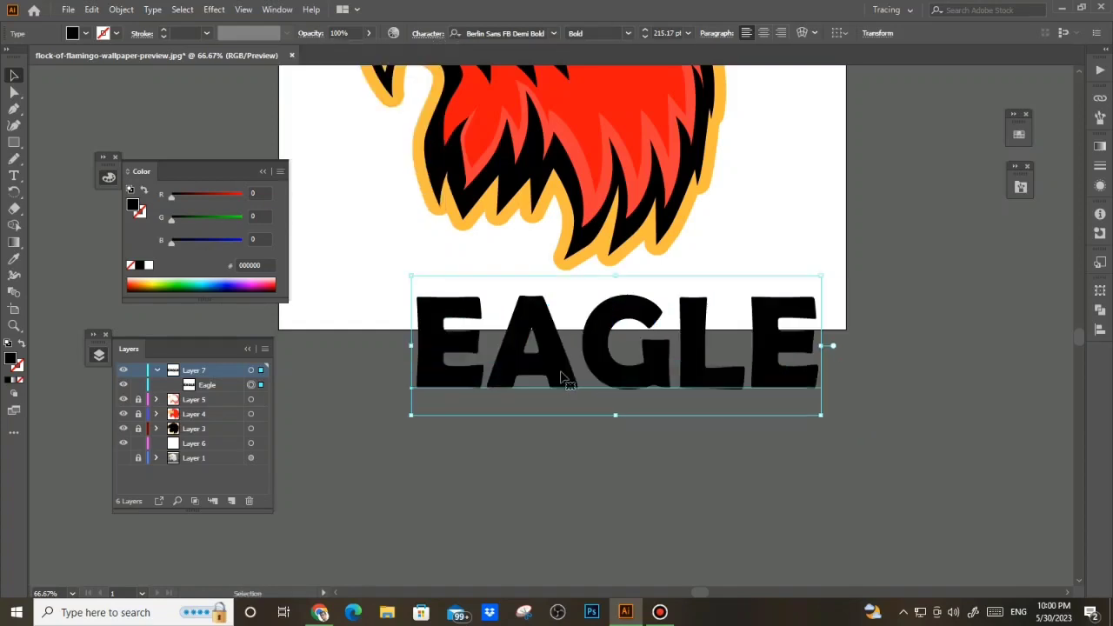
pyautogui.moveTo(630, 363); pyautogui.dragTo(634, 454)
pyautogui.scroll(-2, 657, 439)
pyautogui.scroll(2, 661, 457)
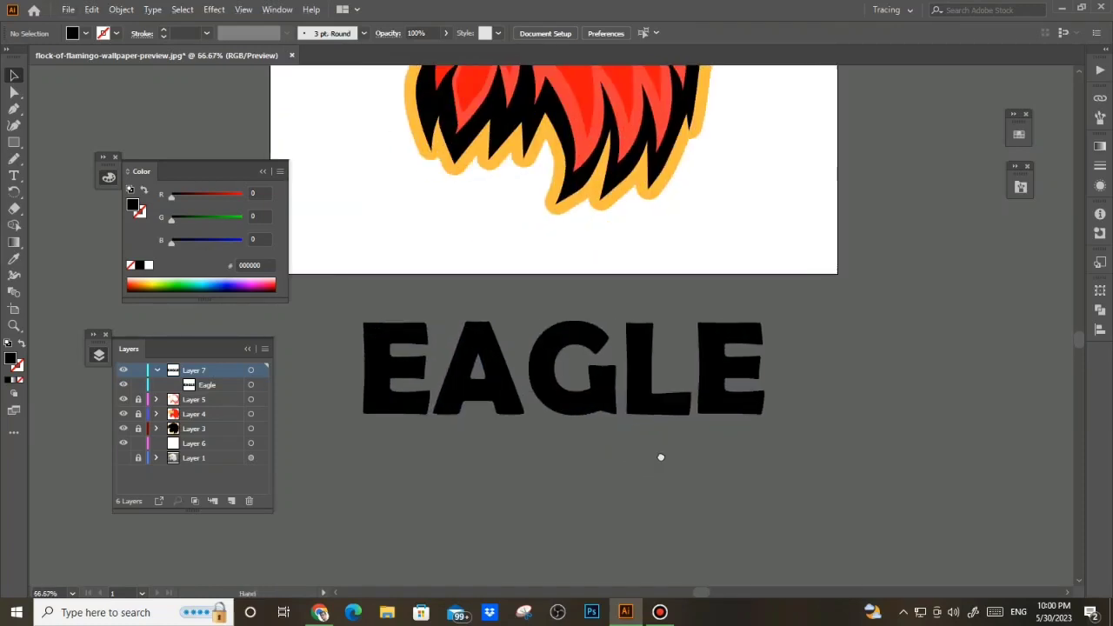
# Warp the EAGLE text with a horizontal Arc Lower style, using -10% bend and 0% distortion
pyautogui.click(617, 390)
pyautogui.scroll(-1, 639, 435)
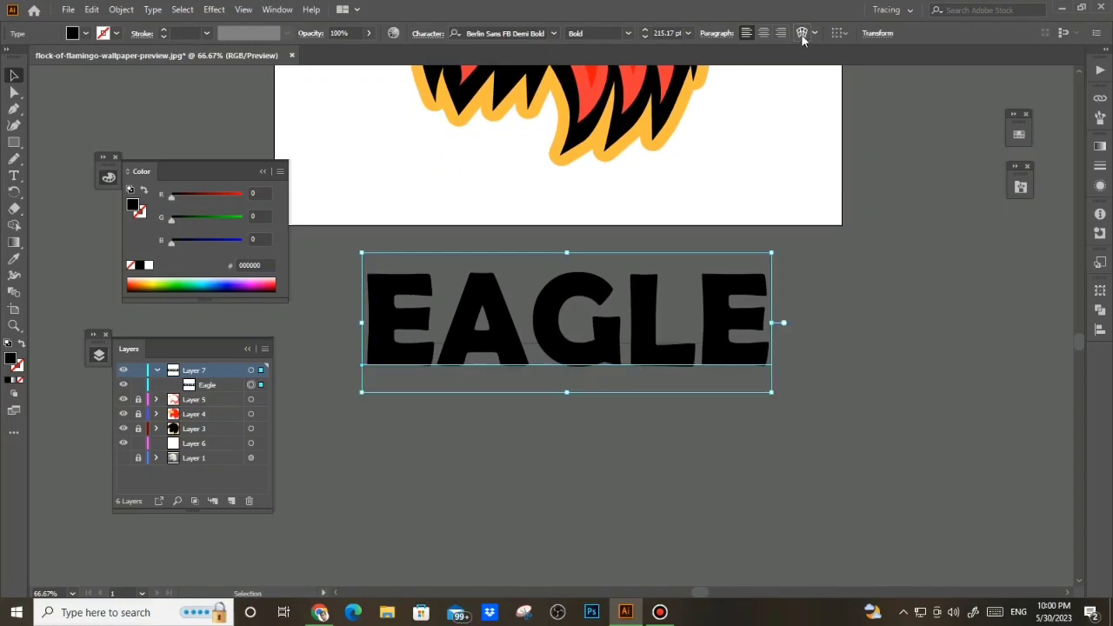
pyautogui.click(804, 32)
pyautogui.moveTo(822, 192); pyautogui.dragTo(829, 193)
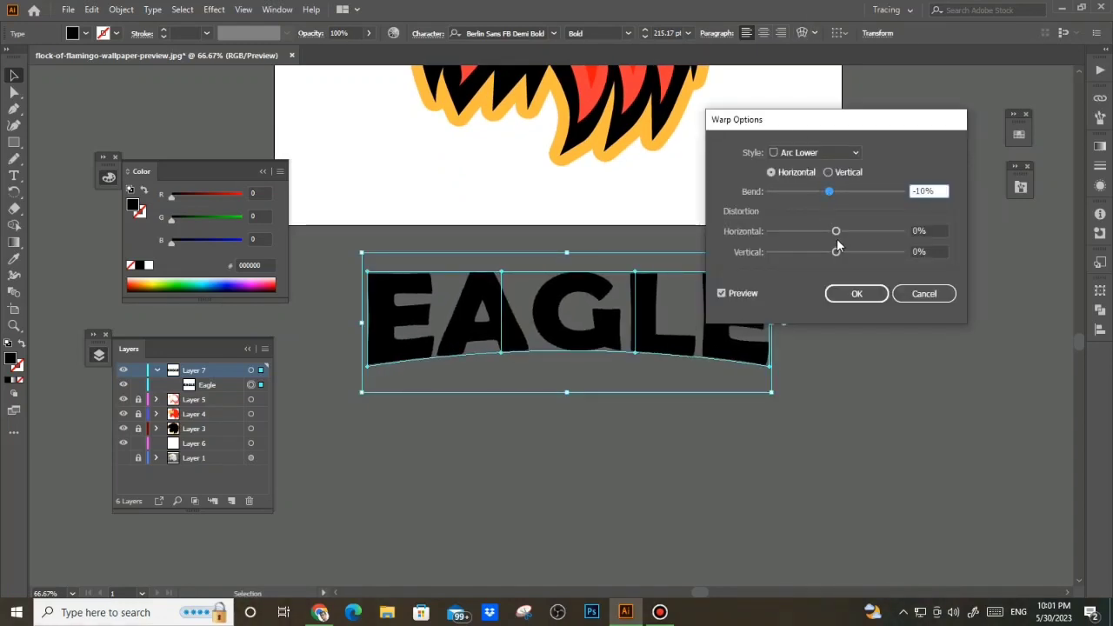
pyautogui.moveTo(836, 251); pyautogui.dragTo(842, 256)
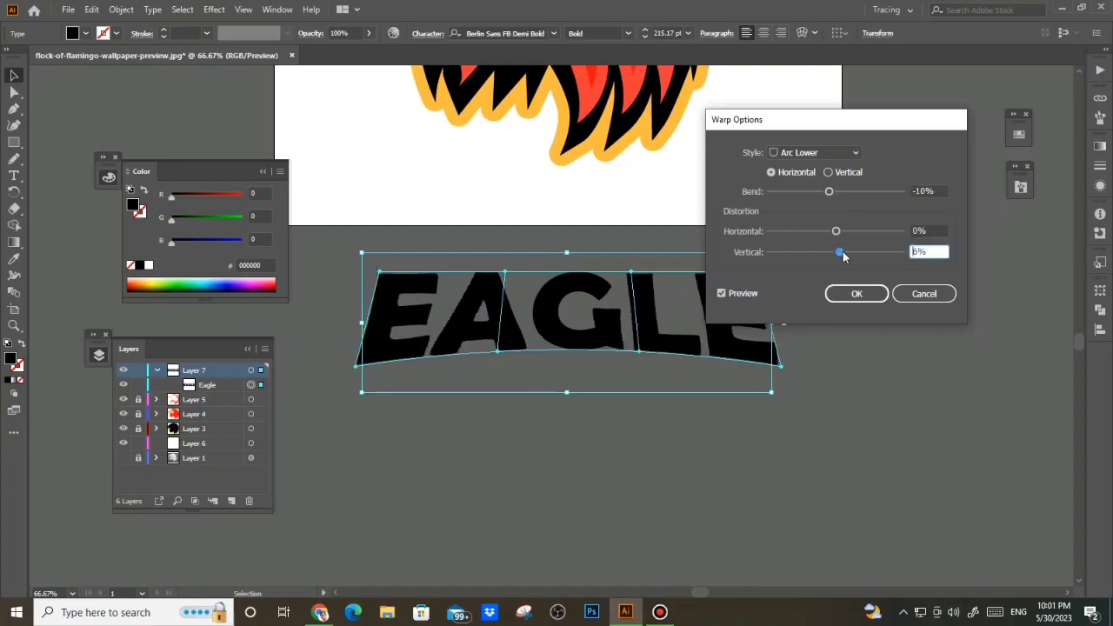
pyautogui.press('Return')
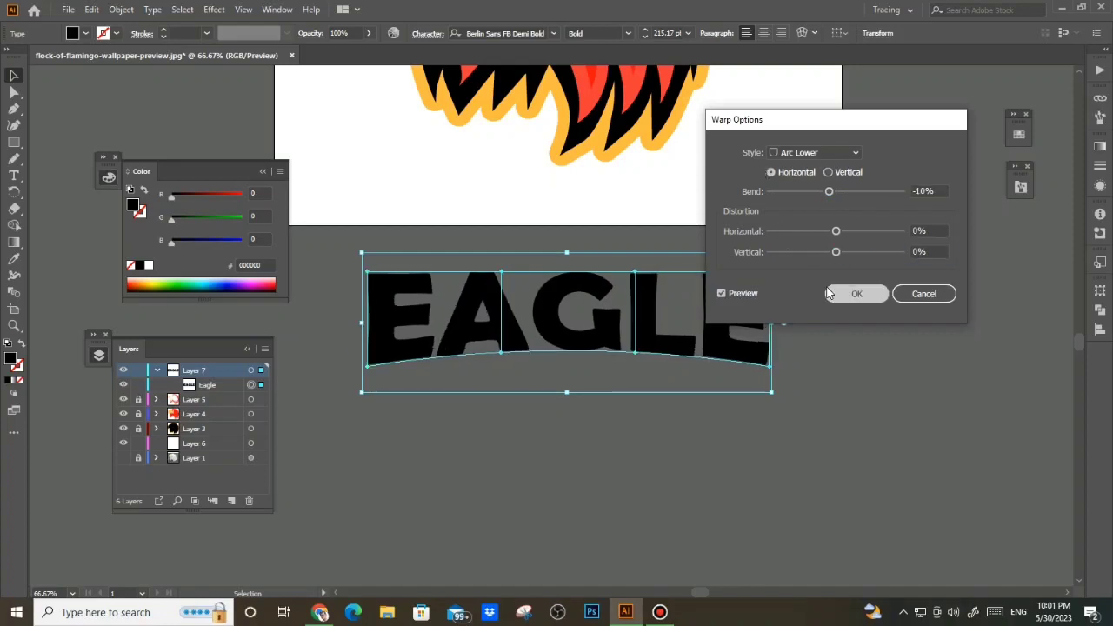
# Stretch the warped EAGLE text slightly taller from its upper edge and nudge it a little up and to the right
pyautogui.moveTo(567, 271); pyautogui.dragTo(569, 256)
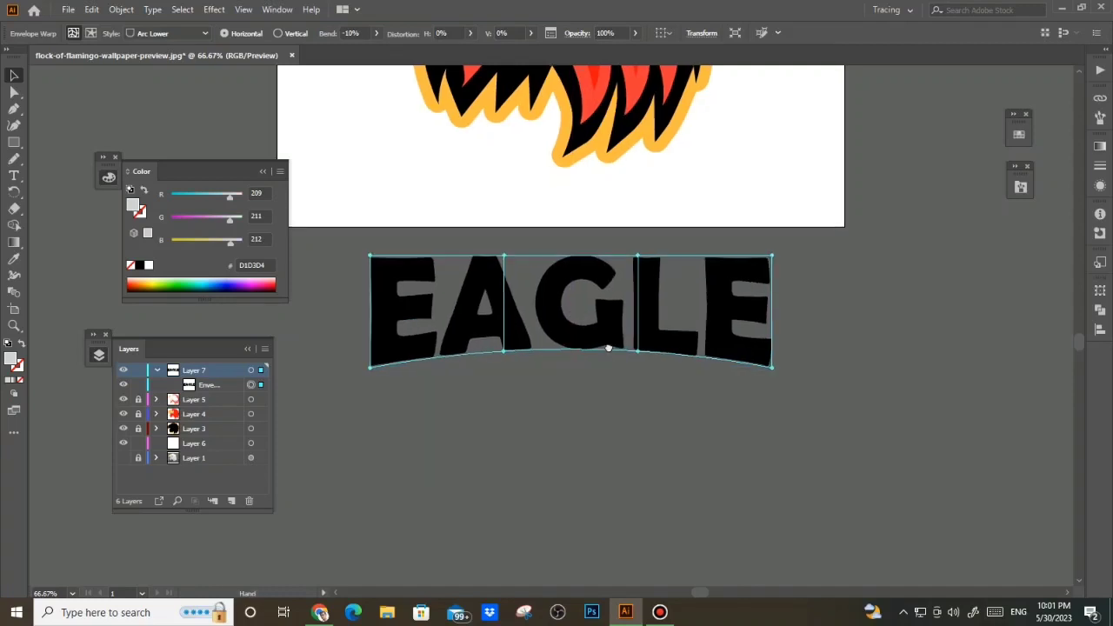
pyautogui.moveTo(607, 346); pyautogui.dragTo(655, 397)
pyautogui.moveTo(635, 376); pyautogui.dragTo(645, 367)
pyautogui.doubleClick(623, 378)
# Expand the warped EAGLE text into editable shapes and deselect it
pyautogui.click(121, 8)
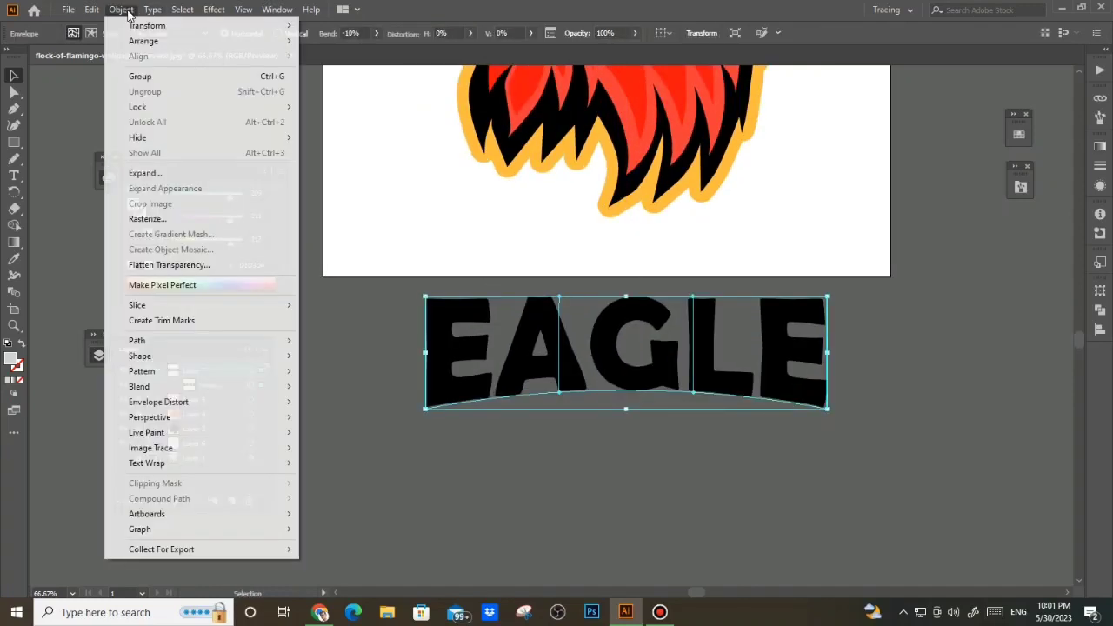
pyautogui.click(148, 169)
pyautogui.click(524, 385)
pyautogui.click(514, 461)
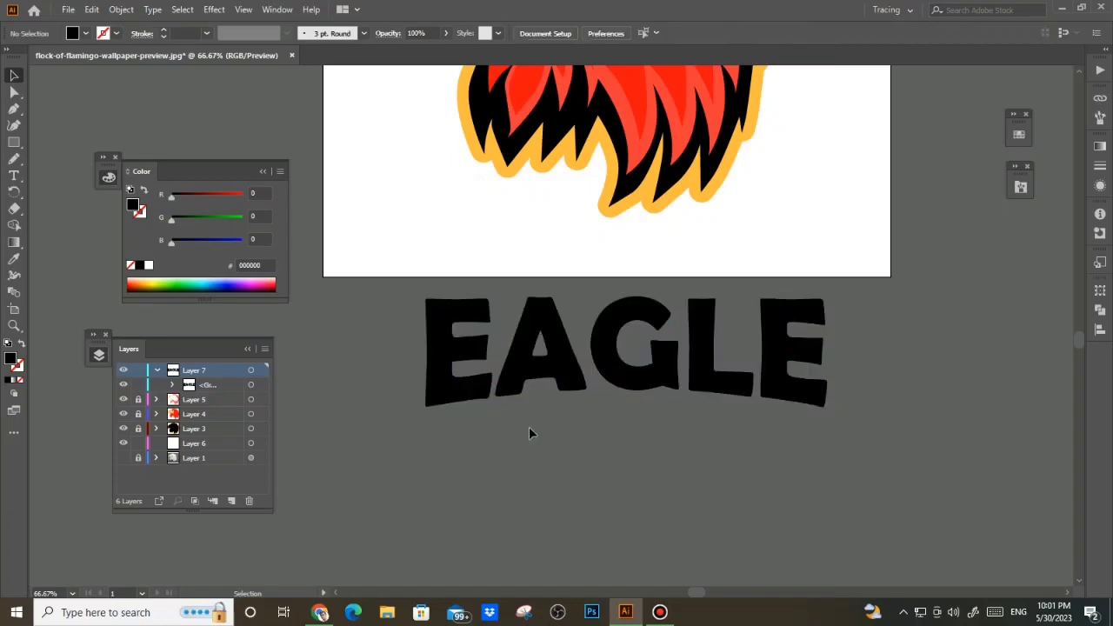
# Move the EAGLE lettering slightly down, away from the artboard's lower edge, and deselect it
pyautogui.scroll(-1, 593, 433)
pyautogui.moveTo(678, 393); pyautogui.dragTo(676, 419)
pyautogui.click(387, 383)
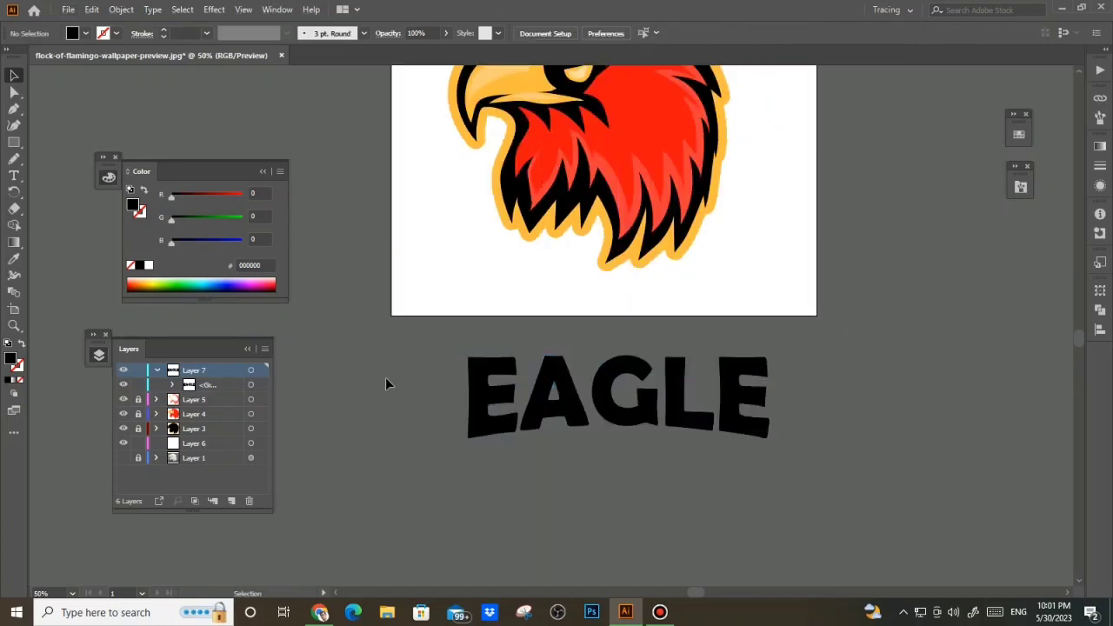
pyautogui.scroll(-1, 561, 383)
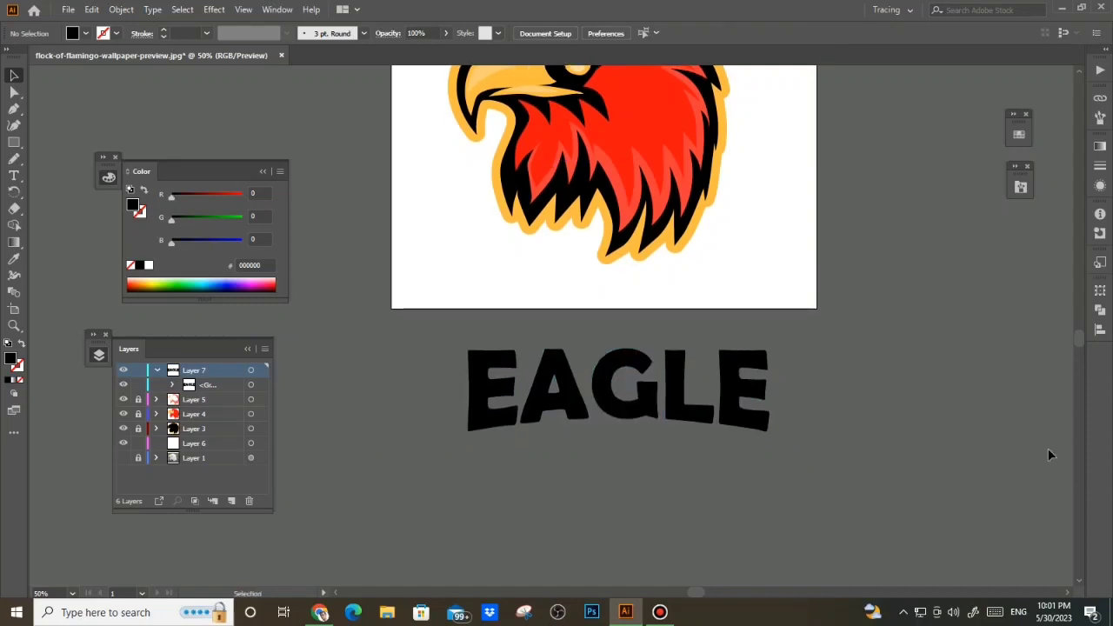
# Fill the EAGLE lettering with white, remove its stroke, and deselect it
pyautogui.click(485, 425)
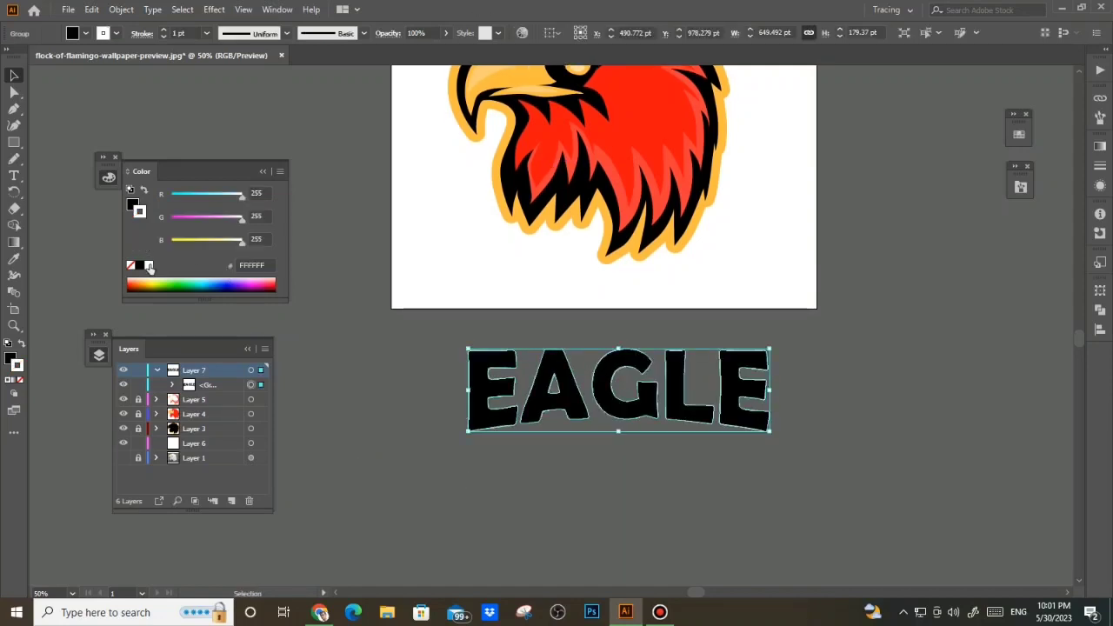
pyautogui.click(149, 266)
pyautogui.click(131, 266)
pyautogui.click(376, 405)
pyautogui.moveTo(383, 407); pyautogui.dragTo(388, 423)
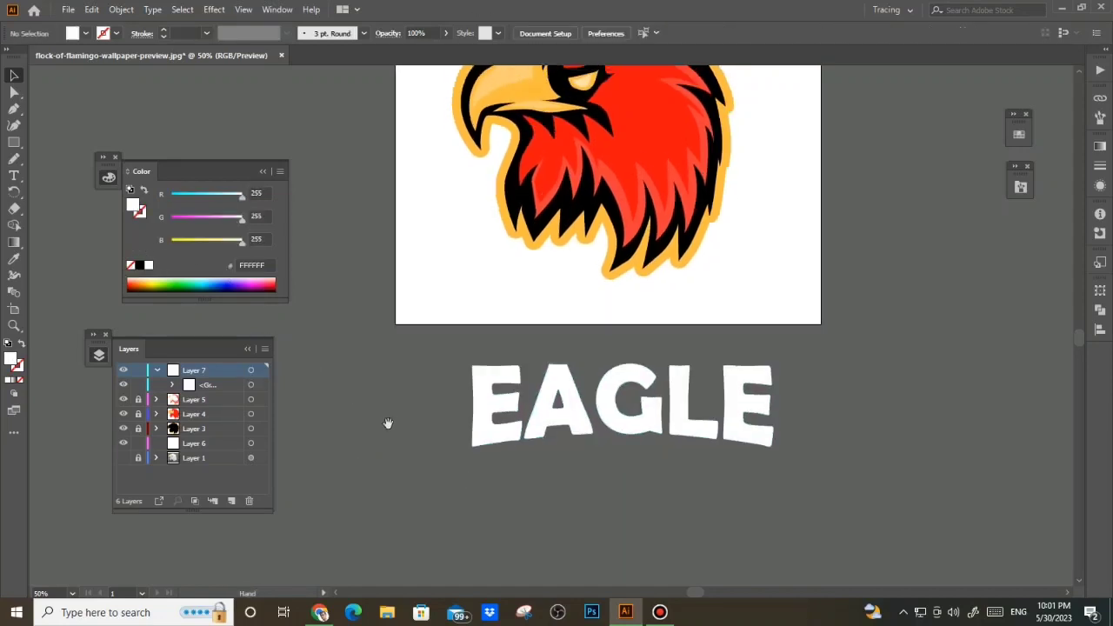
# Sample the eagle's black and draw the left side and arched lower edge of a banner around the EAGLE lettering with the Pen tool
pyautogui.press('i')
pyautogui.click(564, 214)
pyautogui.press('p')
pyautogui.scroll(1, 456, 408)
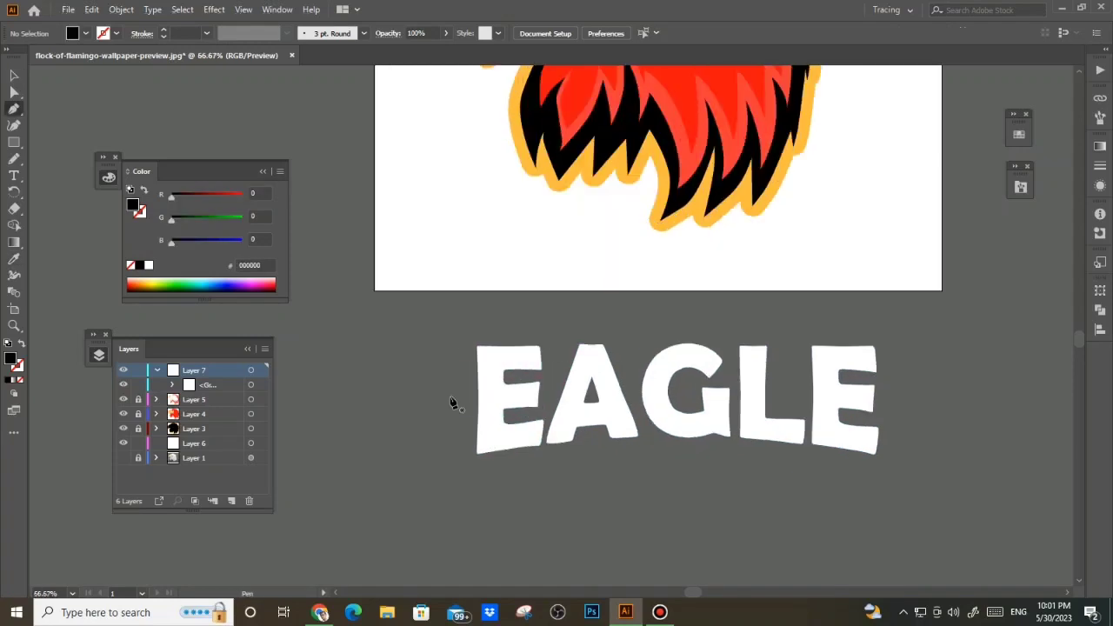
pyautogui.moveTo(445, 334); pyautogui.dragTo(454, 310)
pyautogui.click(450, 300)
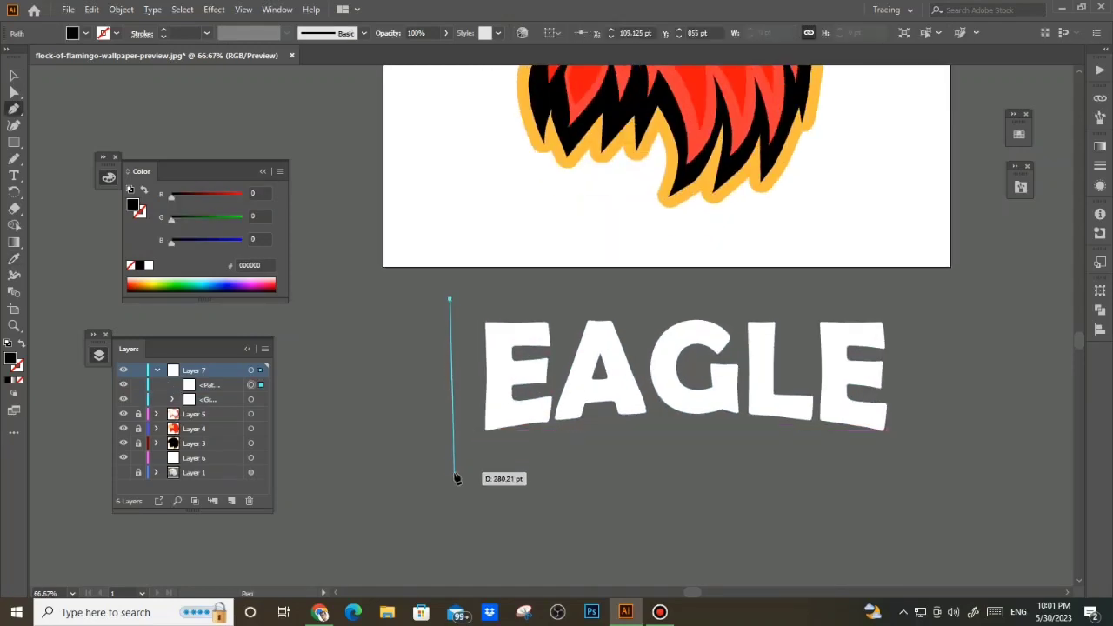
pyautogui.moveTo(454, 473); pyautogui.dragTo(445, 532)
pyautogui.click(454, 473)
pyautogui.moveTo(715, 442); pyautogui.dragTo(874, 449)
pyautogui.click(907, 473)
# Close the banner shape with a curved right side and a slightly bowed upper edge, and send it behind the lettering
pyautogui.moveTo(896, 396); pyautogui.dragTo(866, 456)
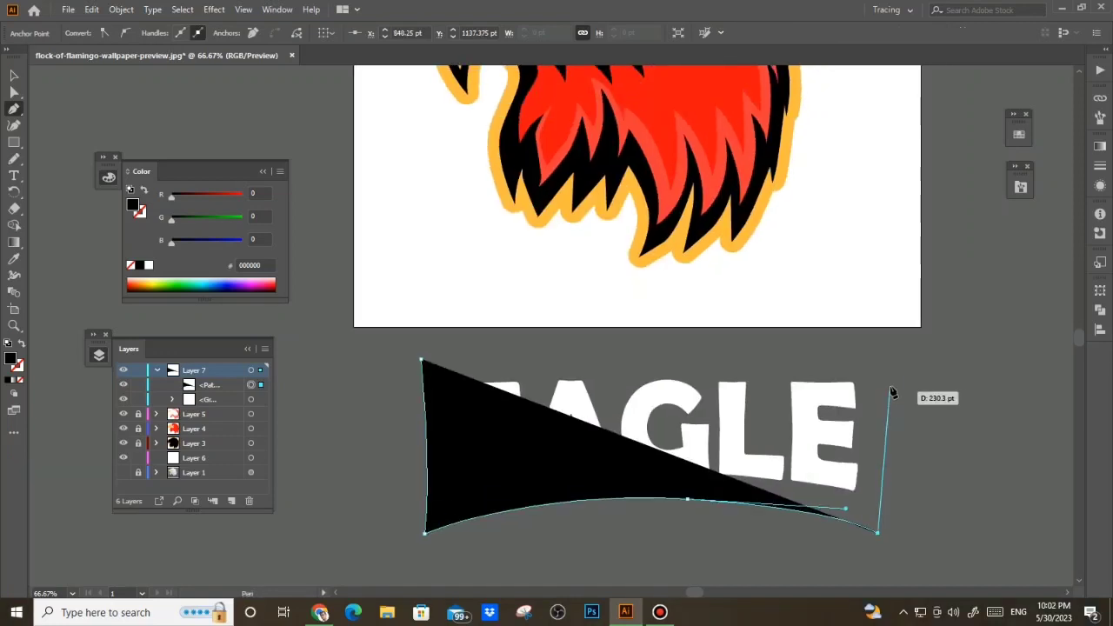
pyautogui.moveTo(888, 368); pyautogui.dragTo(902, 343)
pyautogui.click(889, 367)
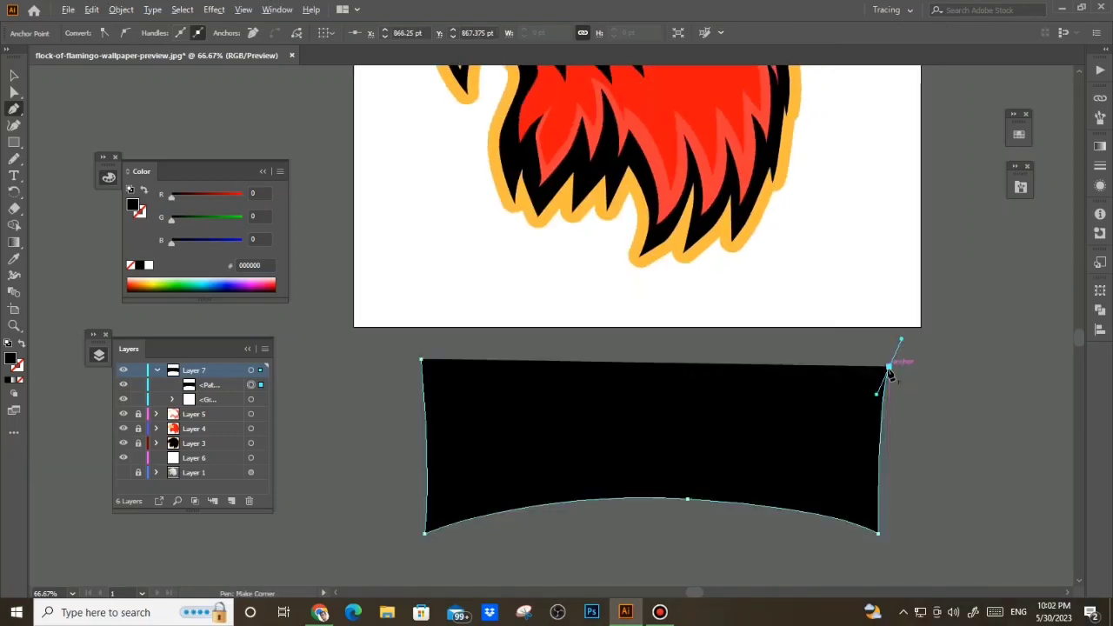
pyautogui.moveTo(422, 360); pyautogui.dragTo(247, 339)
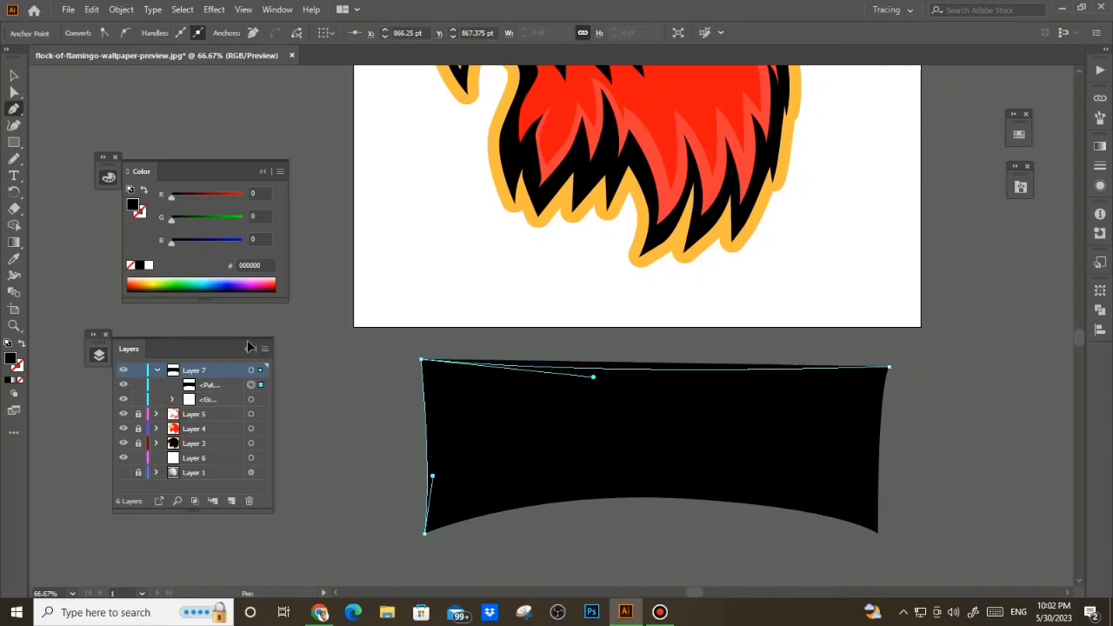
pyautogui.moveTo(629, 513); pyautogui.dragTo(649, 462)
pyautogui.hotkey('ctrl', 'shift', '[')
# Shift the banner's two upper corners and lower right corner slightly to even the margin around the lettering, and deselect it
pyautogui.press('a')
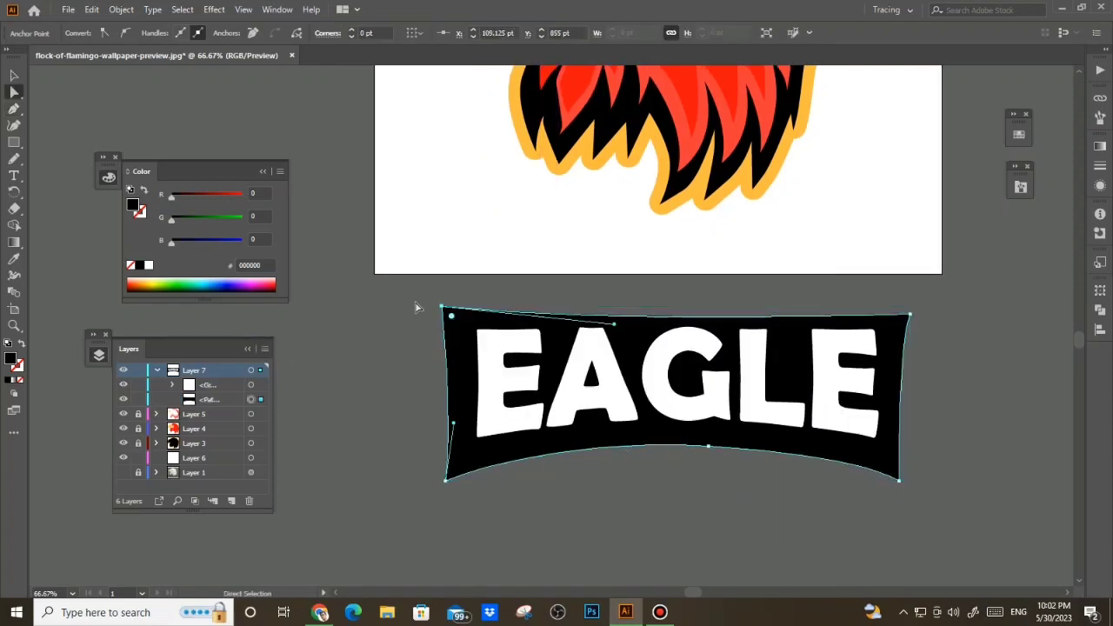
pyautogui.moveTo(440, 304); pyautogui.dragTo(443, 301)
pyautogui.moveTo(910, 315); pyautogui.dragTo(909, 309)
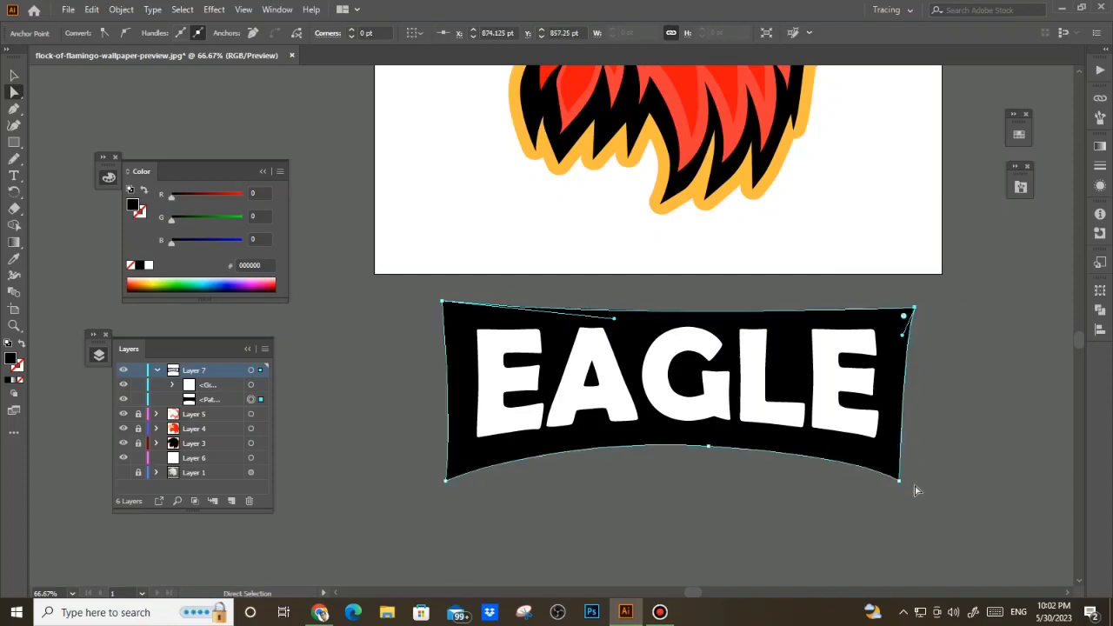
pyautogui.moveTo(899, 480); pyautogui.dragTo(912, 480)
pyautogui.press('v')
pyautogui.click(637, 474)
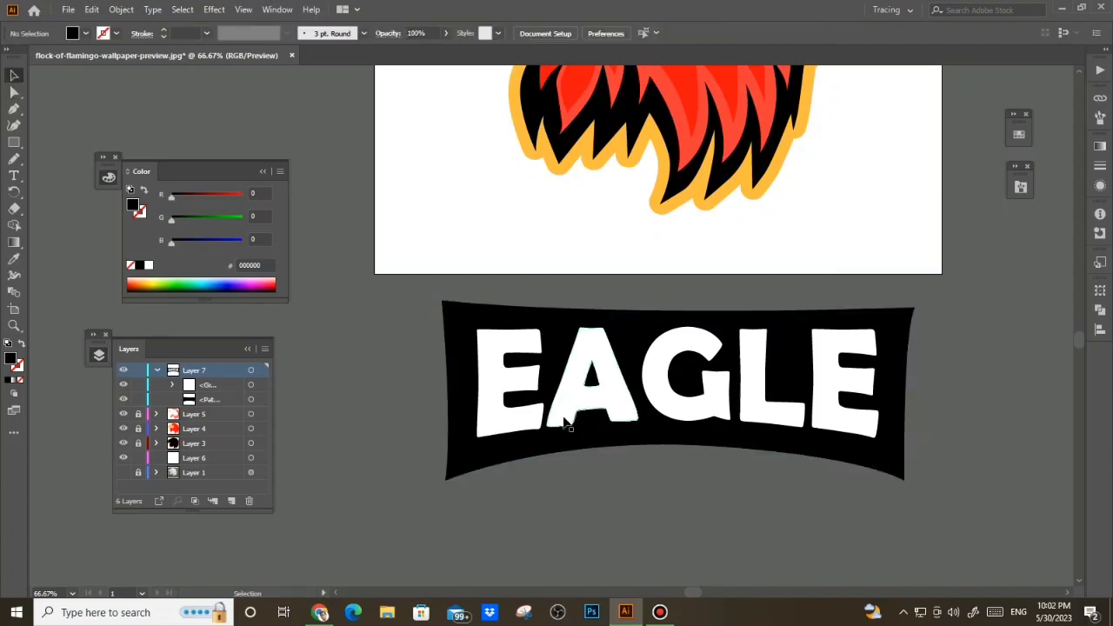
# Give the EAGLE lettering a black stroke and deselect it
pyautogui.click(566, 421)
pyautogui.click(140, 264)
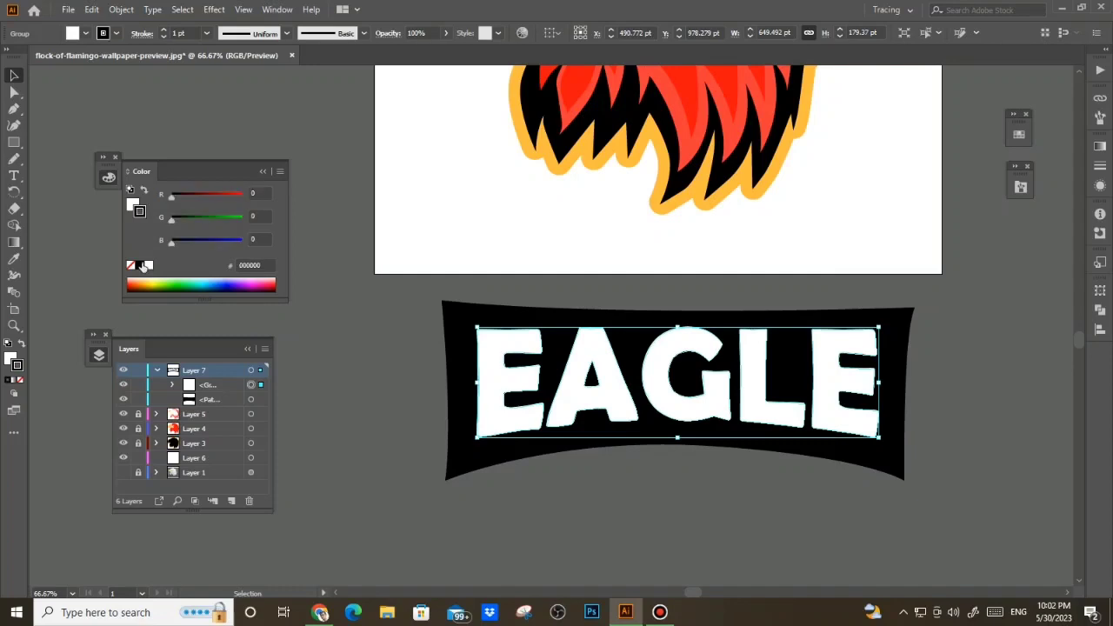
pyautogui.click(307, 299)
pyautogui.moveTo(333, 293); pyautogui.dragTo(347, 337)
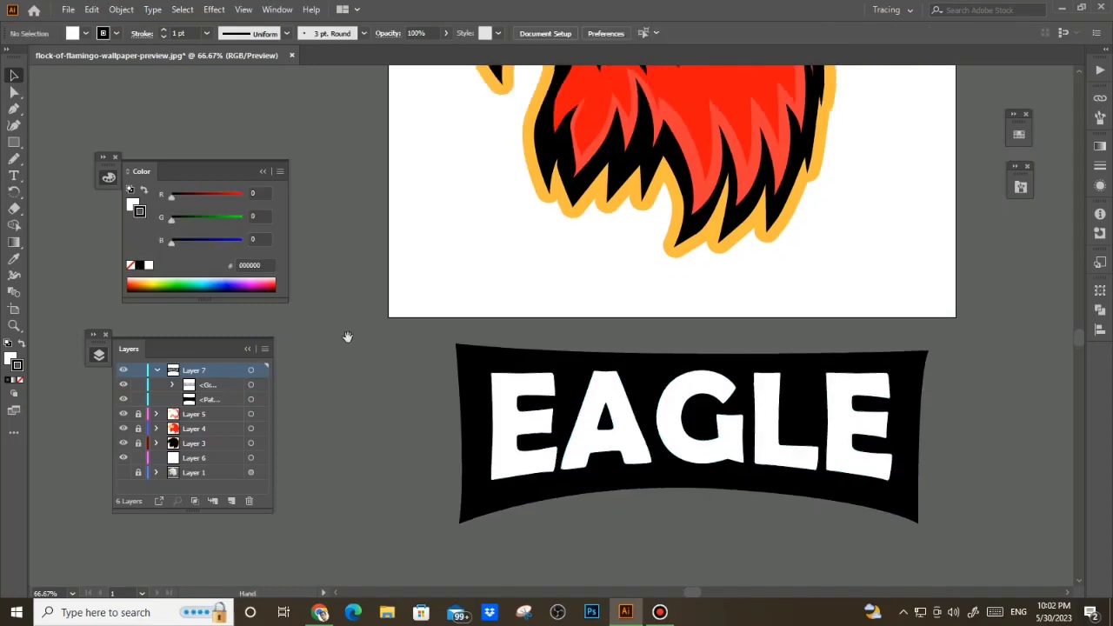
# Color the EAGLE lettering's stroke golden yellow in HSB mode, with hue about 46°, saturation about 92% and brightness 100%
pyautogui.click(232, 224)
pyautogui.click(280, 172)
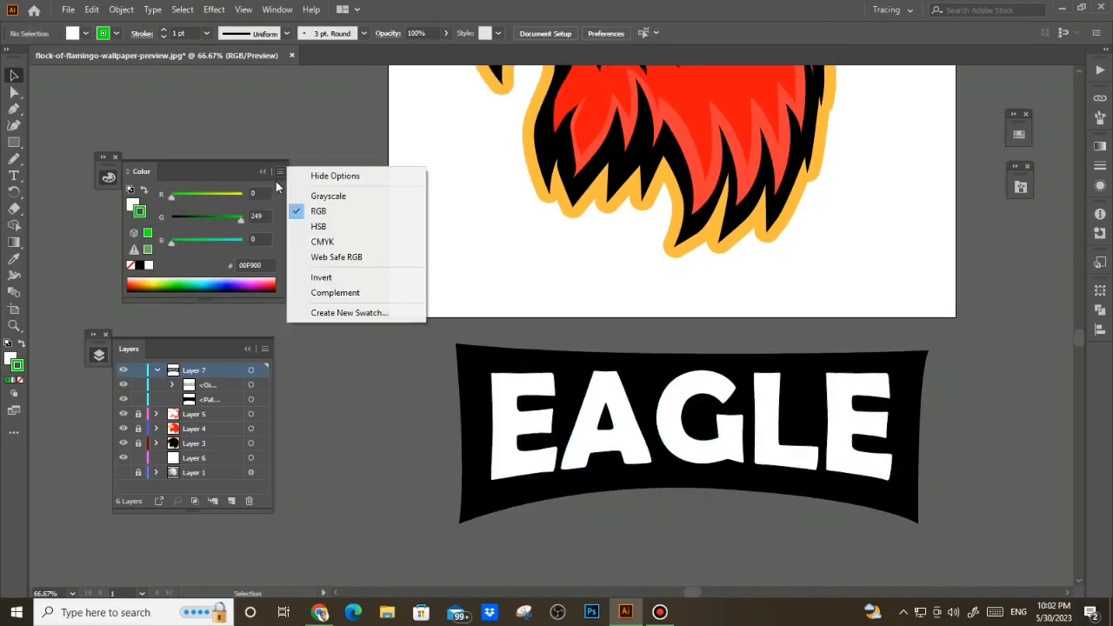
pyautogui.click(379, 228)
pyautogui.moveTo(173, 196); pyautogui.dragTo(181, 197)
pyautogui.click(509, 417)
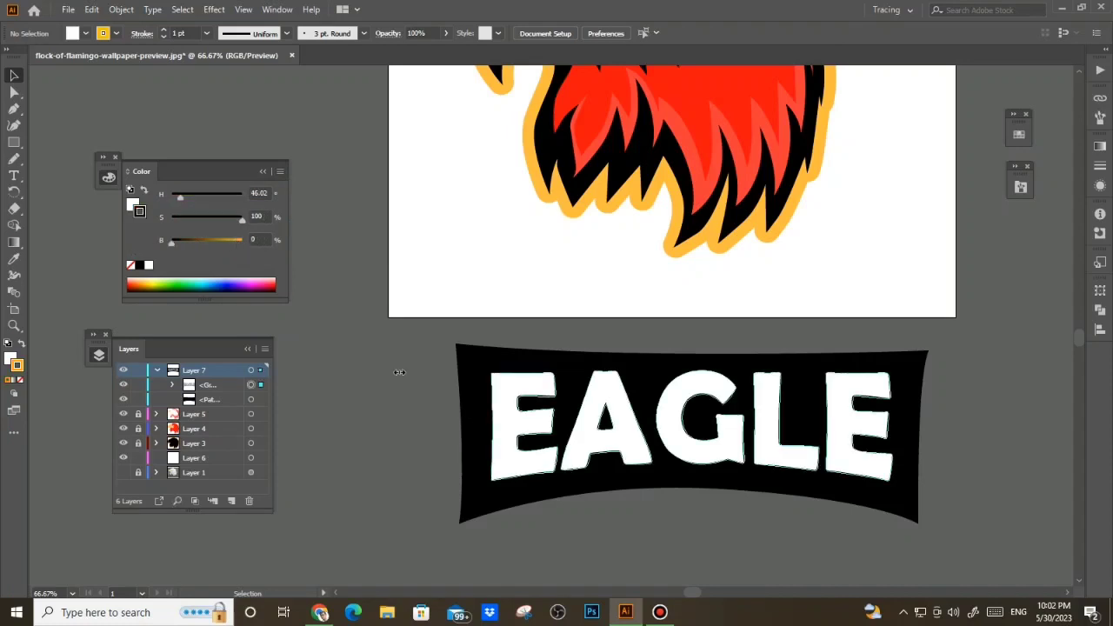
pyautogui.moveTo(229, 242); pyautogui.dragTo(244, 242)
# Thicken the lettering's golden stroke to 5 pt and align it to the outside of the letters
pyautogui.click(164, 30)
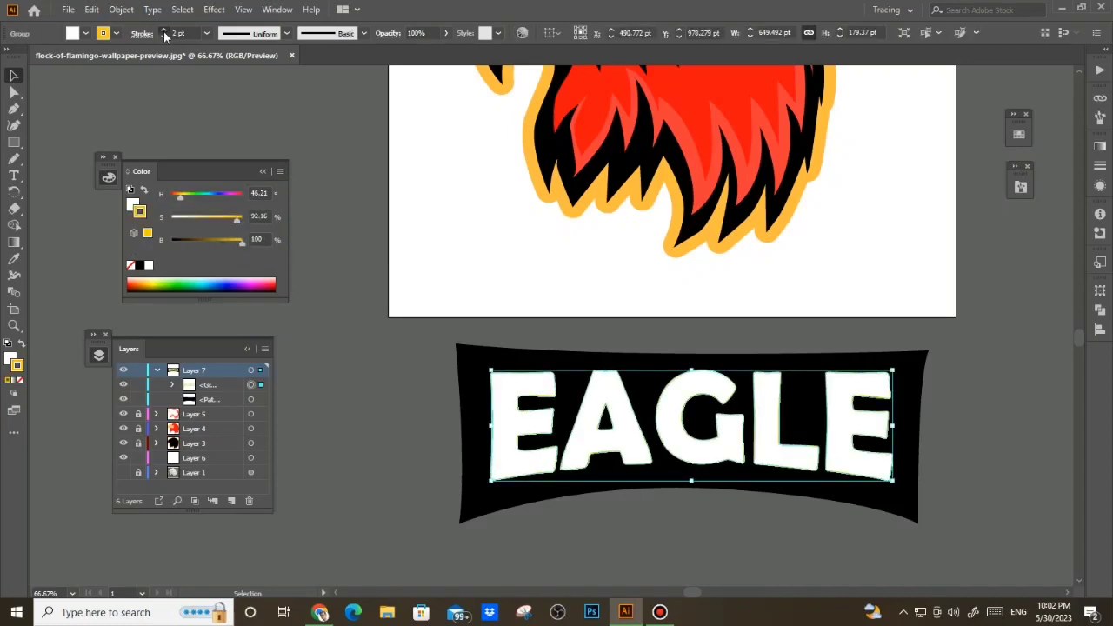
pyautogui.click(164, 30)
pyautogui.click(163, 31)
pyautogui.click(164, 31)
pyautogui.click(1101, 170)
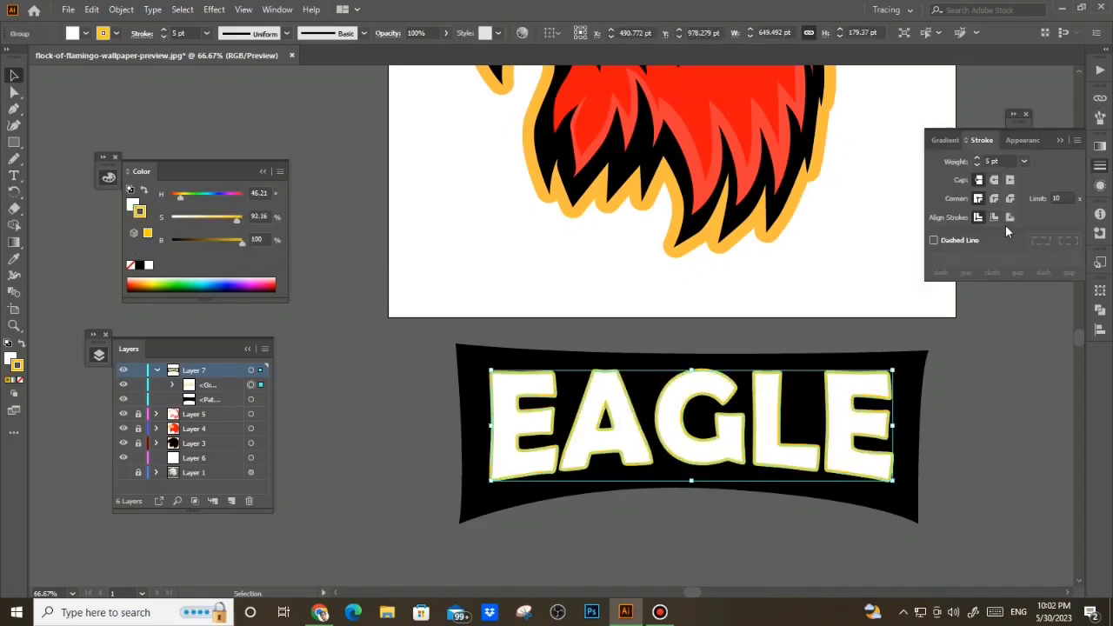
pyautogui.click(1009, 216)
pyautogui.click(1059, 140)
# Set the lettering's golden stroke weight to 3 pt and deselect it
pyautogui.click(163, 36)
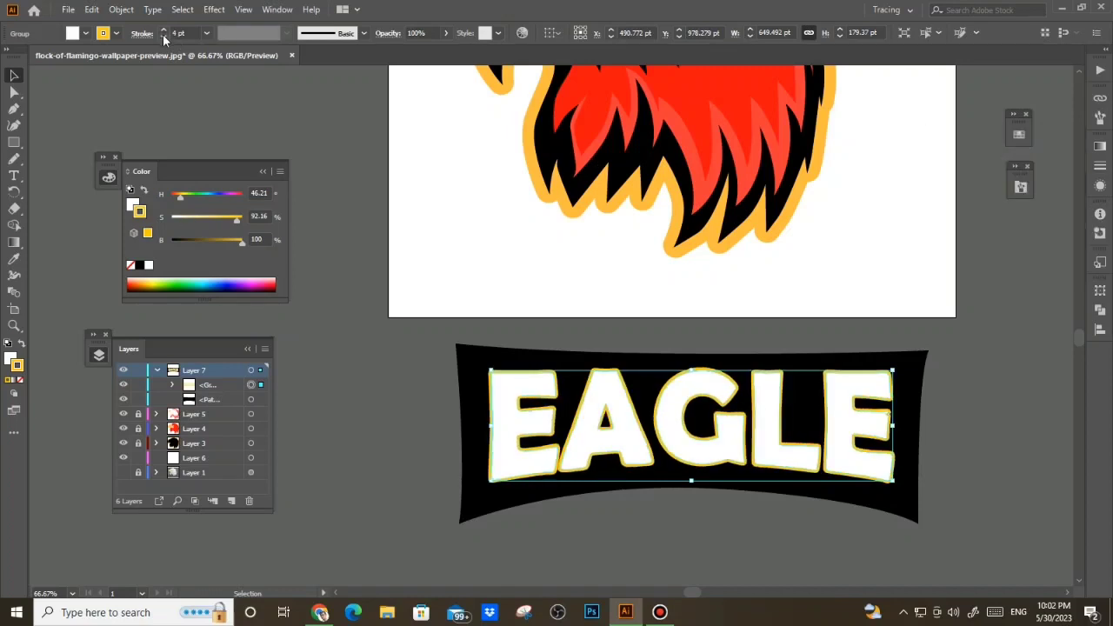
pyautogui.click(162, 36)
pyautogui.click(162, 36)
pyautogui.click(163, 31)
pyautogui.click(364, 441)
pyautogui.moveTo(364, 442); pyautogui.dragTo(335, 388)
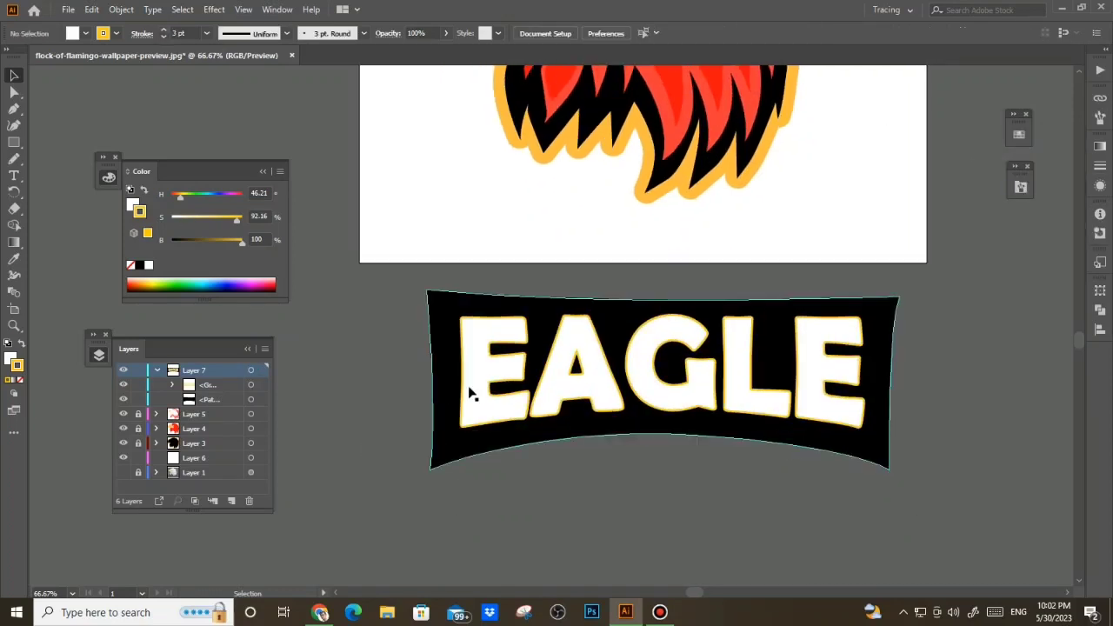
# Apply a white-to-black linear gradient to the EAGLE letters and bring its two stops close together near the middle
pyautogui.click(479, 387)
pyautogui.click(1099, 147)
pyautogui.click(1011, 252)
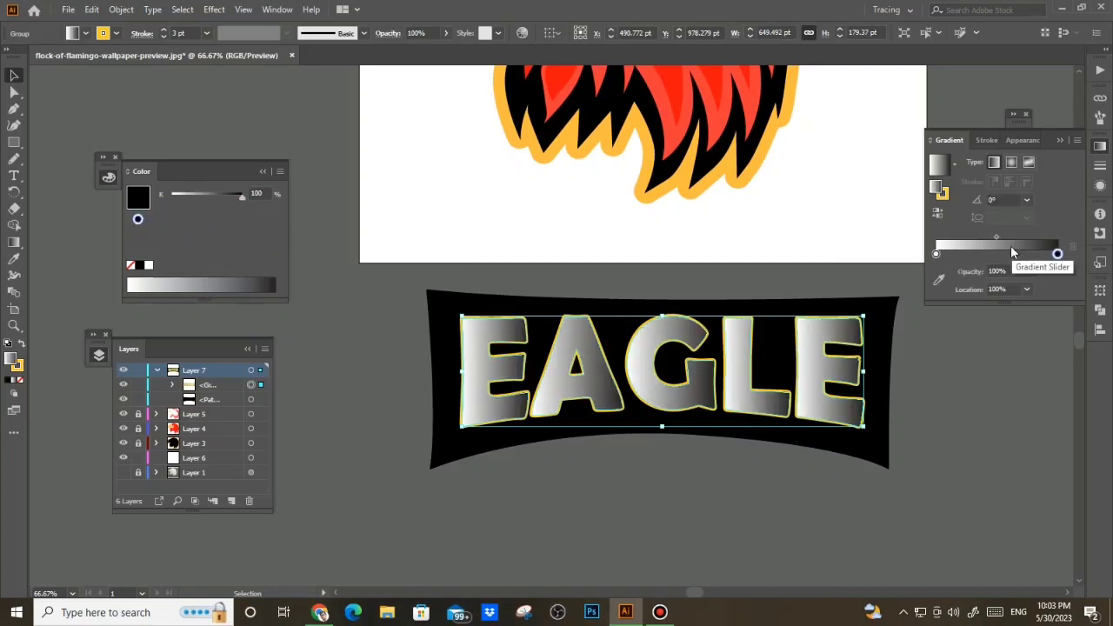
pyautogui.moveTo(935, 254); pyautogui.dragTo(978, 256)
pyautogui.moveTo(1057, 253); pyautogui.dragTo(1002, 255)
pyautogui.moveTo(984, 254); pyautogui.dragTo(993, 255)
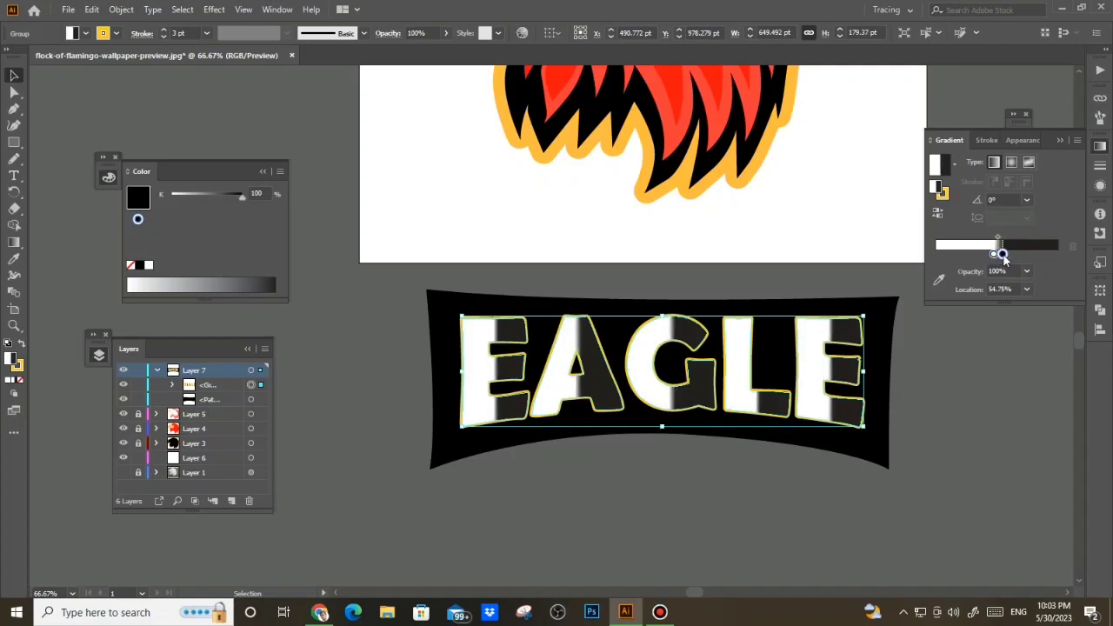
# Lighten the gradient's black stop to light gray and place the white stop at about 48%
pyautogui.doubleClick(1003, 255)
pyautogui.click(994, 308)
pyautogui.moveTo(995, 308); pyautogui.dragTo(963, 308)
pyautogui.click(1052, 203)
pyautogui.moveTo(993, 255); pyautogui.dragTo(995, 254)
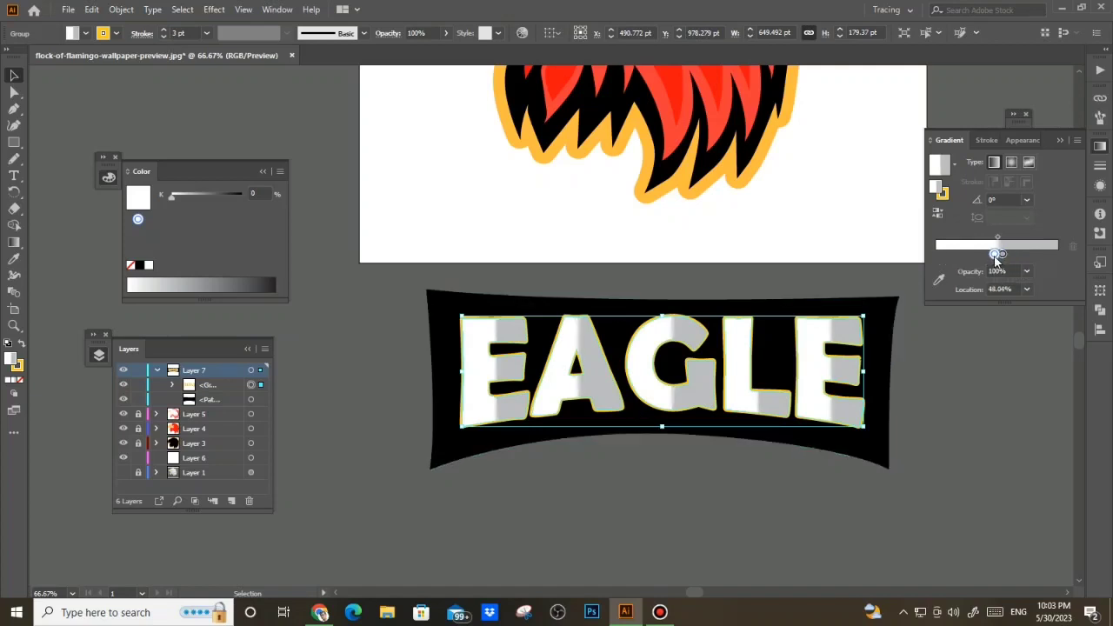
# Redirect the letters' gradient vertically at about 89.5°, with gray on the upper half and white on the lower half
pyautogui.press('g')
pyautogui.scroll(1, 667, 430)
pyautogui.moveTo(632, 302); pyautogui.dragTo(641, 407)
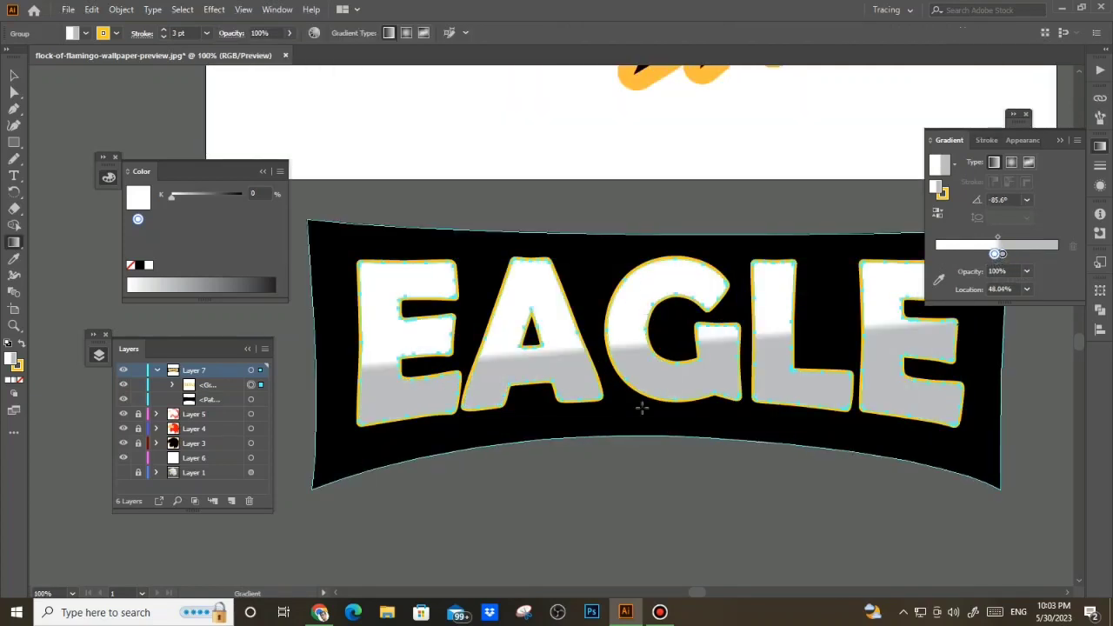
pyautogui.moveTo(648, 351); pyautogui.dragTo(647, 296)
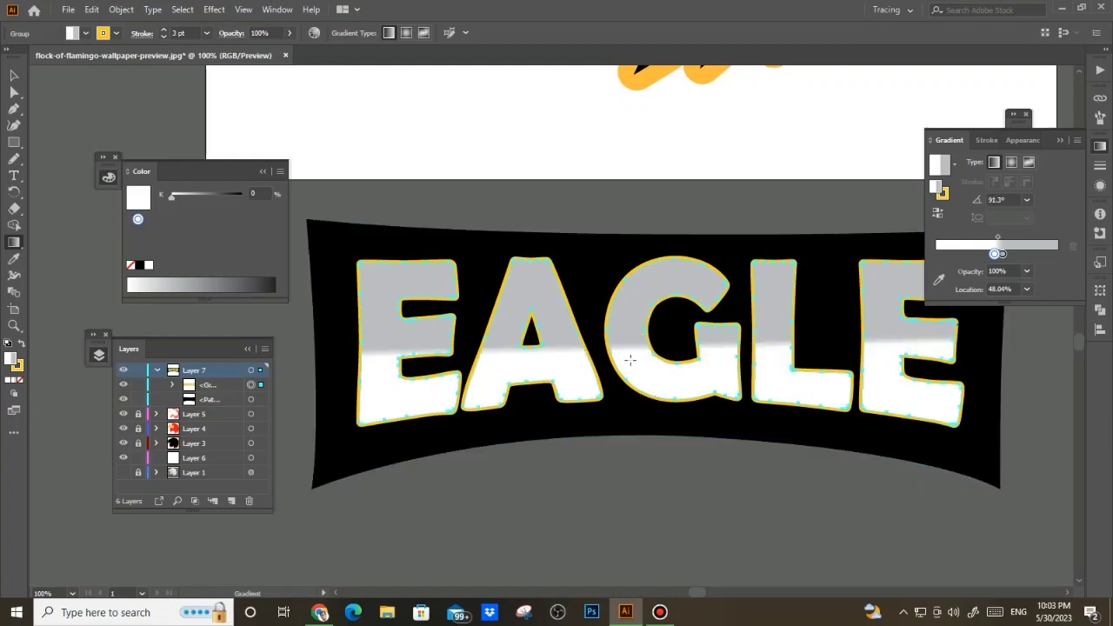
pyautogui.moveTo(628, 278); pyautogui.dragTo(643, 363)
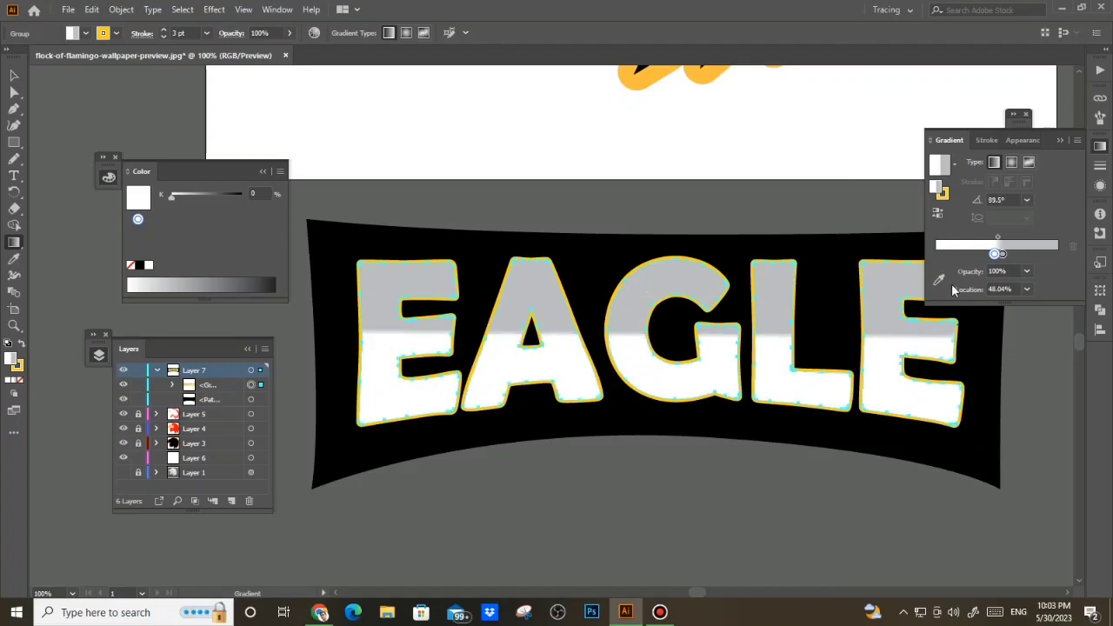
# Soften the gradient transition by moving the gray stop to about 64%, and set that stop to 31% black
pyautogui.doubleClick(1000, 253)
pyautogui.moveTo(957, 306); pyautogui.dragTo(956, 306)
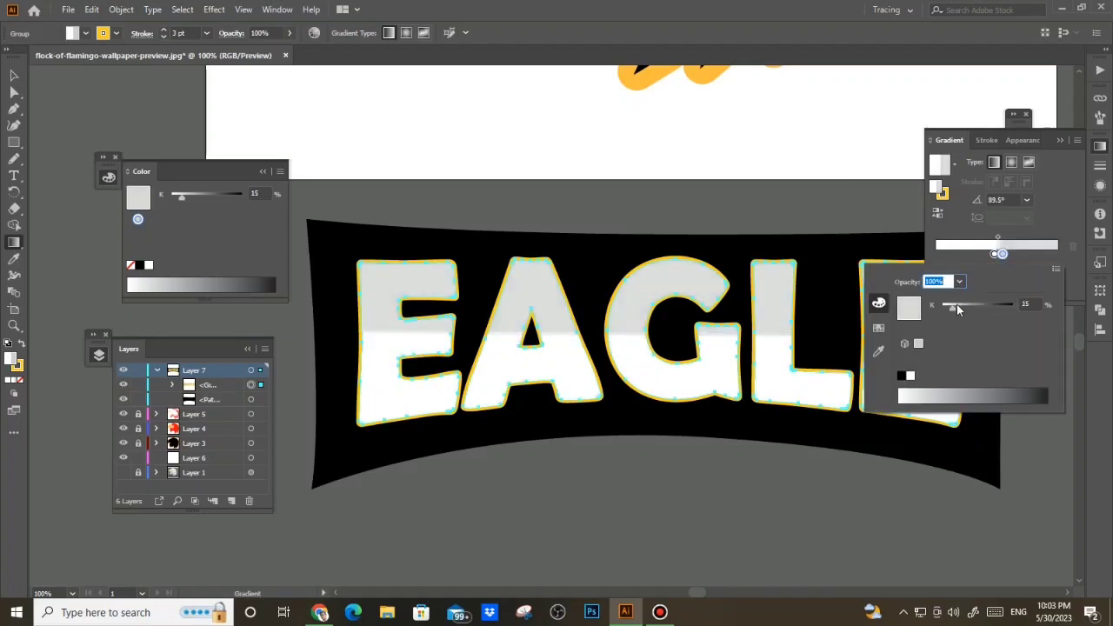
pyautogui.moveTo(999, 251); pyautogui.dragTo(1010, 256)
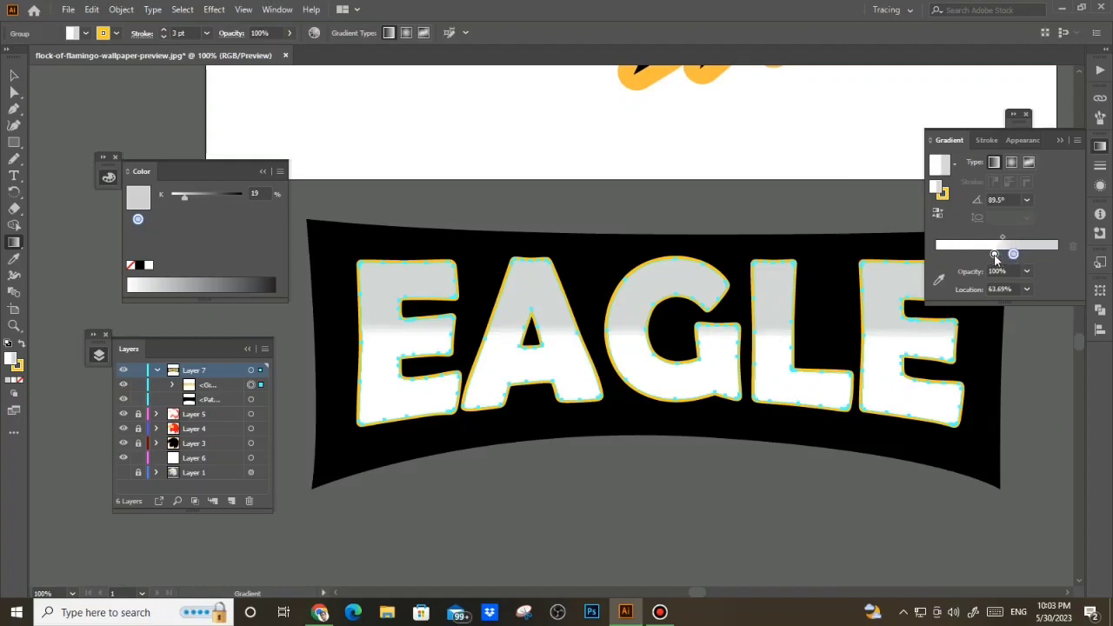
pyautogui.doubleClick(992, 254)
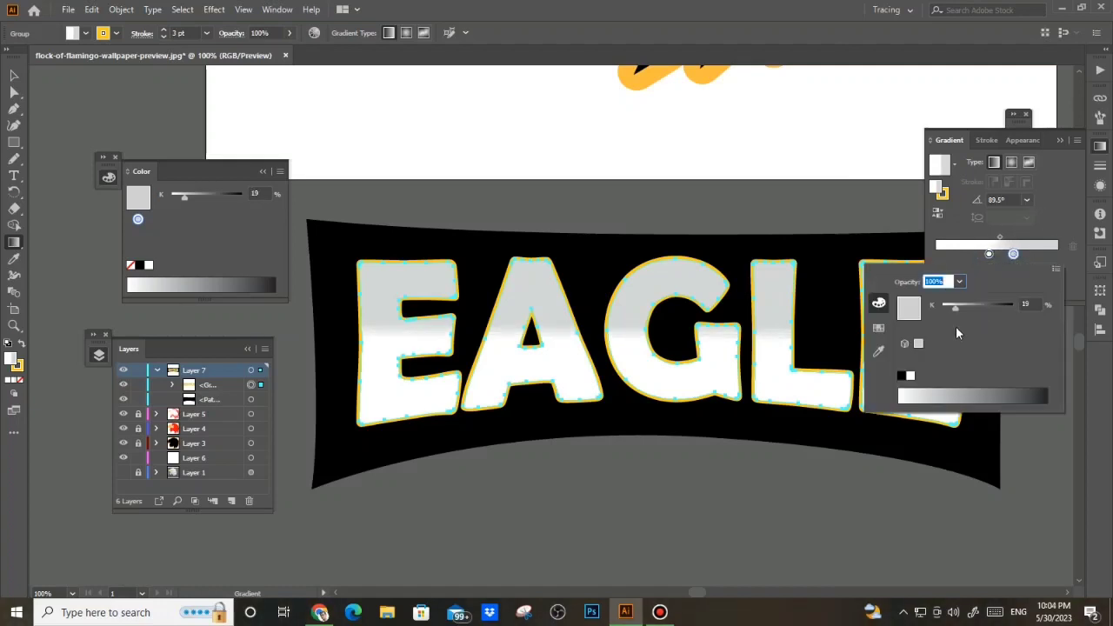
pyautogui.moveTo(967, 309); pyautogui.dragTo(966, 309)
pyautogui.click(1058, 142)
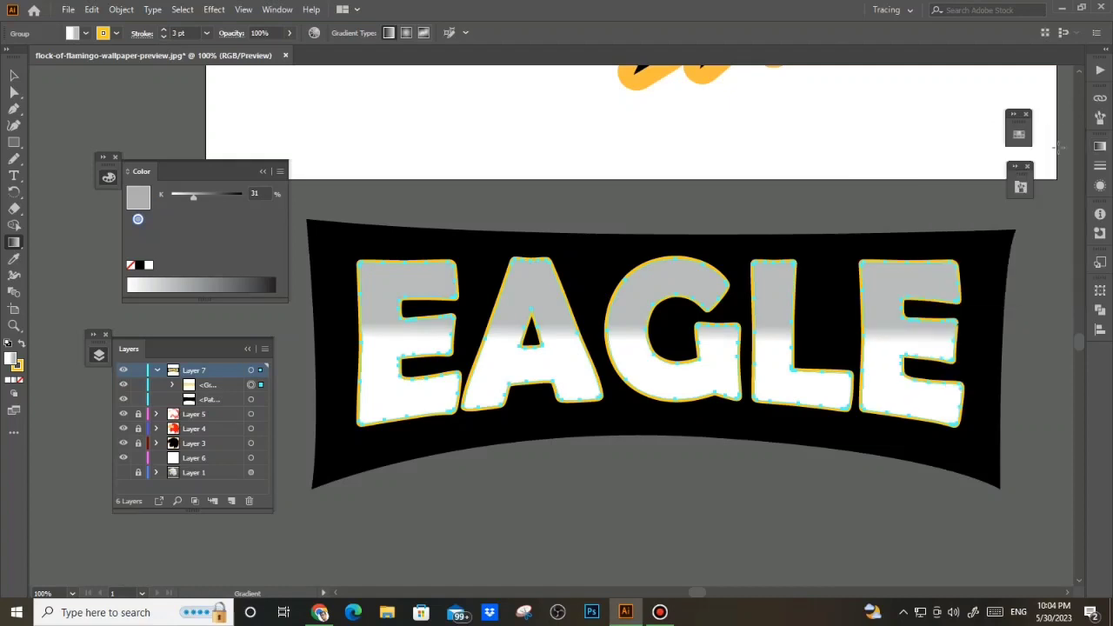
# Give the banner the eagle outline's 19 pt golden stroke (FFBB42), keep its fill black, and deselect it
pyautogui.press('v')
pyautogui.scroll(-2, 706, 521)
pyautogui.click(514, 487)
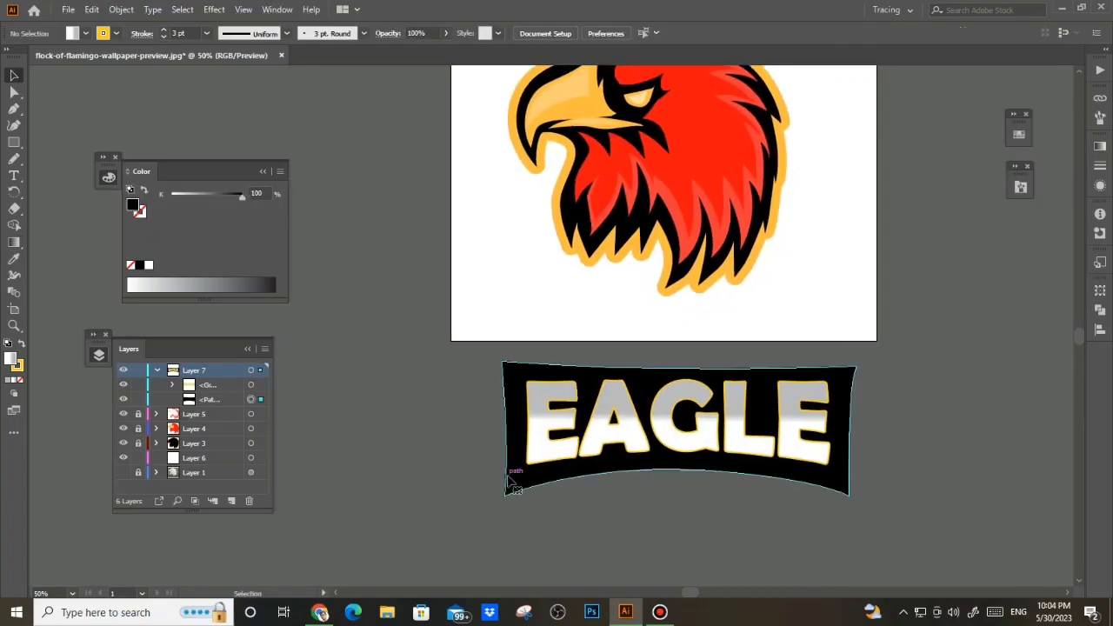
pyautogui.press('i')
pyautogui.click(557, 229)
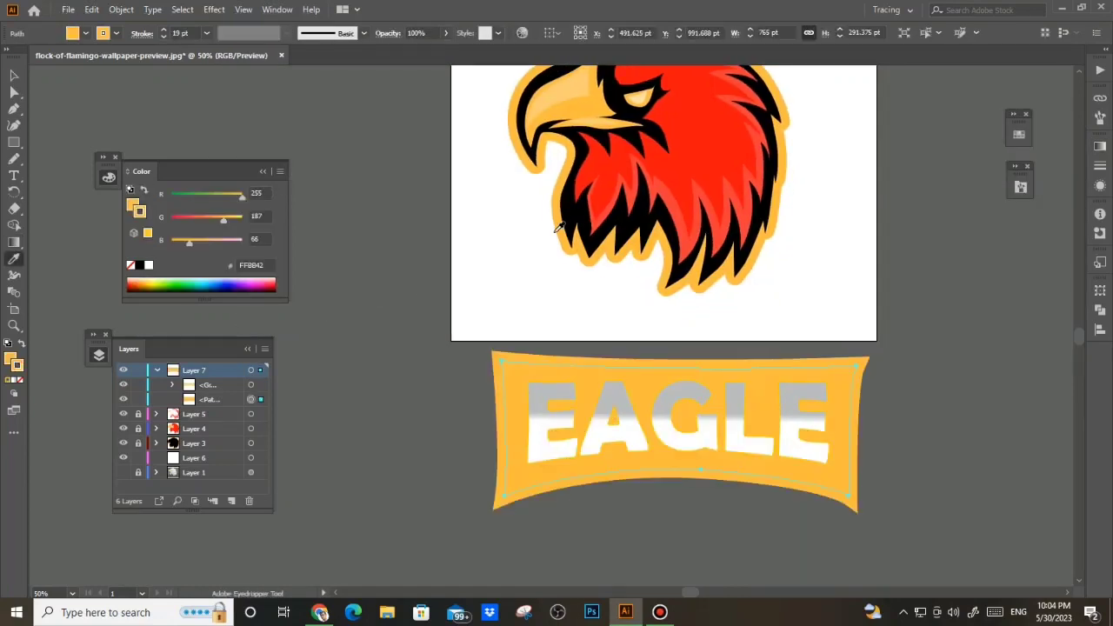
pyautogui.click(139, 266)
pyautogui.press('v')
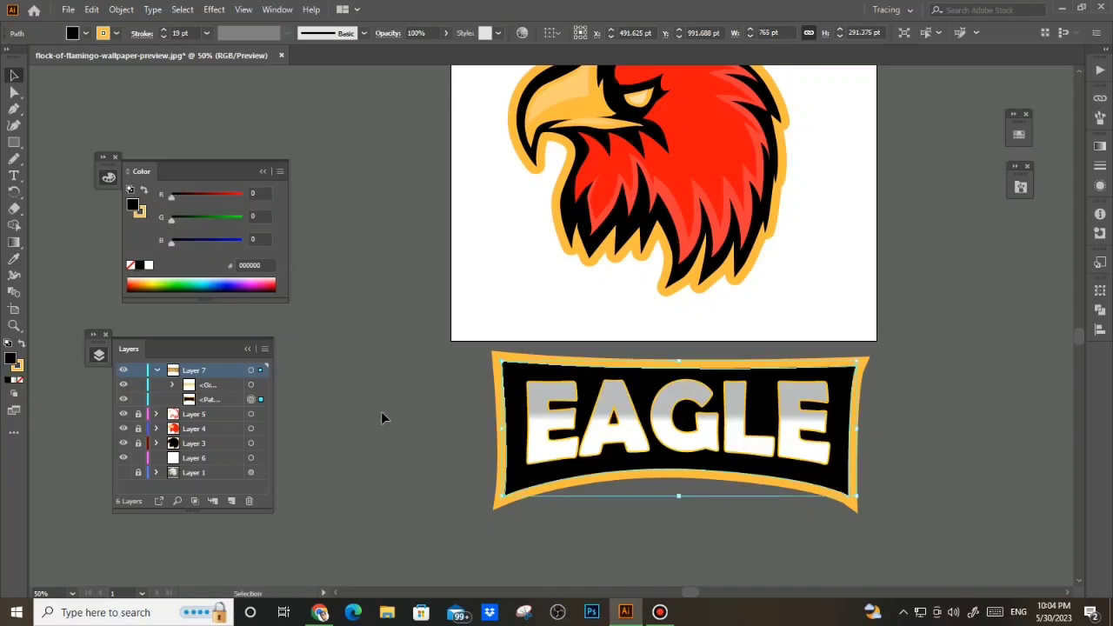
pyautogui.click(381, 412)
# Group the banner and the EAGLE lettering together
pyautogui.scroll(-1, 388, 414)
pyautogui.moveTo(391, 437); pyautogui.dragTo(408, 425)
pyautogui.moveTo(371, 408); pyautogui.dragTo(786, 501)
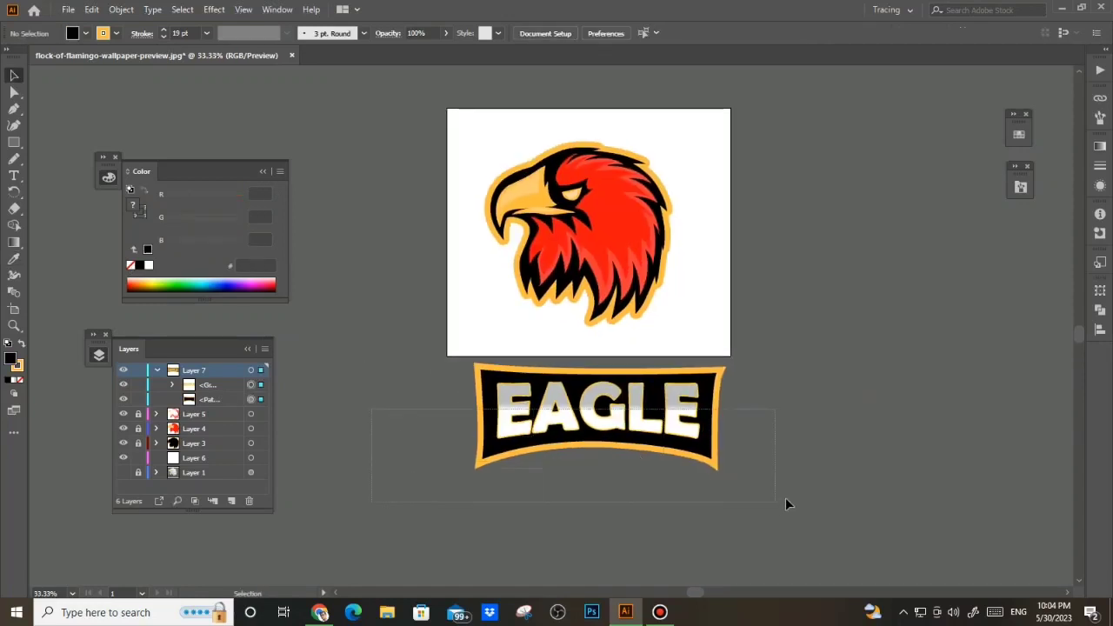
pyautogui.hotkey('ctrl', 'g')
pyautogui.click(664, 614)
pyautogui.click(723, 121)
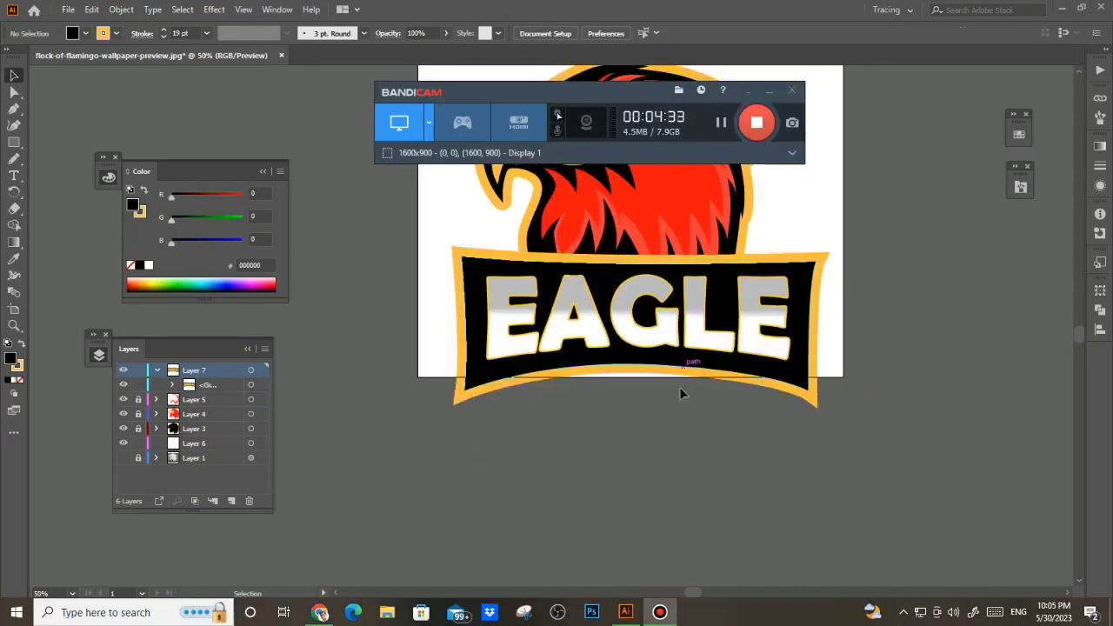
pyautogui.click(668, 441)
pyautogui.scroll(1, 630, 439)
pyautogui.press('t')
pyautogui.moveTo(623, 423)
pyautogui.mouseDown()
pyautogui.moveTo(658, 433)
pyautogui.moveTo(593, 410)
pyautogui.mouseUp()
pyautogui.click(14, 75)
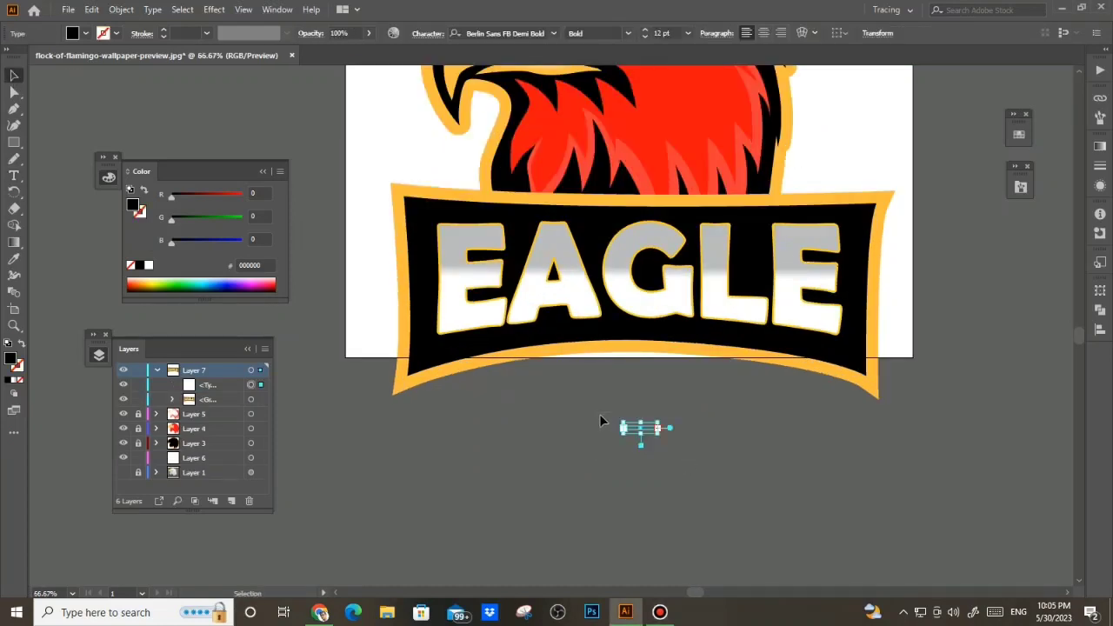
pyautogui.press('Delete')
pyautogui.press('t')
pyautogui.click(634, 420)
pyautogui.press('Escape')
pyautogui.scroll(3, 646, 428)
pyautogui.moveTo(631, 413); pyautogui.dragTo(733, 474)
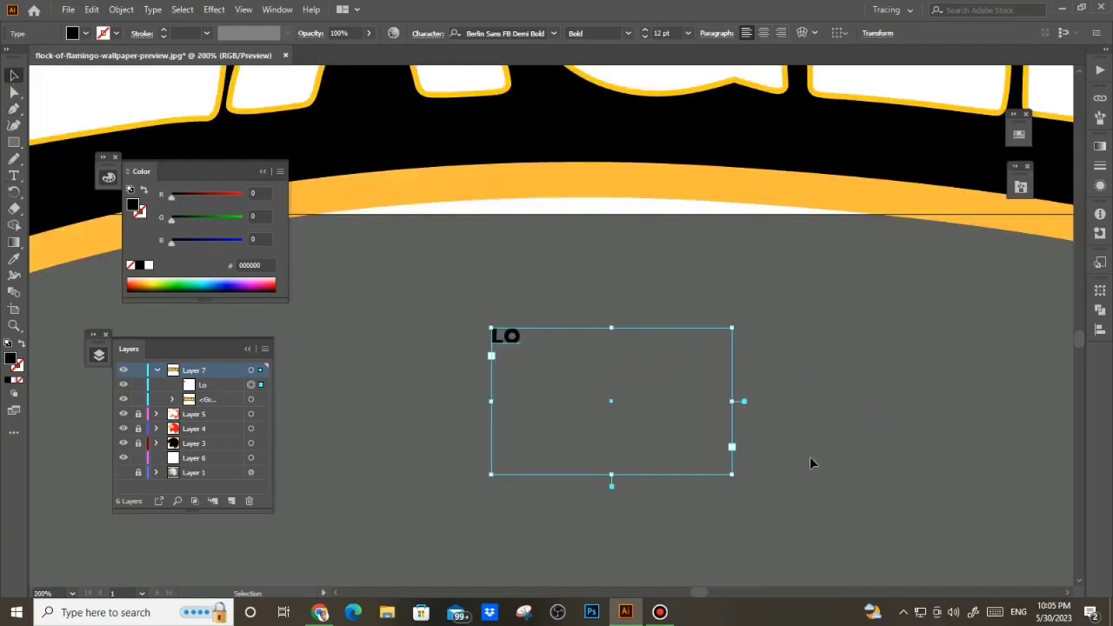
pyautogui.press('Delete')
# Add a line of point text reading GAMING in the empty area below the banner
pyautogui.press('t')
pyautogui.click(641, 390)
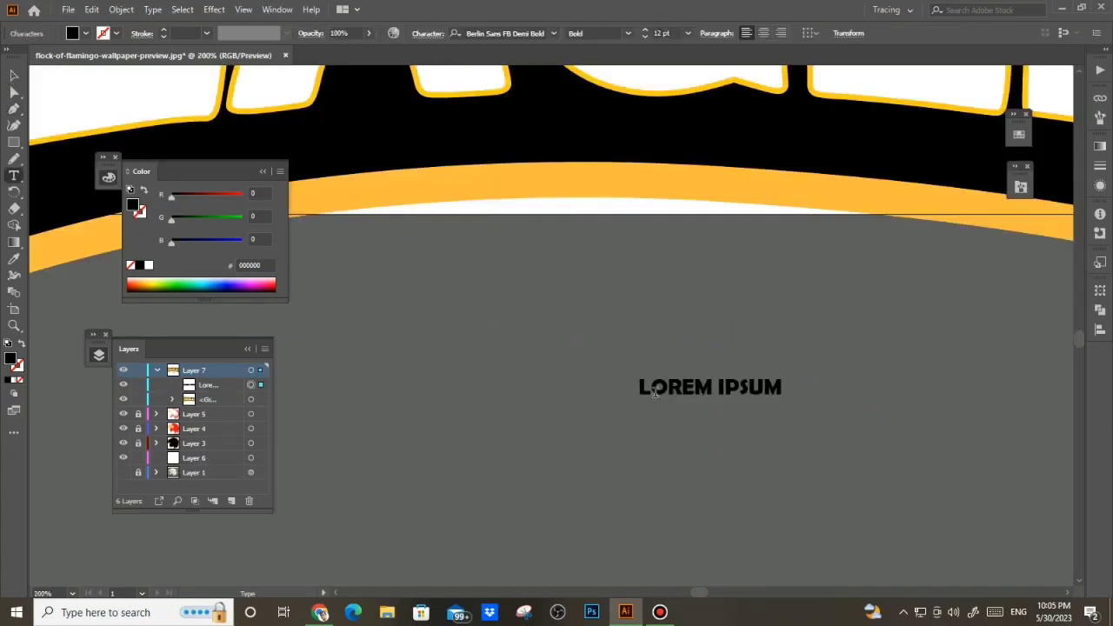
pyautogui.write('GAMING')
pyautogui.press('Escape')
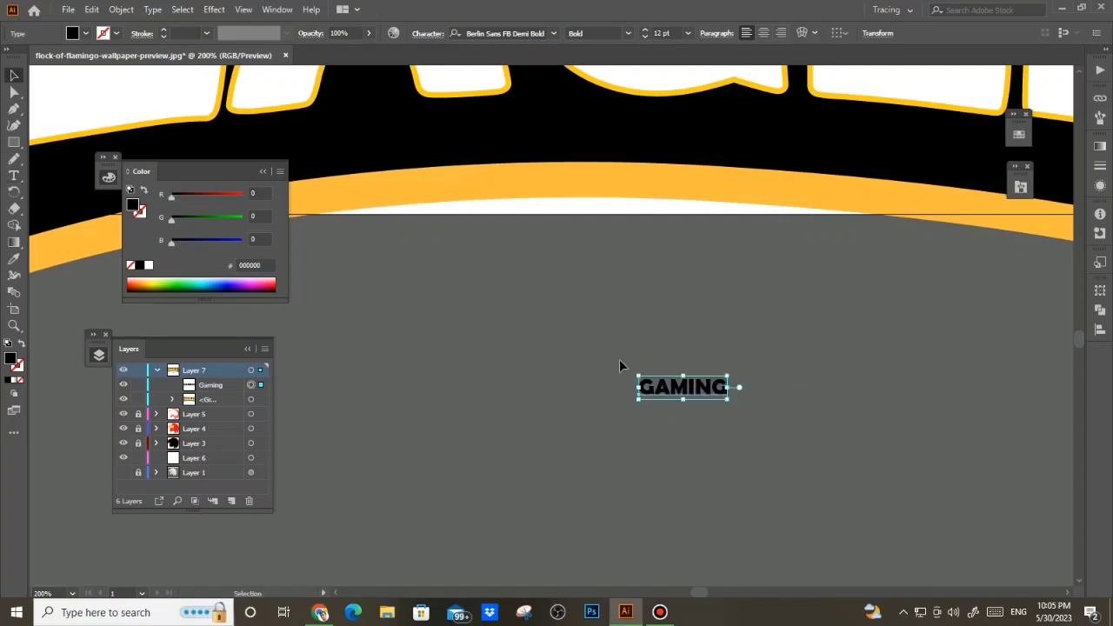
# Scale the GAMING text up to about 86.5 pt and centre it just below the banner
pyautogui.scroll(-1, 628, 379)
pyautogui.moveTo(705, 396); pyautogui.dragTo(953, 461)
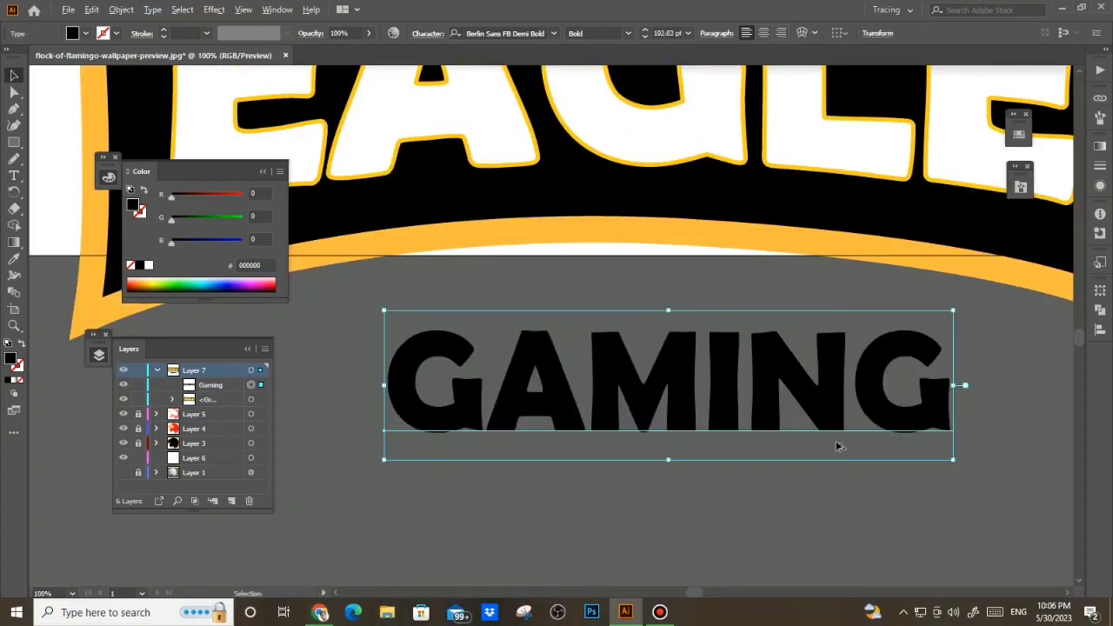
pyautogui.scroll(-1, 838, 444)
pyautogui.moveTo(832, 407); pyautogui.dragTo(818, 384)
pyautogui.moveTo(898, 334); pyautogui.dragTo(869, 340)
pyautogui.moveTo(784, 392); pyautogui.dragTo(773, 373)
# Copy the EAGLE letters' golden stroke (FFC914) onto the GAMING text and give it a black fill
pyautogui.click(149, 265)
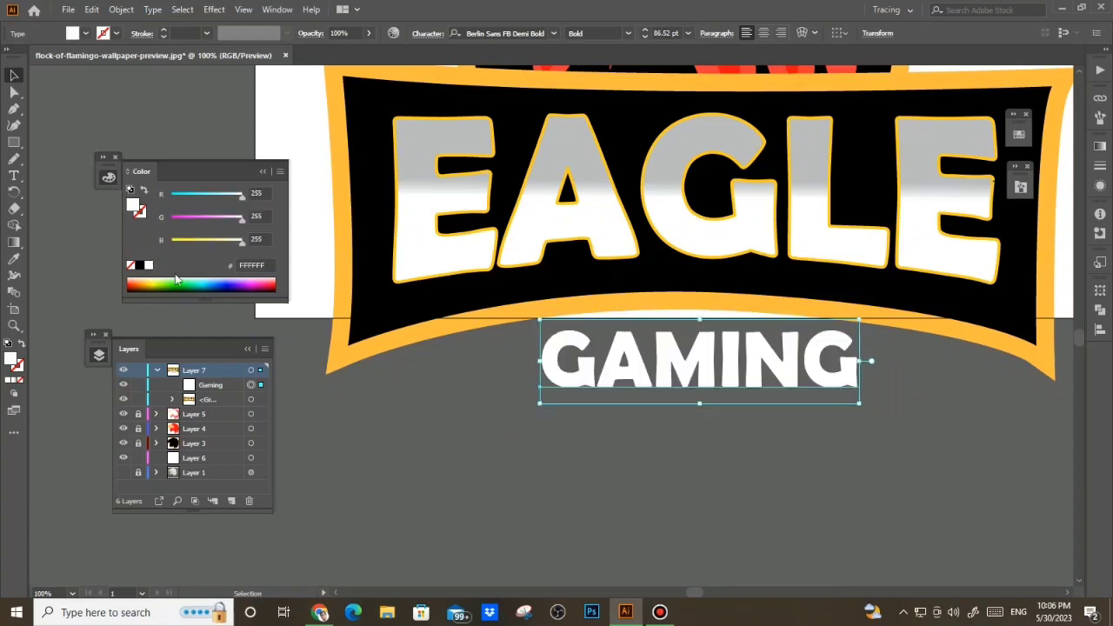
pyautogui.click(582, 389)
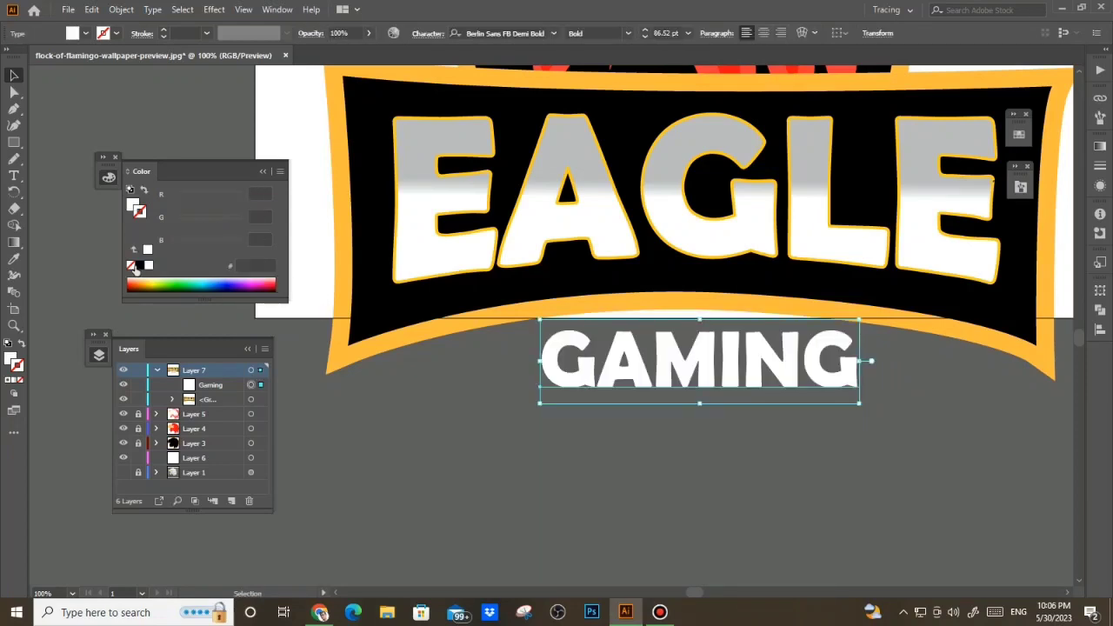
pyautogui.press('i')
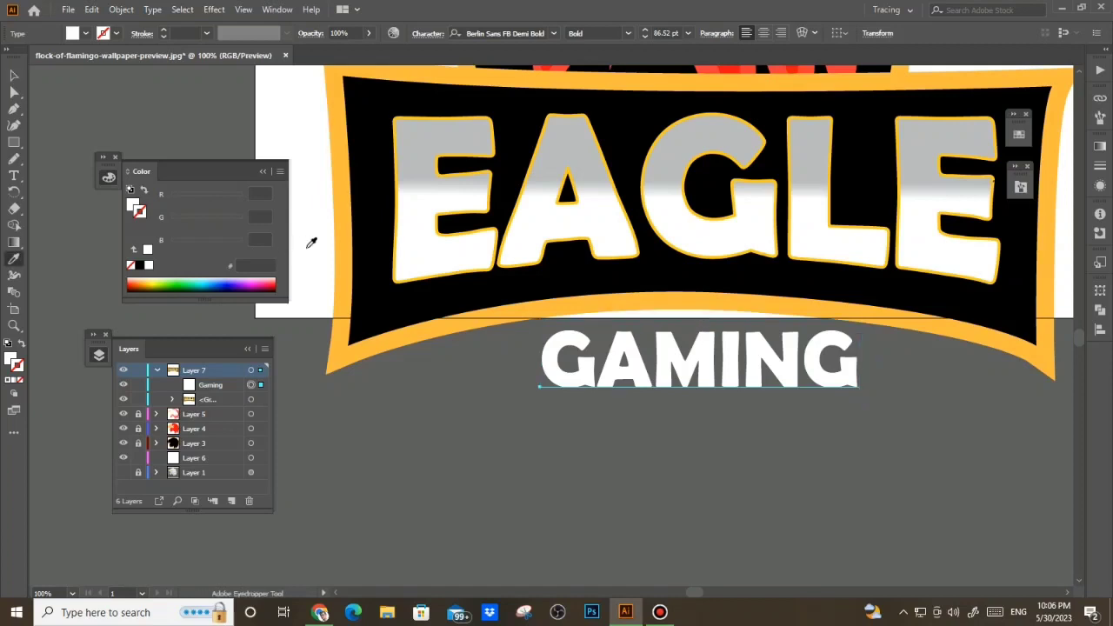
pyautogui.click(394, 263)
pyautogui.press('v')
pyautogui.press('x')
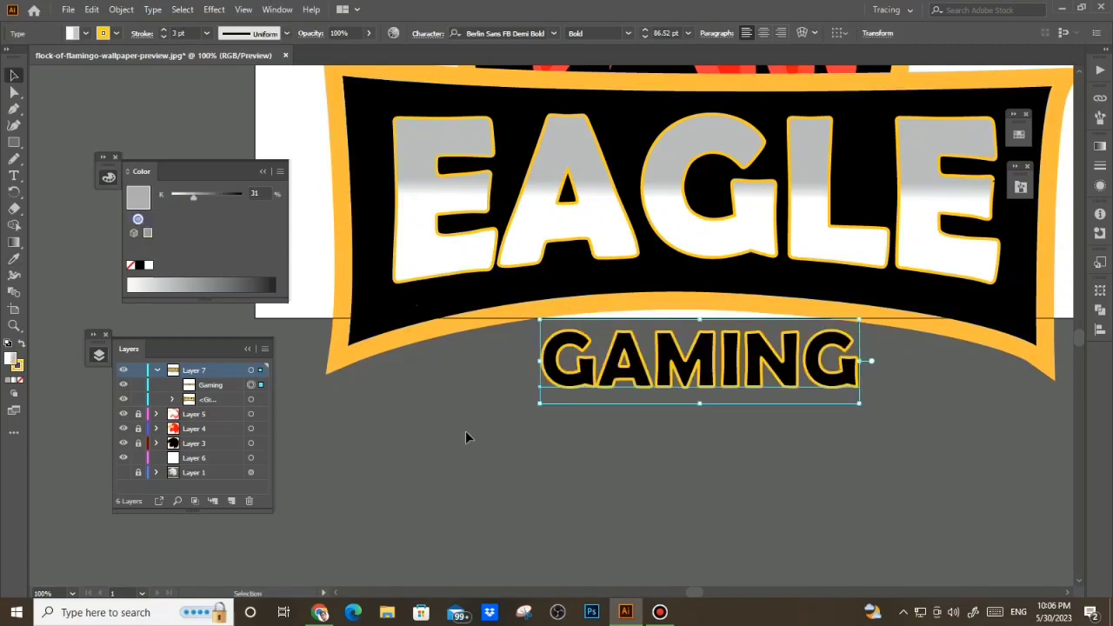
pyautogui.click(130, 266)
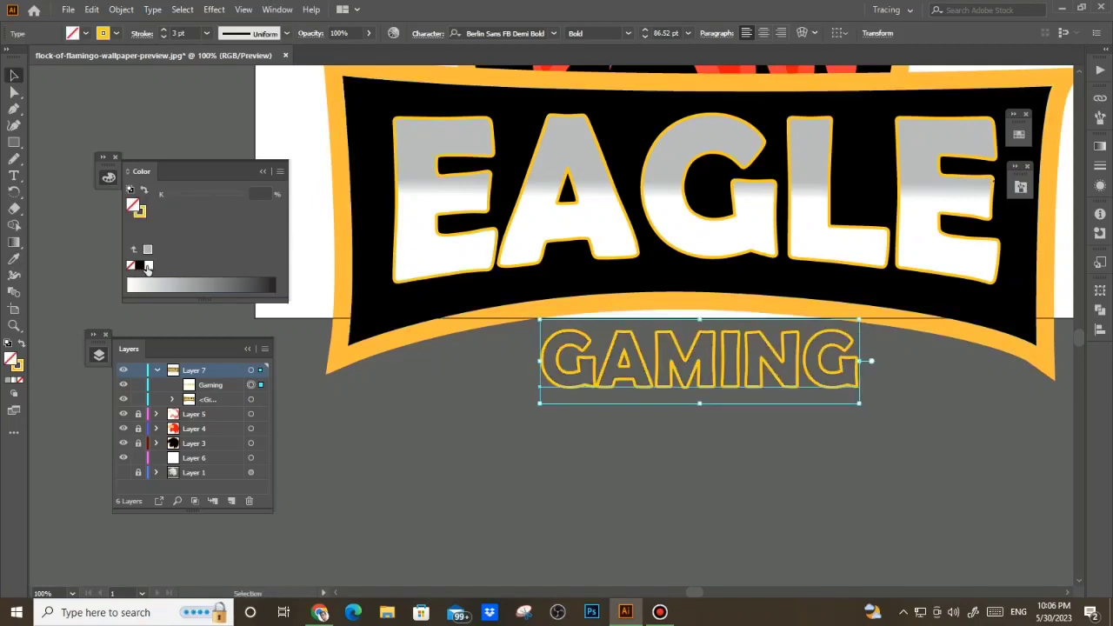
pyautogui.click(141, 266)
# Reduce the GAMING text's golden stroke to 1 pt and deselect it
pyautogui.moveTo(558, 379); pyautogui.dragTo(413, 320)
pyautogui.click(163, 36)
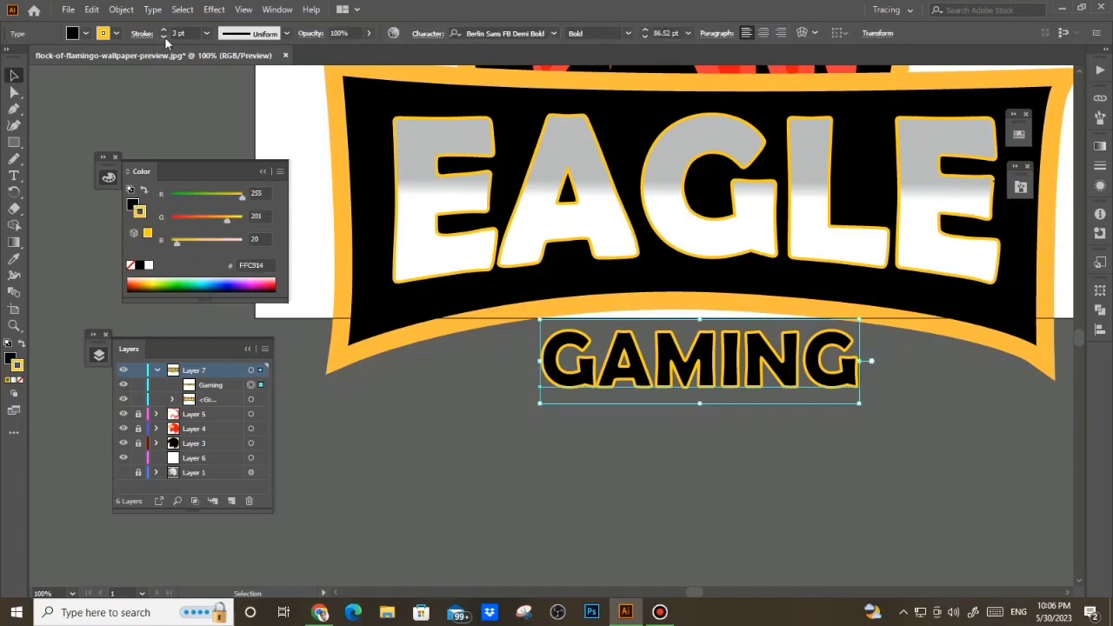
pyautogui.click(163, 37)
pyautogui.click(610, 464)
pyautogui.scroll(-2, 614, 470)
pyautogui.moveTo(719, 493); pyautogui.dragTo(729, 502)
pyautogui.moveTo(767, 467); pyautogui.dragTo(607, 430)
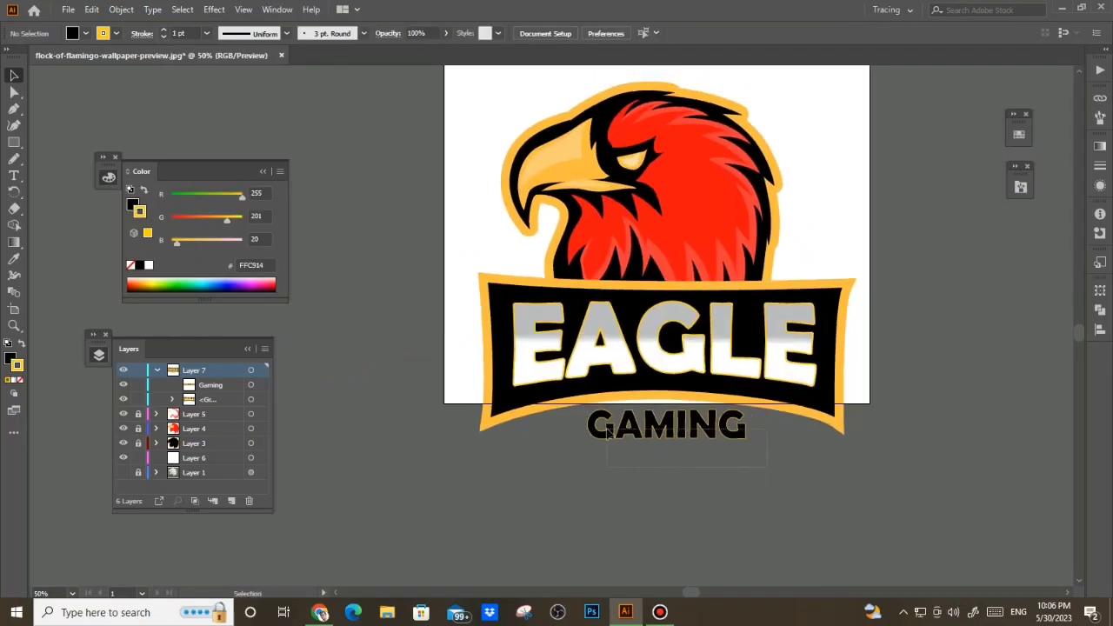
pyautogui.moveTo(802, 435); pyautogui.dragTo(803, 482)
pyautogui.scroll(-1, 792, 477)
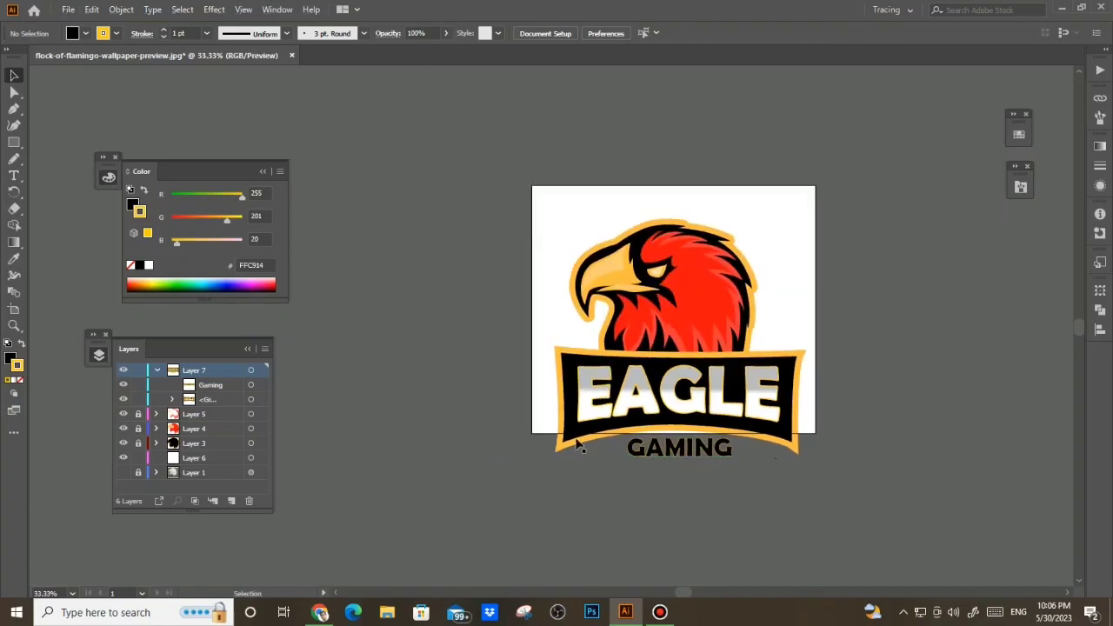
# Extend the artboard below the GAMING text to a height of 993.75 pt and widen it on both sides of the logo
pyautogui.scroll(1, 596, 437)
pyautogui.hotkey('shift', 'o')
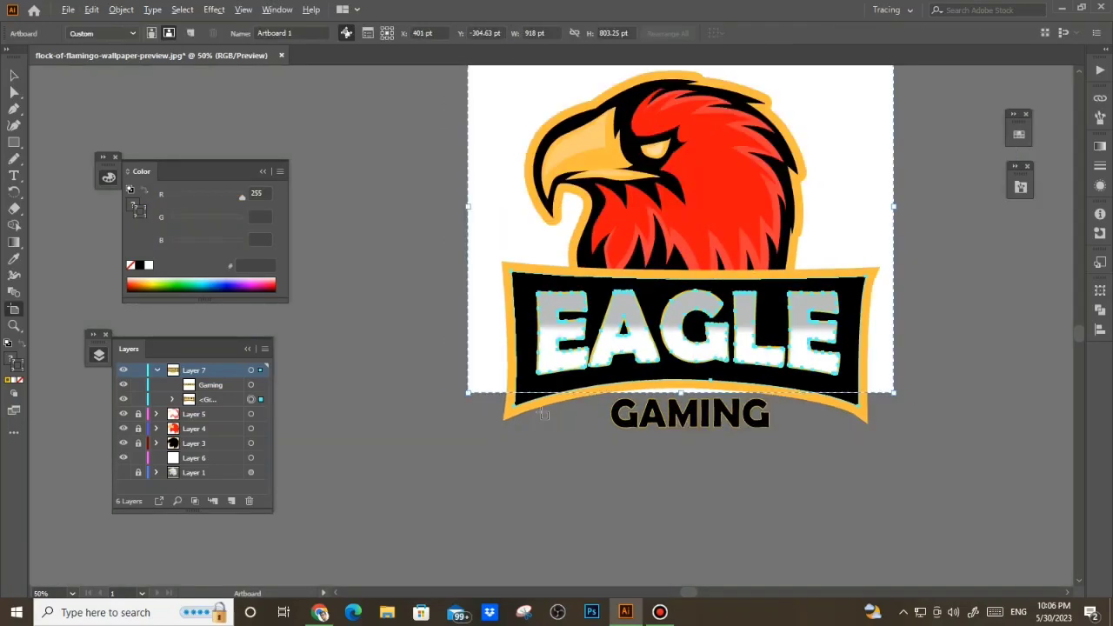
pyautogui.moveTo(681, 392); pyautogui.dragTo(678, 522)
pyautogui.press('Escape')
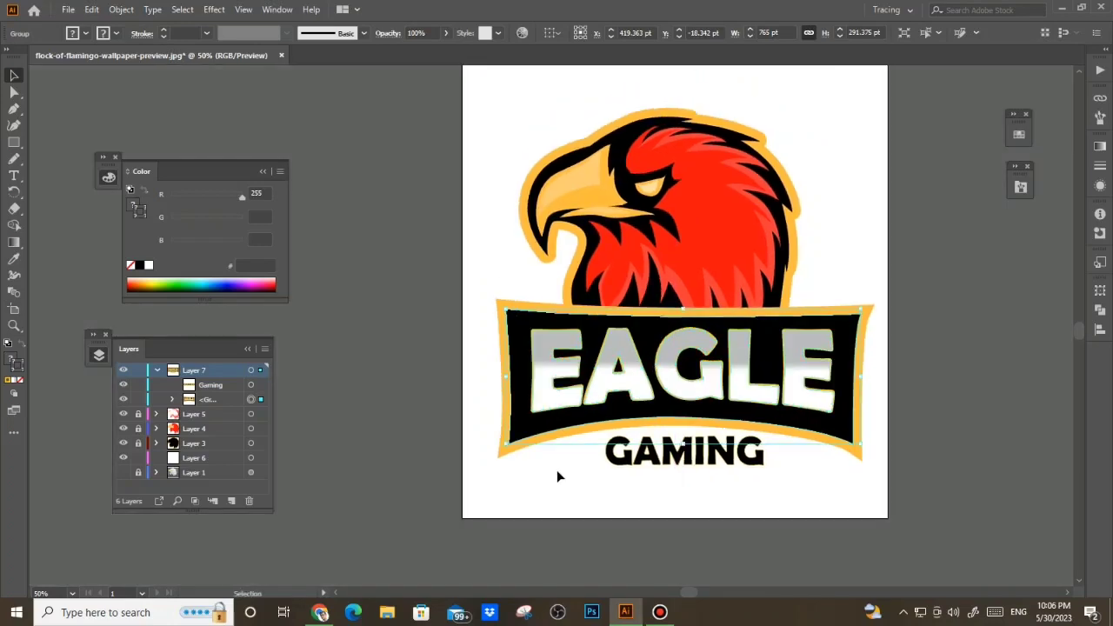
pyautogui.scroll(-1, 558, 472)
pyautogui.hotkey('shift', 'o')
pyautogui.moveTo(493, 351); pyautogui.dragTo(468, 350)
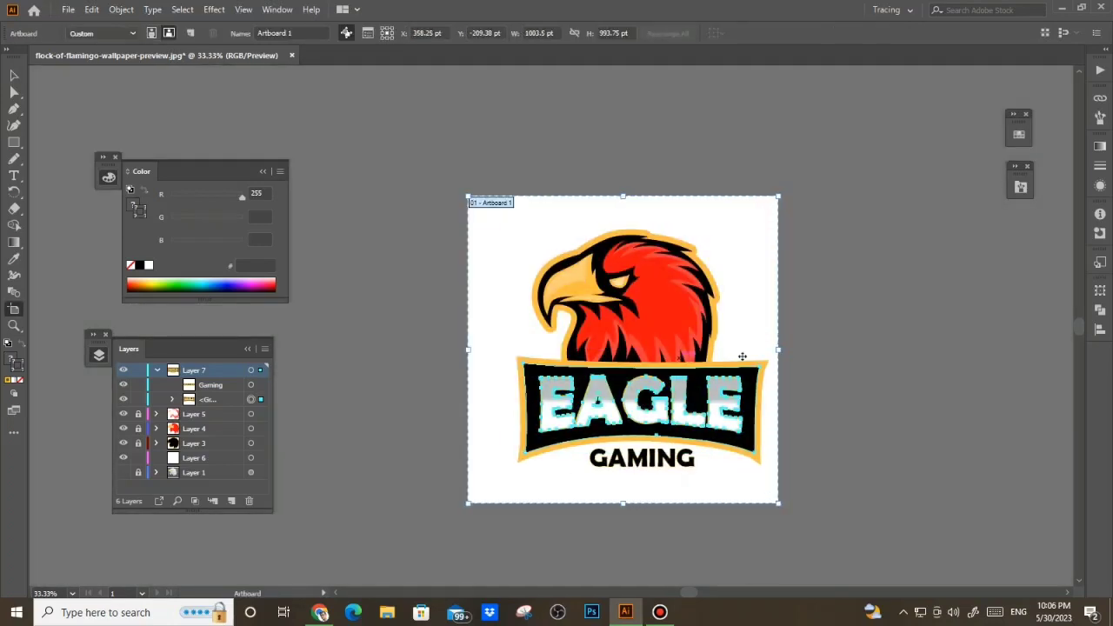
pyautogui.moveTo(778, 350); pyautogui.dragTo(807, 350)
pyautogui.press('Escape')
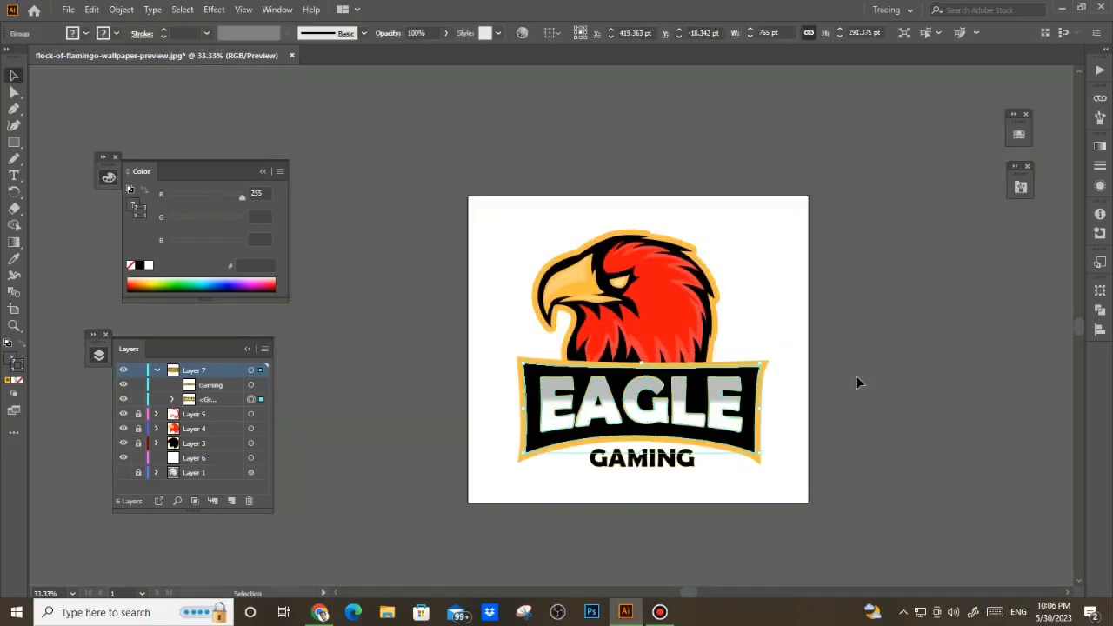
# Ungroup the banner from the EAGLE lettering and clear the selection
pyautogui.scroll(1, 658, 503)
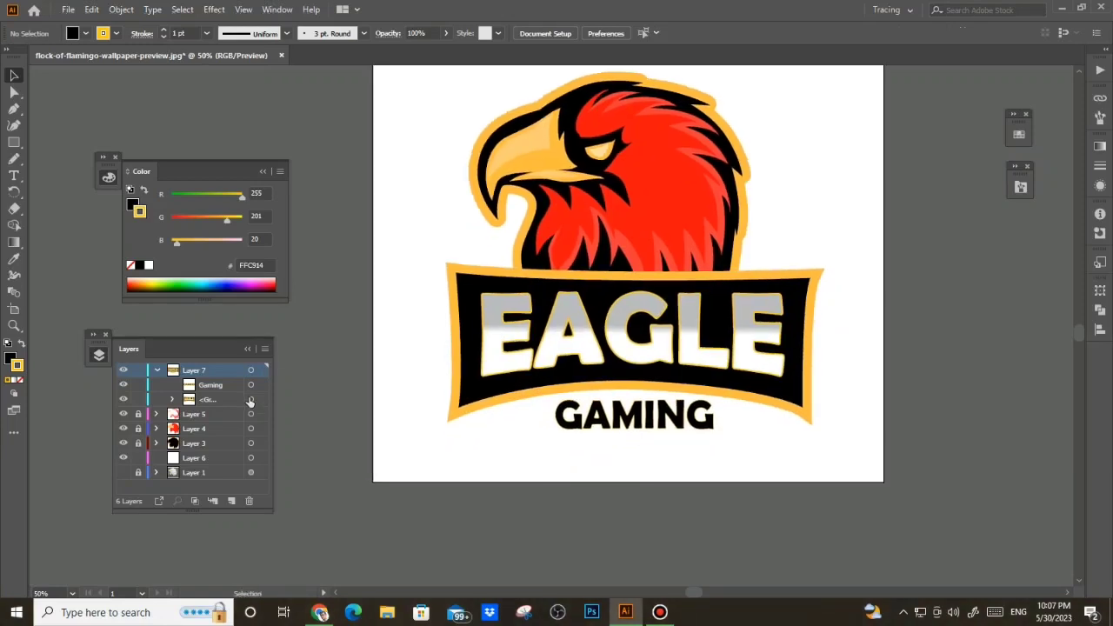
pyautogui.click(210, 401)
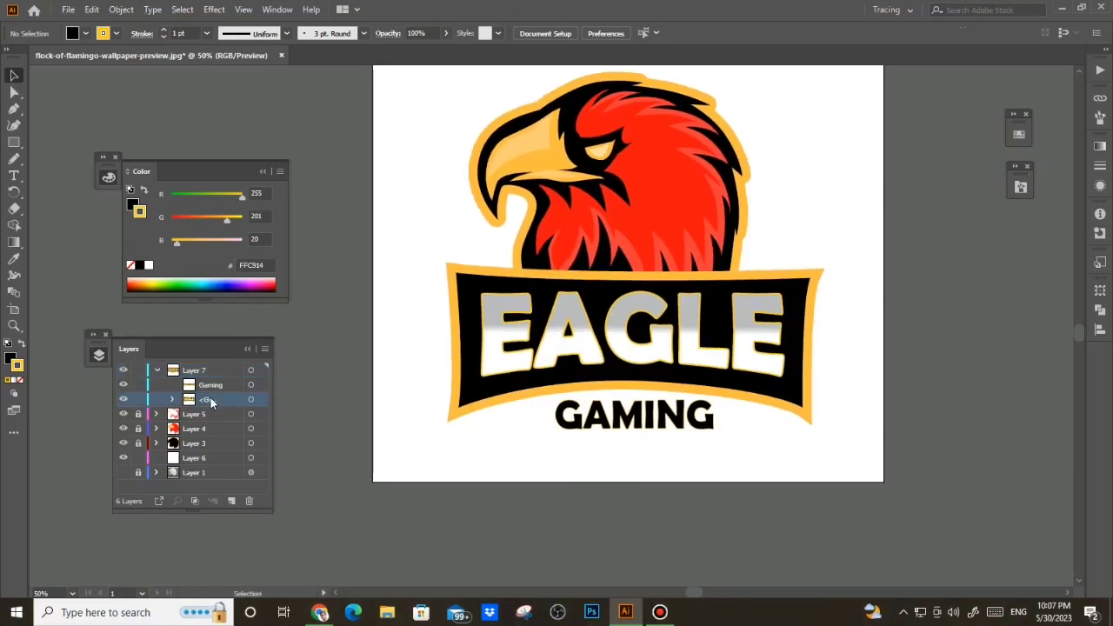
pyautogui.click(467, 400)
pyautogui.hotkey('ctrl', 'shift', 'g')
pyautogui.click(368, 491)
# Try to cut the banner path out of Layer 7 for transfer to Layer 3, and undo the attempt
pyautogui.click(252, 416)
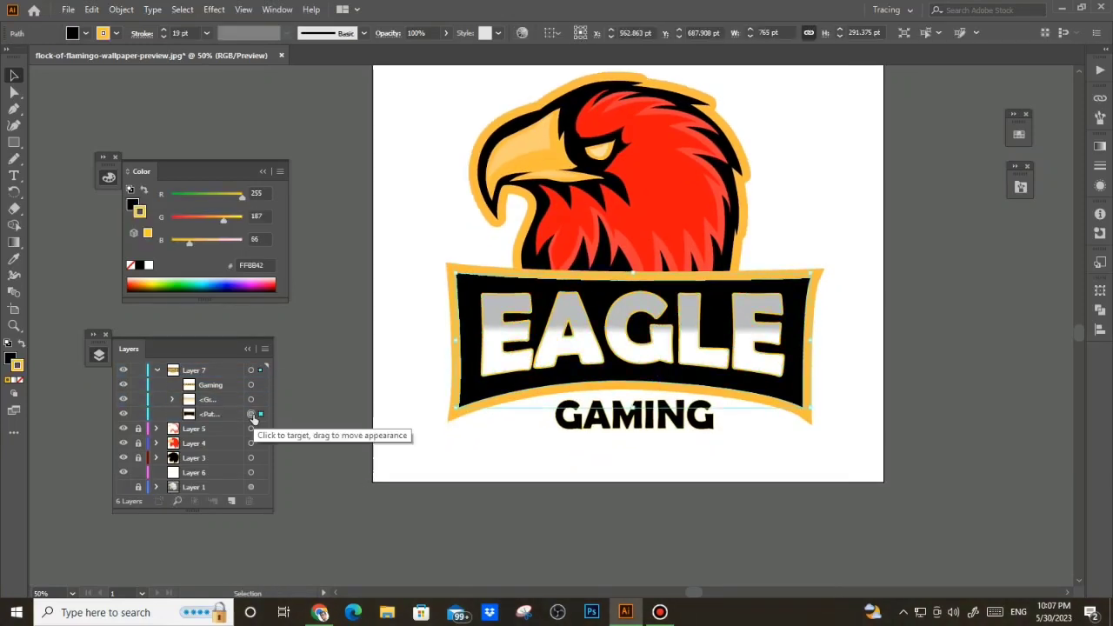
pyautogui.moveTo(324, 474); pyautogui.dragTo(351, 439)
pyautogui.hotkey('ctrl', 'x')
pyautogui.click(136, 444)
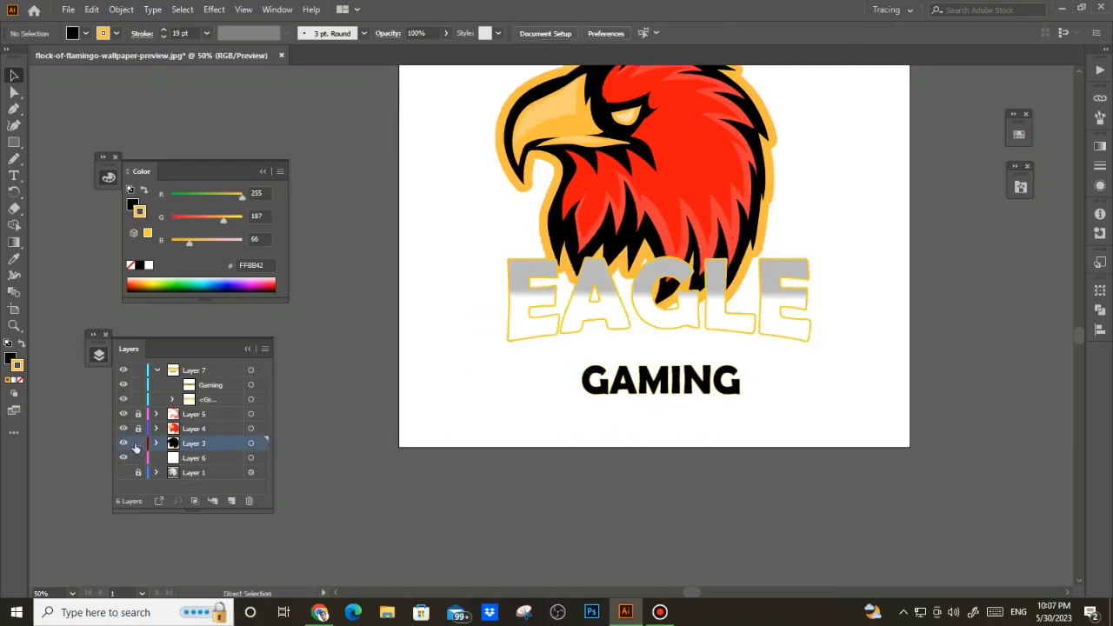
pyautogui.hotkey('ctrl', 'z')
pyautogui.hotkey('ctrl', 'z')
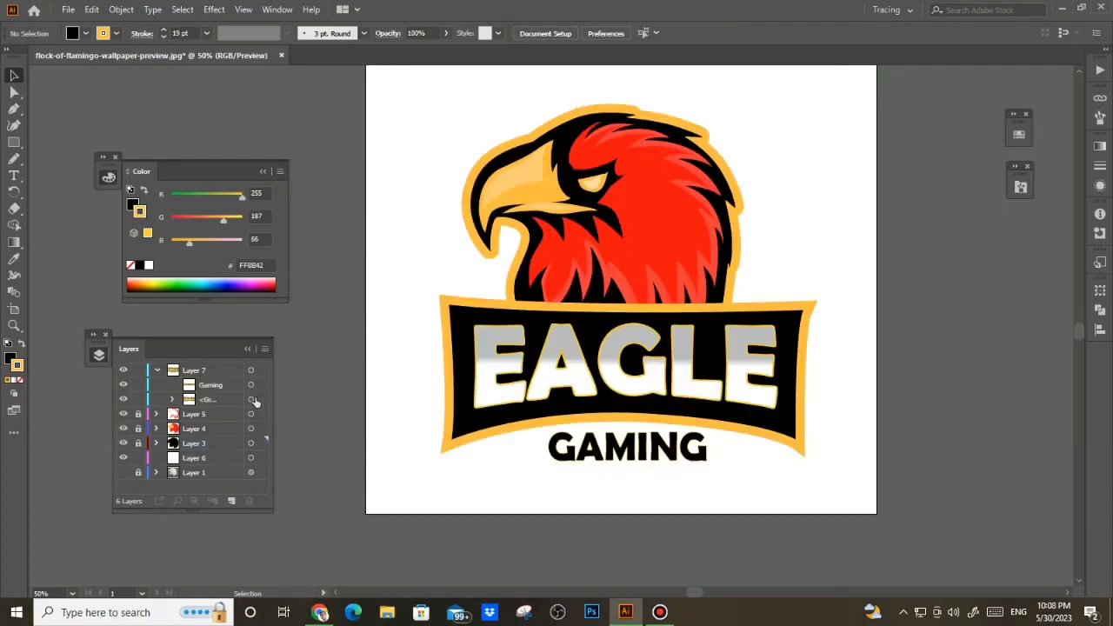
# Move the banner path from Layer 7 to Layer 3, keeping its position in the artwork
pyautogui.click(250, 415)
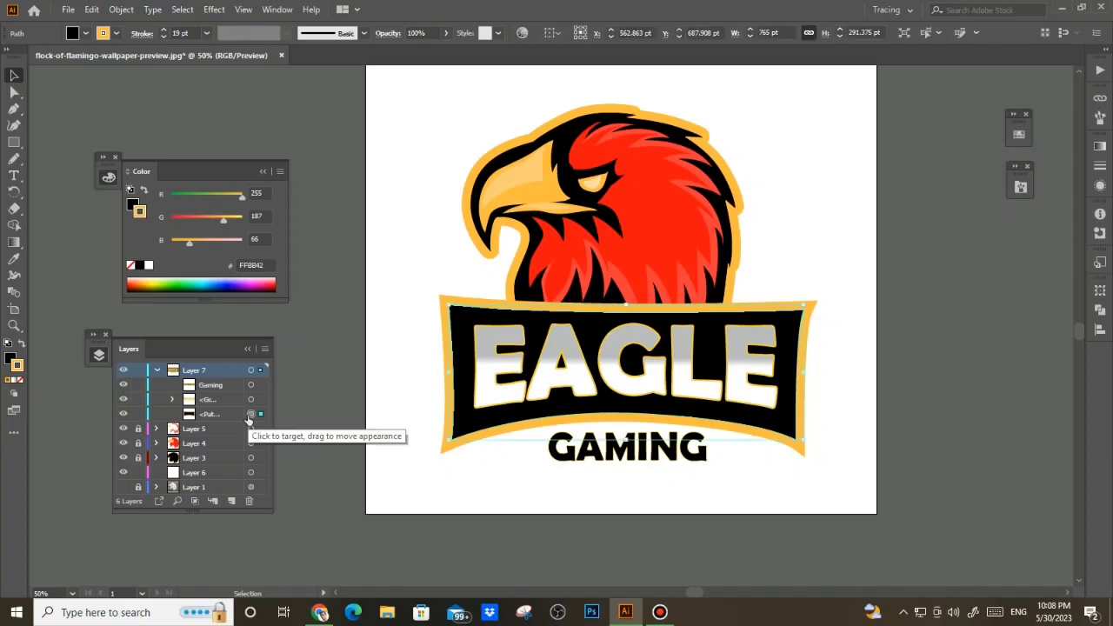
pyautogui.hotkey('ctrl', 'x')
pyautogui.click(174, 446)
pyautogui.hotkey('ctrl', 'f')
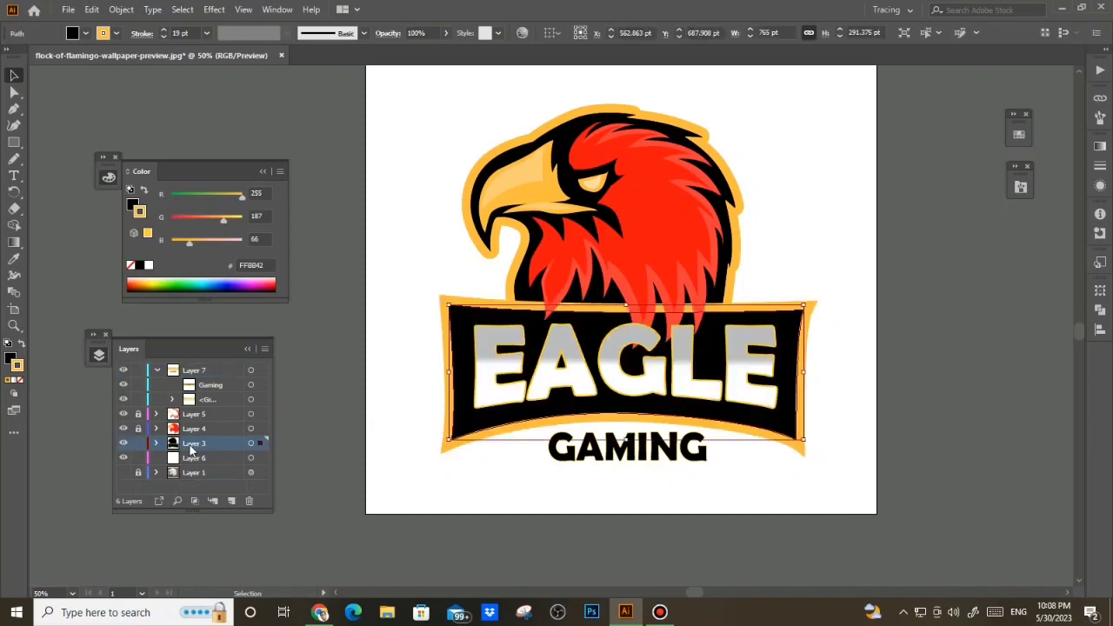
# Send the banner path to the back of Layer 3 and unite it with the golden-outlined eagle shape
pyautogui.click(156, 443)
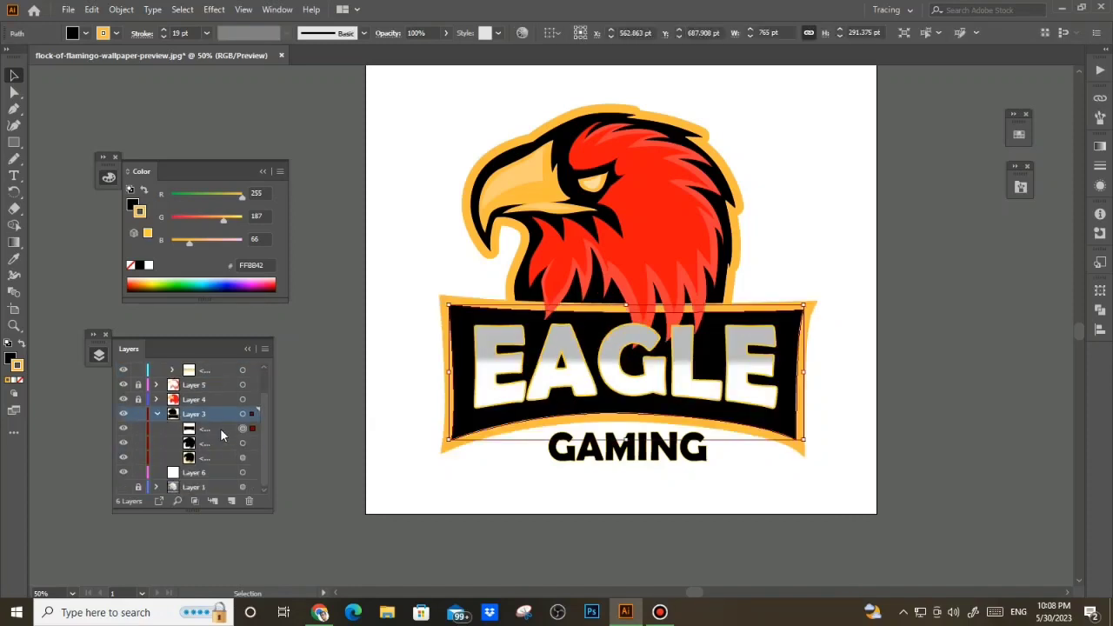
pyautogui.hotkey('ctrl', '[')
pyautogui.hotkey('ctrl', '[')
pyautogui.keyDown('shift'); pyautogui.click(242, 443); pyautogui.keyUp('shift')
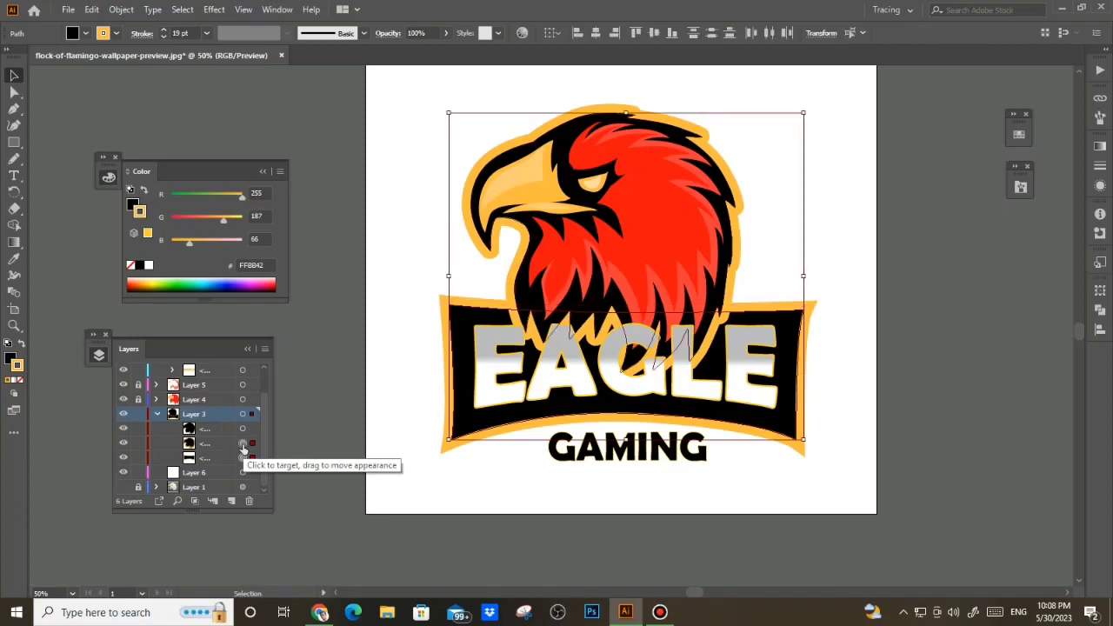
pyautogui.click(1101, 308)
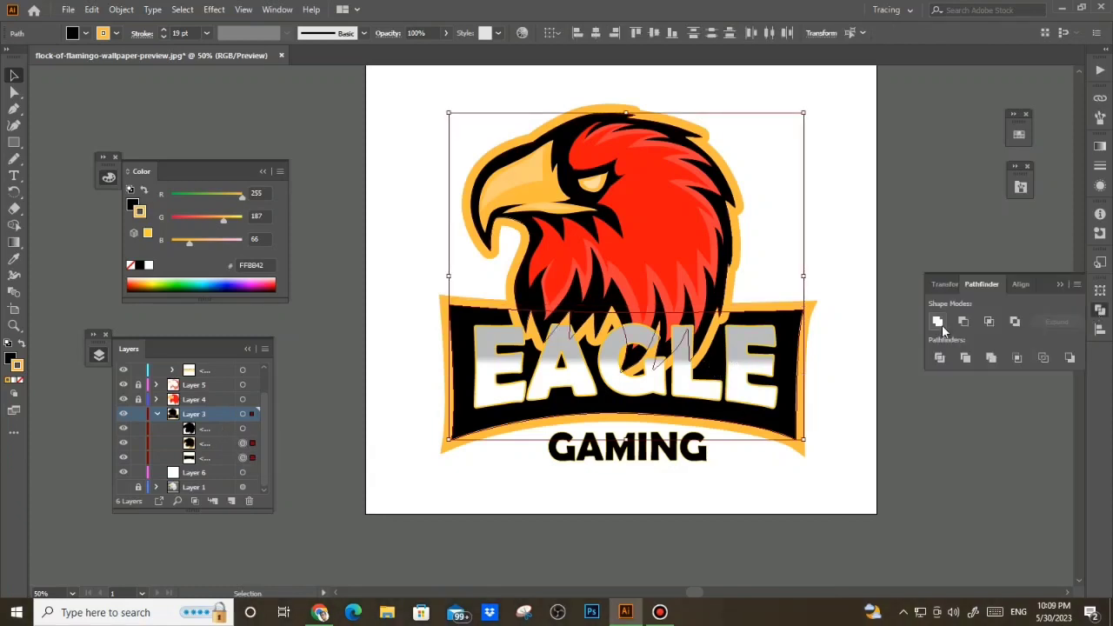
pyautogui.click(968, 320)
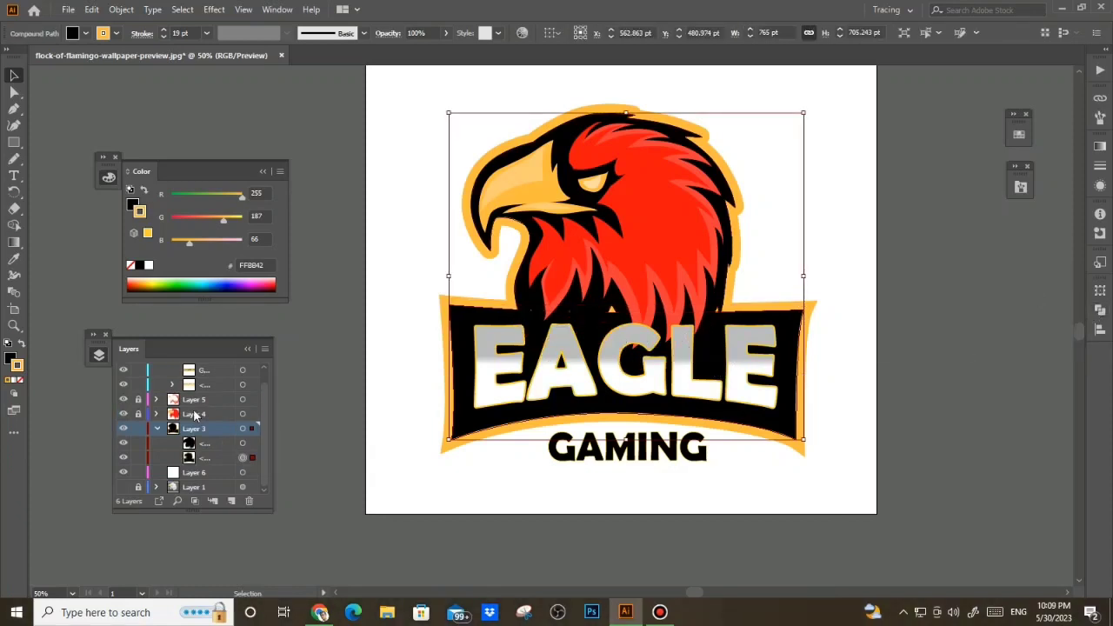
# Lock Layer 3 and Layer 7, collapse their contents, and unlock the feather artwork on Layers 4 and 5
pyautogui.click(156, 429)
pyautogui.click(139, 430)
pyautogui.click(139, 415)
pyautogui.click(157, 370)
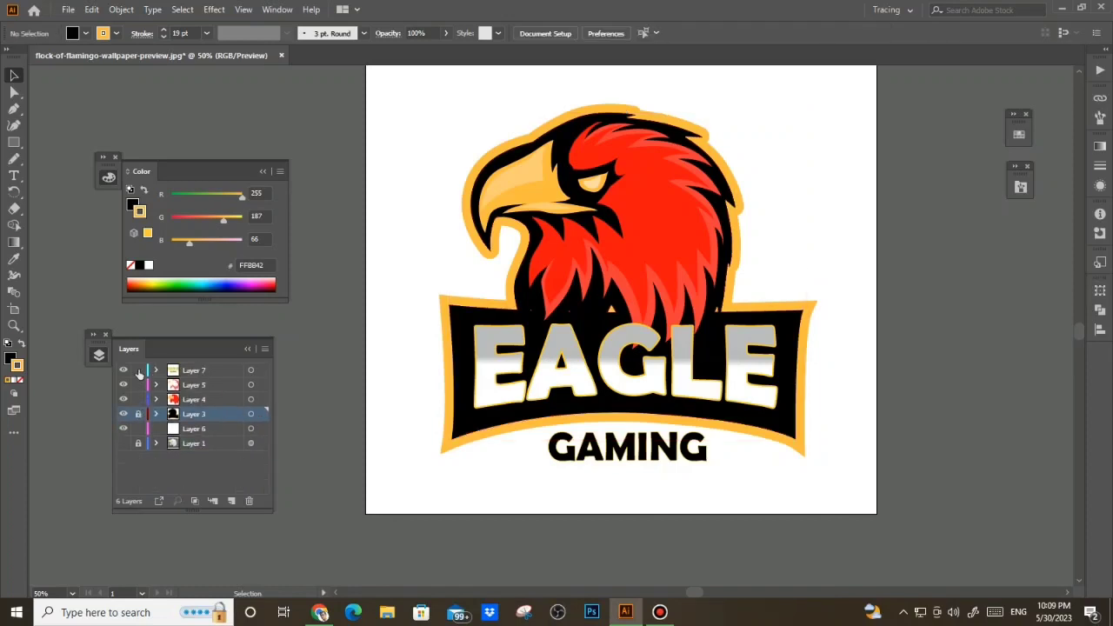
pyautogui.click(138, 370)
# Erase the feather tips of Layers 4 and 5 that overlap the banner along its upper edge, and deselect the artwork
pyautogui.click(250, 385)
pyautogui.keyDown('shift'); pyautogui.click(251, 399); pyautogui.keyUp('shift')
pyautogui.click(14, 208)
pyautogui.scroll(1, 581, 322)
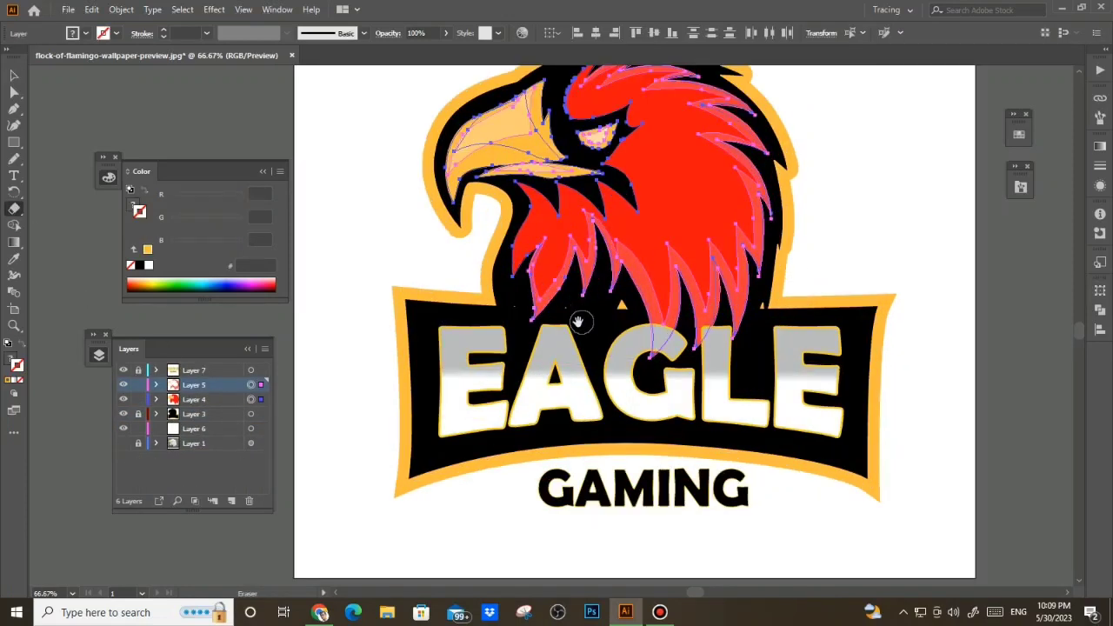
pyautogui.moveTo(580, 321); pyautogui.dragTo(458, 298)
pyautogui.moveTo(387, 292)
pyautogui.mouseDown()
pyautogui.moveTo(614, 297)
pyautogui.moveTo(521, 320)
pyautogui.moveTo(582, 325)
pyautogui.mouseUp()
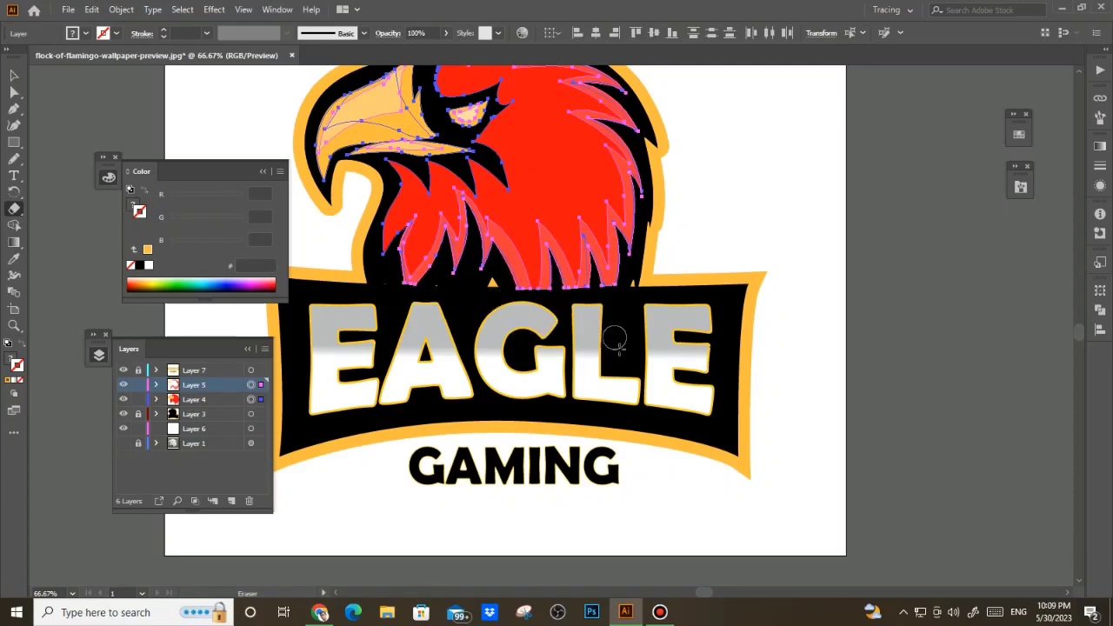
pyautogui.scroll(-2, 621, 388)
pyautogui.press('v')
pyautogui.click(802, 372)
pyautogui.moveTo(696, 449); pyautogui.dragTo(710, 444)
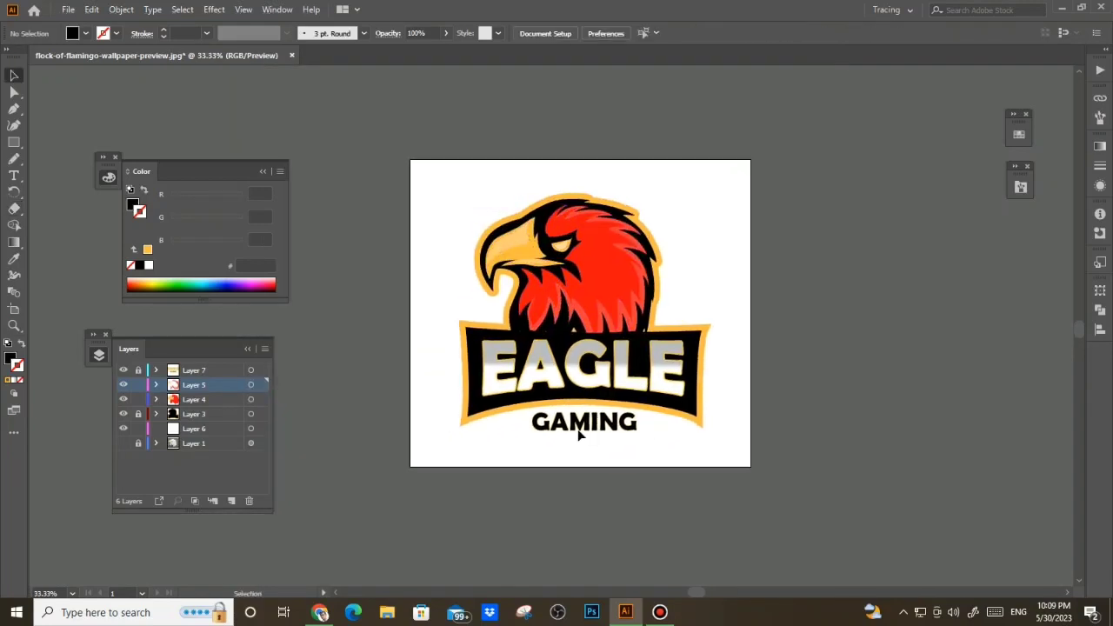
# Increase the stroke weight of the GAMING text to 5 pt
pyautogui.scroll(1, 576, 453)
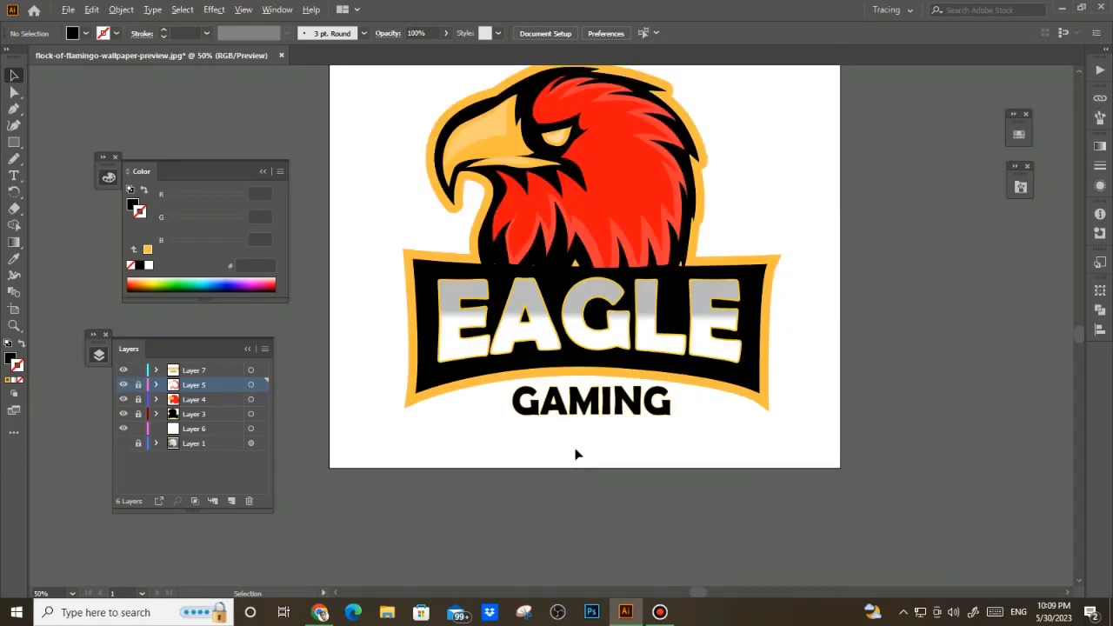
pyautogui.click(603, 417)
pyautogui.scroll(1, 596, 421)
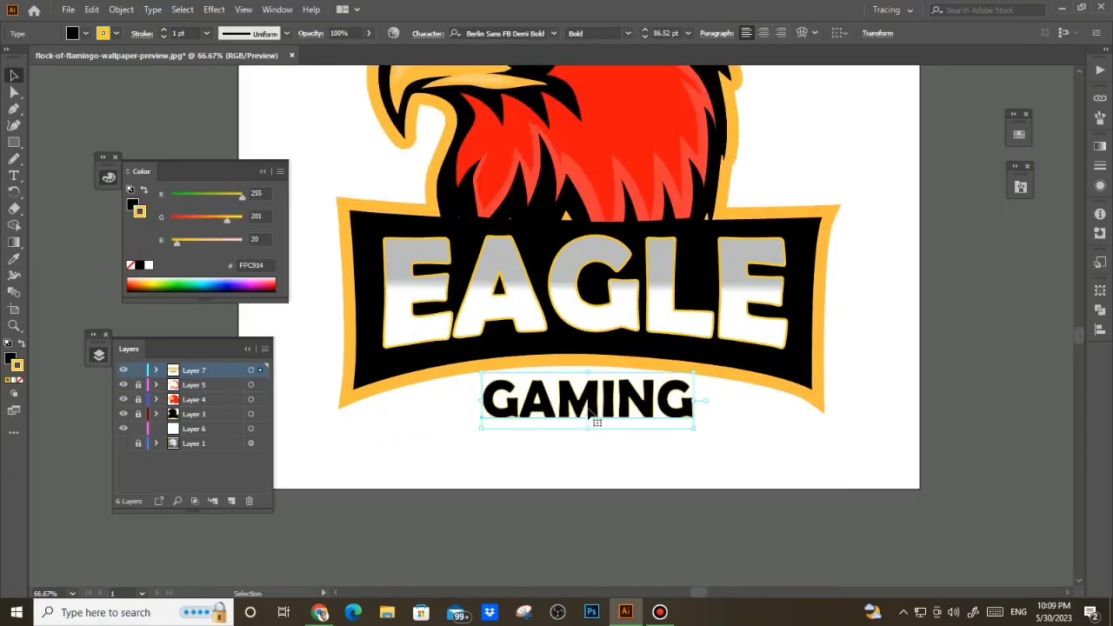
pyautogui.click(543, 446)
pyautogui.click(552, 416)
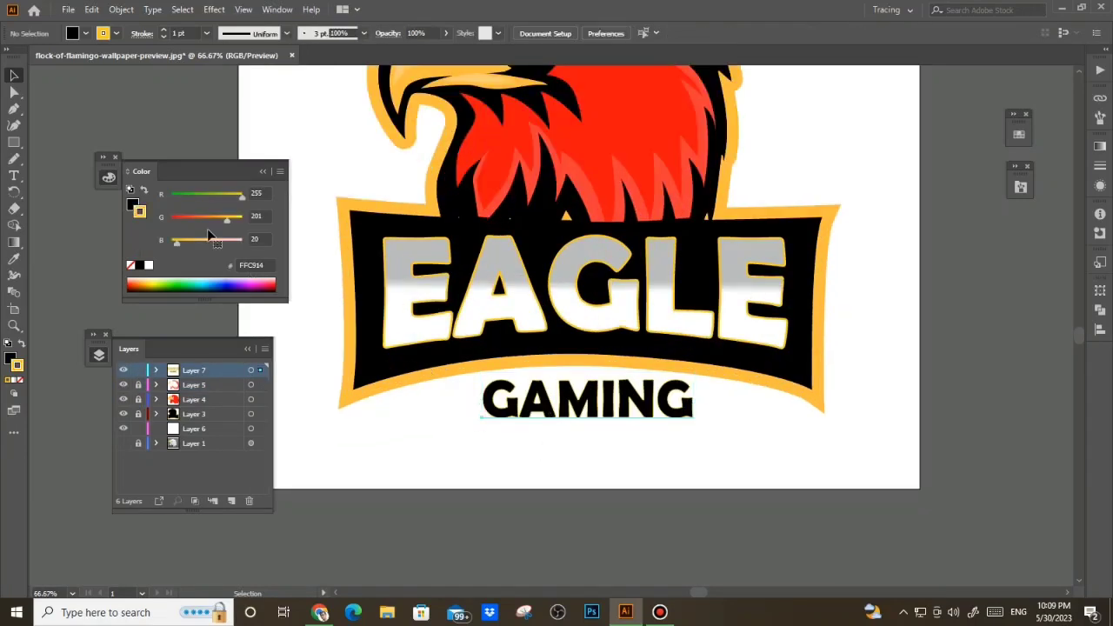
pyautogui.click(163, 31)
pyautogui.click(163, 31)
pyautogui.click(164, 32)
pyautogui.click(164, 31)
# Convert the GAMING text to outlines, align its stroke to the outside, and deselect it
pyautogui.click(1099, 166)
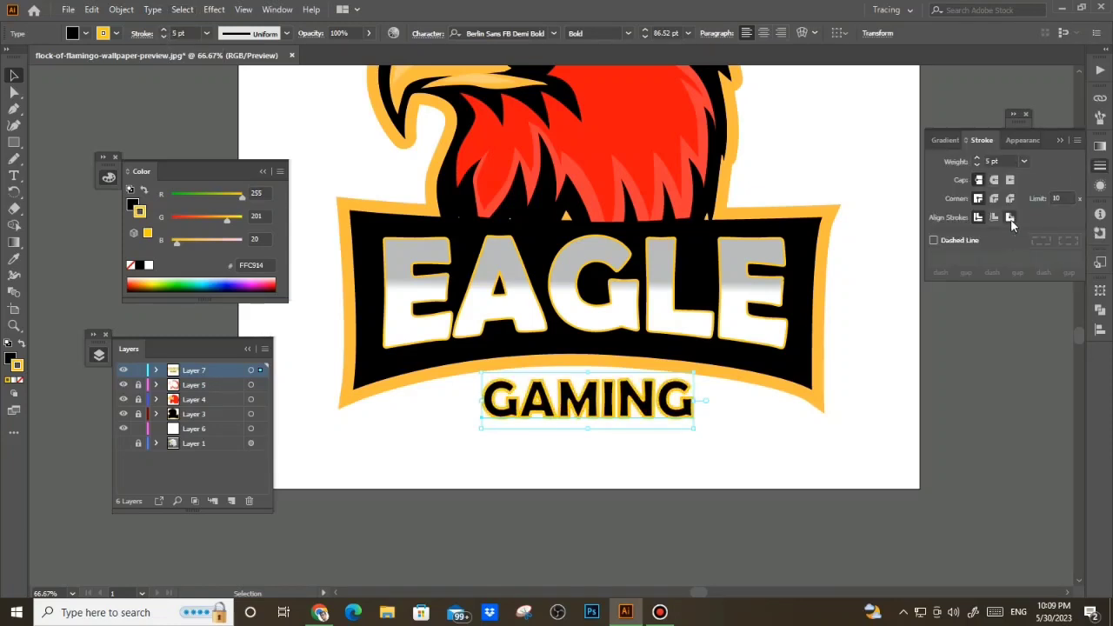
pyautogui.click(1059, 141)
pyautogui.rightClick(615, 407)
pyautogui.click(683, 224)
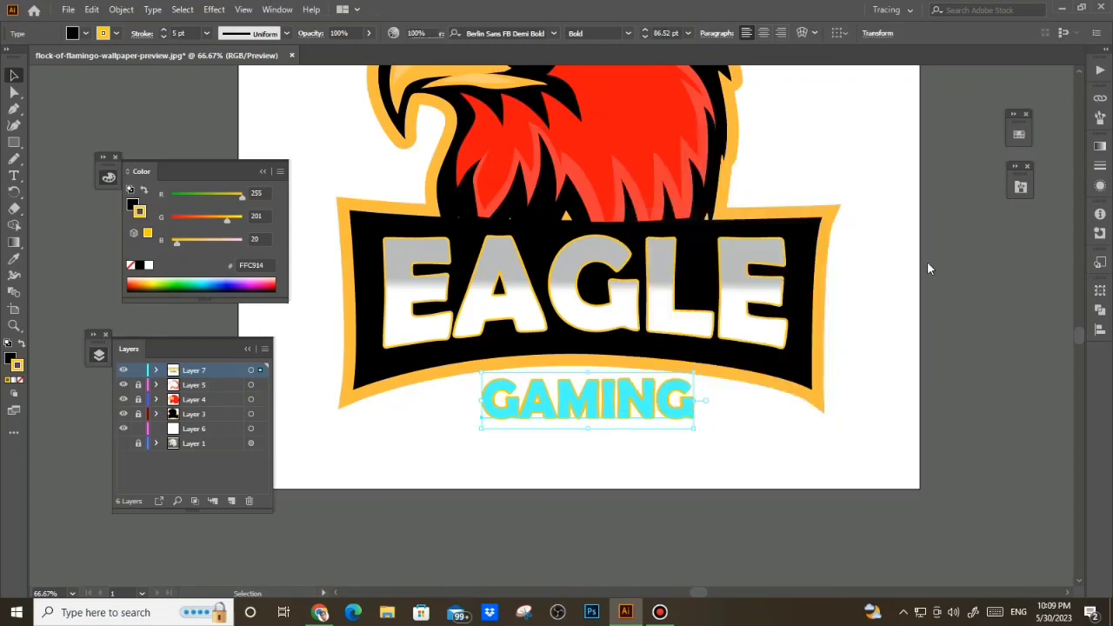
pyautogui.click(1099, 165)
pyautogui.click(1012, 216)
pyautogui.click(1058, 140)
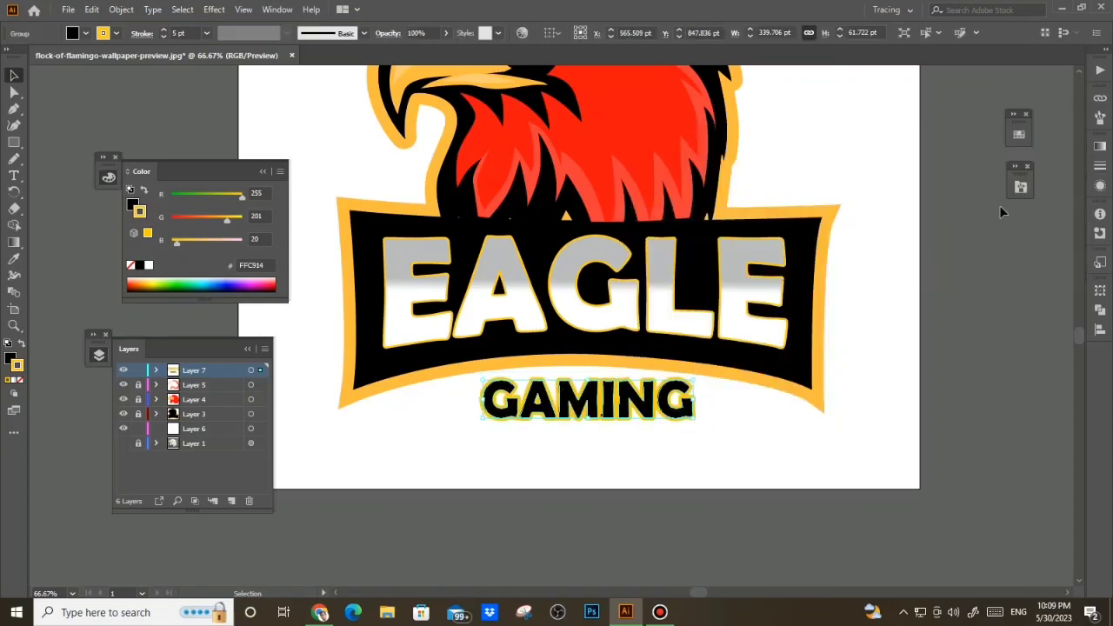
pyautogui.click(752, 477)
# Draw a black rectangle without stroke on Layer 6, about 1102.5 × 993.75 pt, covering the whole artboard behind the logo
pyautogui.scroll(-2, 750, 478)
pyautogui.moveTo(745, 478); pyautogui.dragTo(716, 435)
pyautogui.click(200, 429)
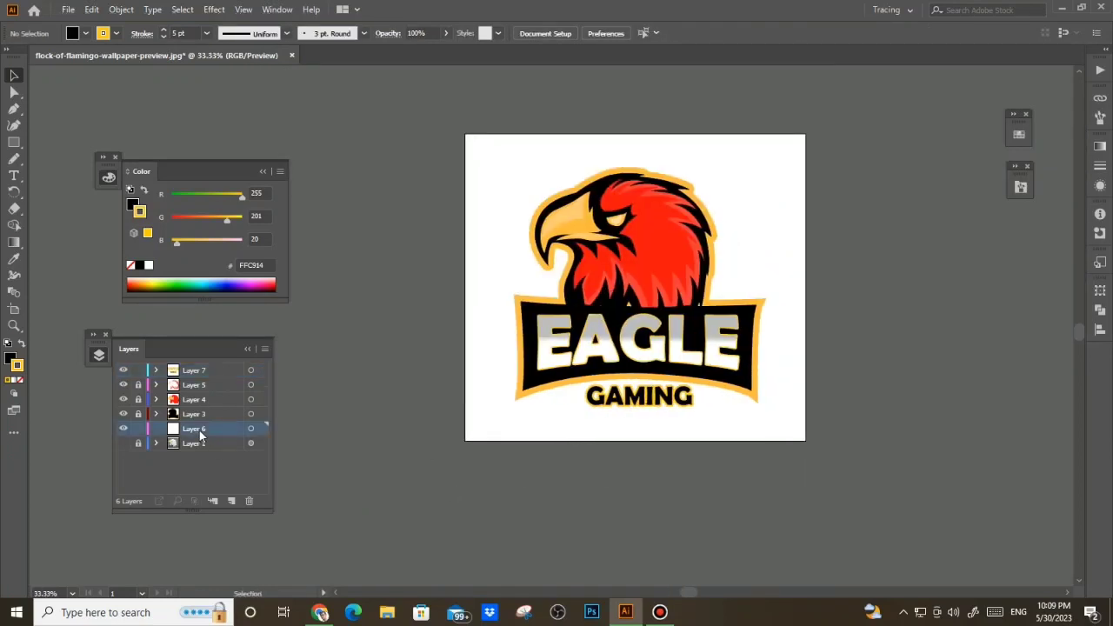
pyautogui.click(131, 205)
pyautogui.click(141, 212)
pyautogui.click(130, 266)
pyautogui.click(132, 205)
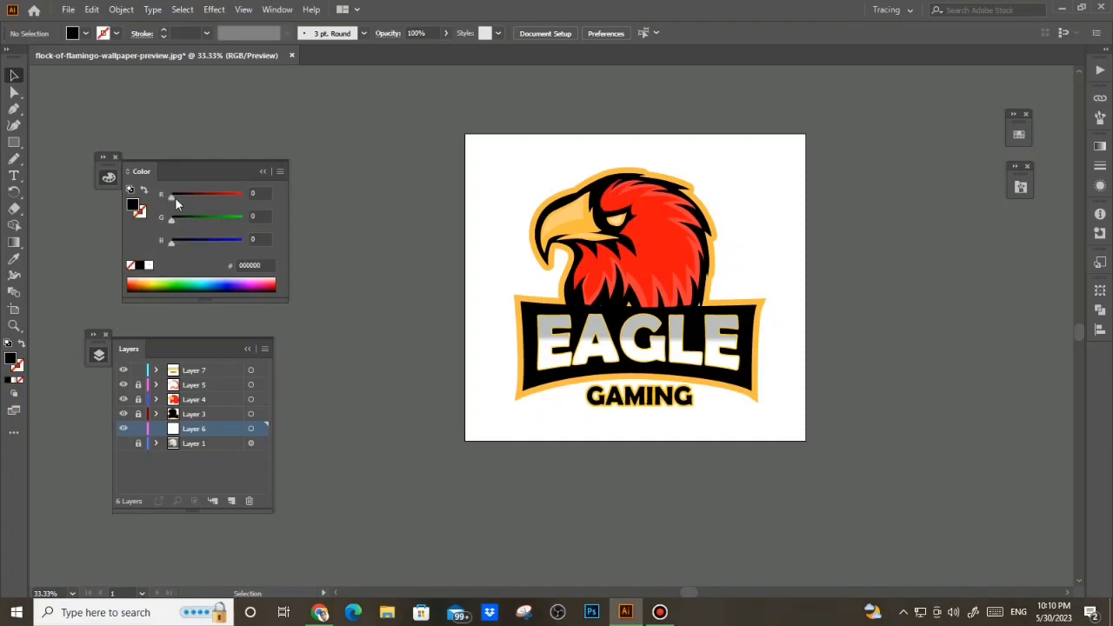
pyautogui.moveTo(465, 133)
pyautogui.mouseDown()
pyautogui.moveTo(840, 449)
pyautogui.moveTo(806, 441)
pyautogui.mouseUp()
pyautogui.click(660, 612)
pyautogui.click(660, 612)
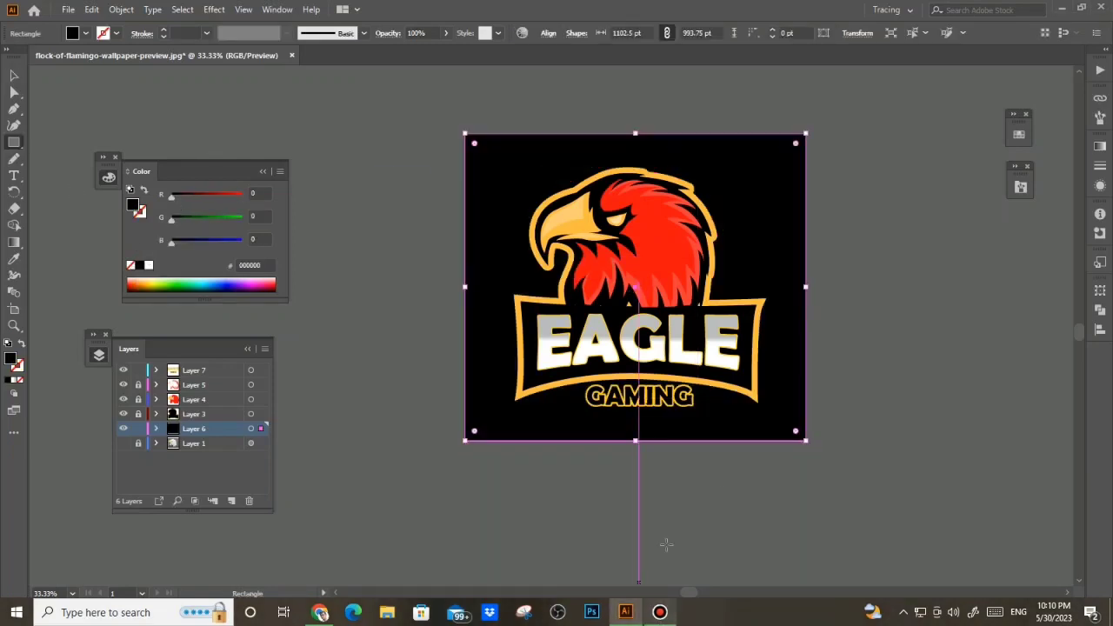
# Fill the background rectangle with a radial gradient from grey at the centre to black outside, moving the midpoint closer to the centre
pyautogui.click(1099, 146)
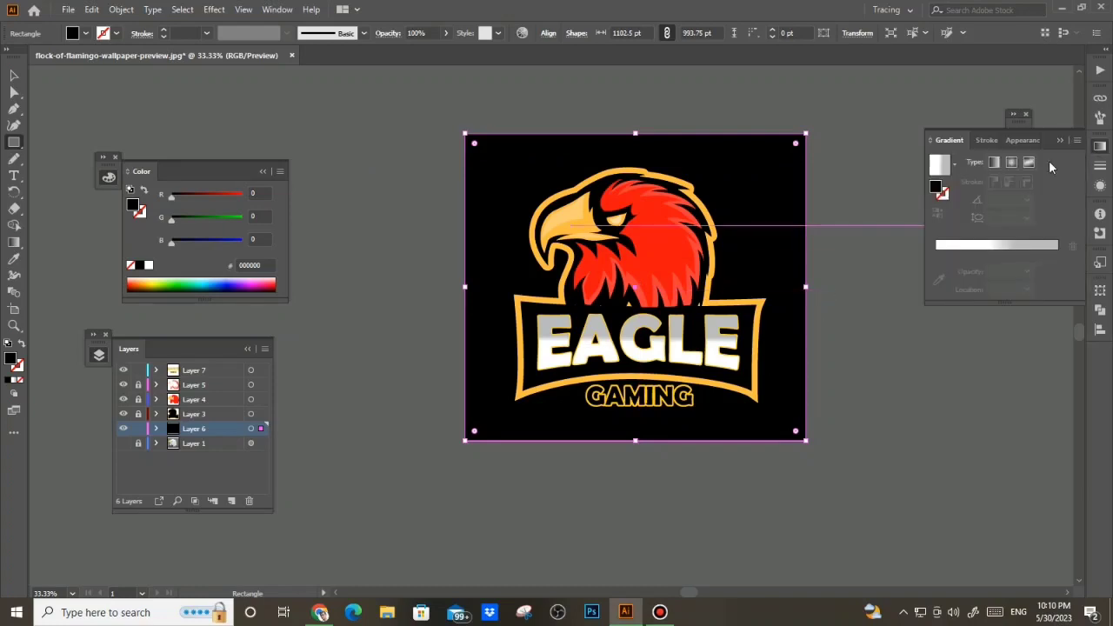
pyautogui.click(959, 251)
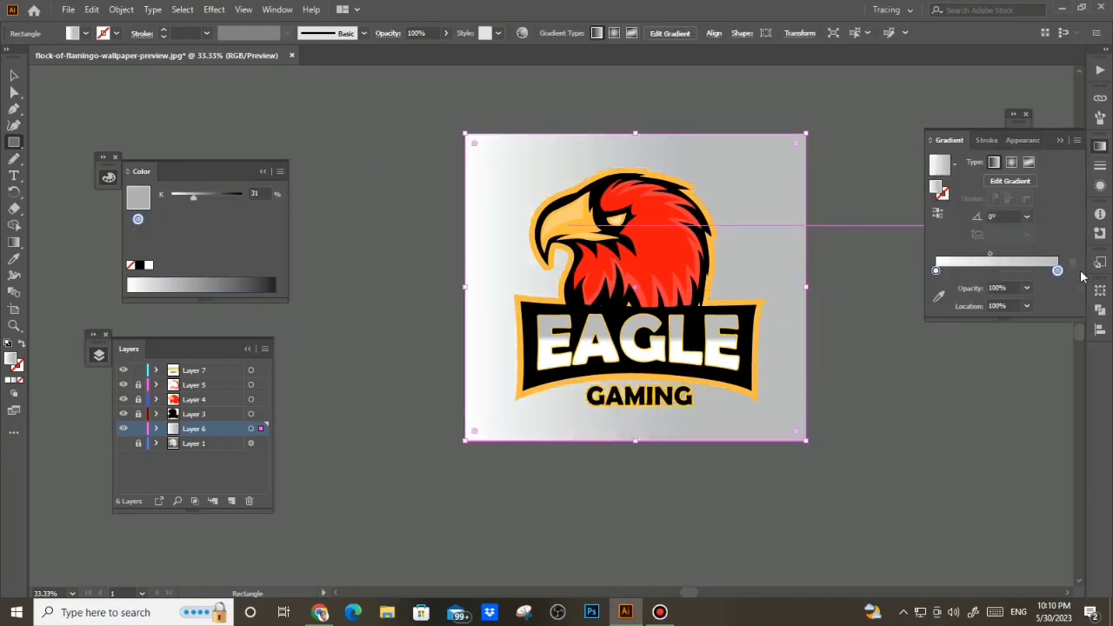
pyautogui.click(1011, 162)
pyautogui.doubleClick(936, 270)
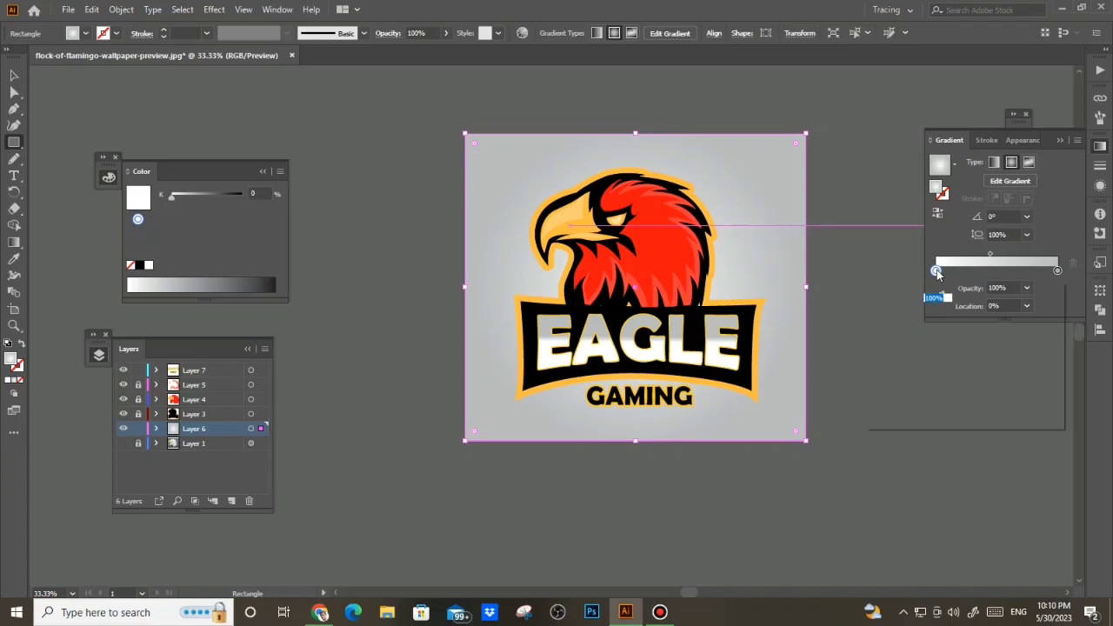
pyautogui.click(904, 391)
pyautogui.click(1051, 249)
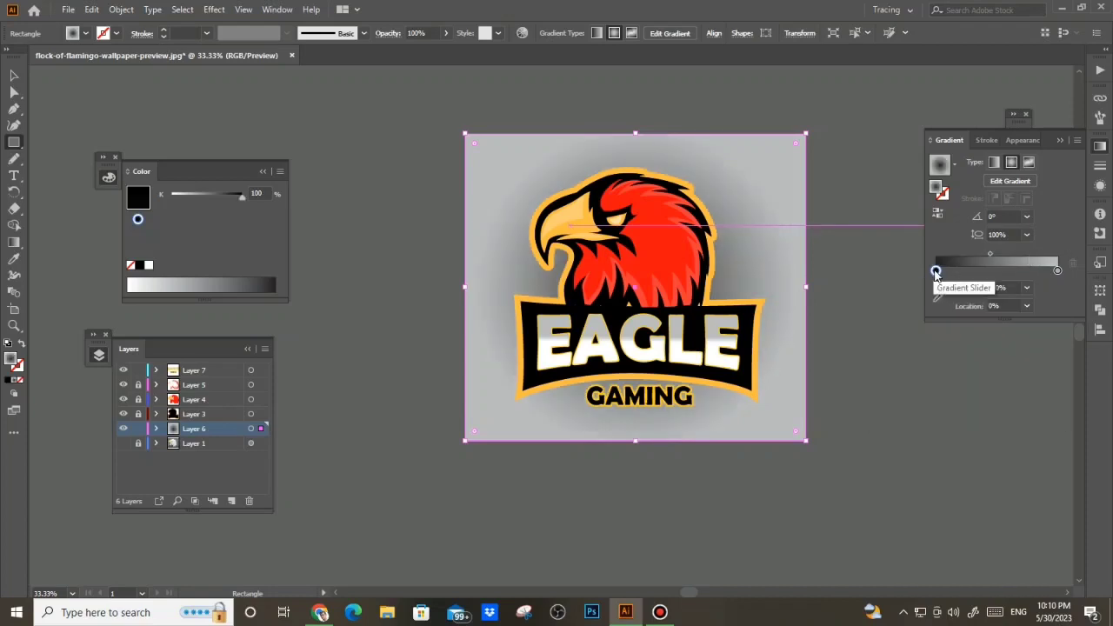
pyautogui.moveTo(936, 272)
pyautogui.mouseDown()
pyautogui.moveTo(1013, 272)
pyautogui.moveTo(936, 272)
pyautogui.mouseUp()
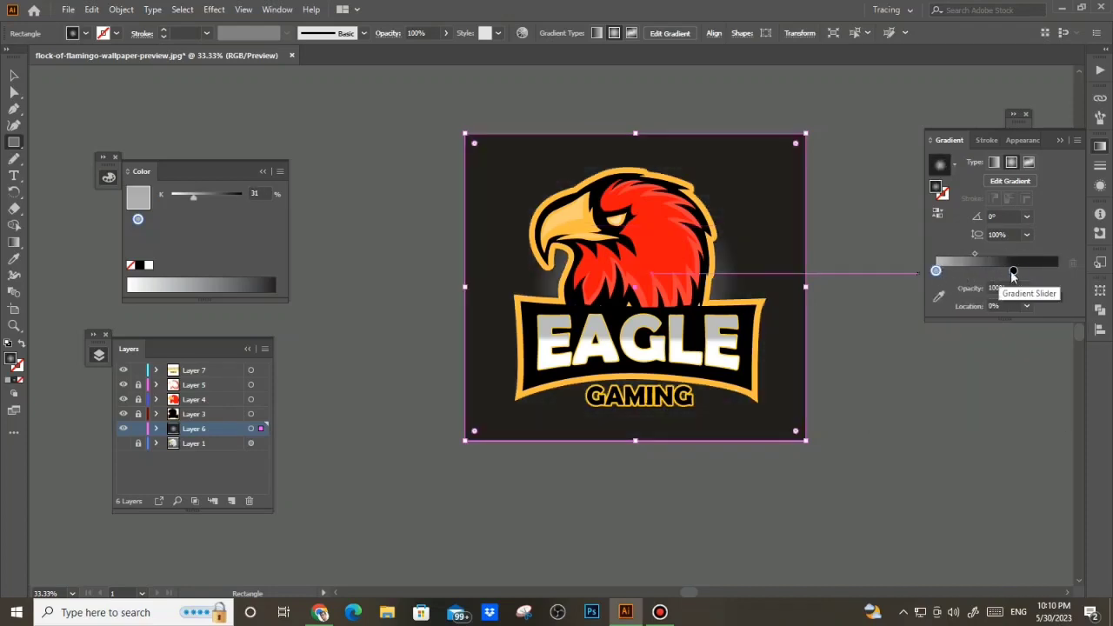
pyautogui.moveTo(1013, 272); pyautogui.dragTo(1057, 270)
pyautogui.moveTo(995, 254); pyautogui.dragTo(981, 253)
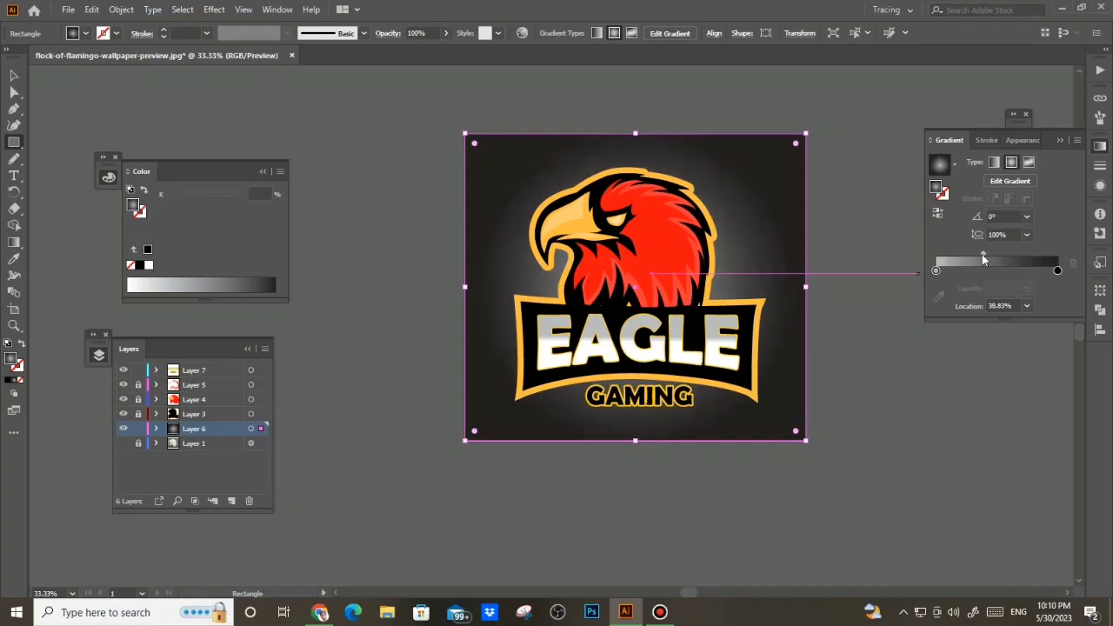
# Switch the gradient's outer stop to HSB and set it to hue 0°, saturation 75% and brightness 0%
pyautogui.doubleClick(1057, 270)
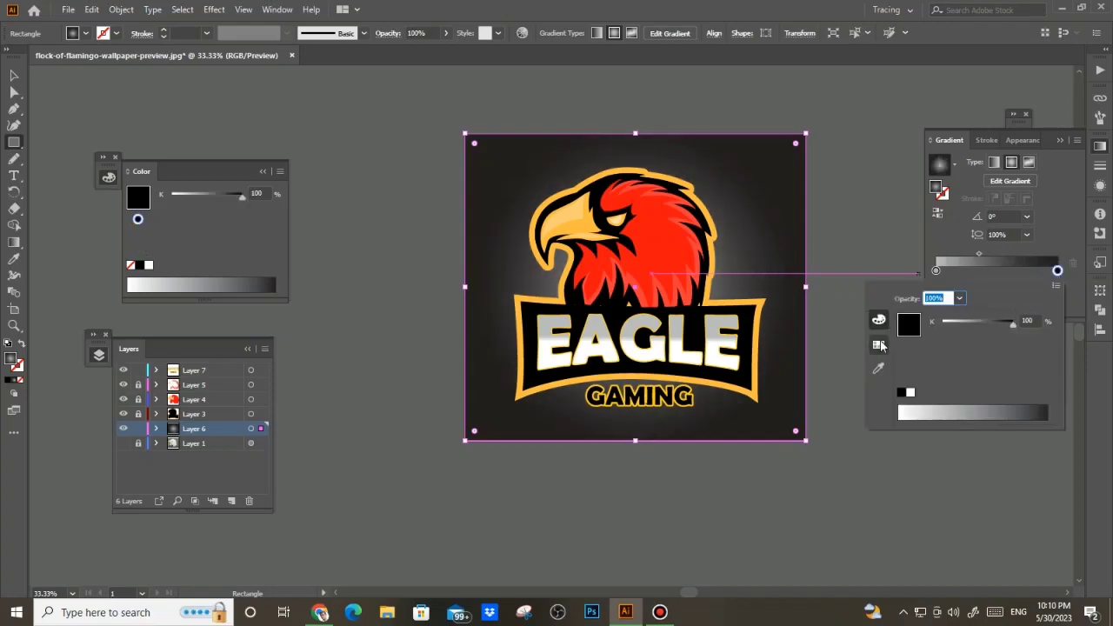
pyautogui.click(1057, 287)
pyautogui.click(996, 319)
pyautogui.moveTo(975, 366); pyautogui.dragTo(966, 368)
pyautogui.moveTo(947, 323); pyautogui.dragTo(942, 323)
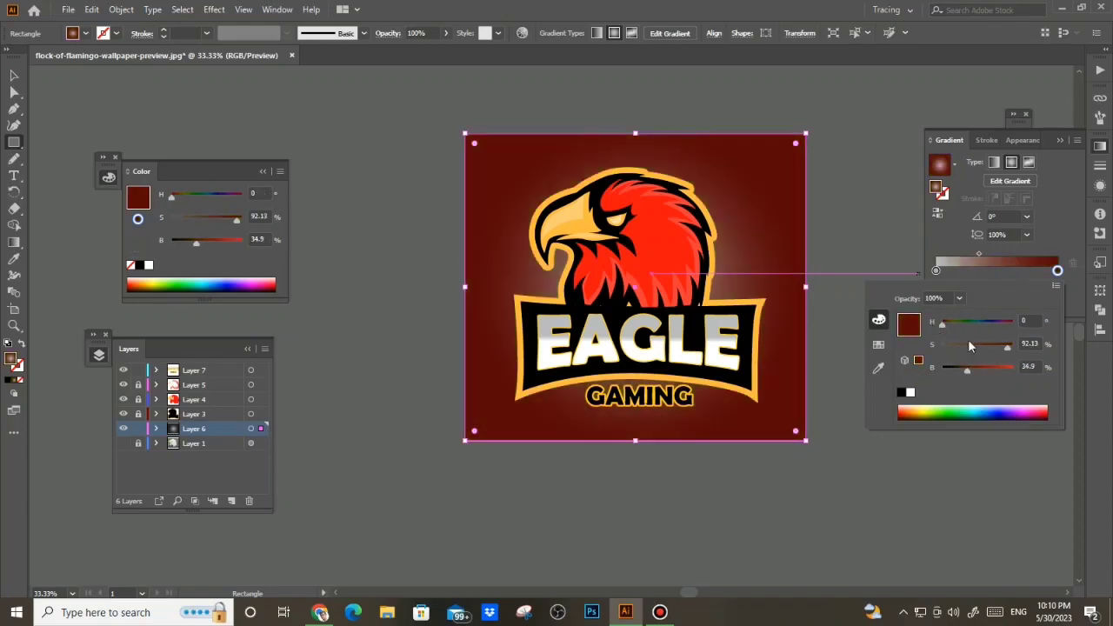
pyautogui.moveTo(954, 368); pyautogui.dragTo(942, 369)
# Switch the gradient's centre stop to HSB and colour it red with hue 0°, about 68% saturation and 69.02% brightness
pyautogui.click(935, 270)
pyautogui.doubleClick(935, 270)
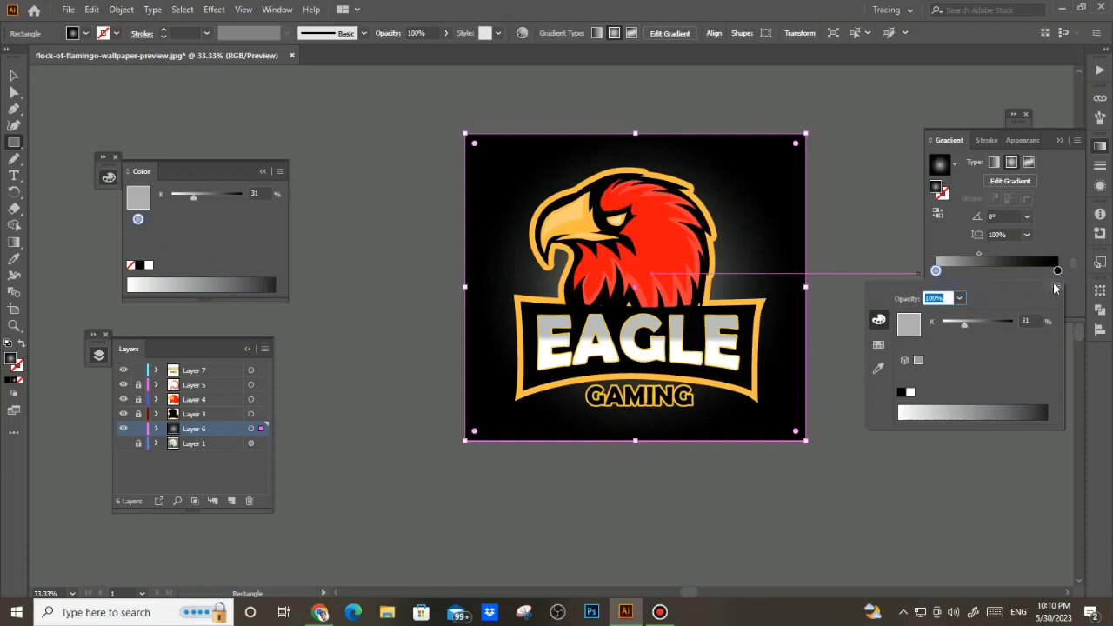
pyautogui.click(1055, 285)
pyautogui.click(1015, 318)
pyautogui.moveTo(946, 345); pyautogui.dragTo(991, 348)
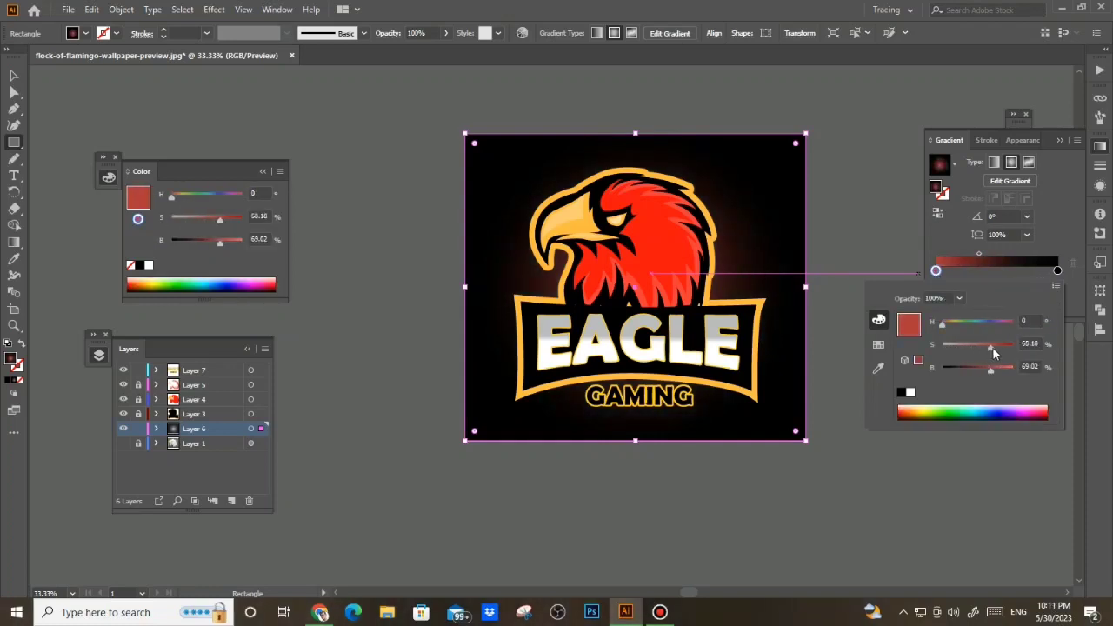
# Raise the outer gradient stop's brightness to 7.84% for a very dark red, and deselect the background
pyautogui.click(1057, 270)
pyautogui.doubleClick(1057, 271)
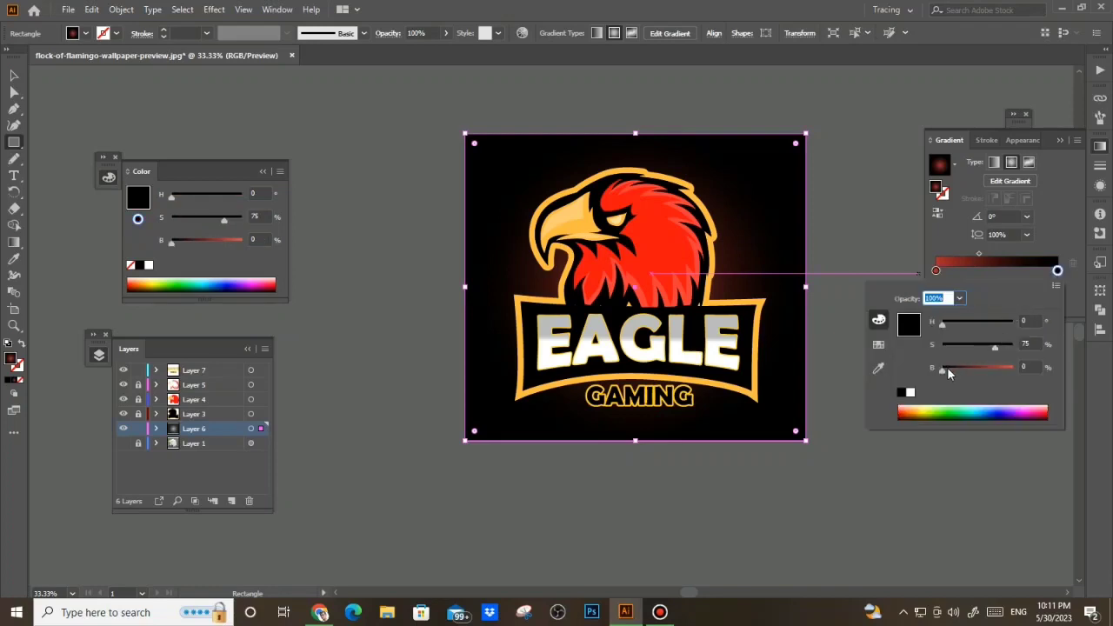
pyautogui.moveTo(947, 367); pyautogui.dragTo(948, 370)
pyautogui.click(1059, 140)
pyautogui.press('v')
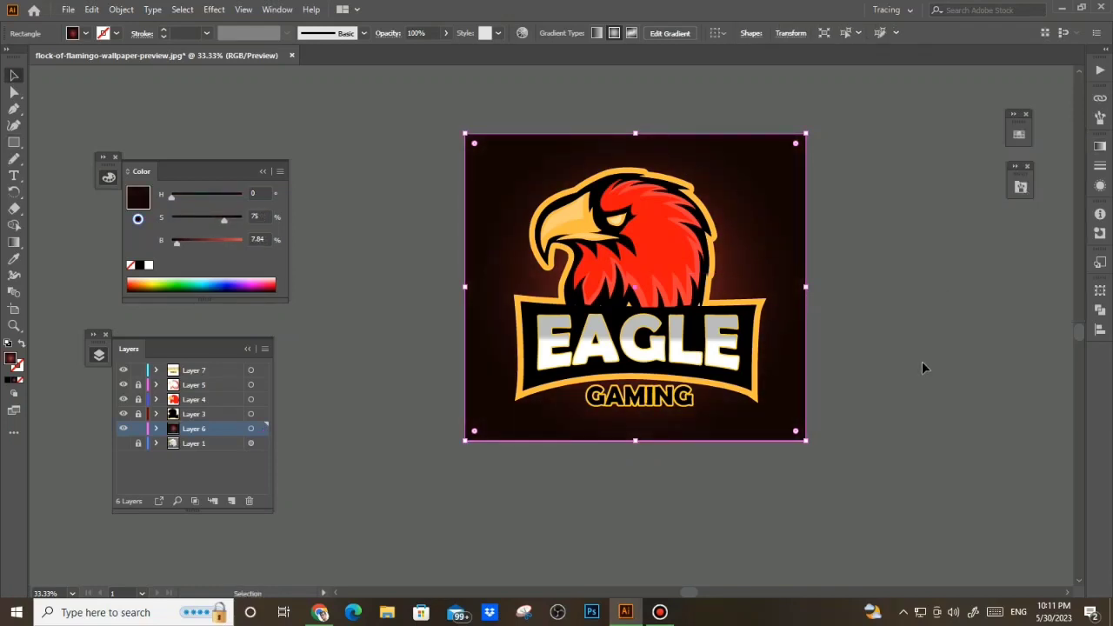
pyautogui.click(921, 360)
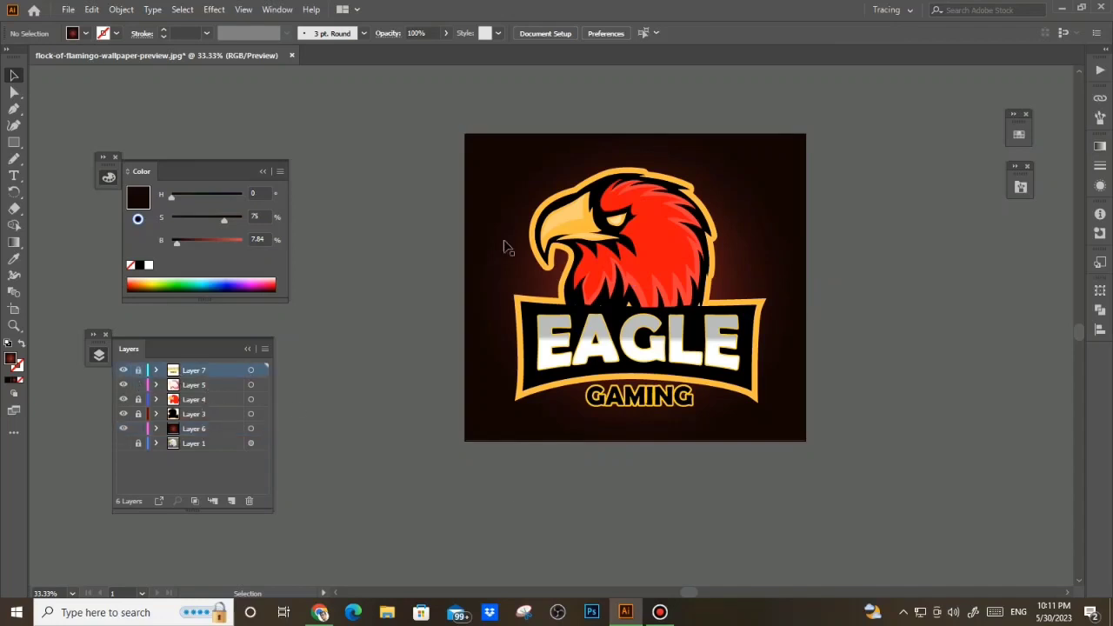
# Unlock Layers 4 and 5 and lighten the beak's base colour by lowering its saturation to about 56%
pyautogui.scroll(1, 558, 209)
pyautogui.click(589, 236)
pyautogui.scroll(1, 588, 235)
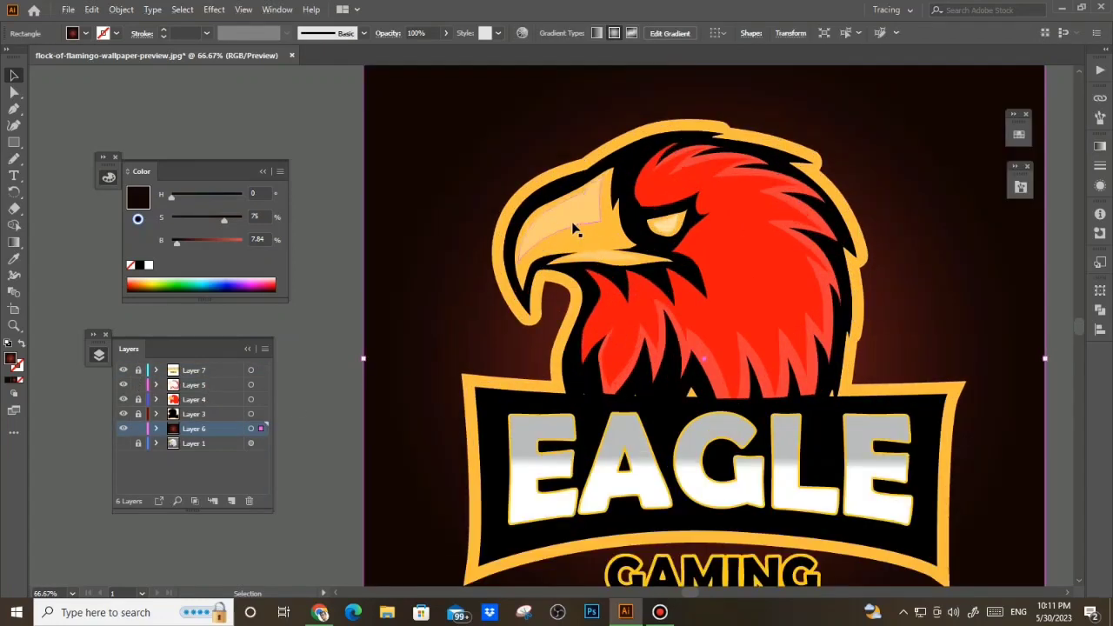
pyautogui.click(578, 235)
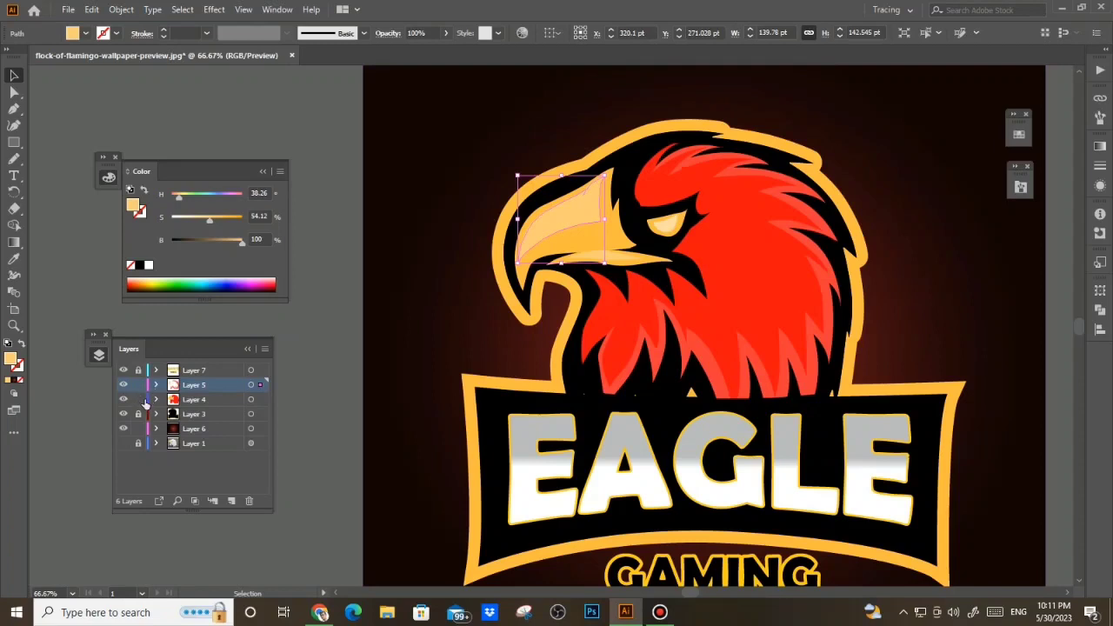
pyautogui.click(588, 241)
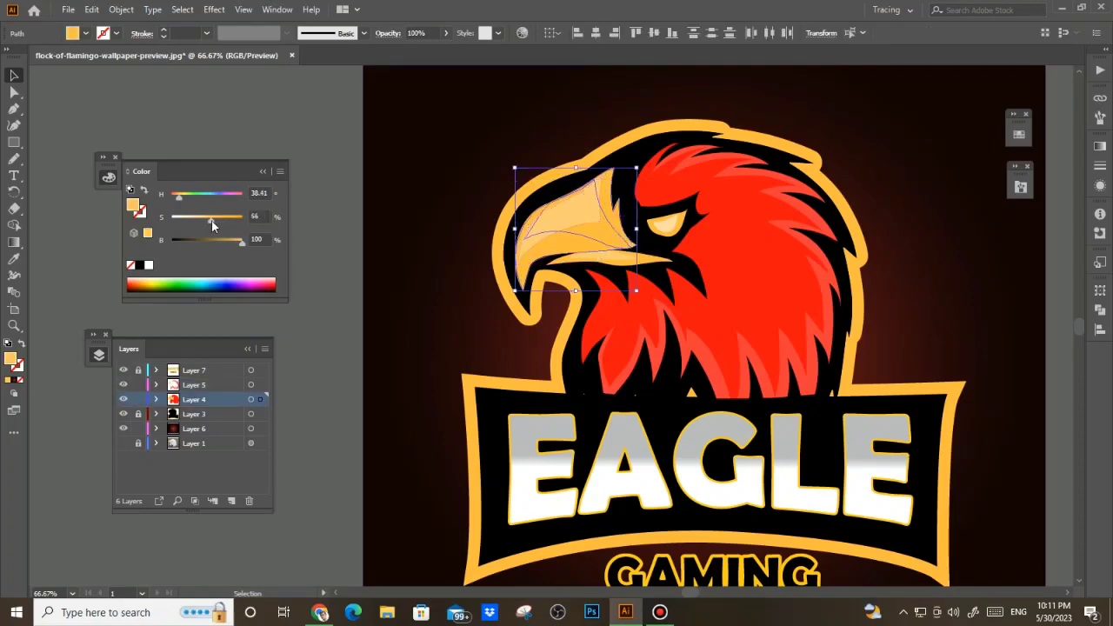
# Lower the beak highlight's saturation to about 36%, give the eye highlight the same pale colour, and deselect the artwork
pyautogui.click(520, 179)
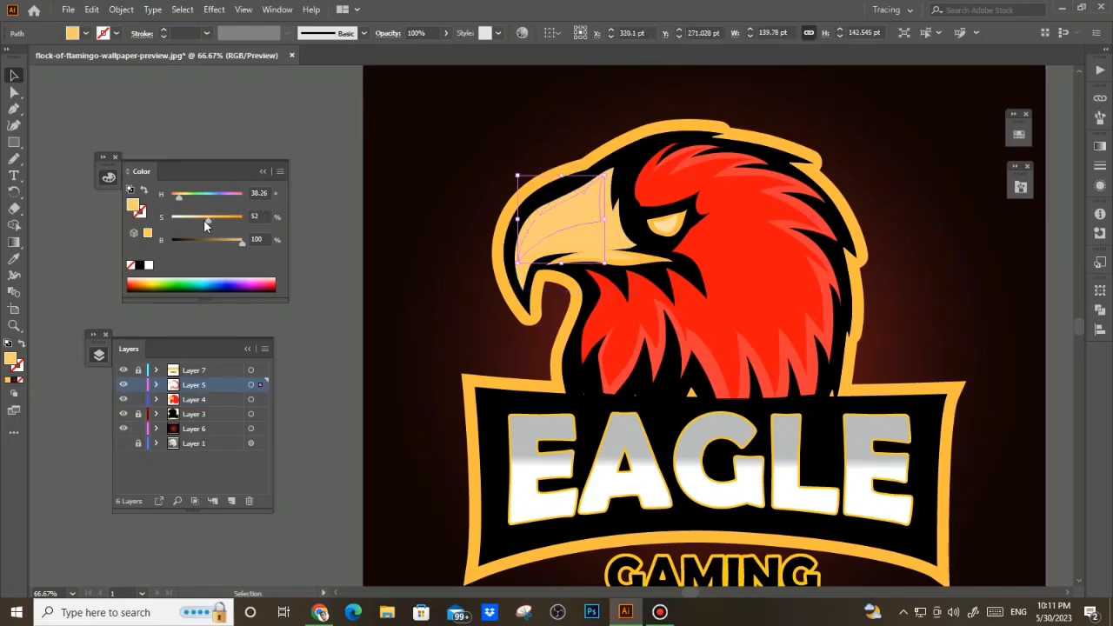
pyautogui.moveTo(205, 219); pyautogui.dragTo(194, 220)
pyautogui.click(666, 224)
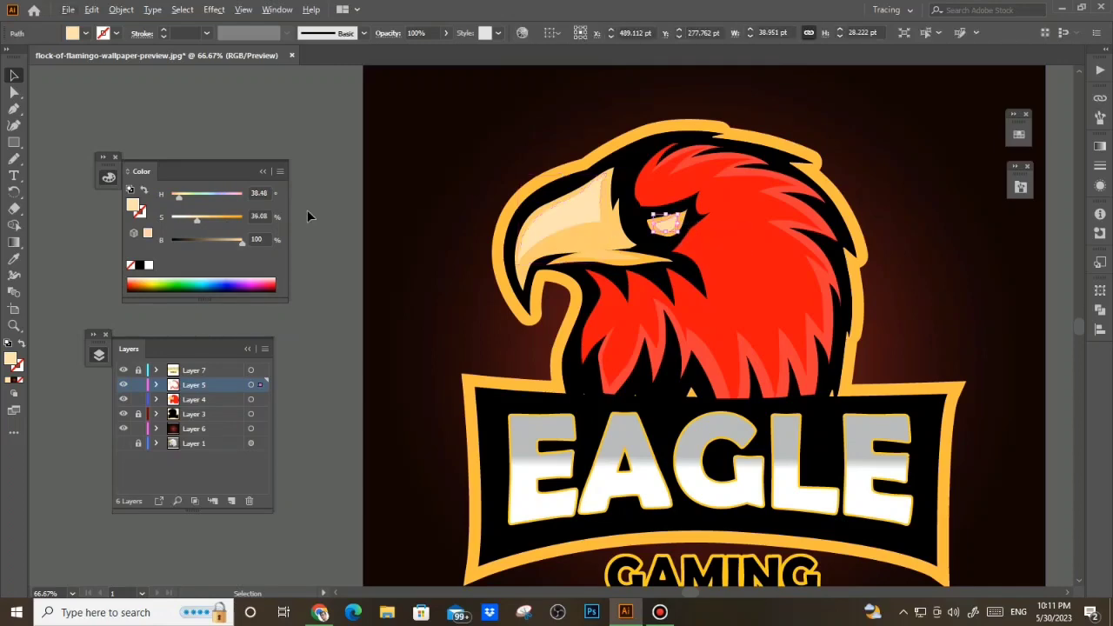
pyautogui.hotkey('ctrl', 'shift', 'a')
# Erase a curved brow stroke above the eye from the red head shape on Layer 4, and deselect it
pyautogui.scroll(-2, 465, 266)
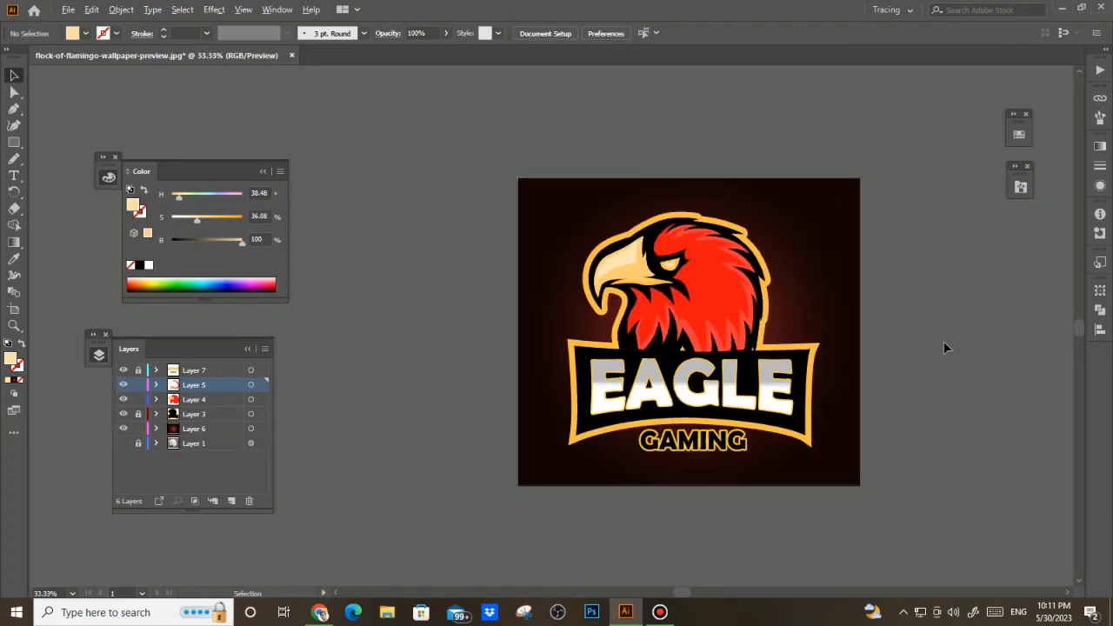
pyautogui.scroll(2, 941, 326)
pyautogui.scroll(2, 956, 320)
pyautogui.scroll(2, 559, 249)
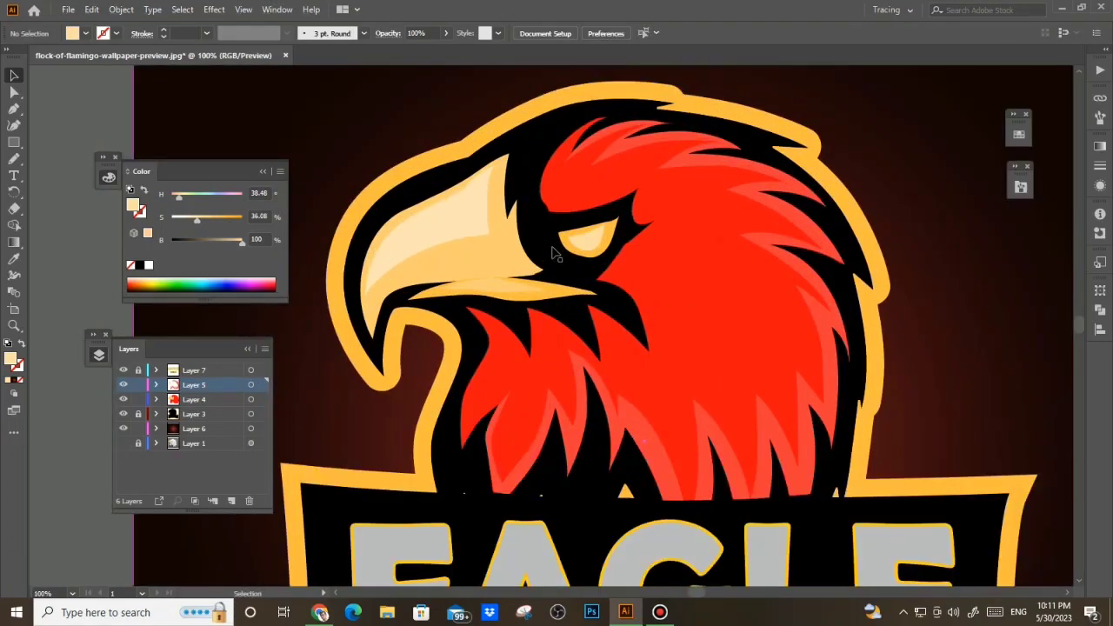
pyautogui.click(556, 248)
pyautogui.scroll(2, 554, 252)
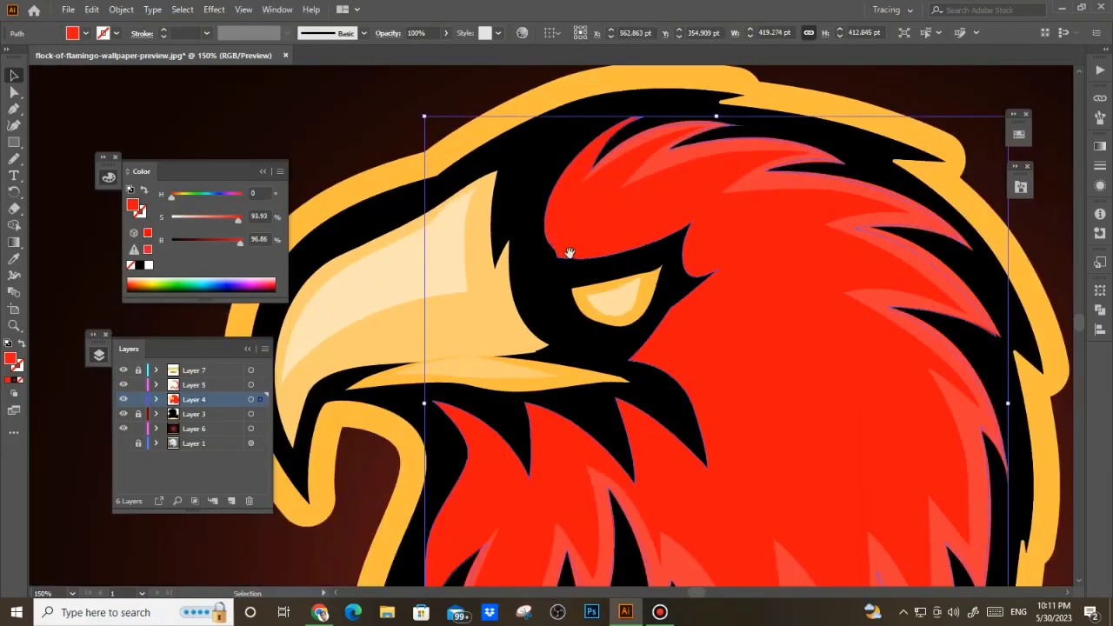
pyautogui.hotkey('shift', 'e')
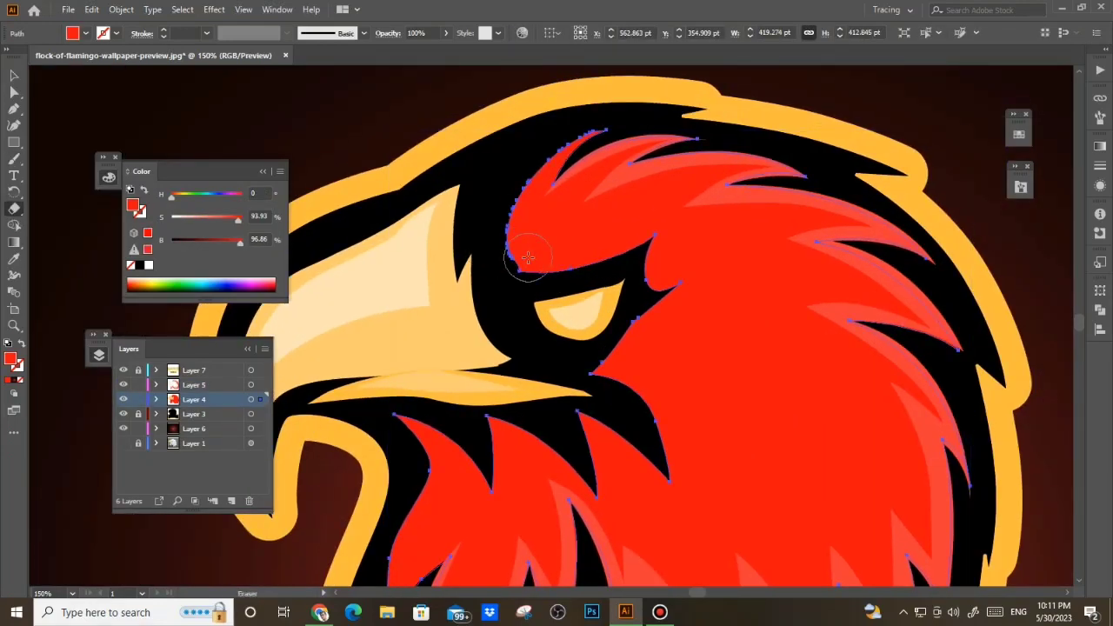
pyautogui.moveTo(497, 253)
pyautogui.mouseDown()
pyautogui.moveTo(577, 246)
pyautogui.moveTo(616, 228)
pyautogui.moveTo(502, 264)
pyautogui.mouseUp()
pyautogui.moveTo(569, 252); pyautogui.dragTo(622, 226)
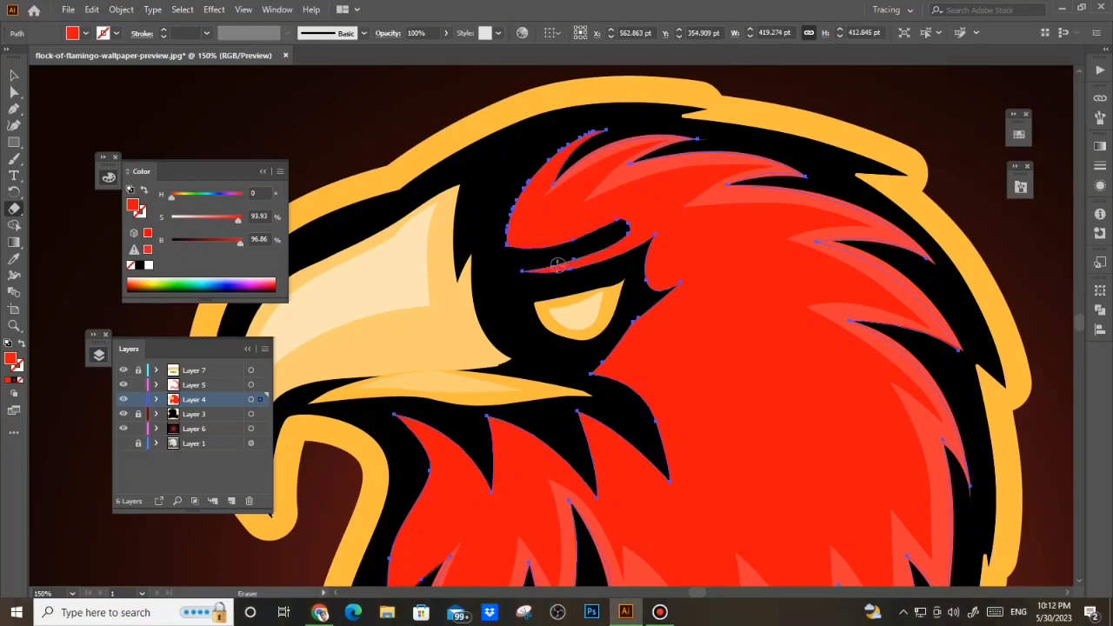
pyautogui.scroll(-4, 544, 302)
pyautogui.press('v')
pyautogui.click(826, 265)
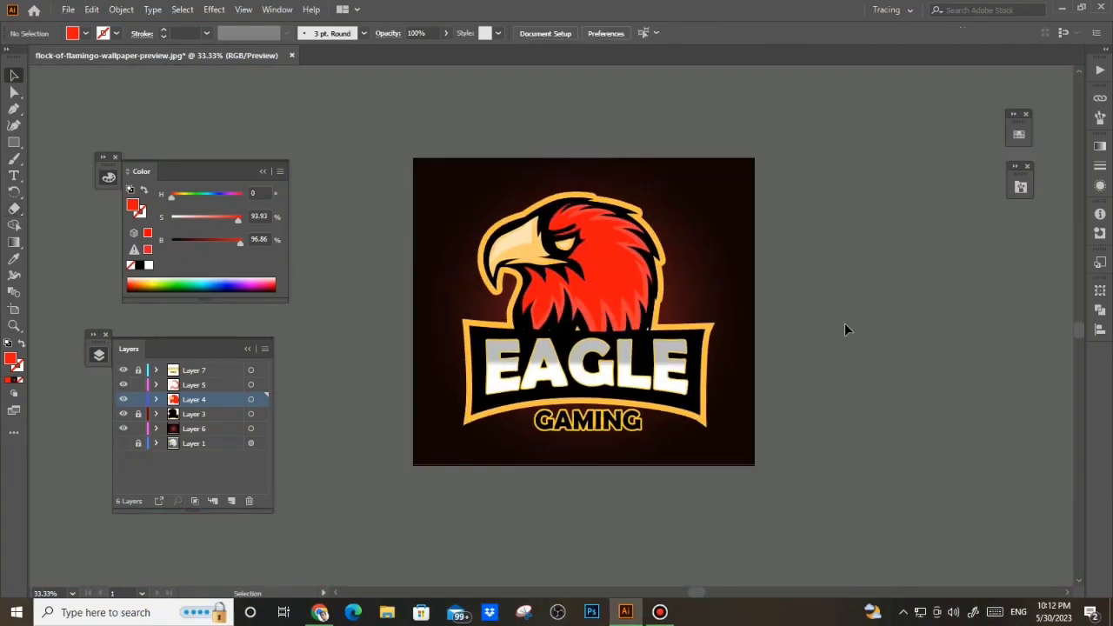
pyautogui.scroll(-1, 834, 322)
pyautogui.scroll(-1, 821, 317)
pyautogui.scroll(2, 800, 348)
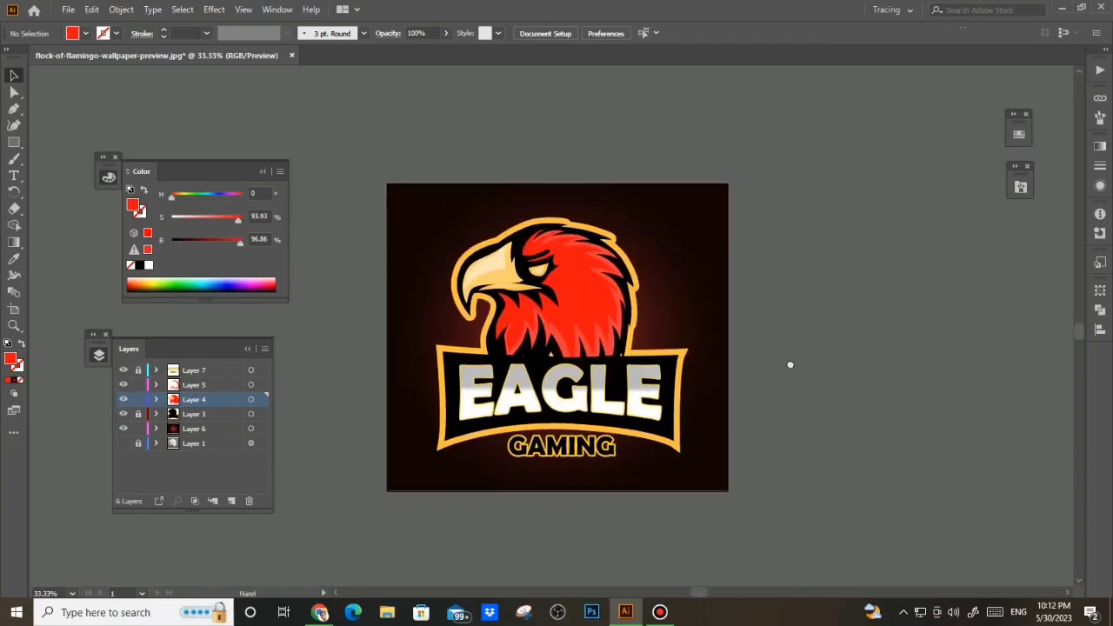